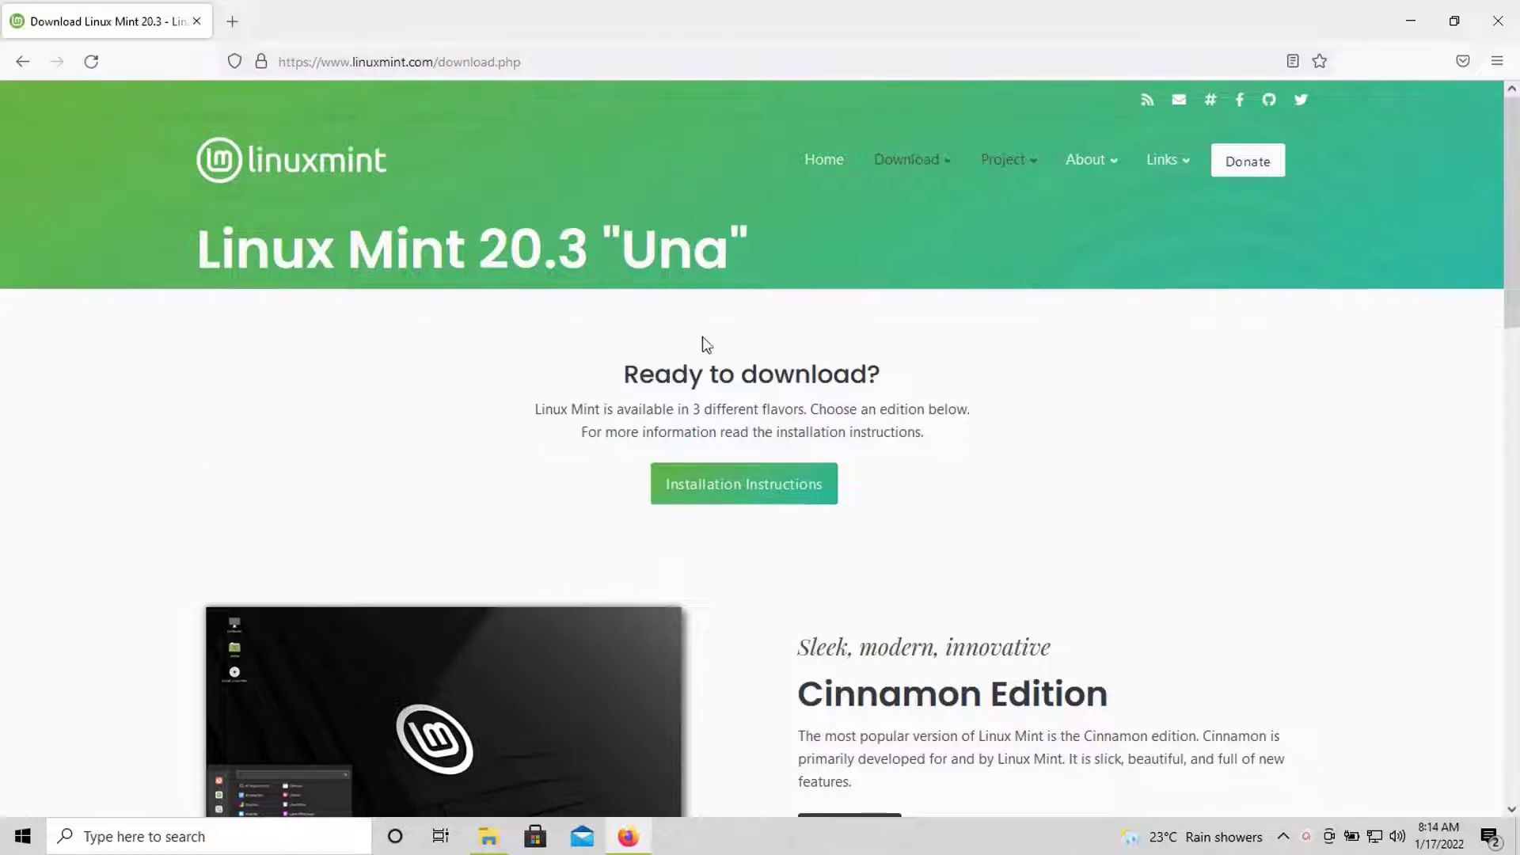
- Open the Linux Mint 20.3 Cinnamon Edition download page
scroll(815, 391, "down", 5)
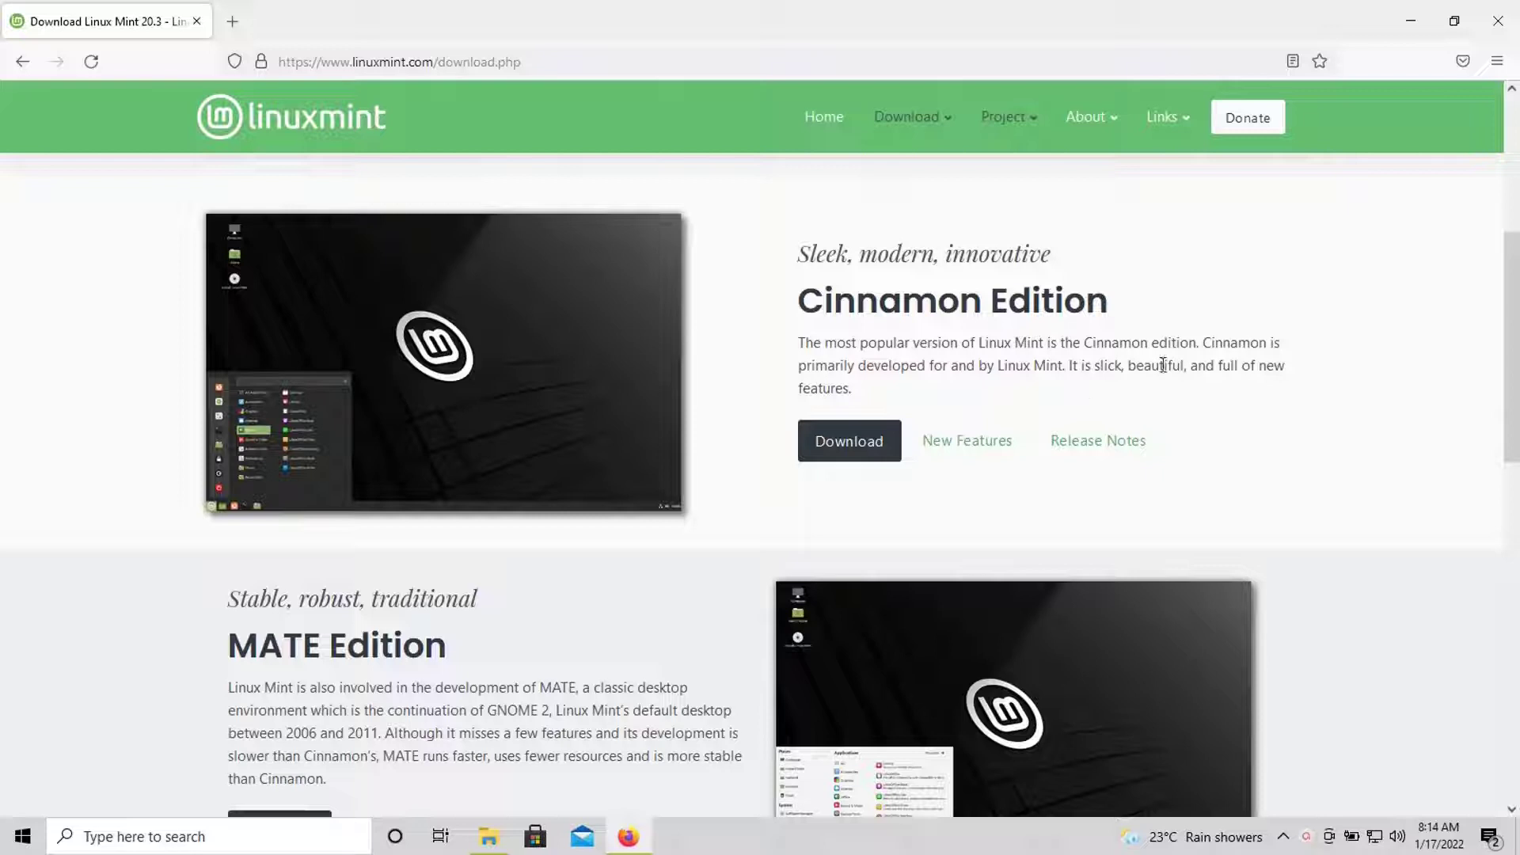
scroll(475, 436, "down", 2)
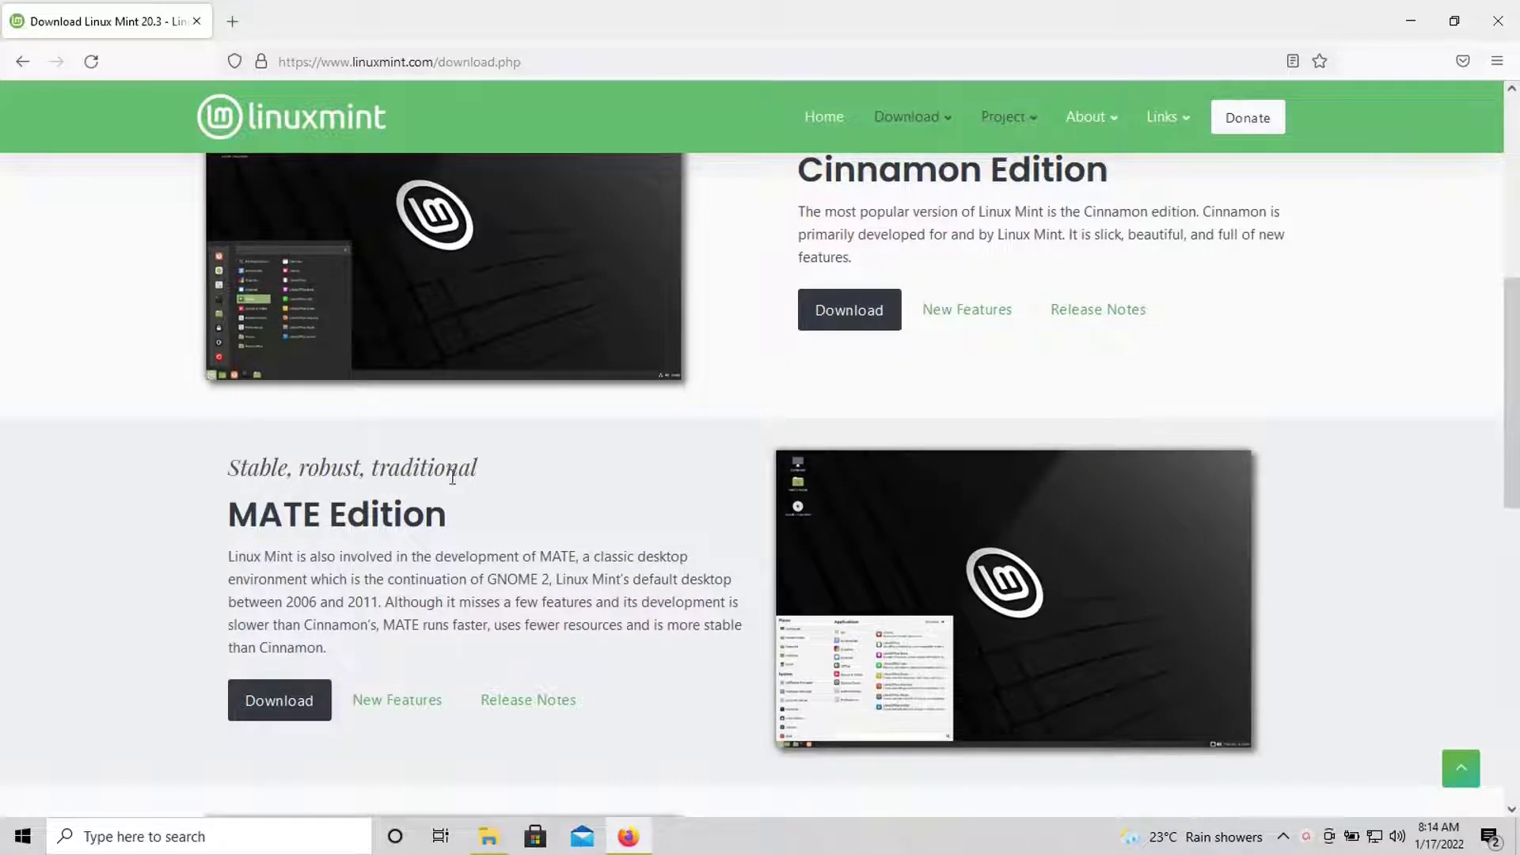
scroll(448, 479, "down", 2)
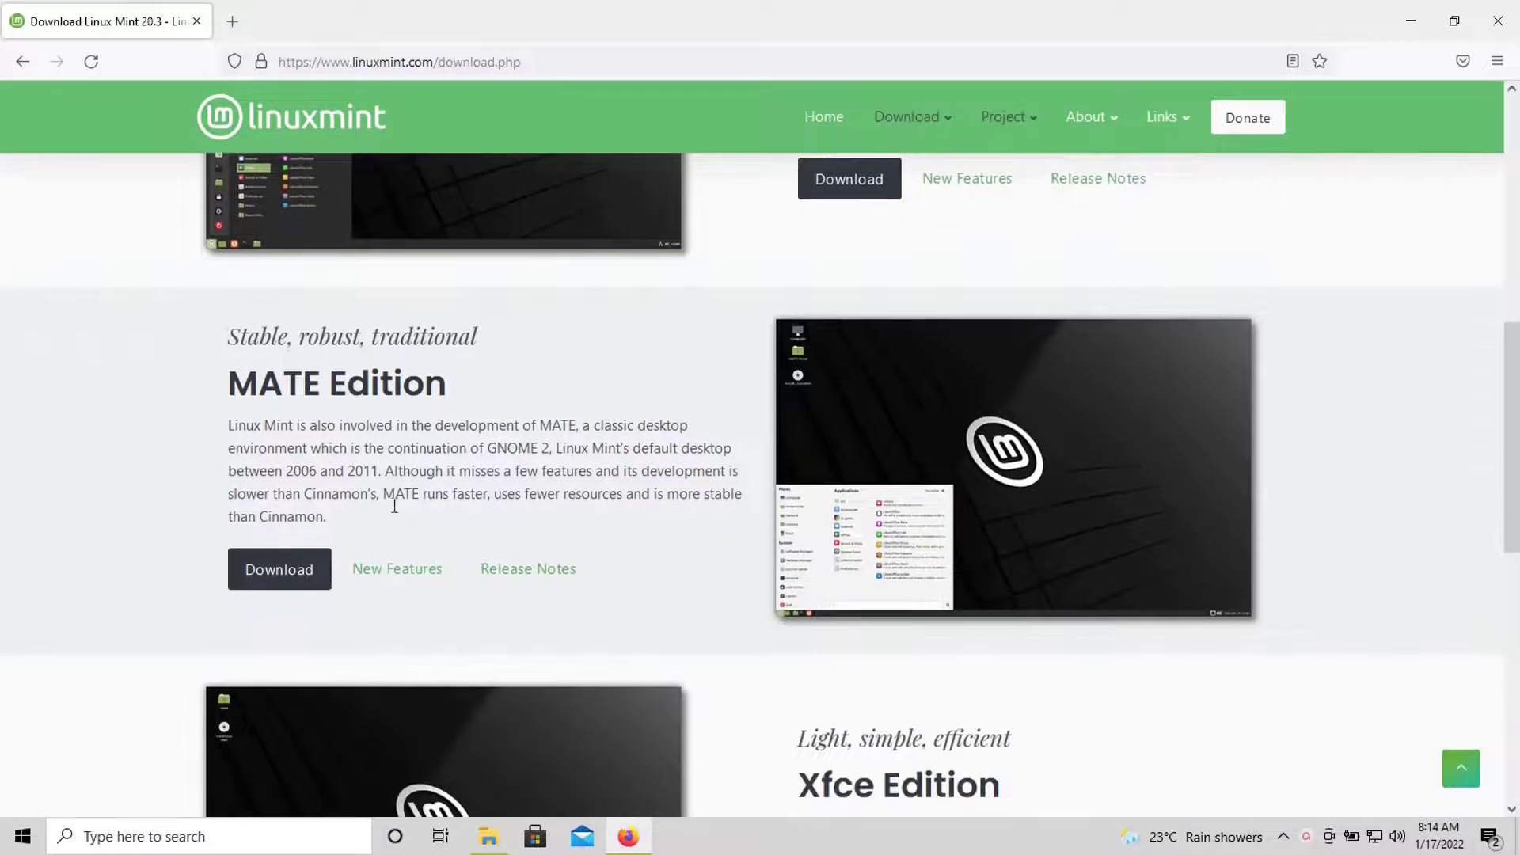
scroll(394, 505, "down", 4)
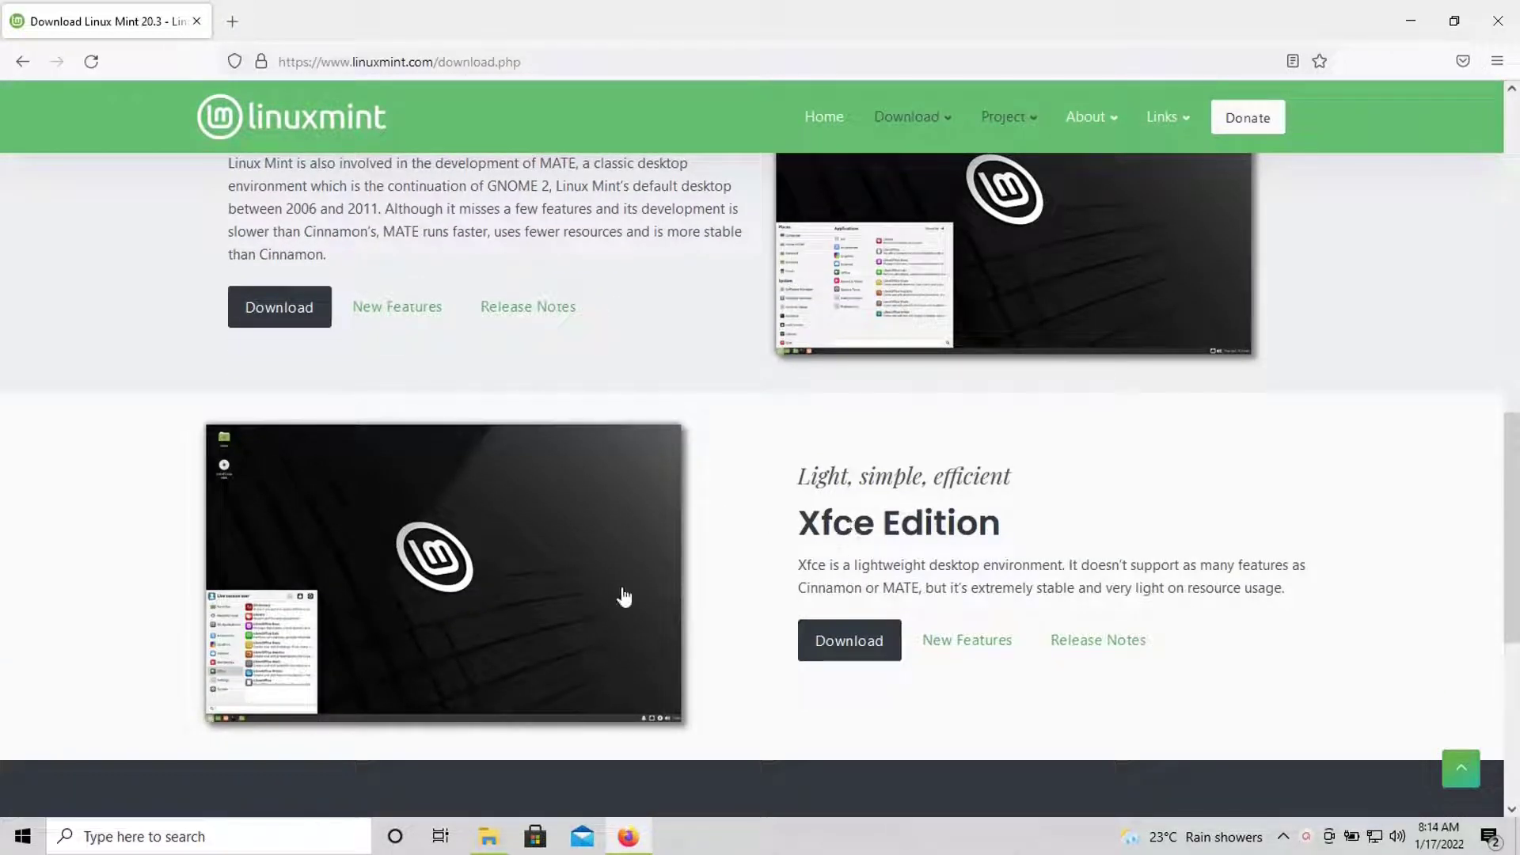
scroll(616, 555, "up", 4)
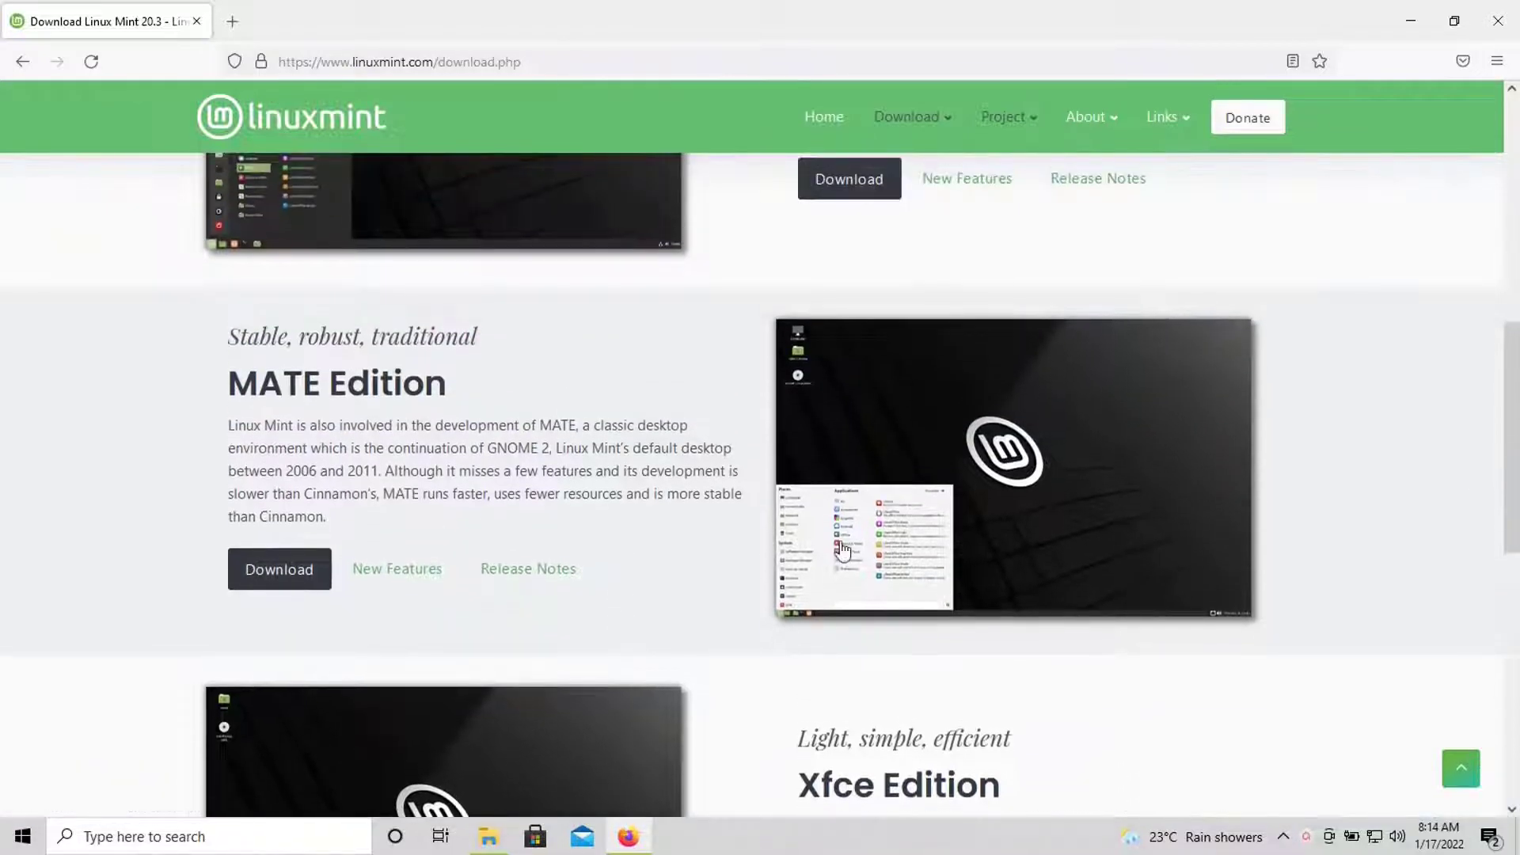
scroll(841, 548, "up", 4)
scroll(527, 481, "up", 5)
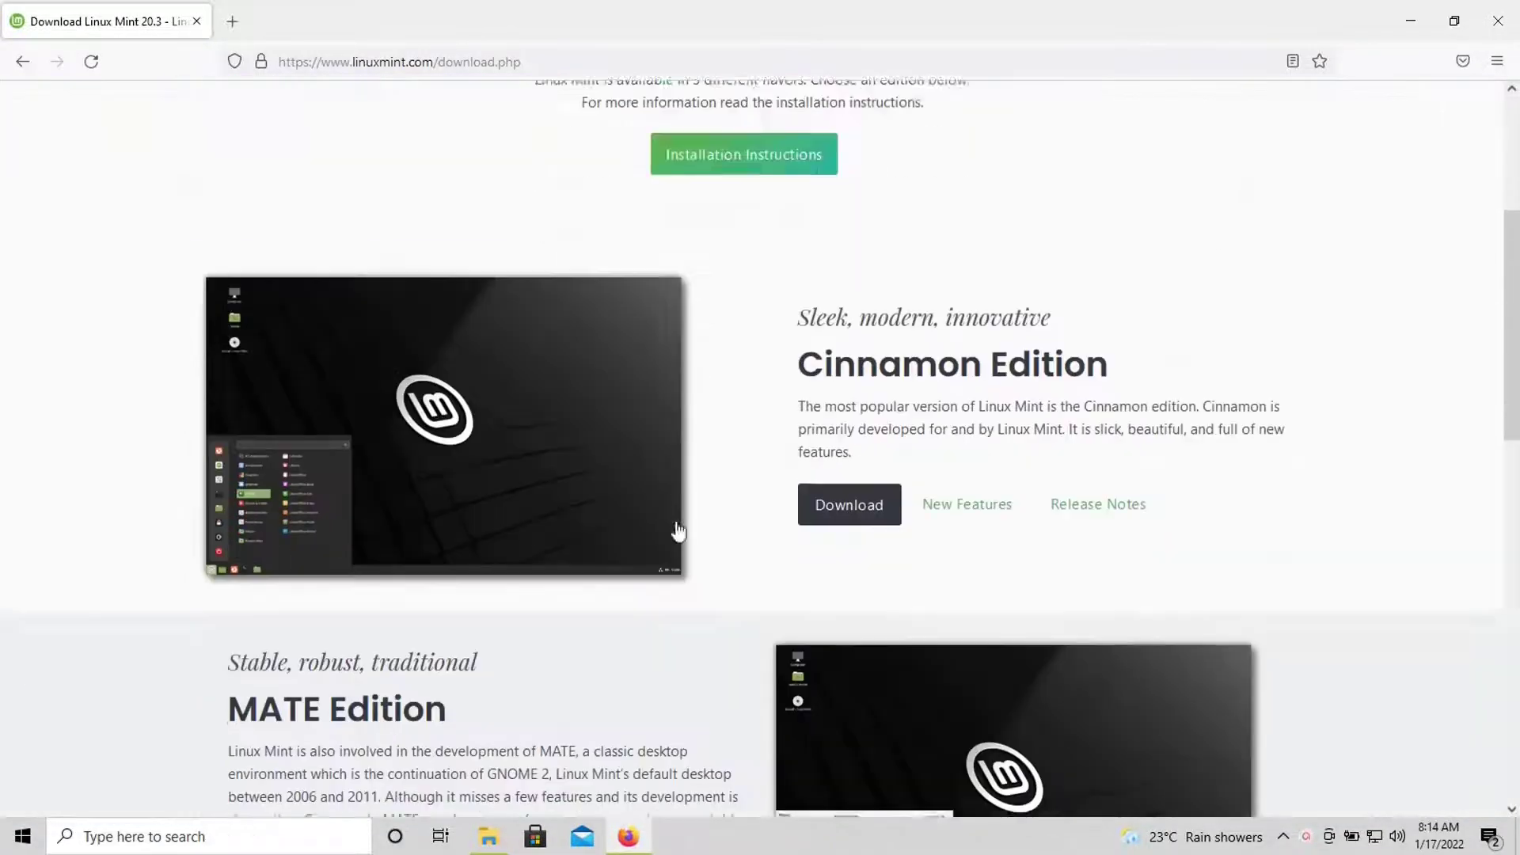
scroll(602, 506, "down", 8)
left_click(848, 320)
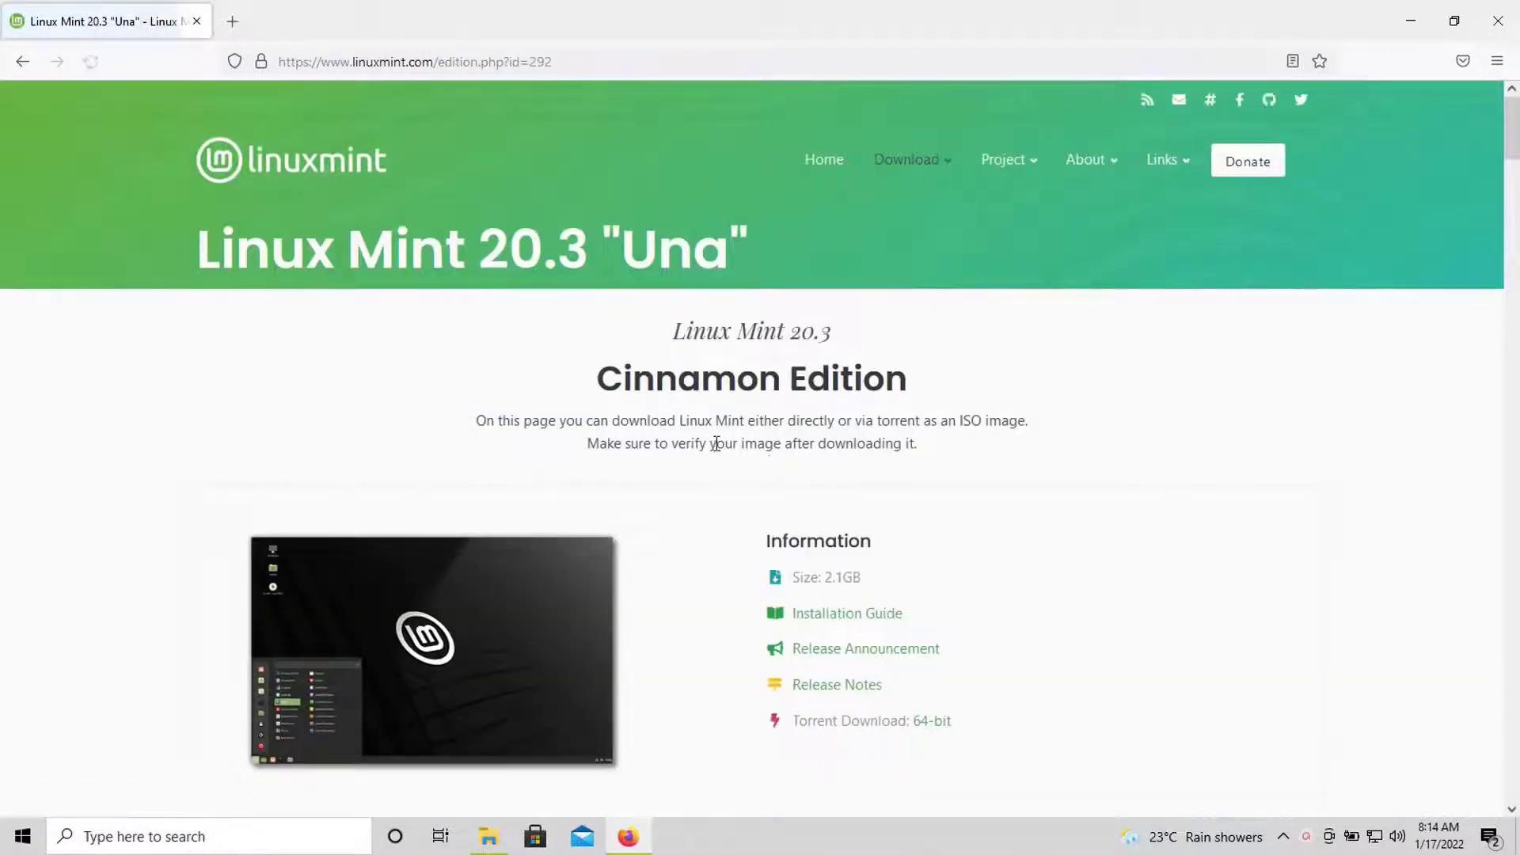
- Browse the mirror list and cancel the 2.1GB ISO save prompt without downloading
scroll(896, 473, "down", 8)
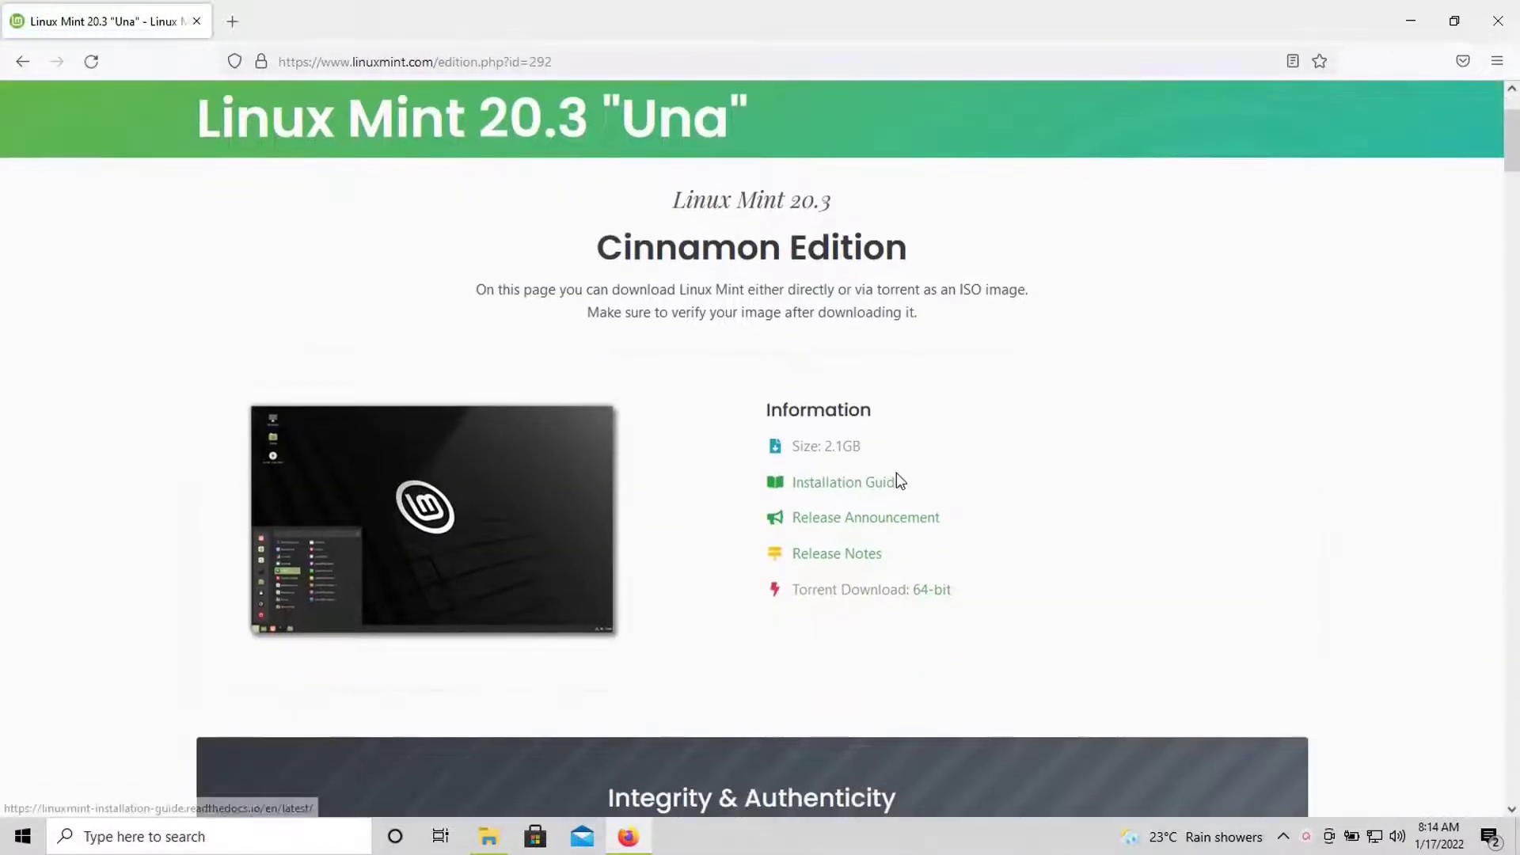
scroll(892, 469, "down", 10)
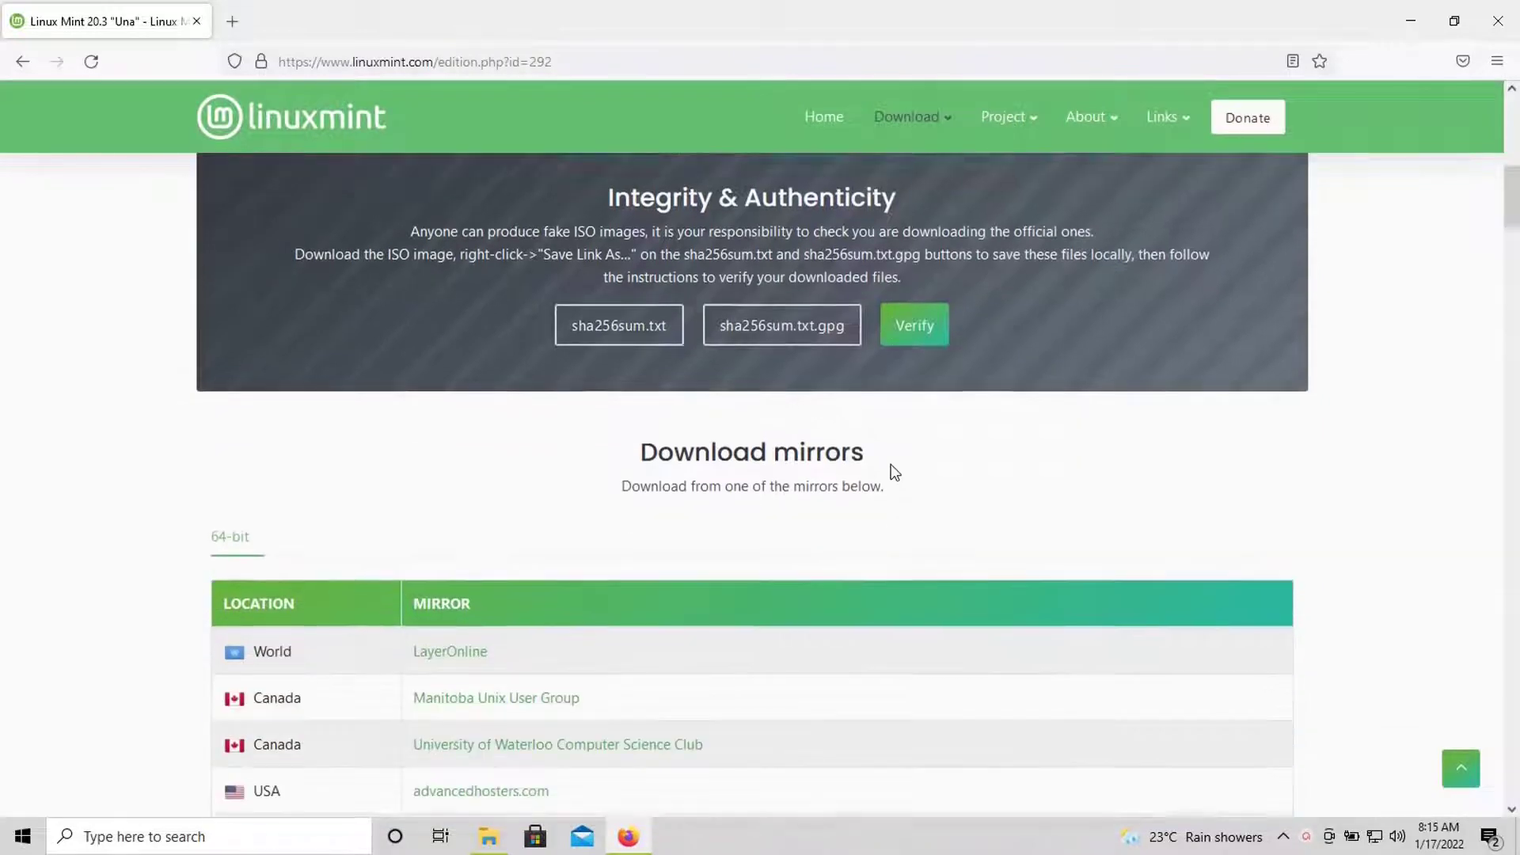
scroll(865, 471, "down", 20)
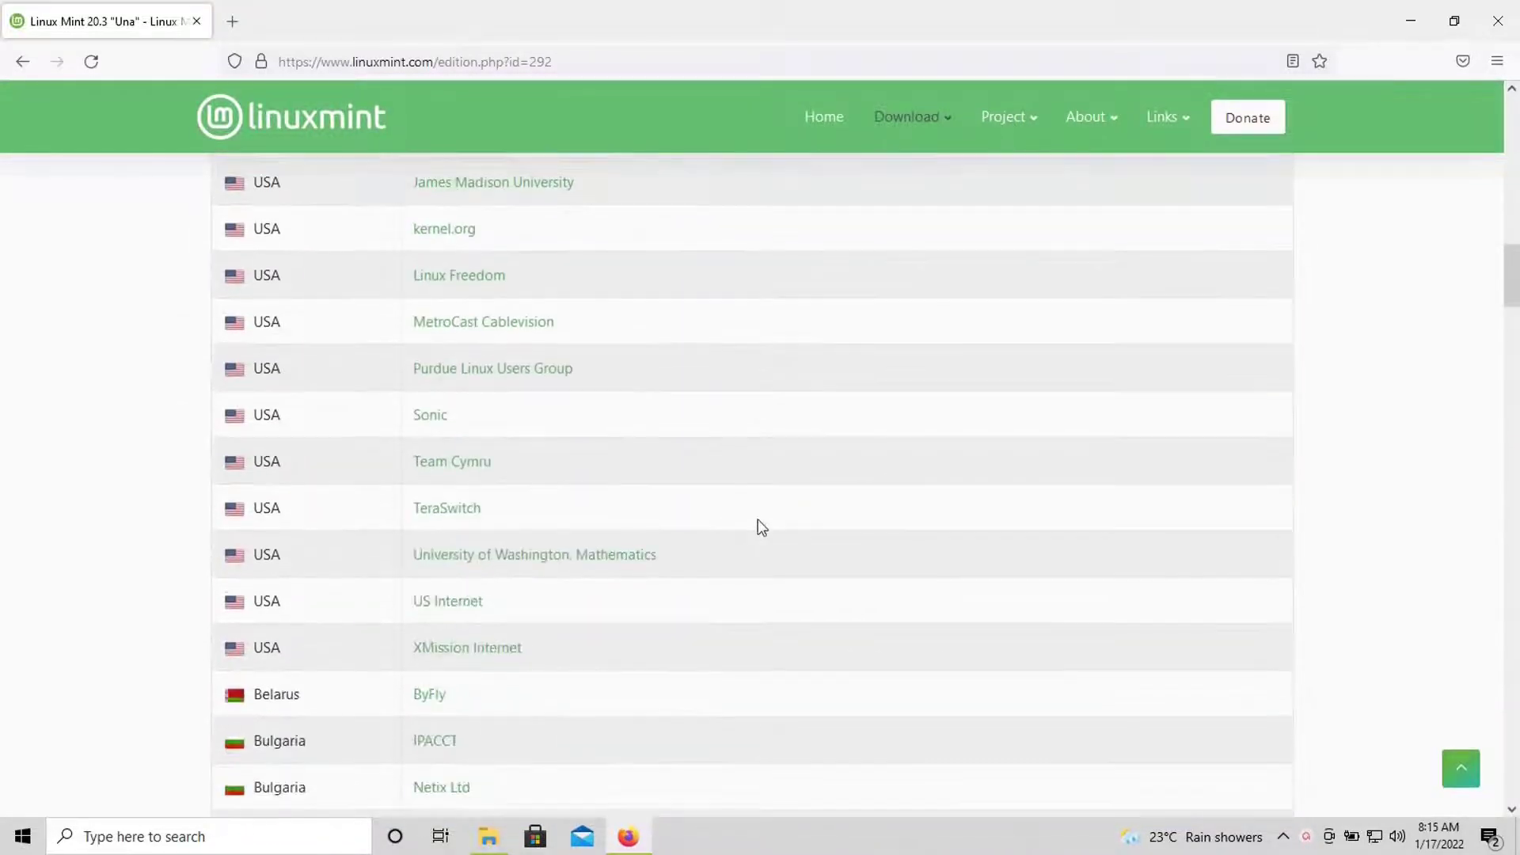
scroll(688, 508, "down", 20)
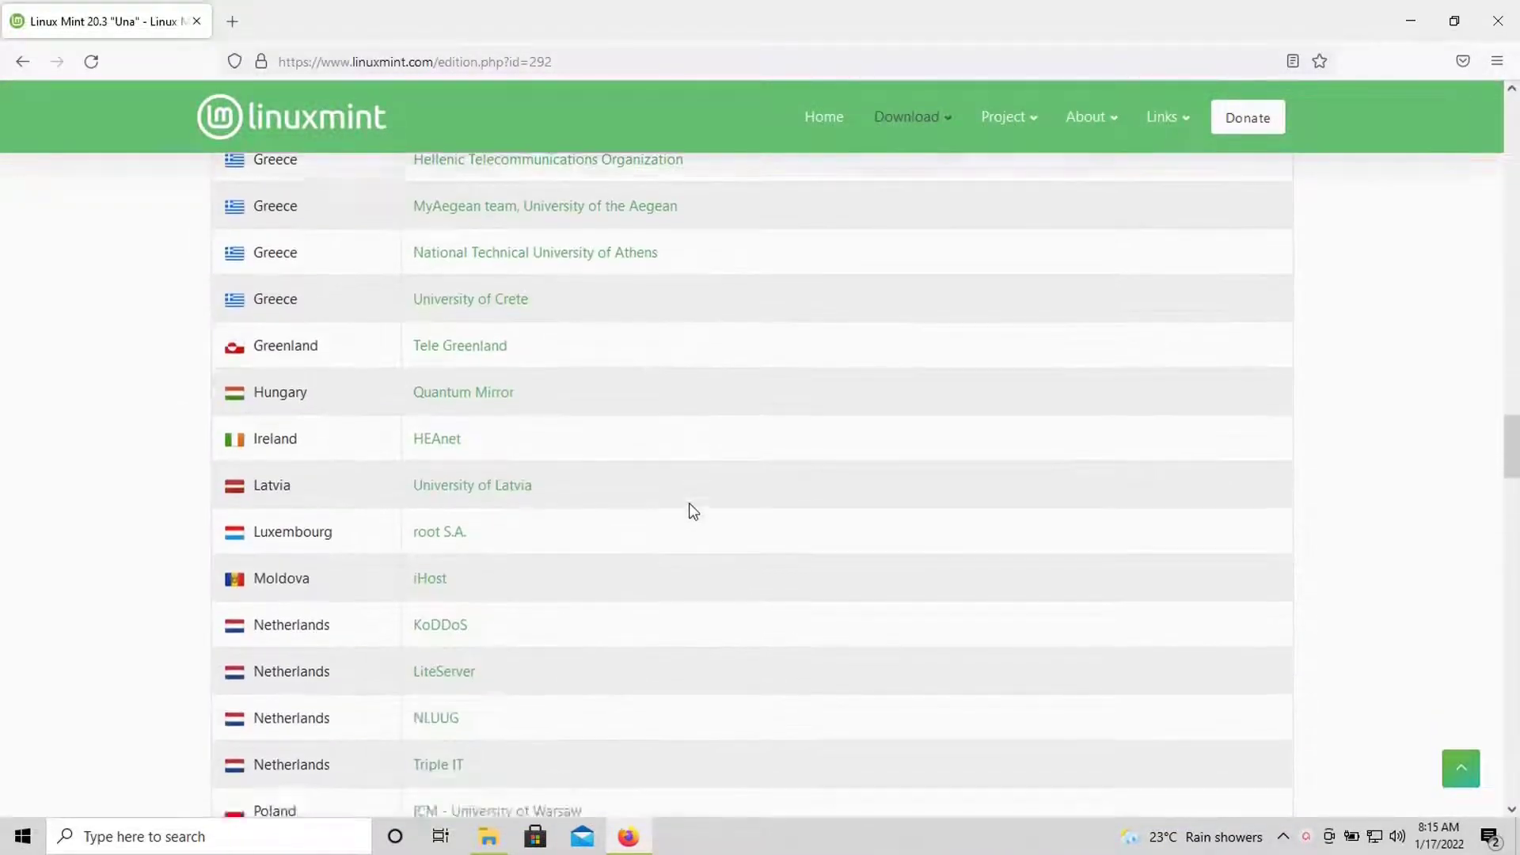
scroll(699, 505, "up", 8)
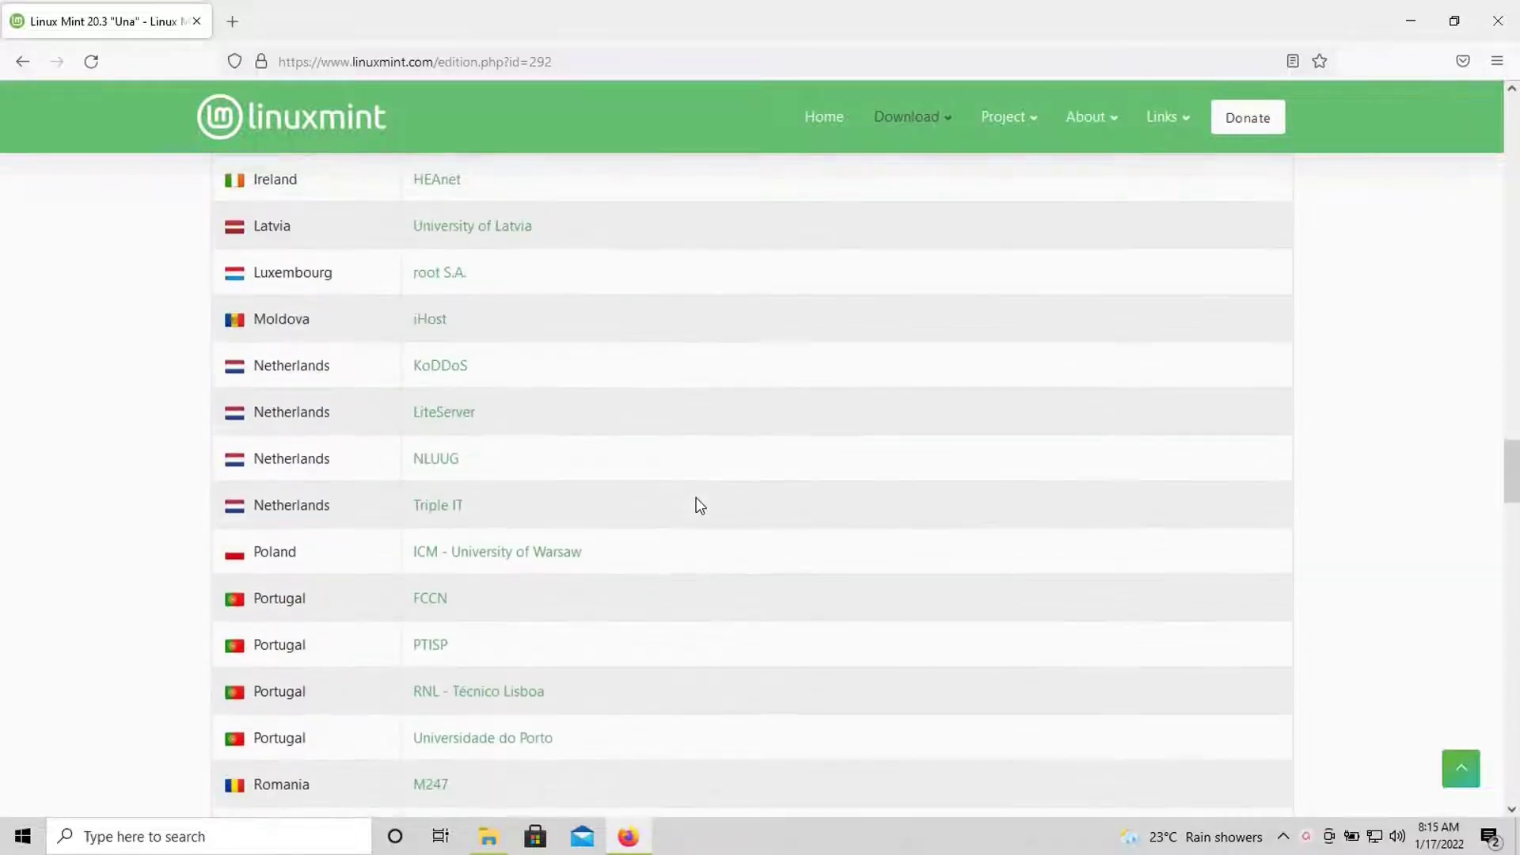
scroll(611, 473, "up", 3)
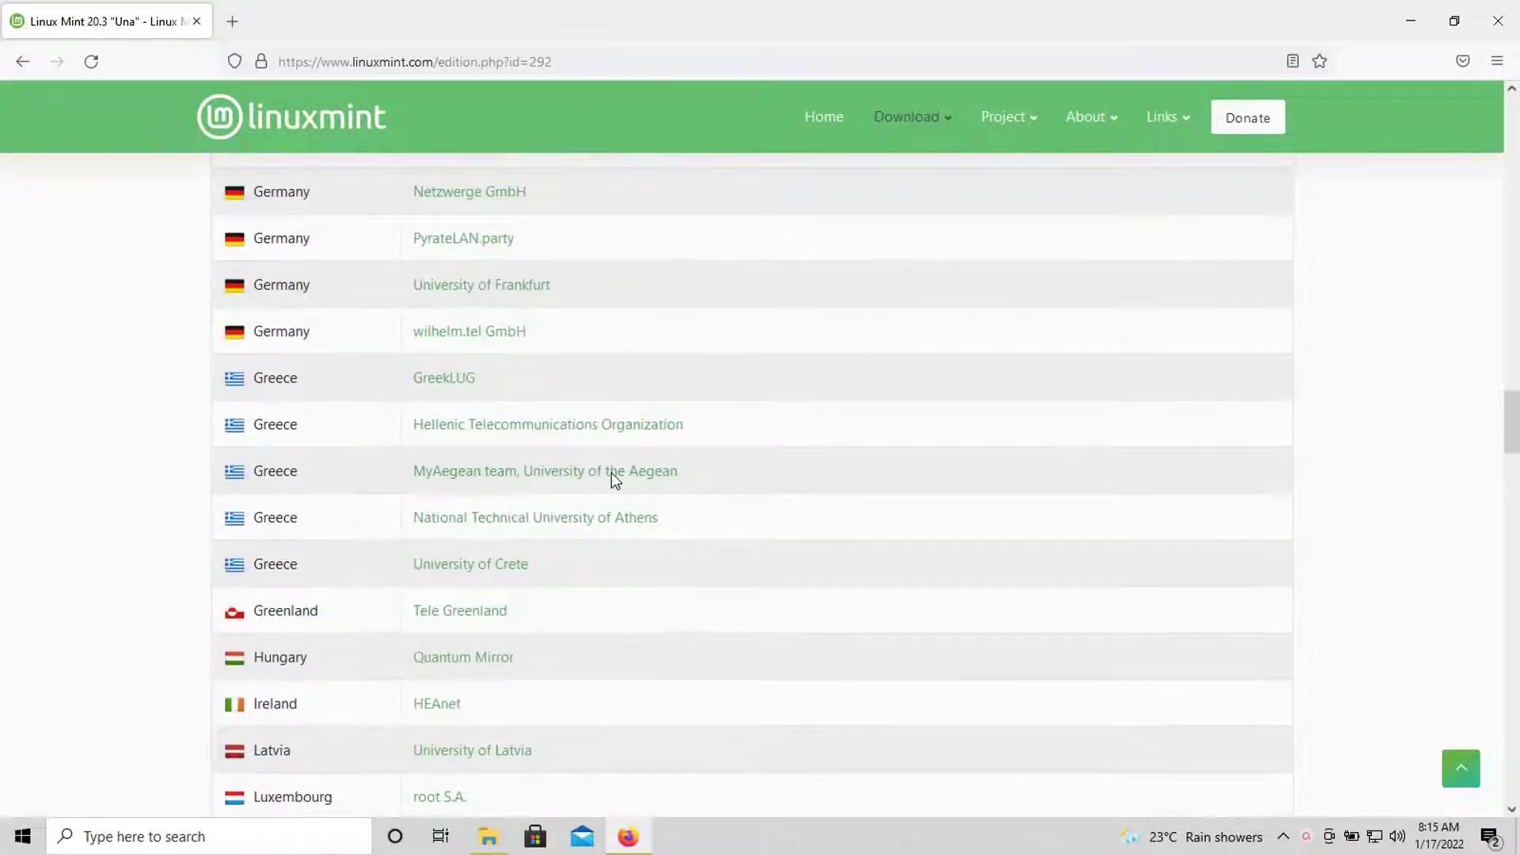
scroll(614, 479, "up", 2)
scroll(614, 479, "down", 3)
scroll(613, 478, "down", 7)
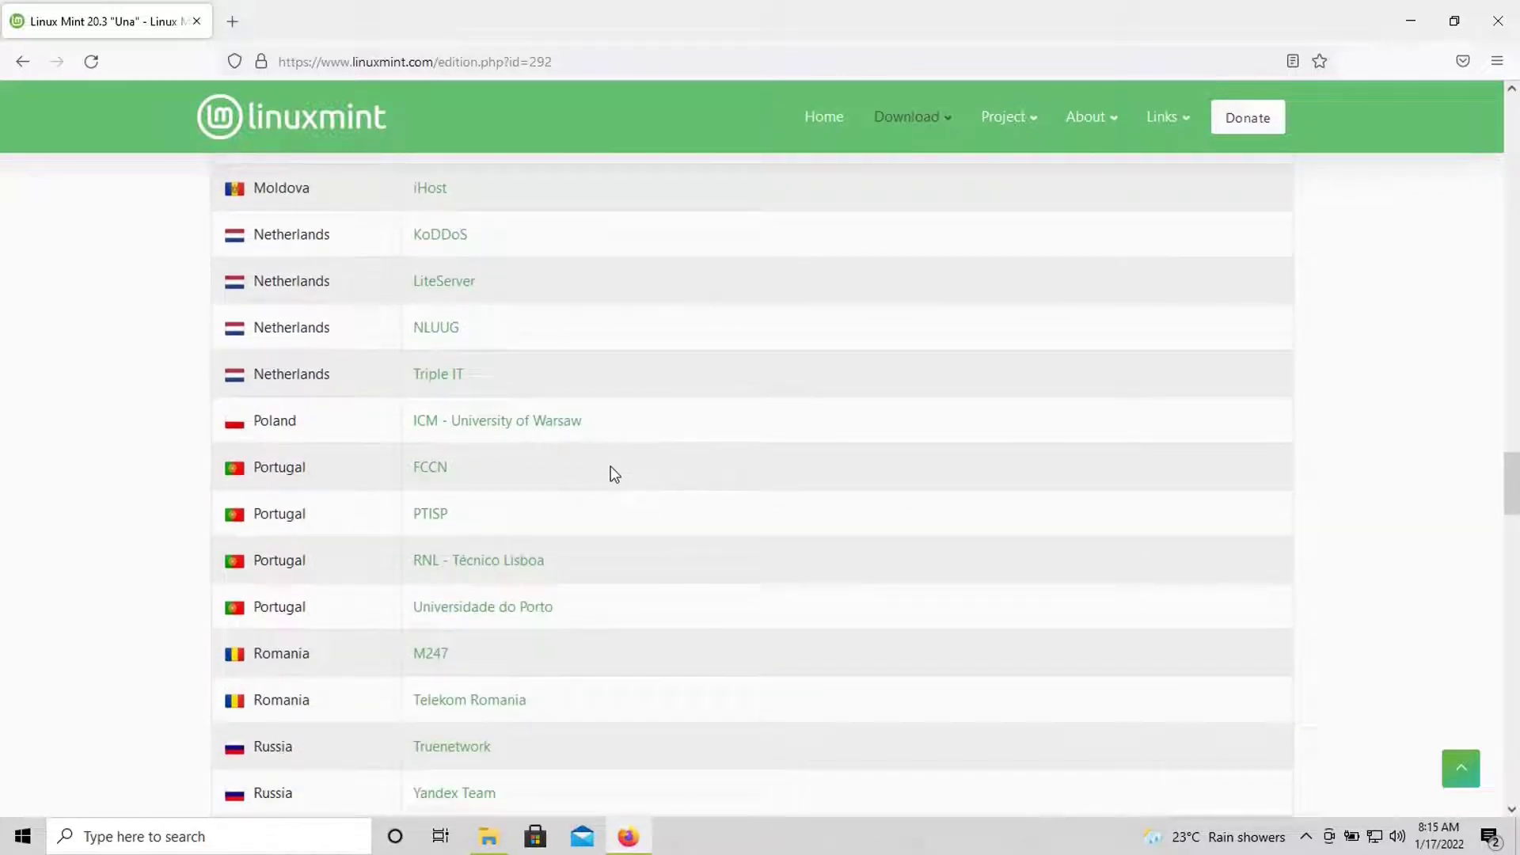
scroll(614, 474, "down", 3)
scroll(614, 474, "up", 3)
scroll(611, 468, "up", 20)
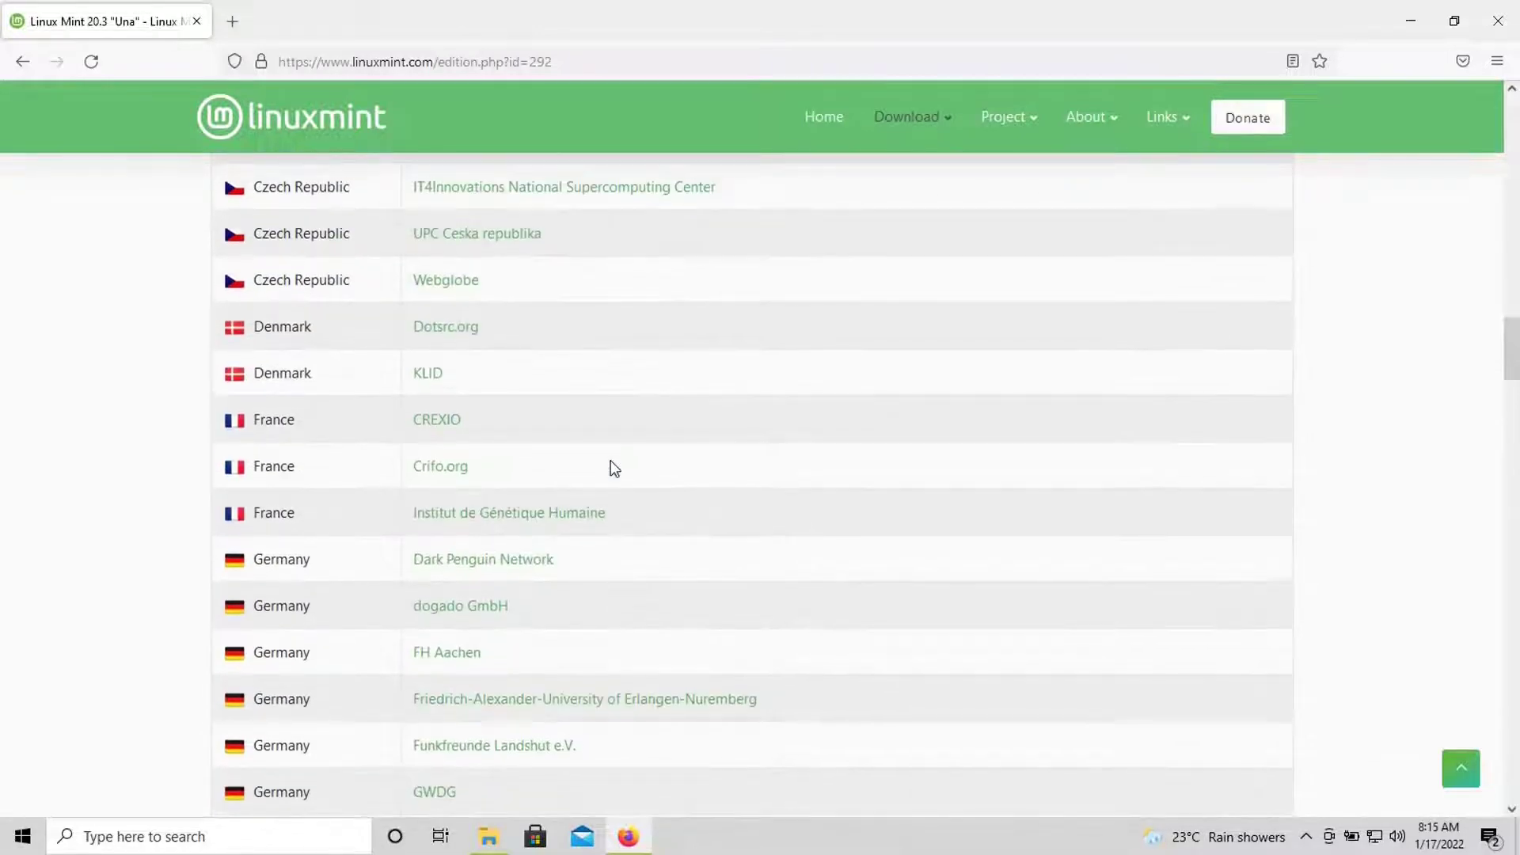
scroll(614, 468, "up", 20)
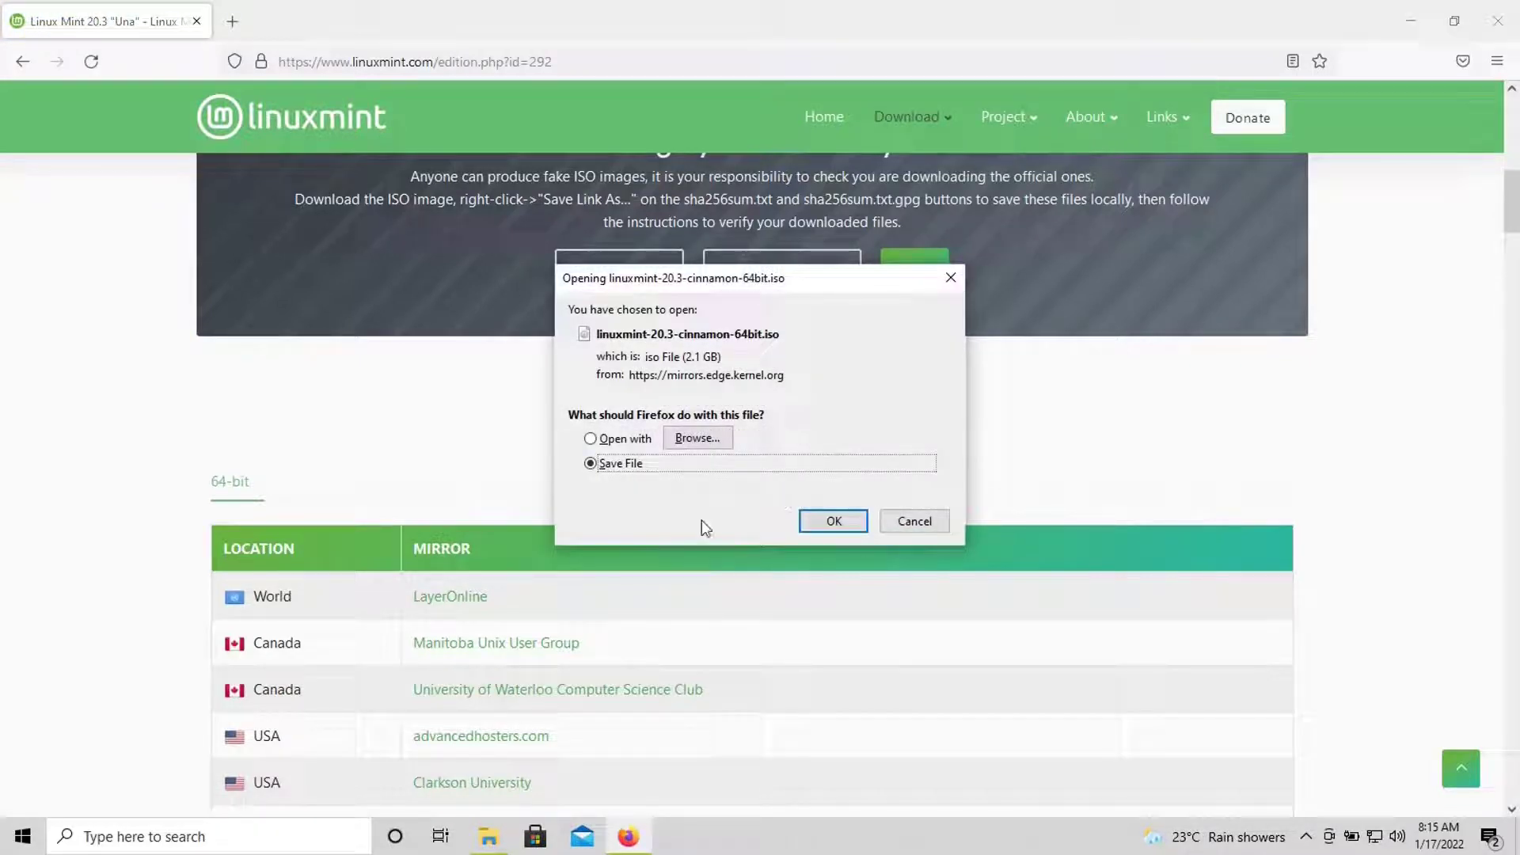
left_click(930, 521)
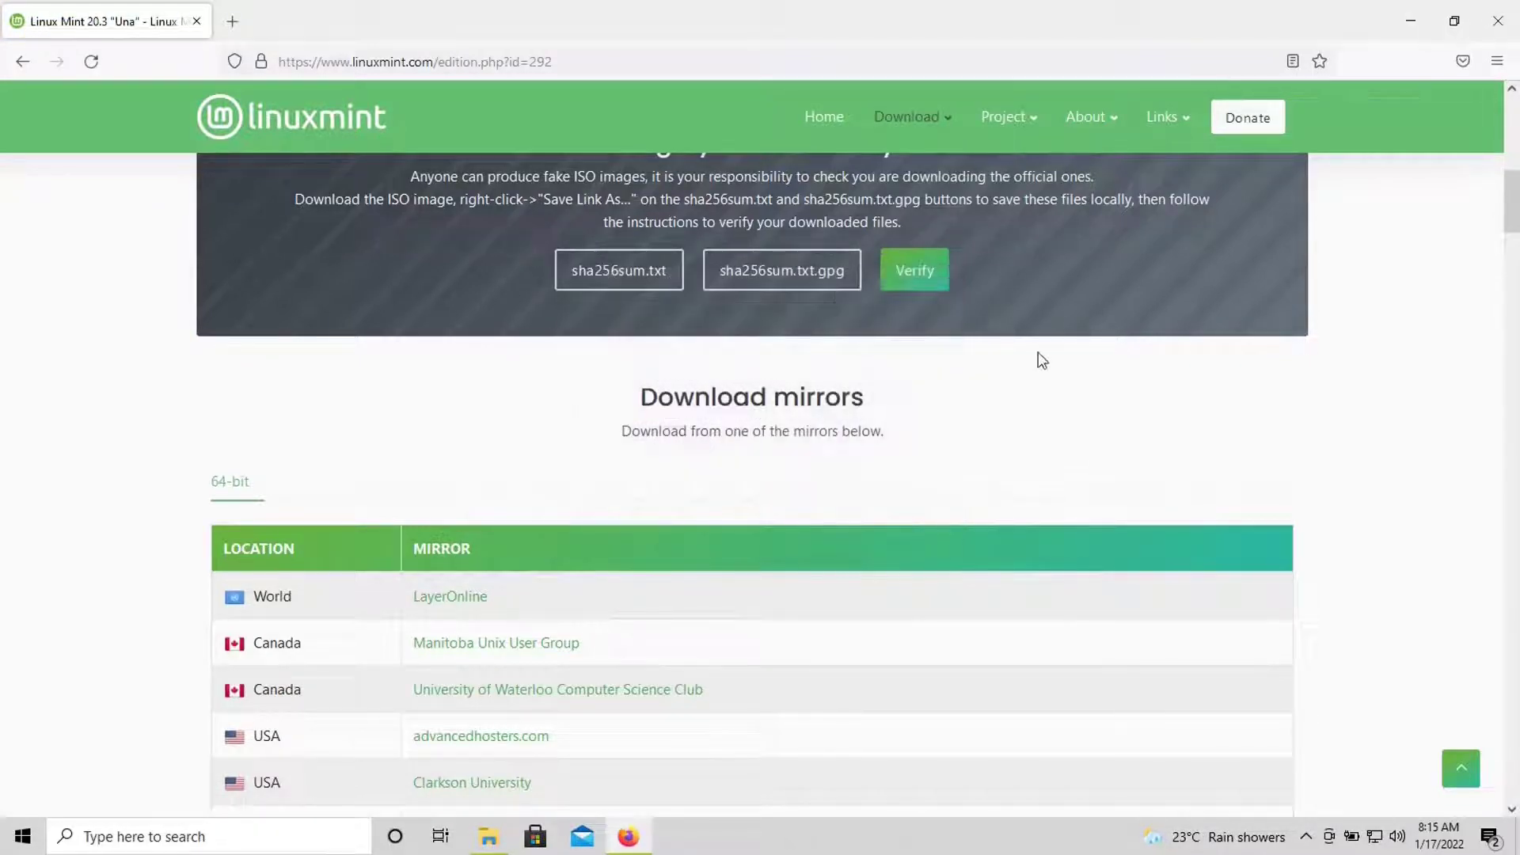
scroll(859, 453, "up", 5)
scroll(947, 291, "up", 3)
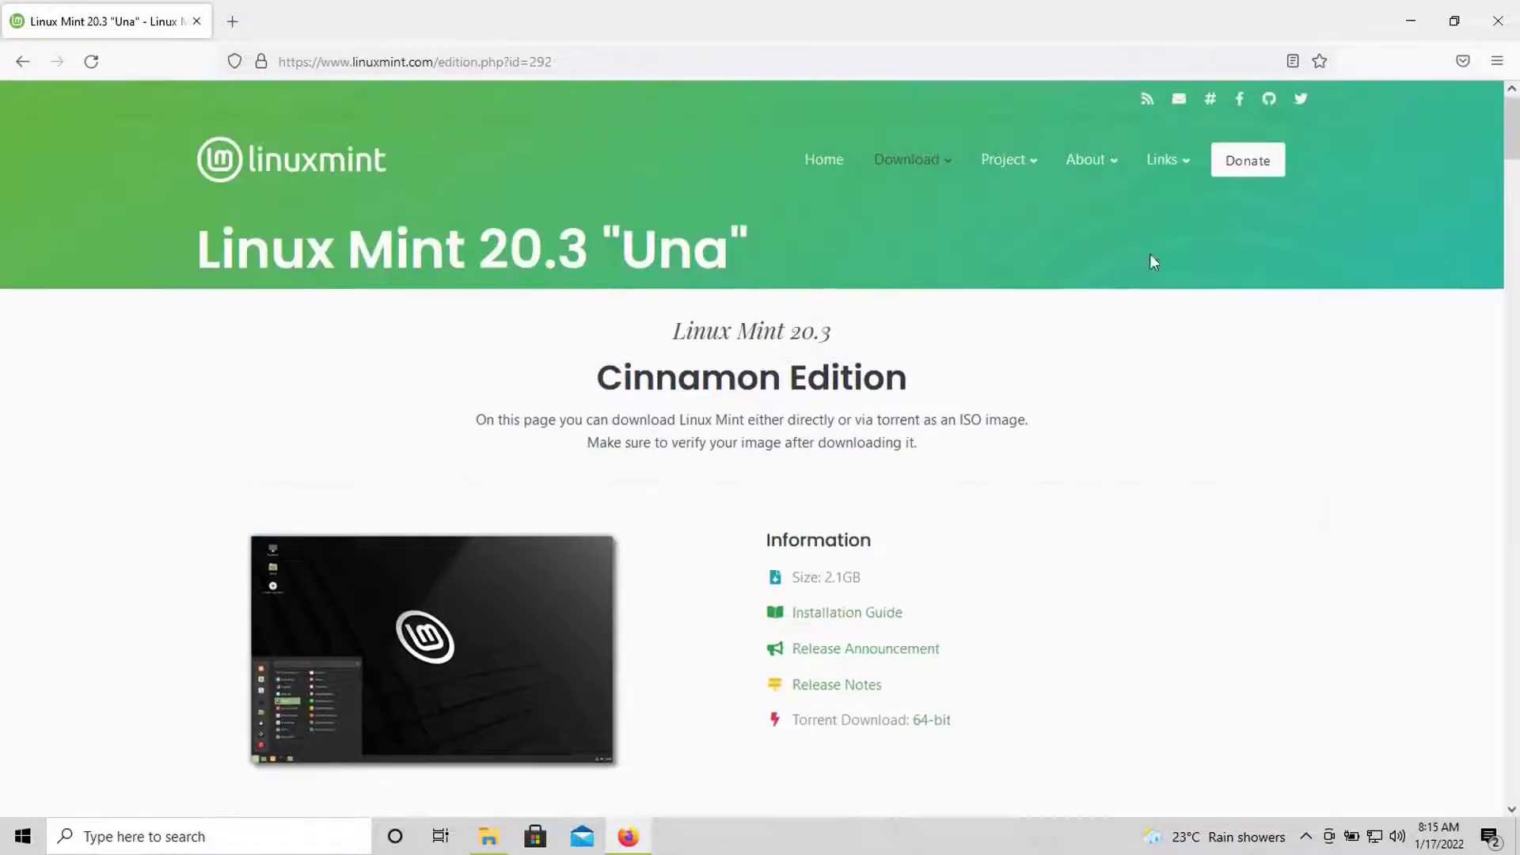
- Minimize Firefox and refresh the ISO Files folder listing
left_click(1430, 21)
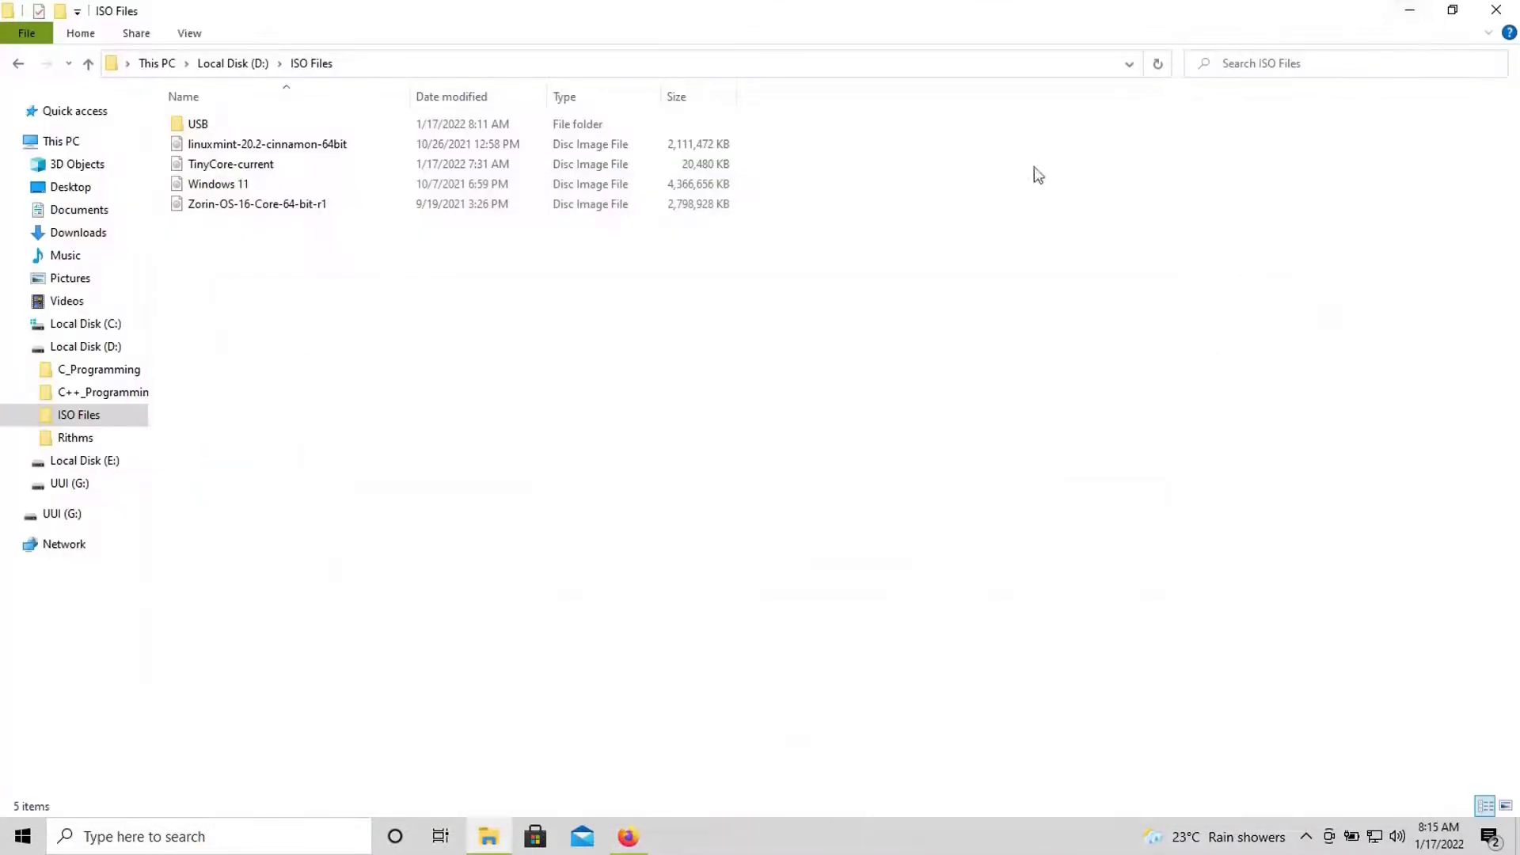
left_click(329, 146)
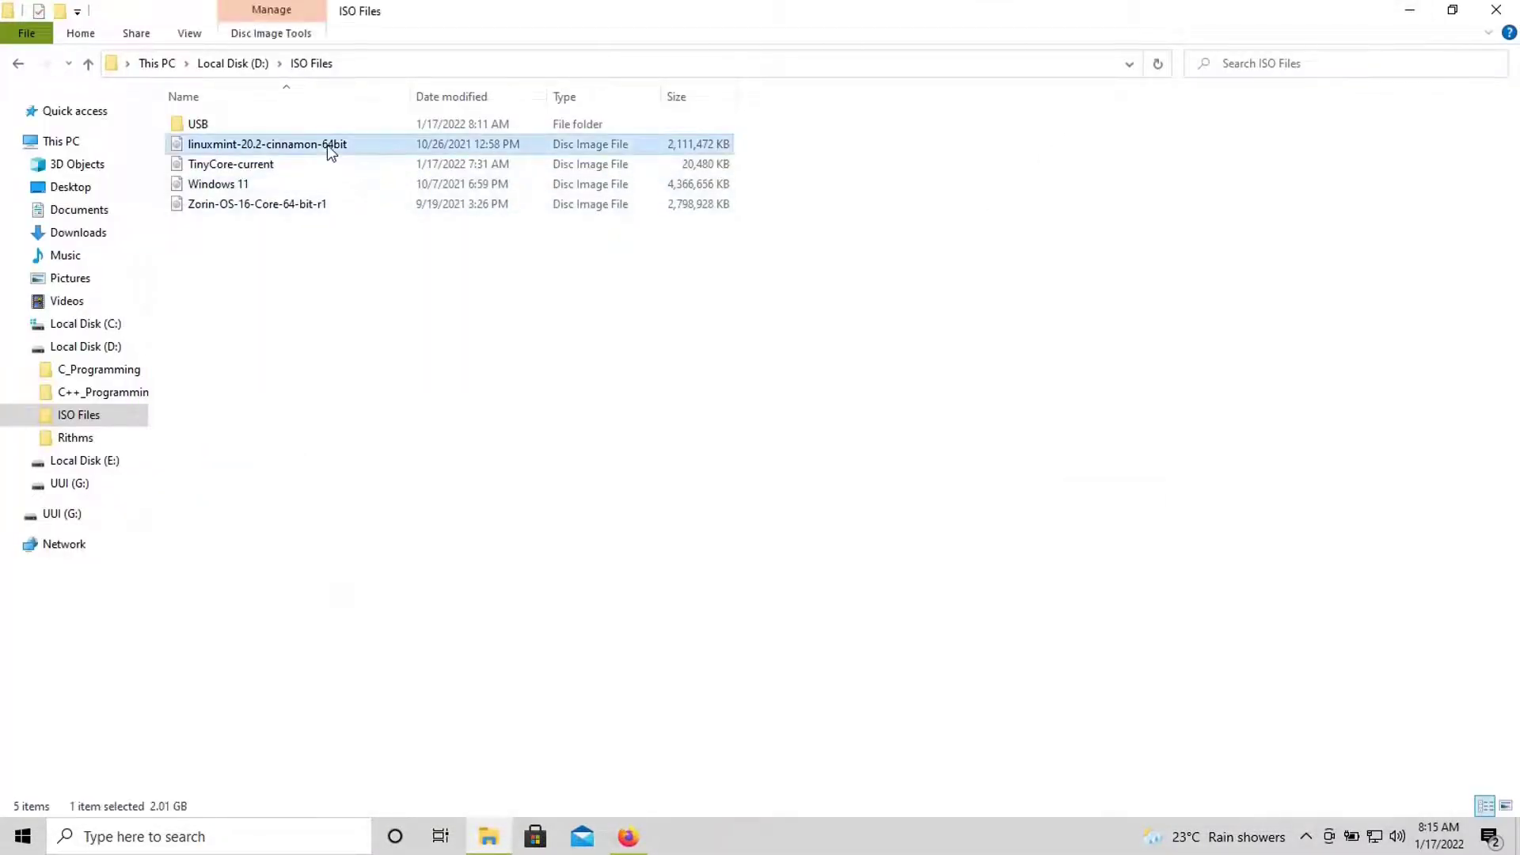
left_click(558, 394)
mouse_move(637, 840)
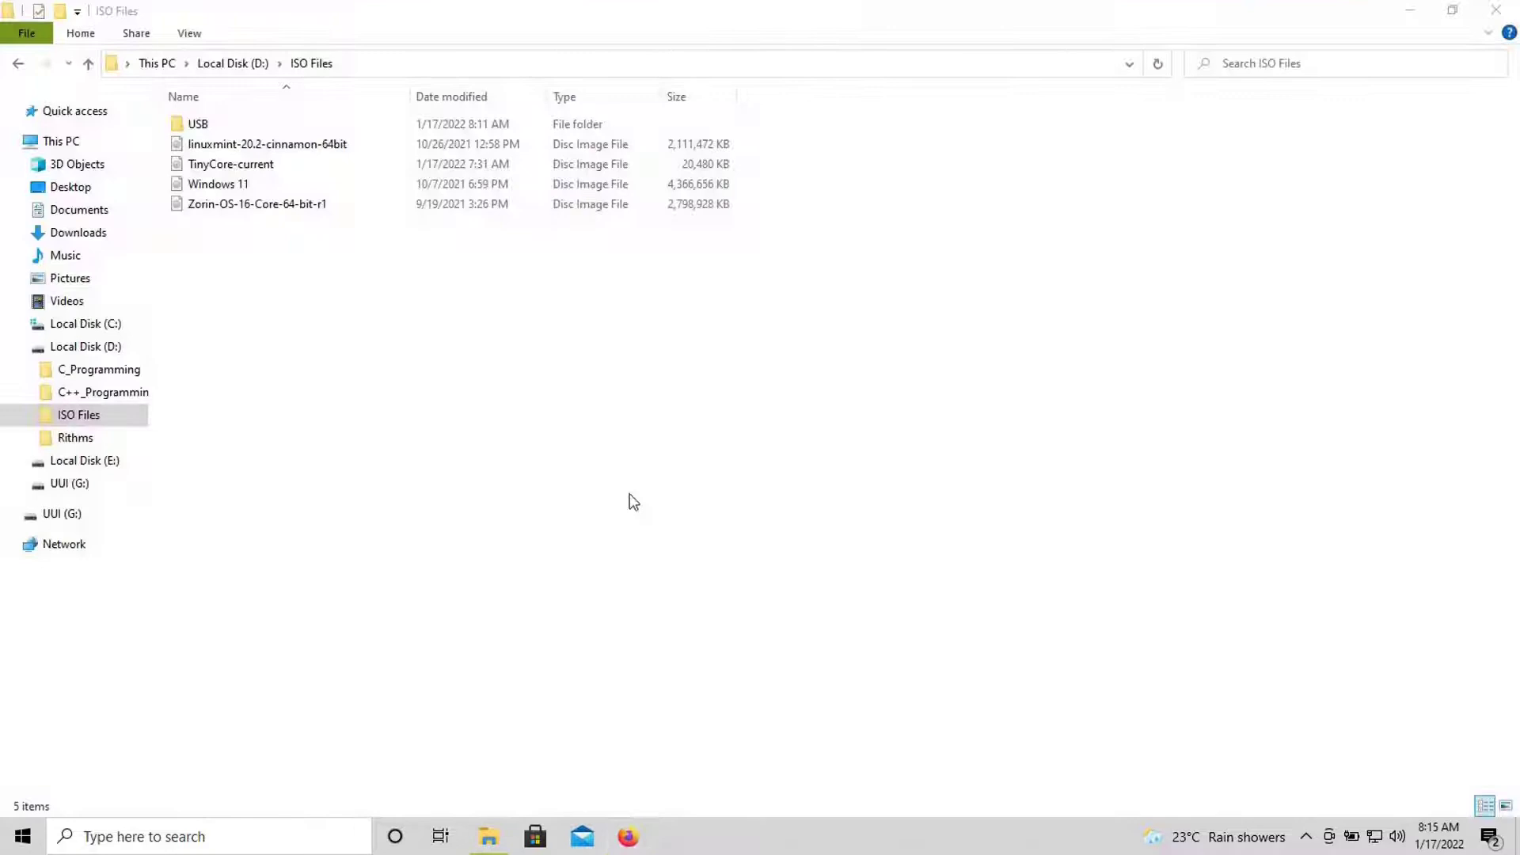
right_click(616, 424)
left_click(672, 497)
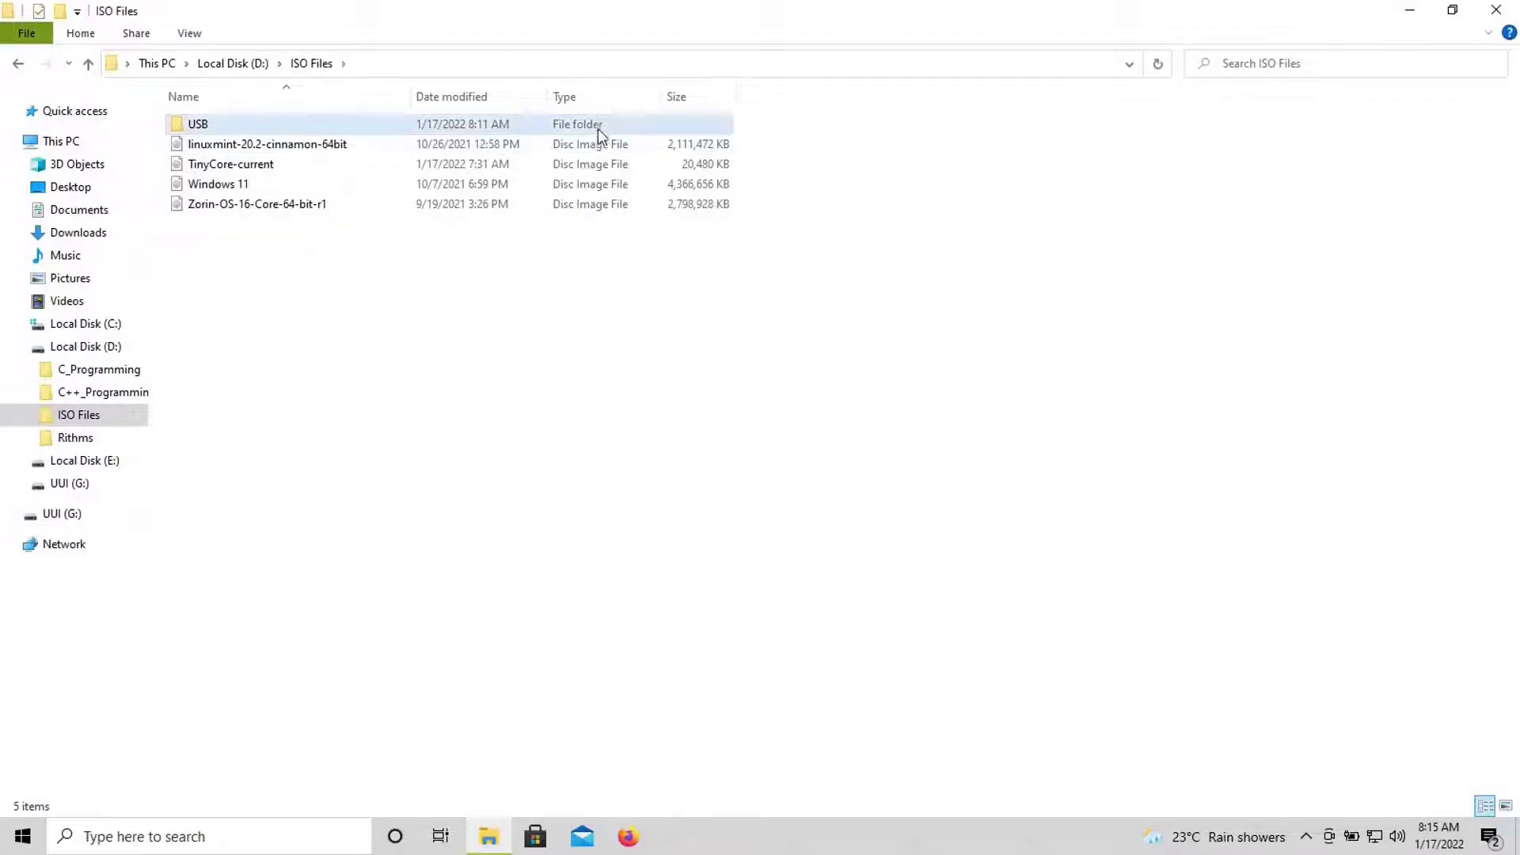
- Launch Universal-USB-Installer-2.0.0.9 from the USB folder
double_click(204, 128)
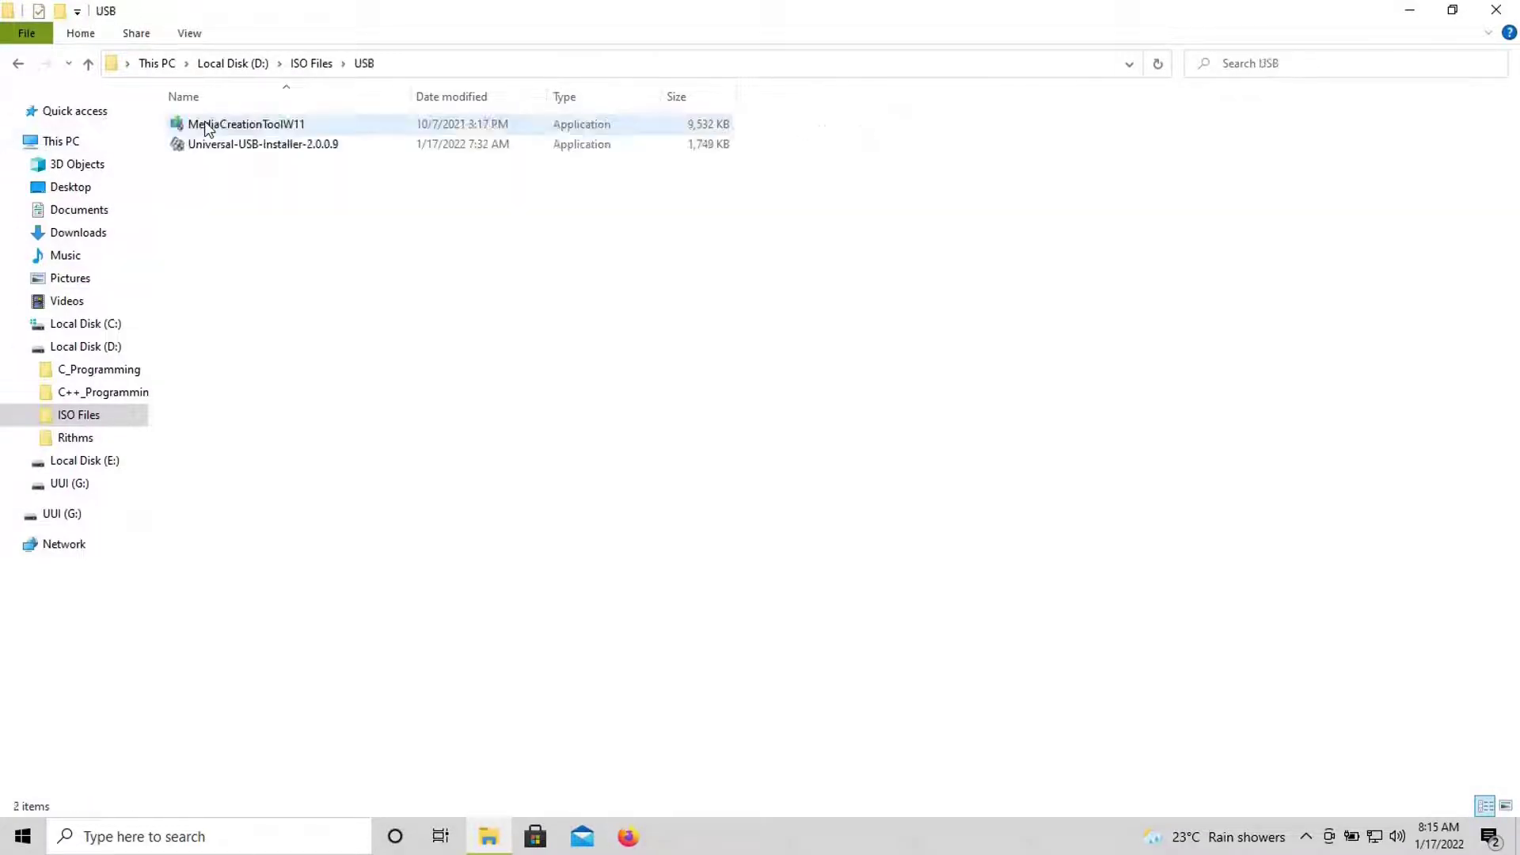
left_click(254, 155)
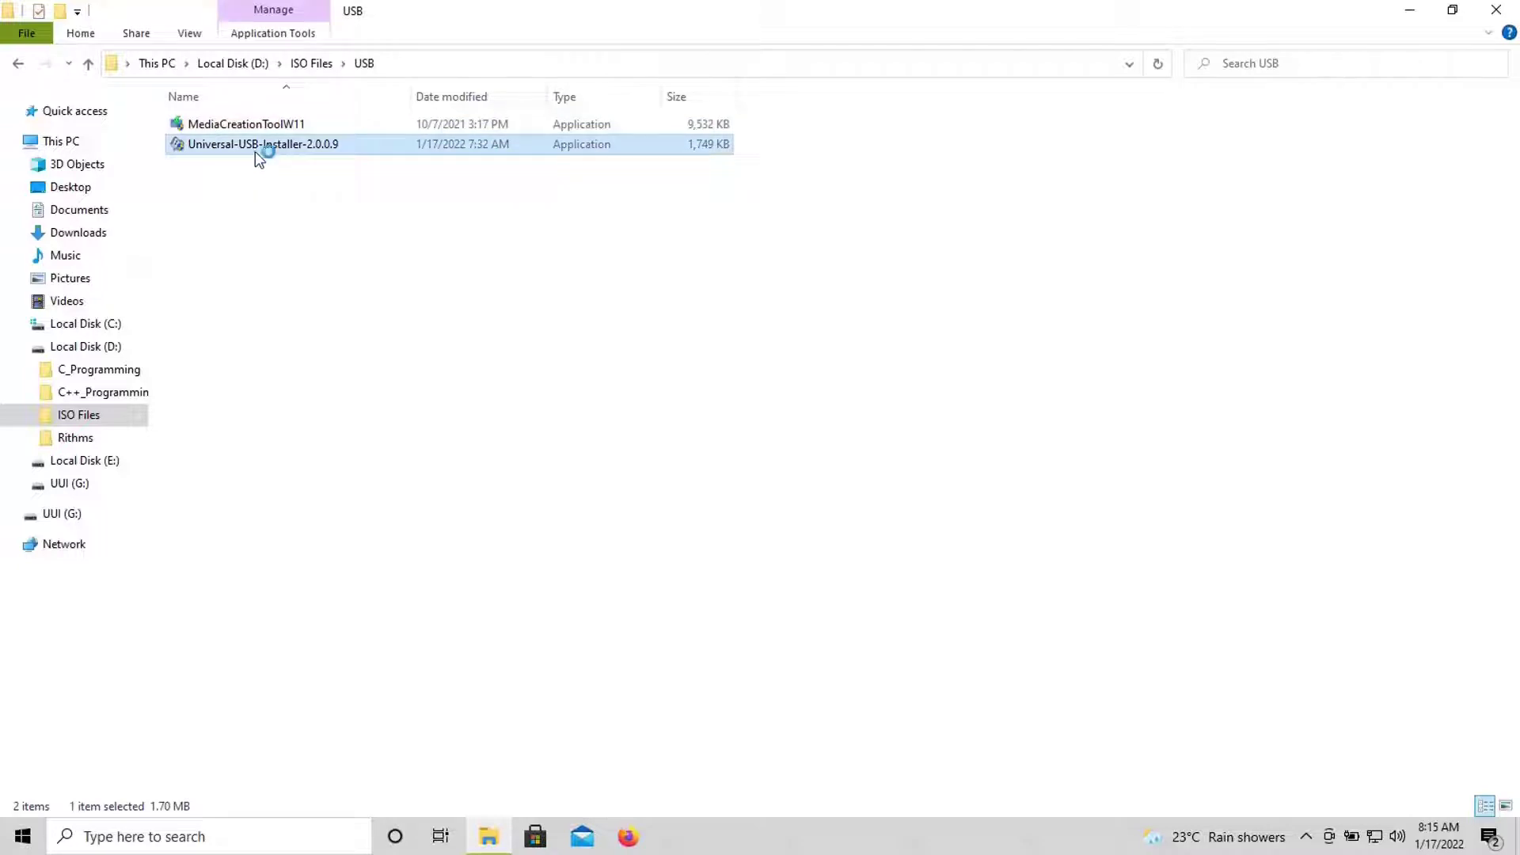
double_click(258, 149)
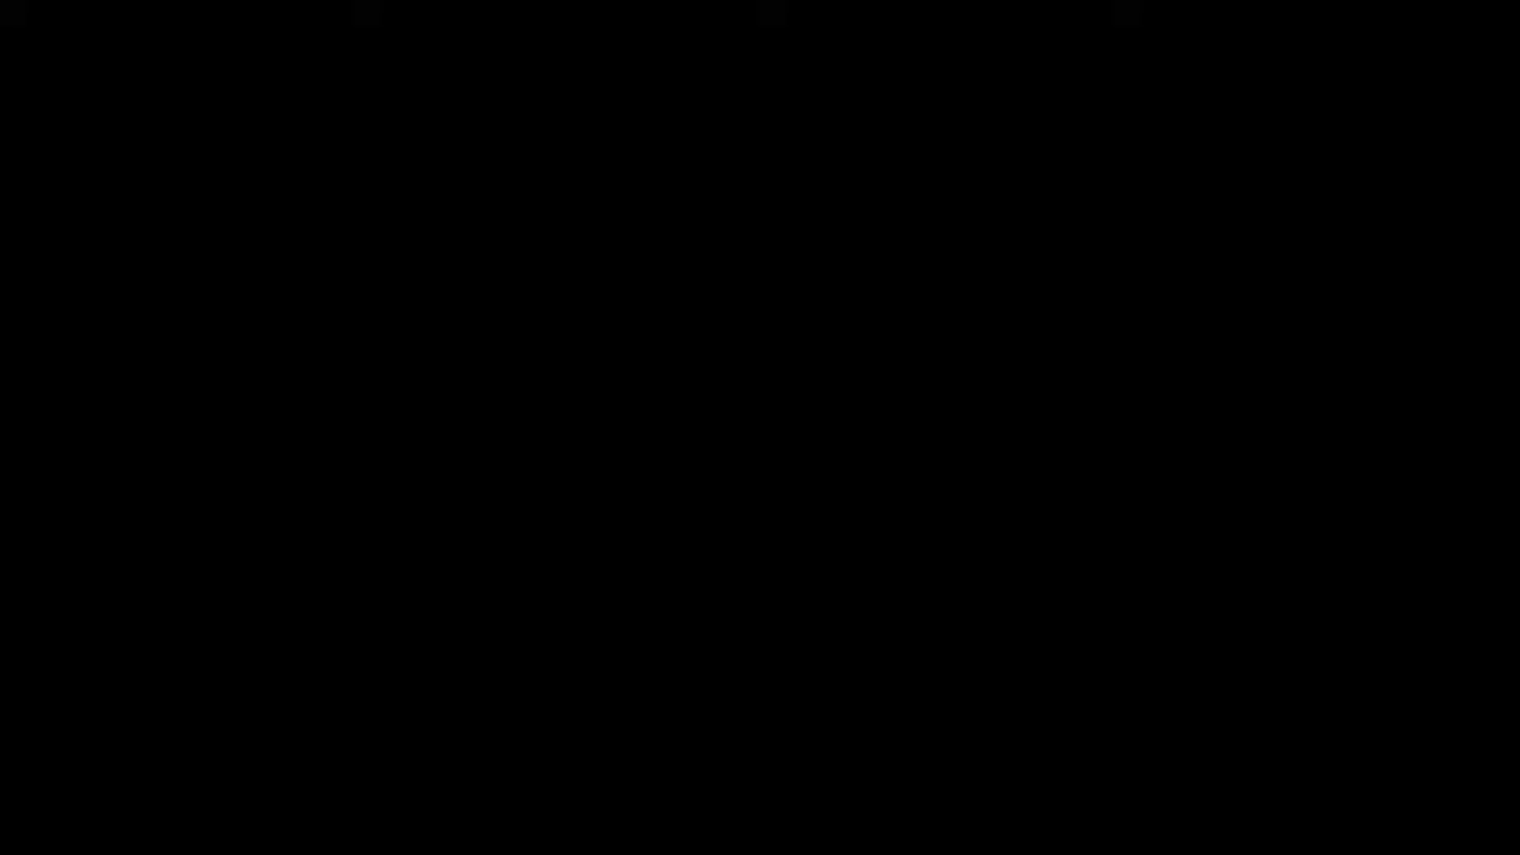
- Allow the installer through UAC, accept the license, and scroll the distribution list to Linux Mint
left_click(682, 563)
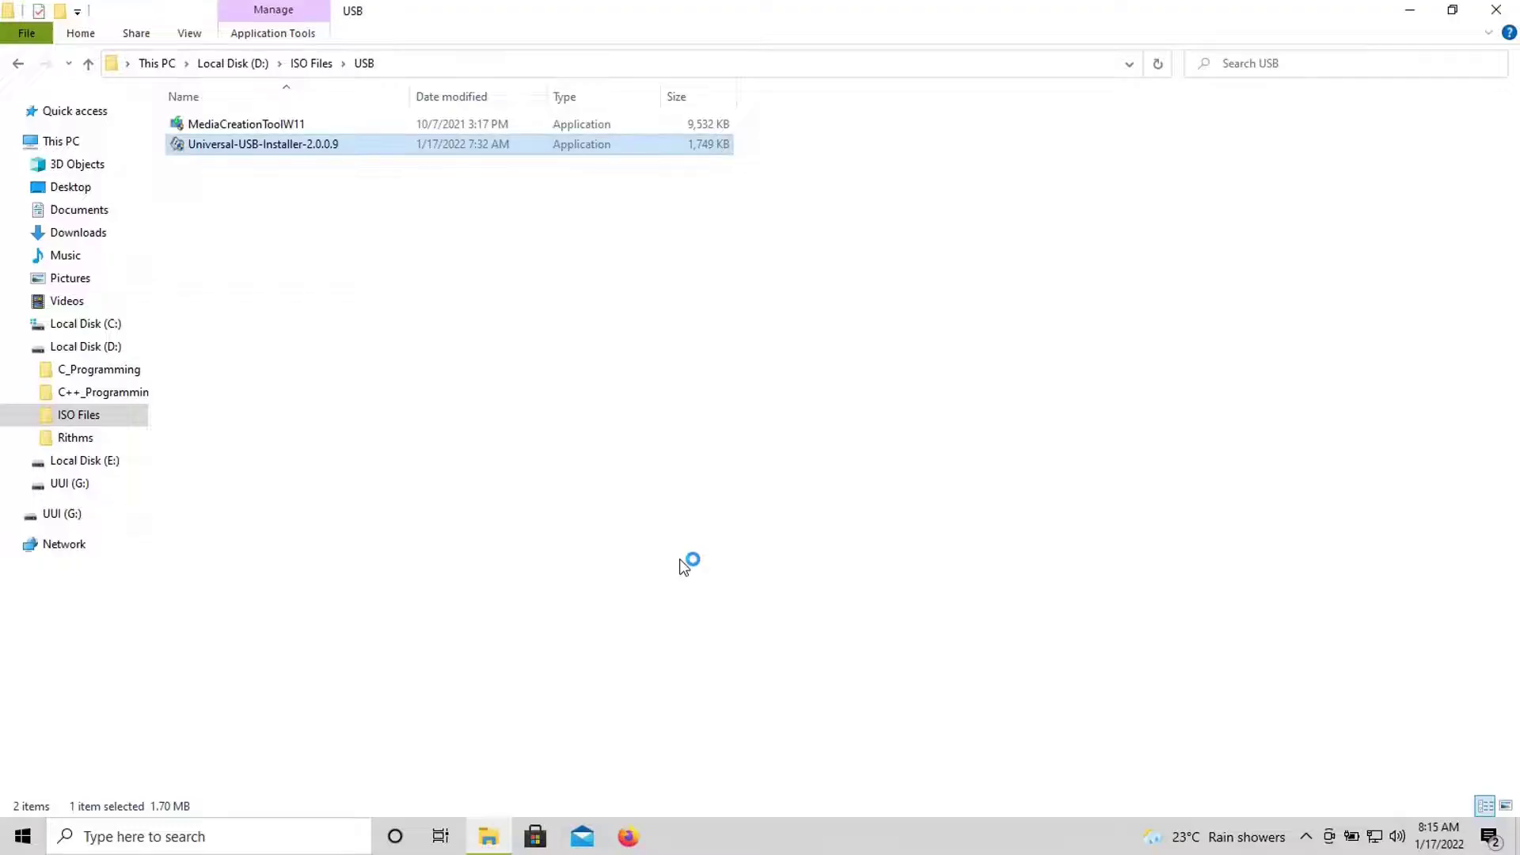
left_click(853, 572)
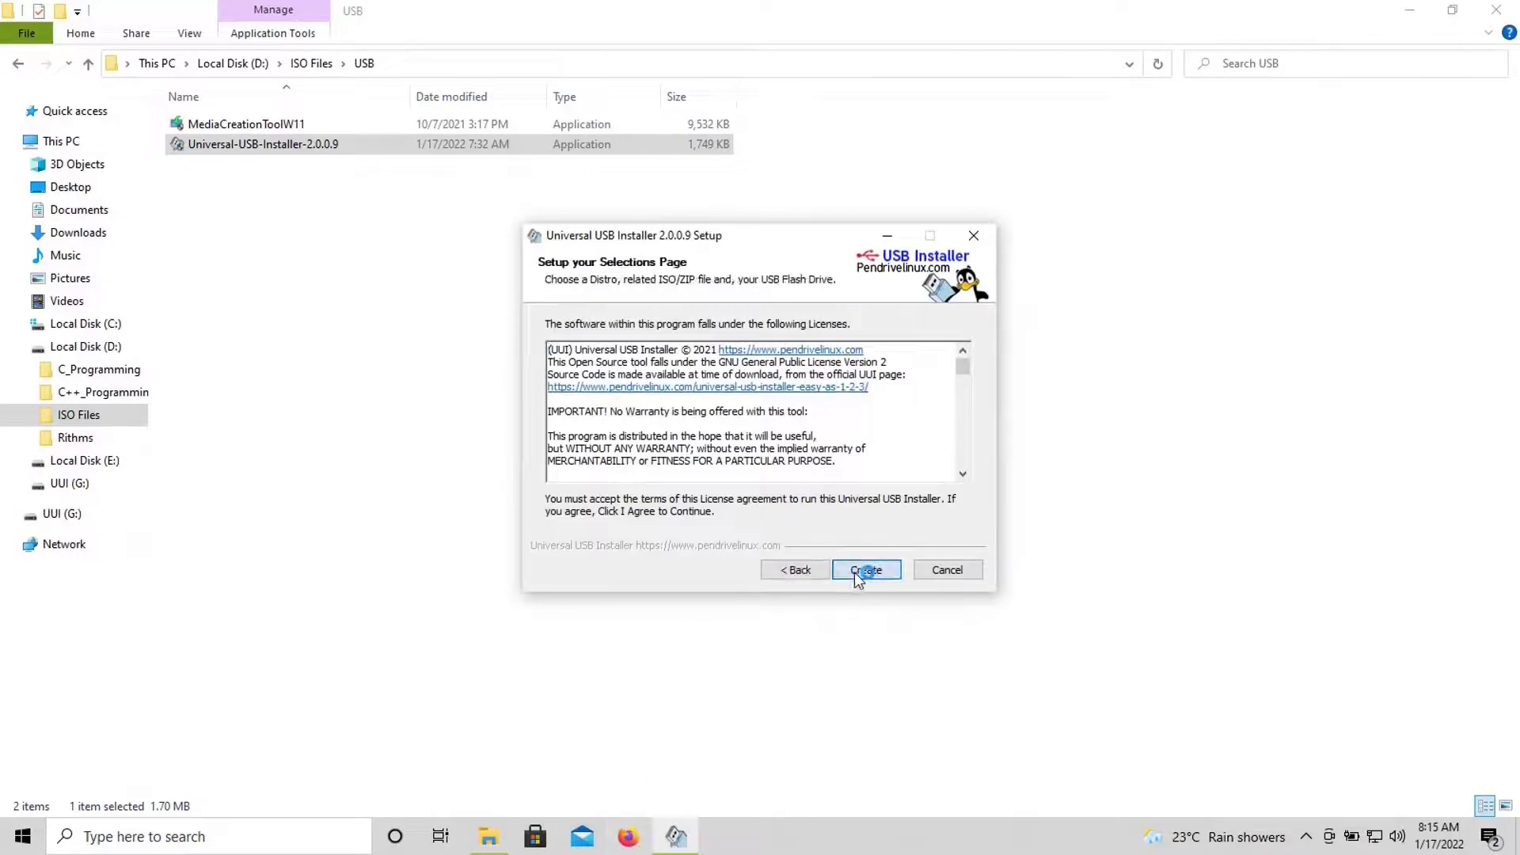
left_click(718, 346)
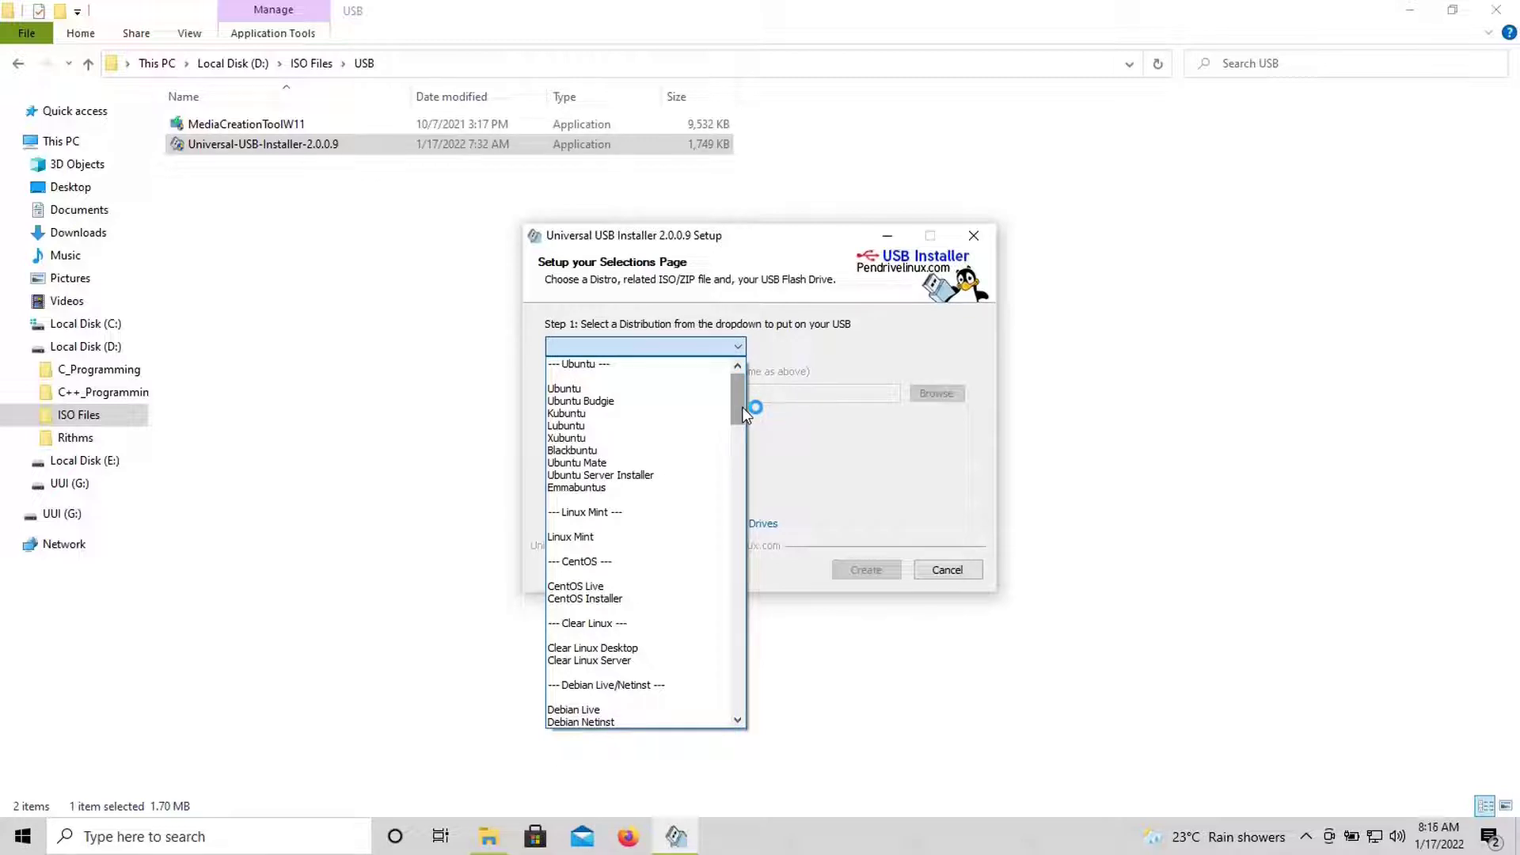
left_click_drag(743, 407, 644, 560)
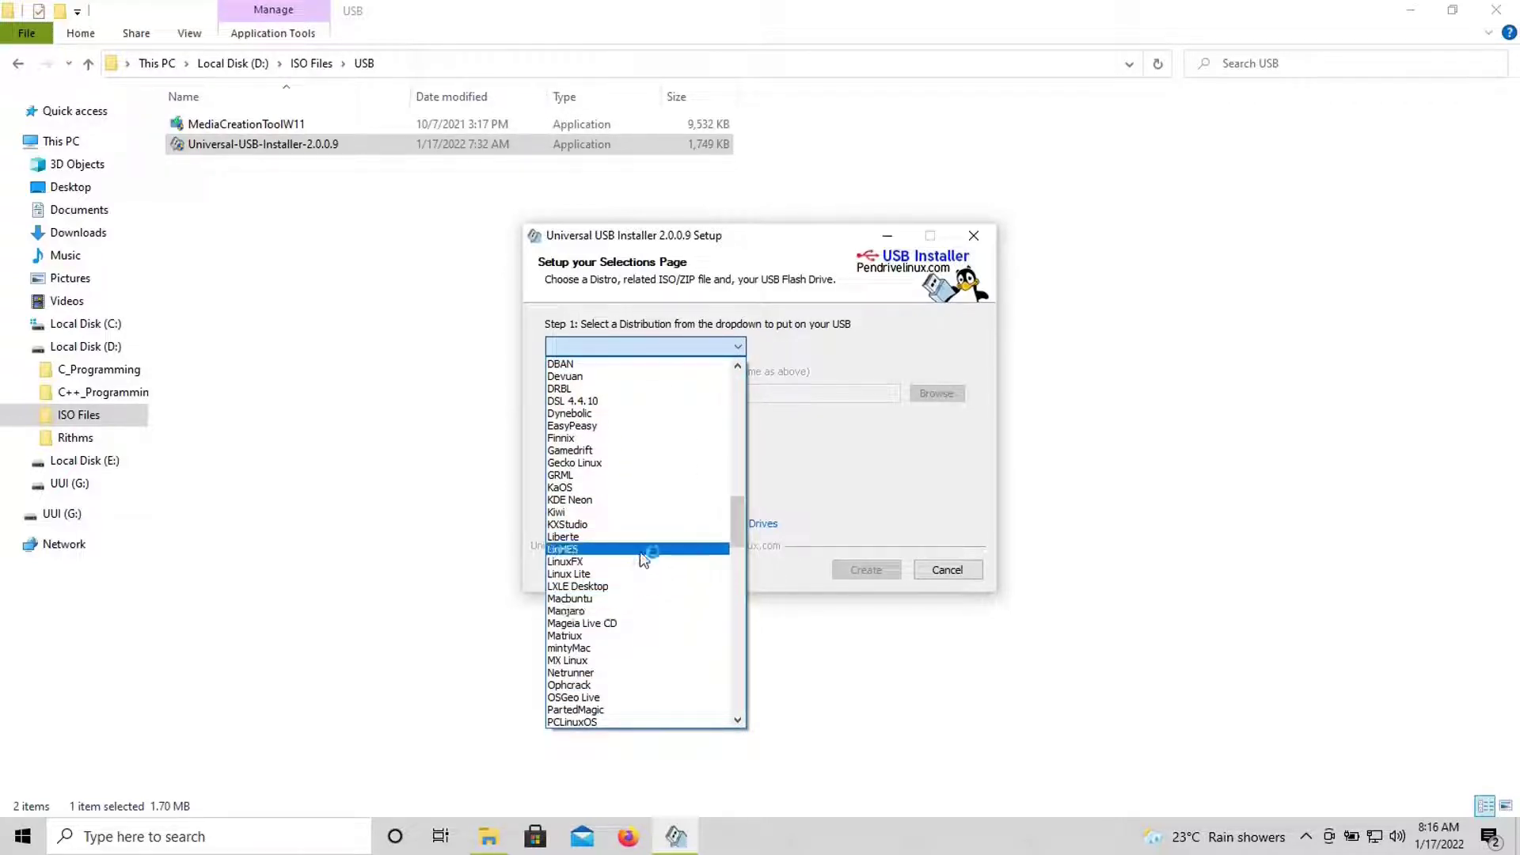
mouse_move(738, 530)
left_mouse_down()
mouse_move(744, 682)
mouse_move(725, 578)
mouse_move(739, 411)
left_mouse_up()
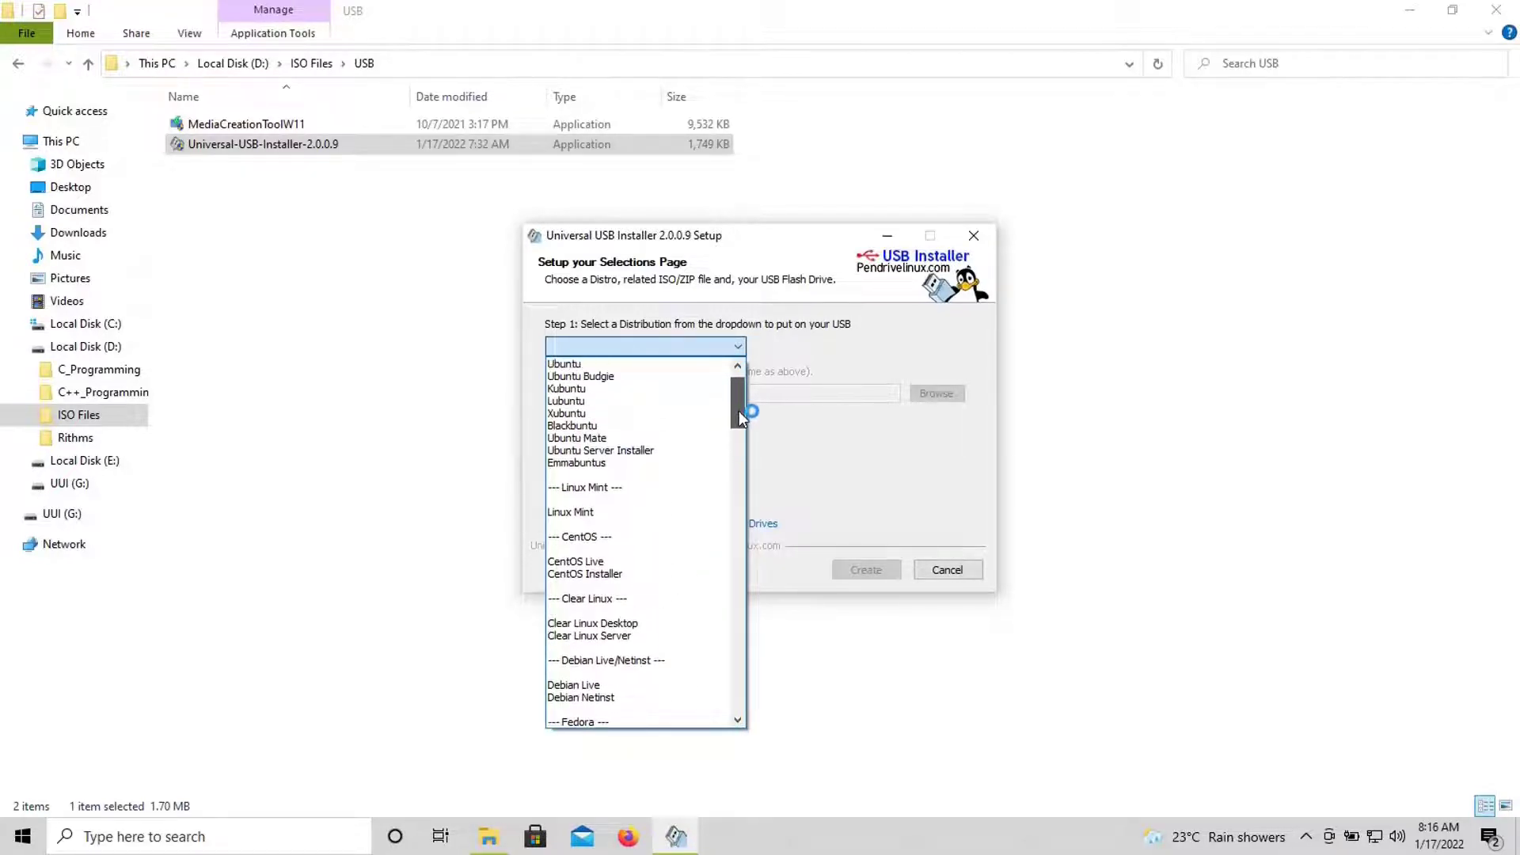
- Choose Linux Mint and load linuxmint-20.2-cinnamon-64bit.iso from D:\ISO Files as the source
left_click(624, 514)
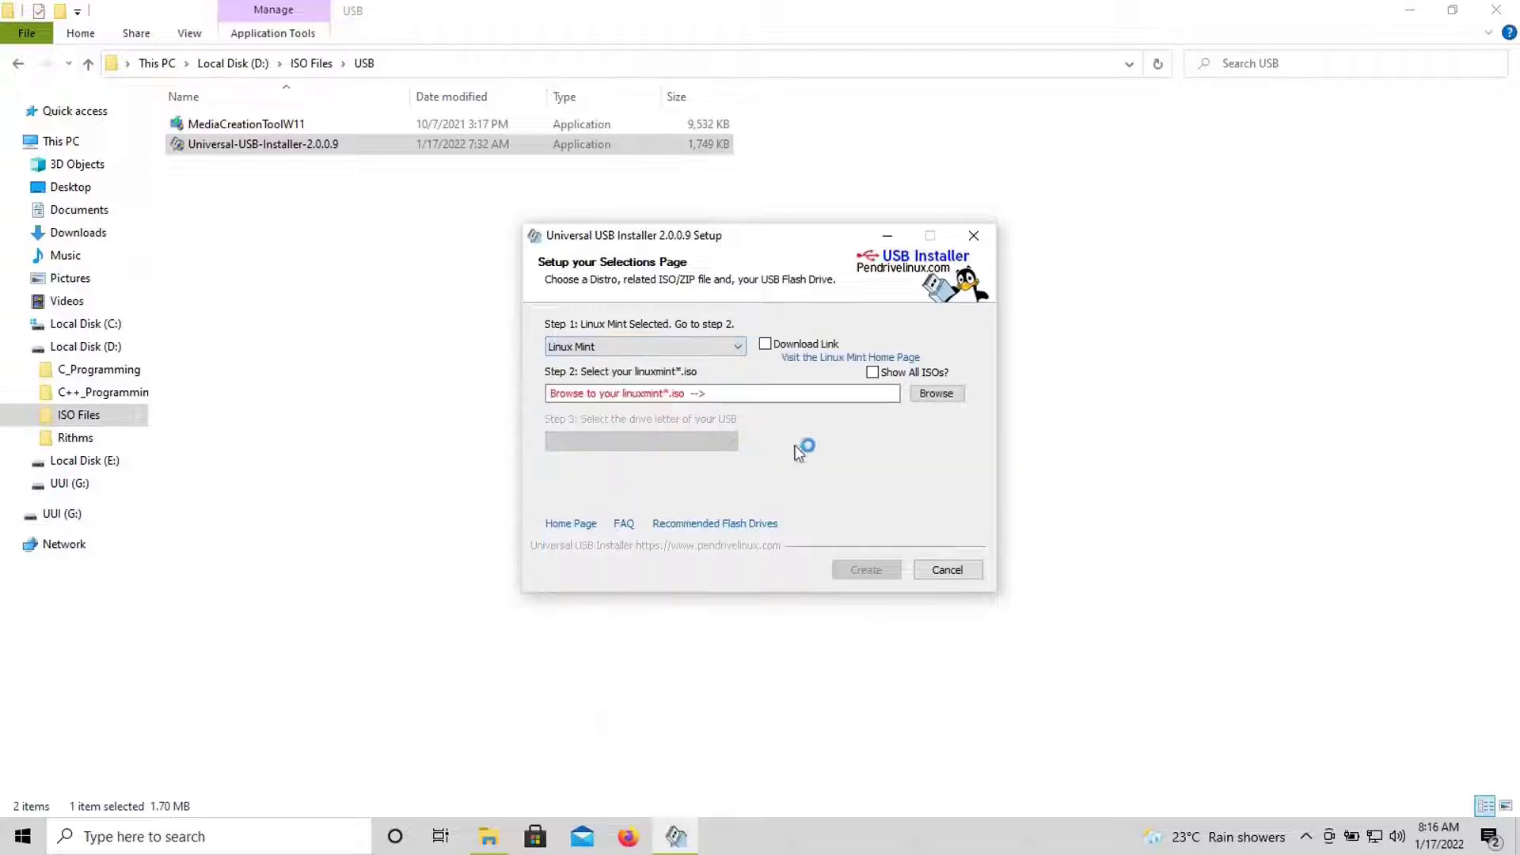
left_click(938, 395)
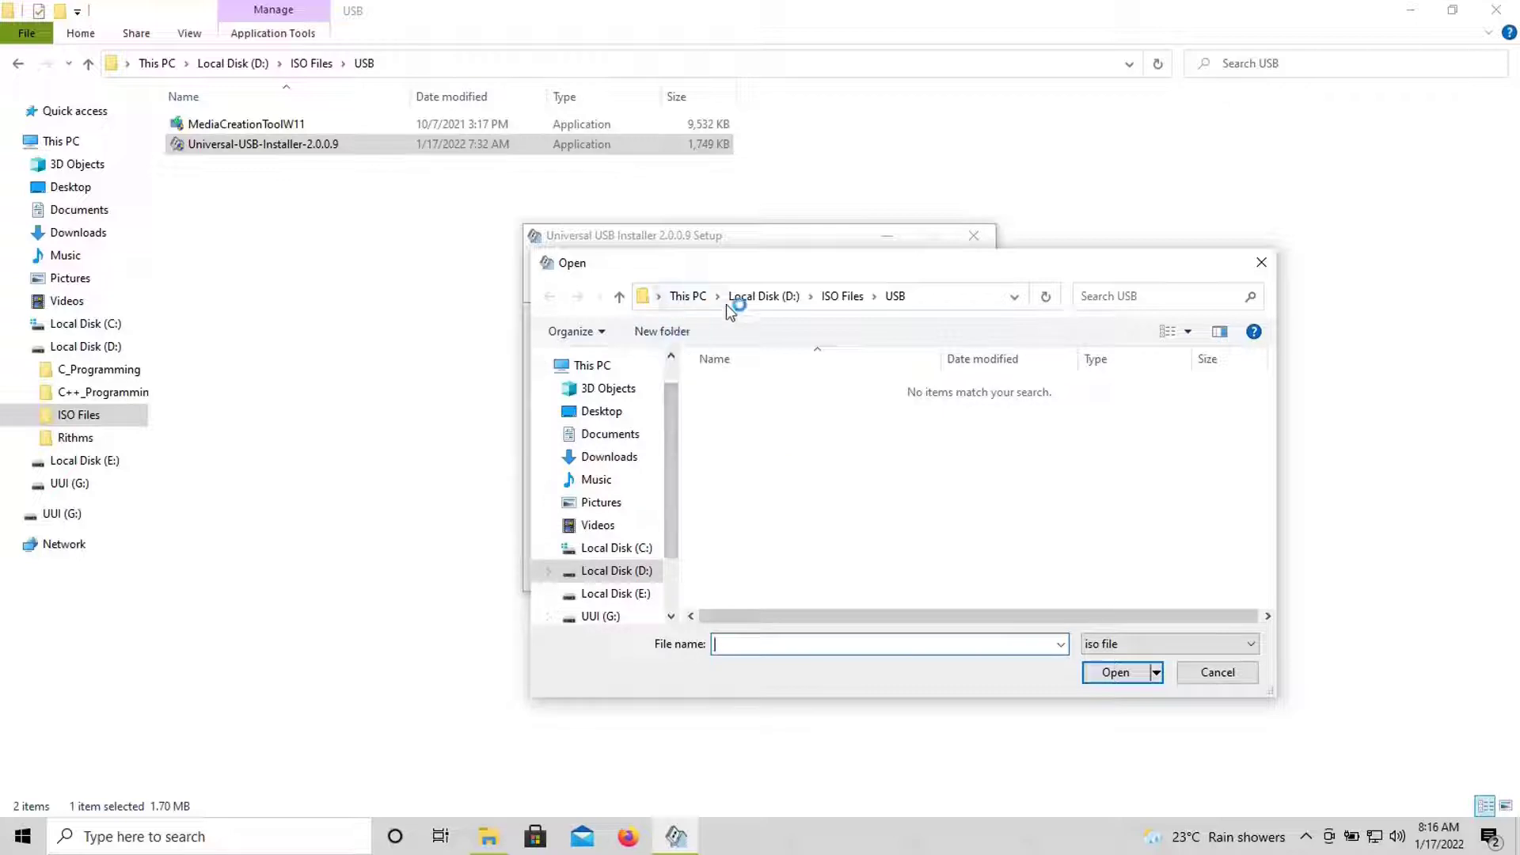
left_click(835, 298)
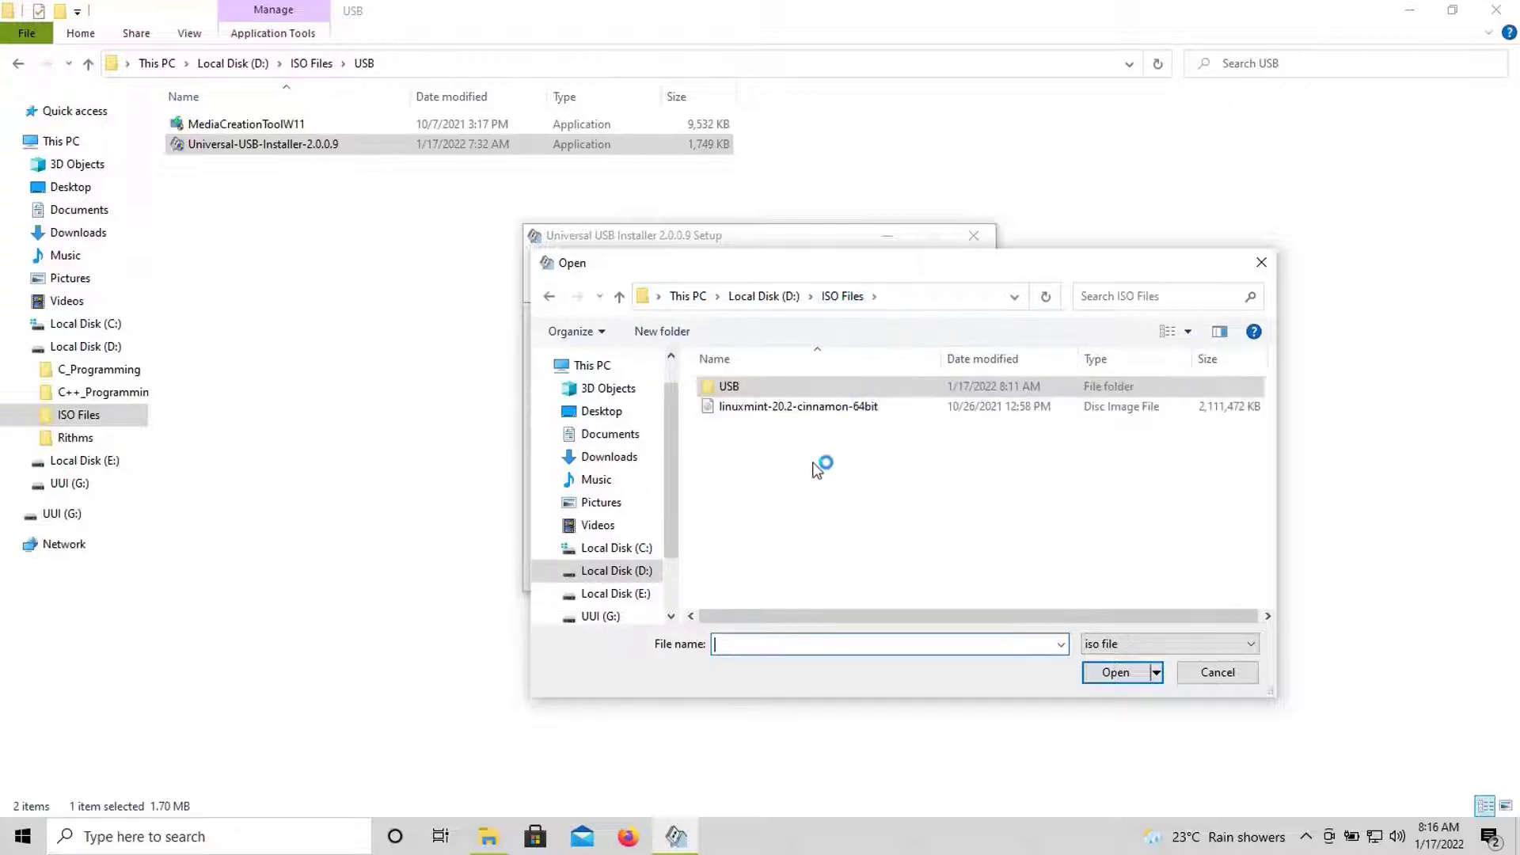
left_click(825, 404)
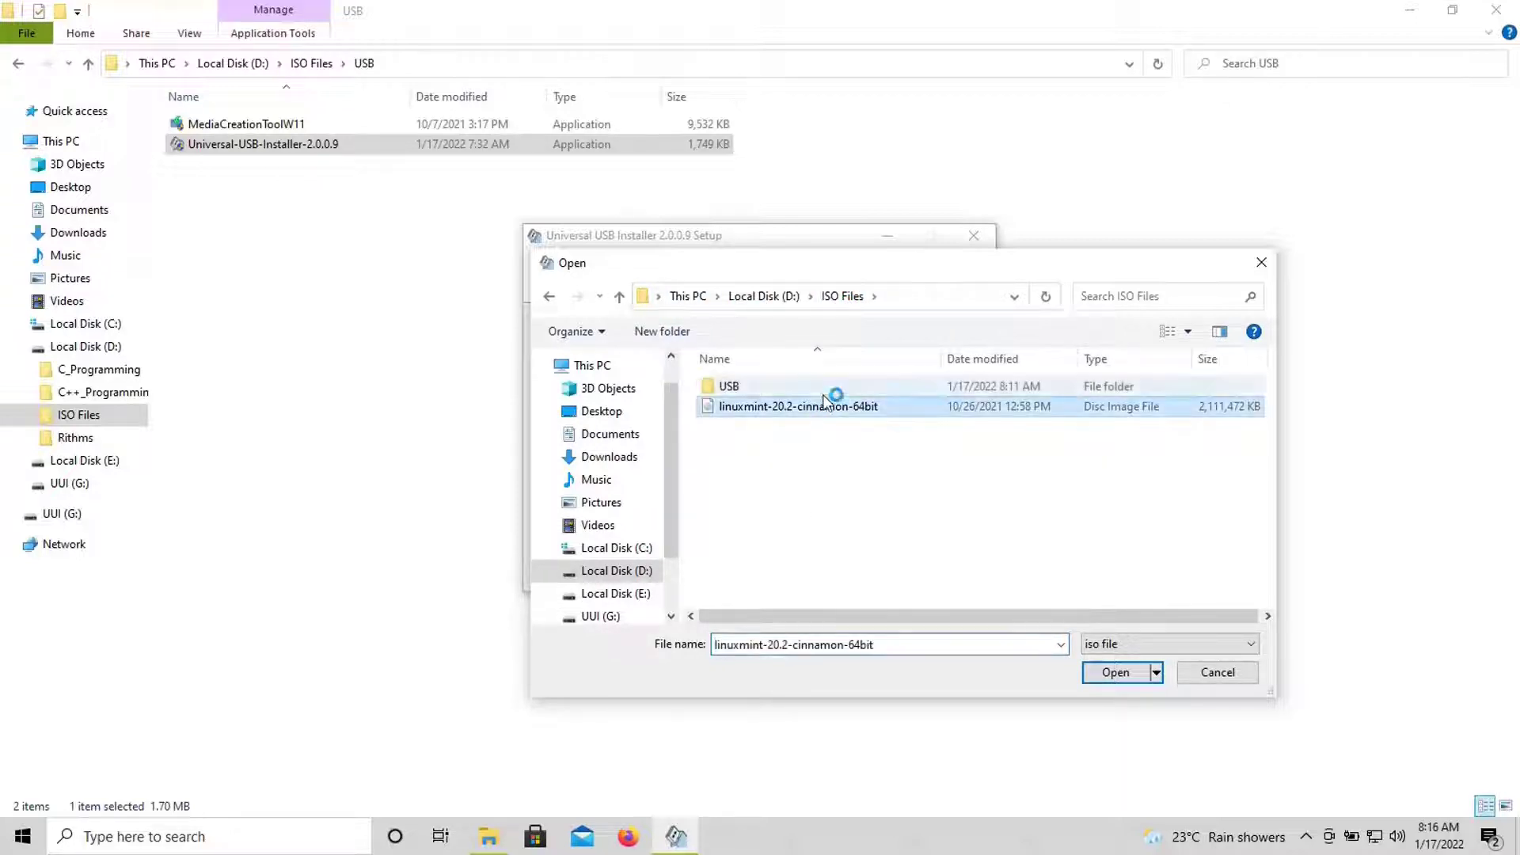
left_click(1105, 671)
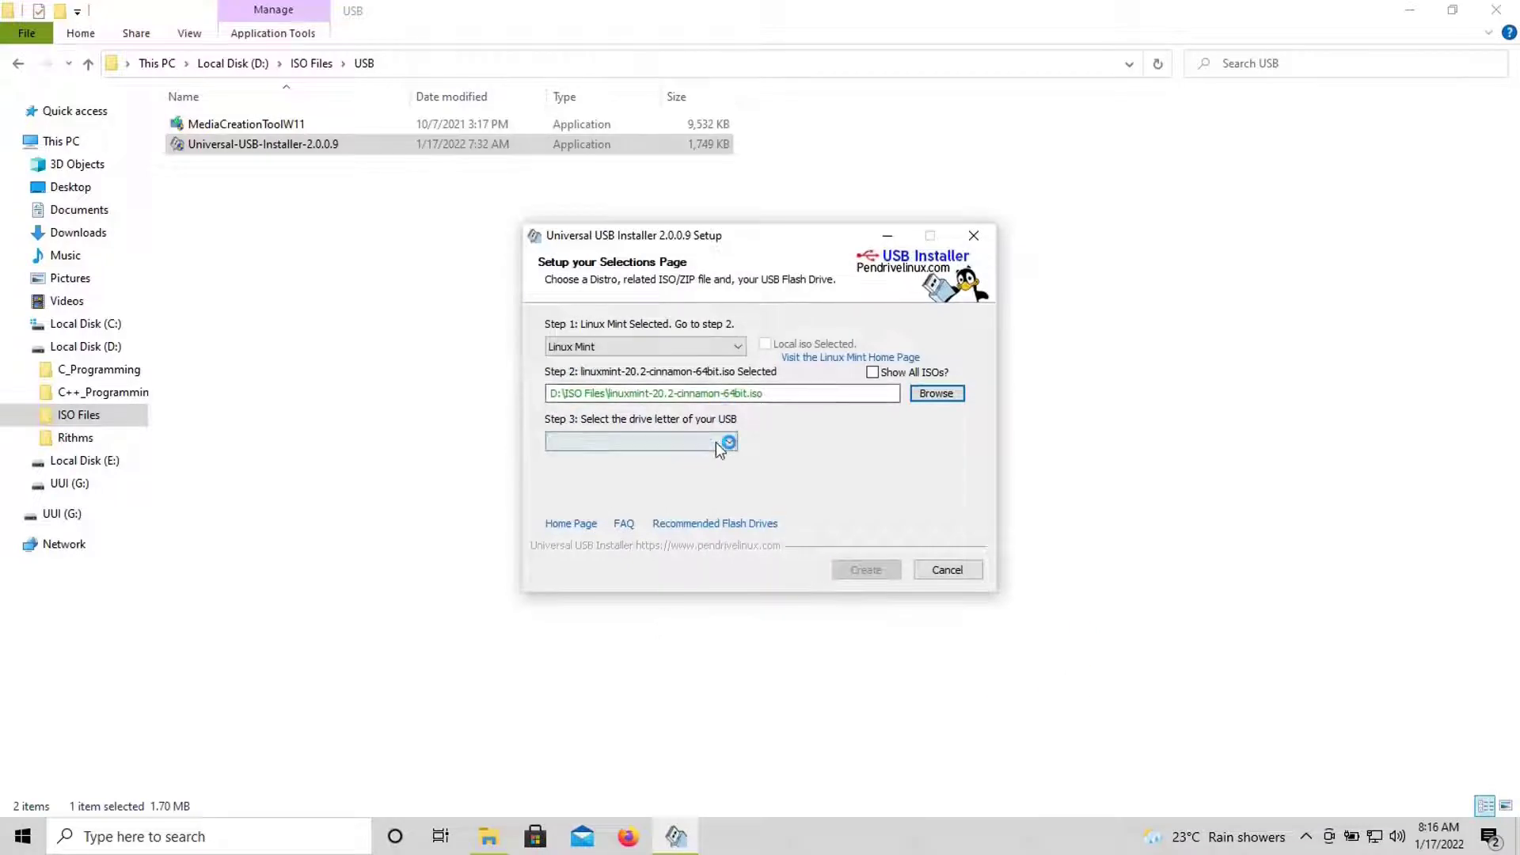
- Target USB drive G: with Fat32 formatting, start Create, and confirm both warnings
left_click(720, 446)
left_click(719, 458)
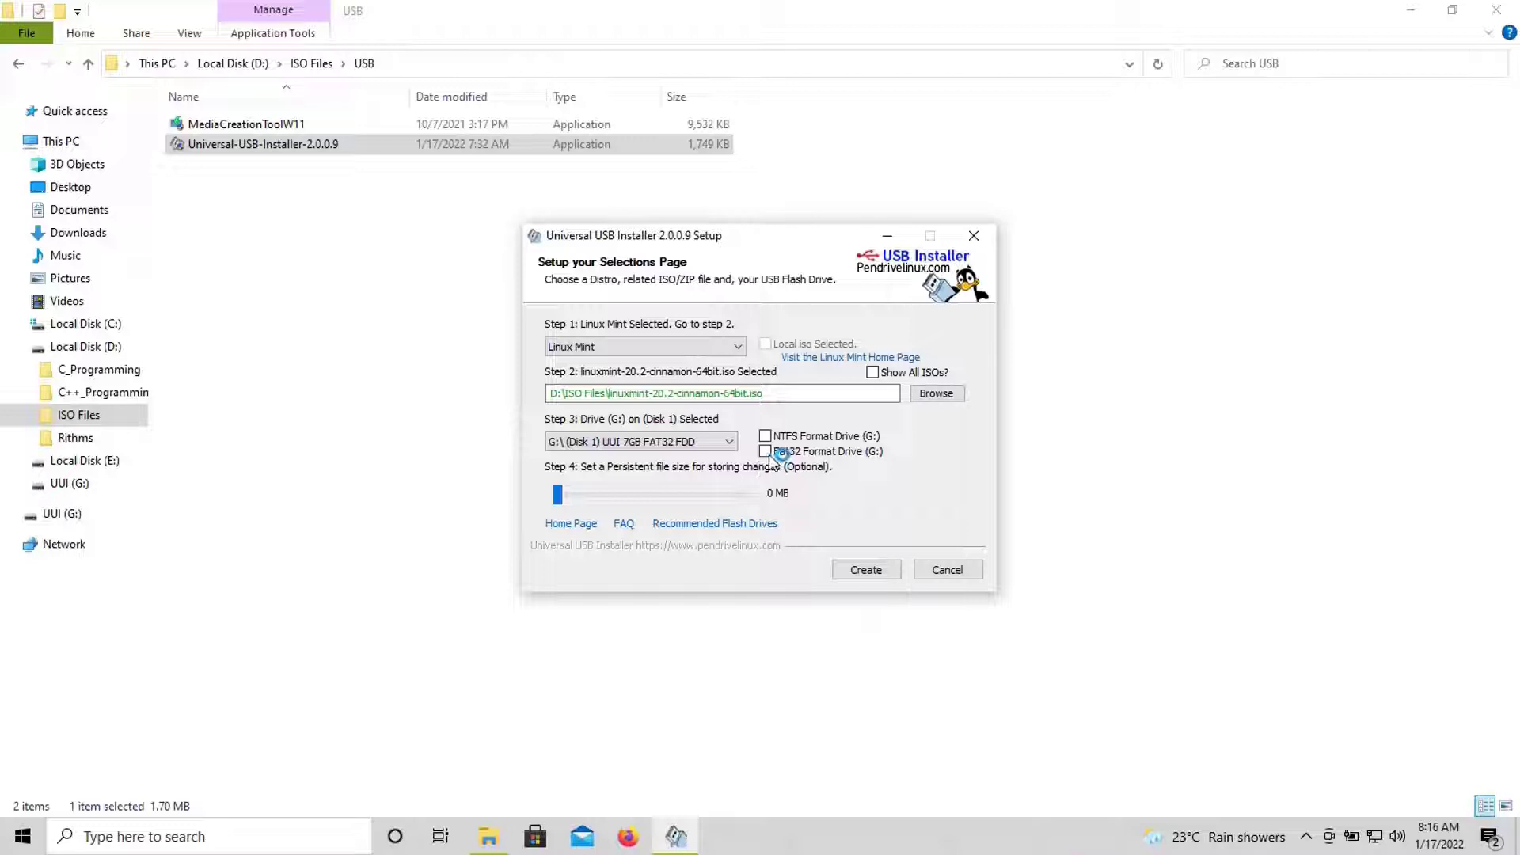
left_click(765, 452)
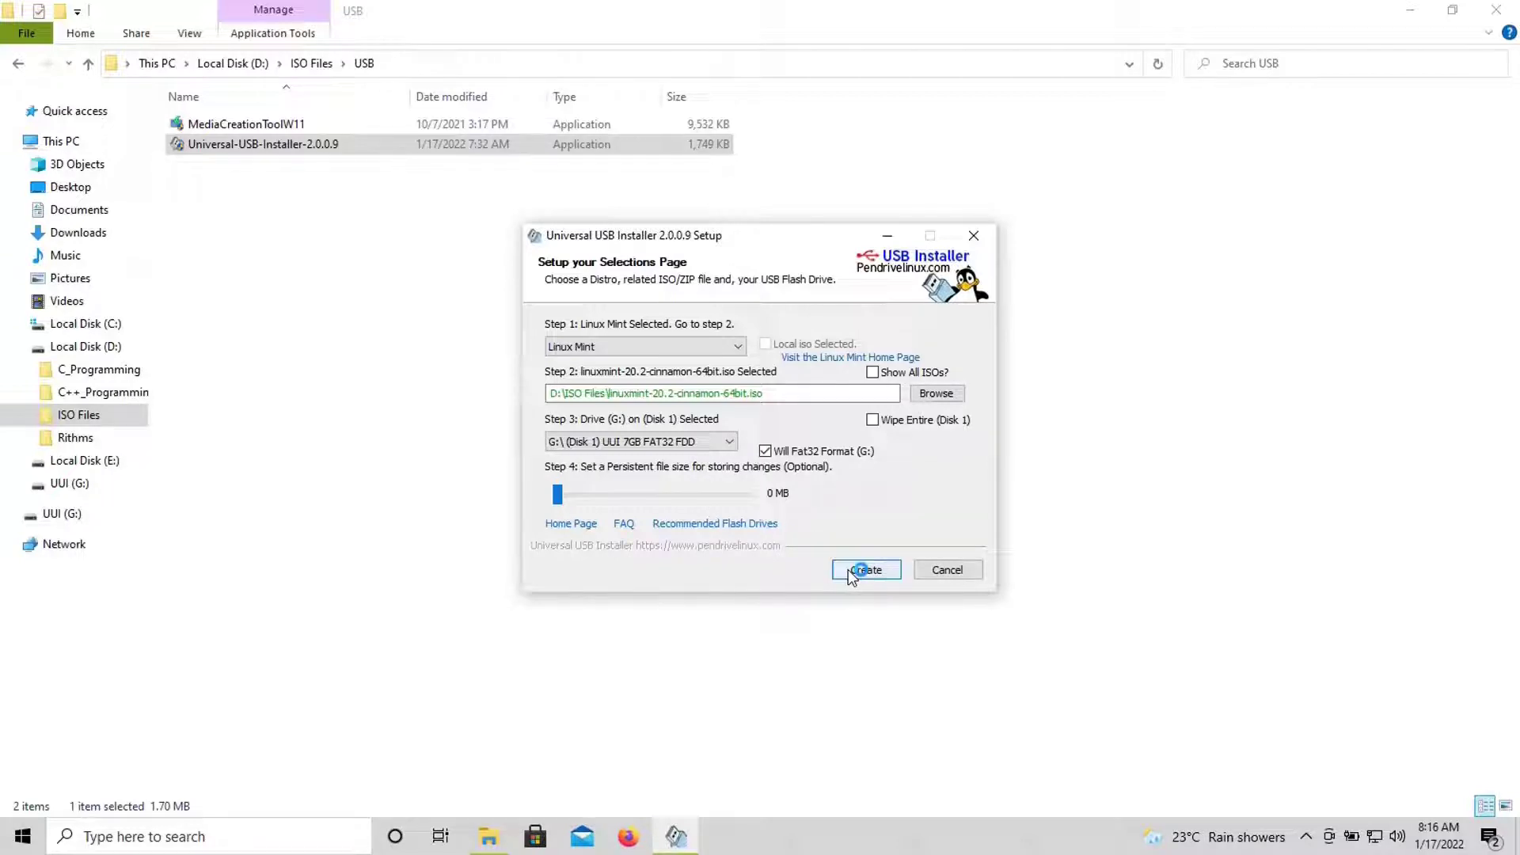
left_click(851, 570)
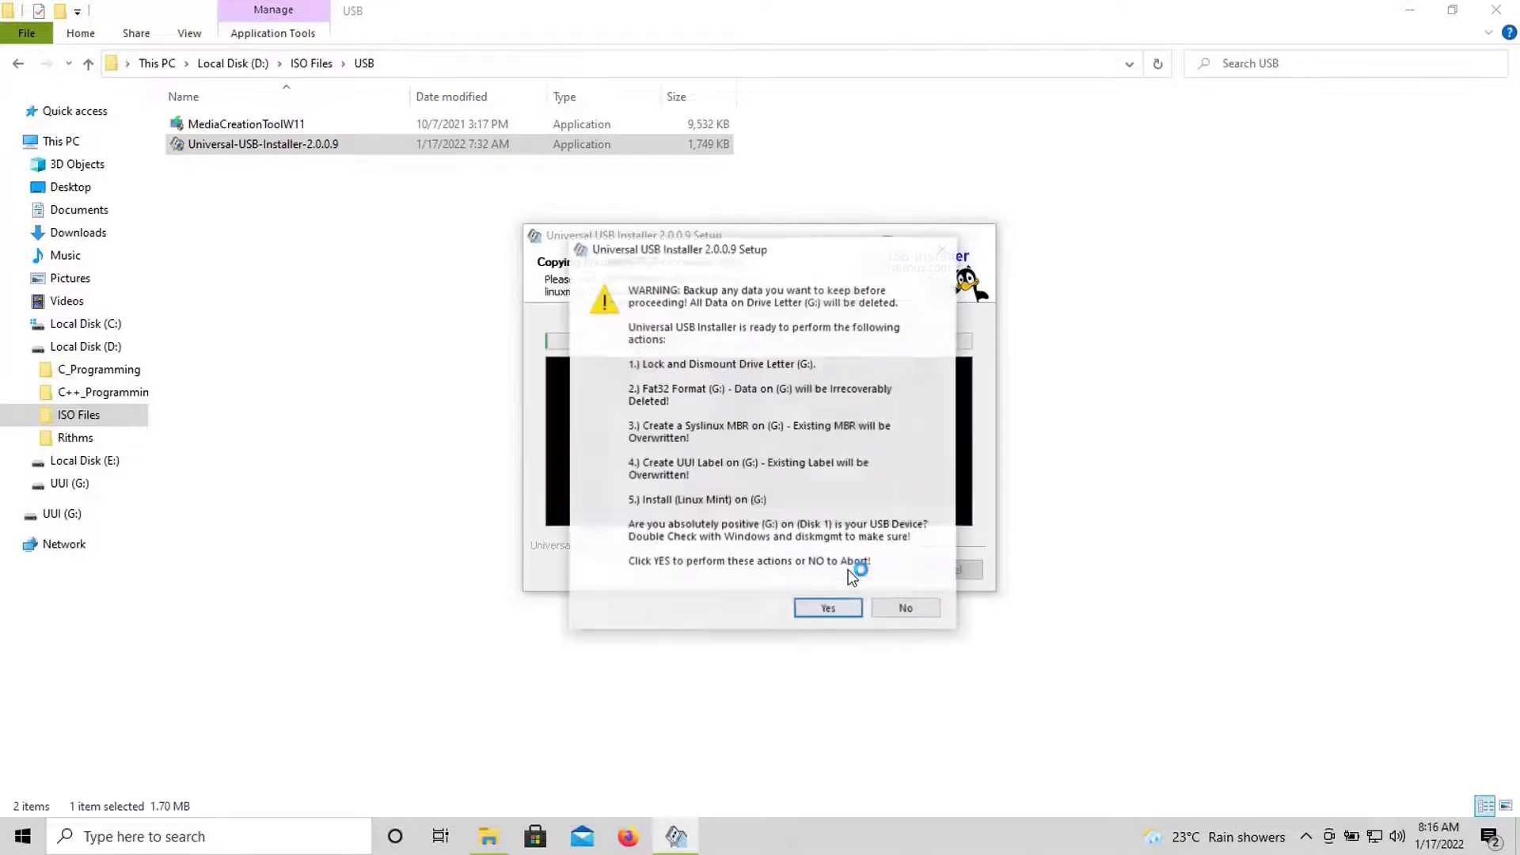
left_click(843, 615)
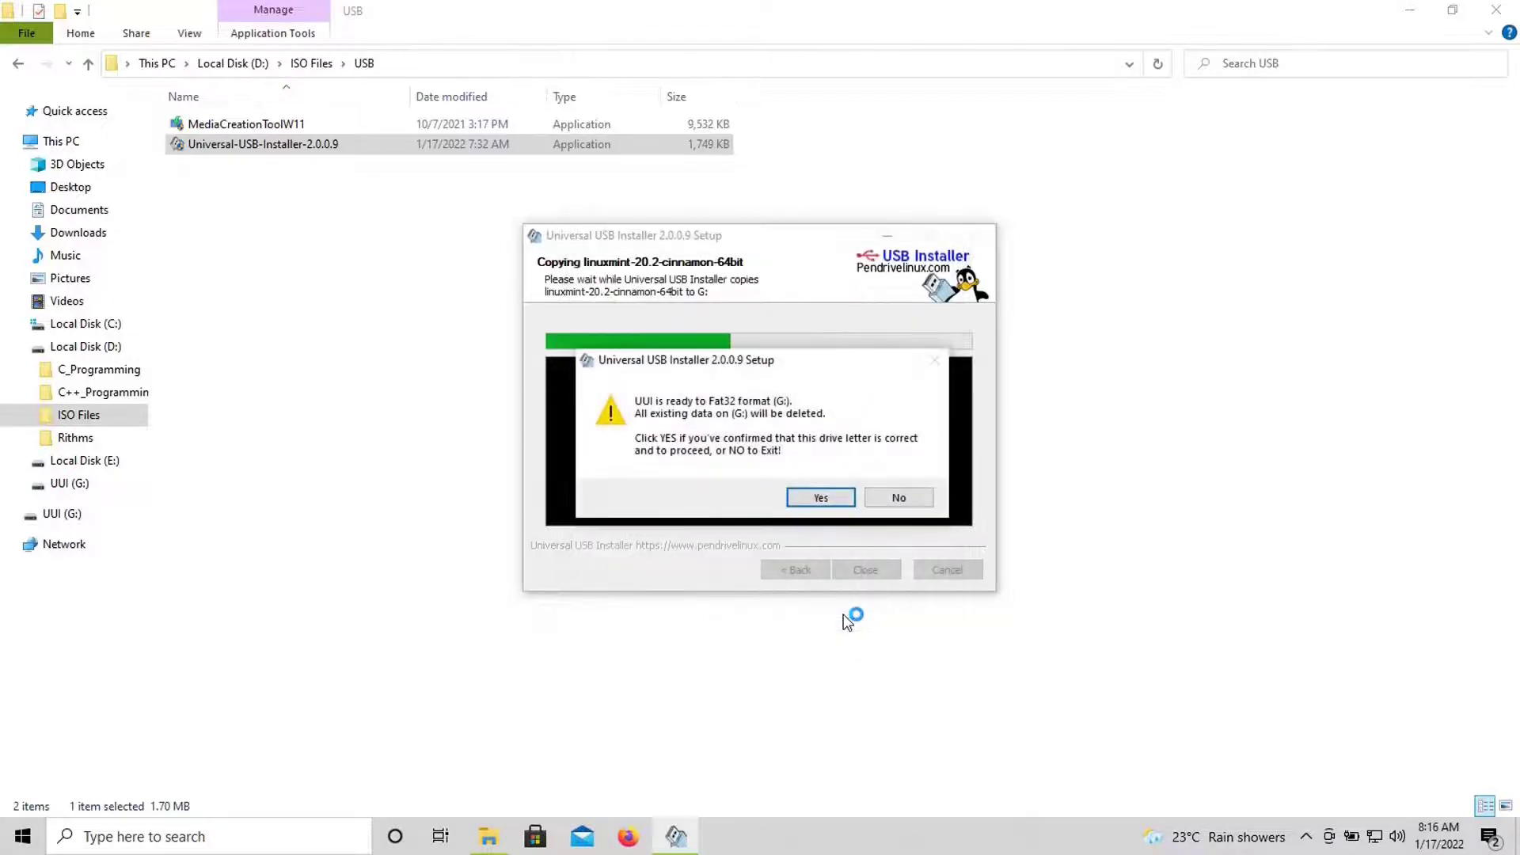
left_click(823, 496)
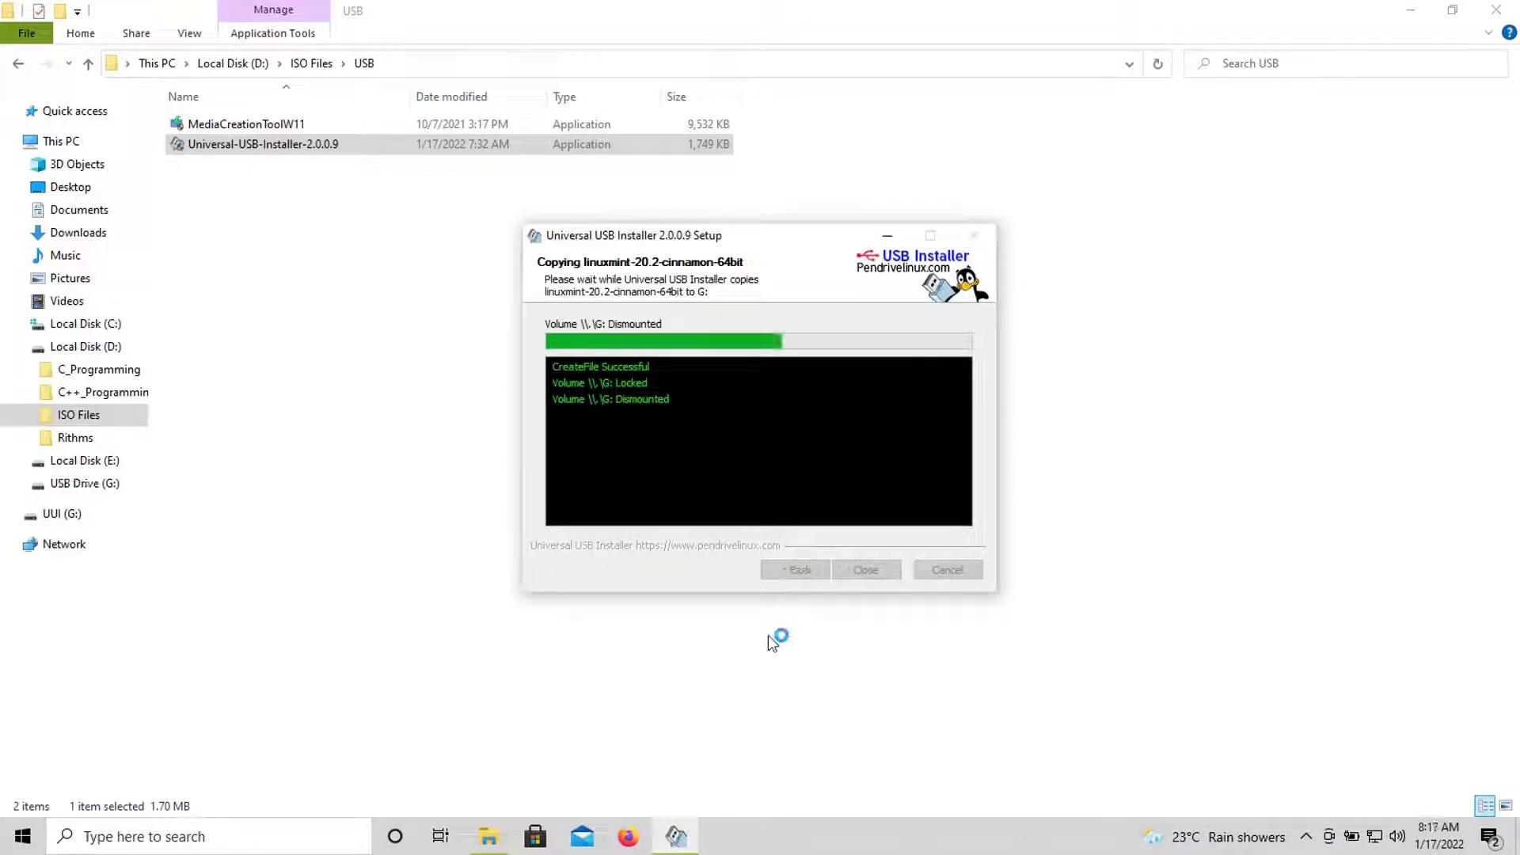
- Open the pendrivelinux Universal USB Installer page at Download UUI, cancelling the save prompt
left_click(625, 841)
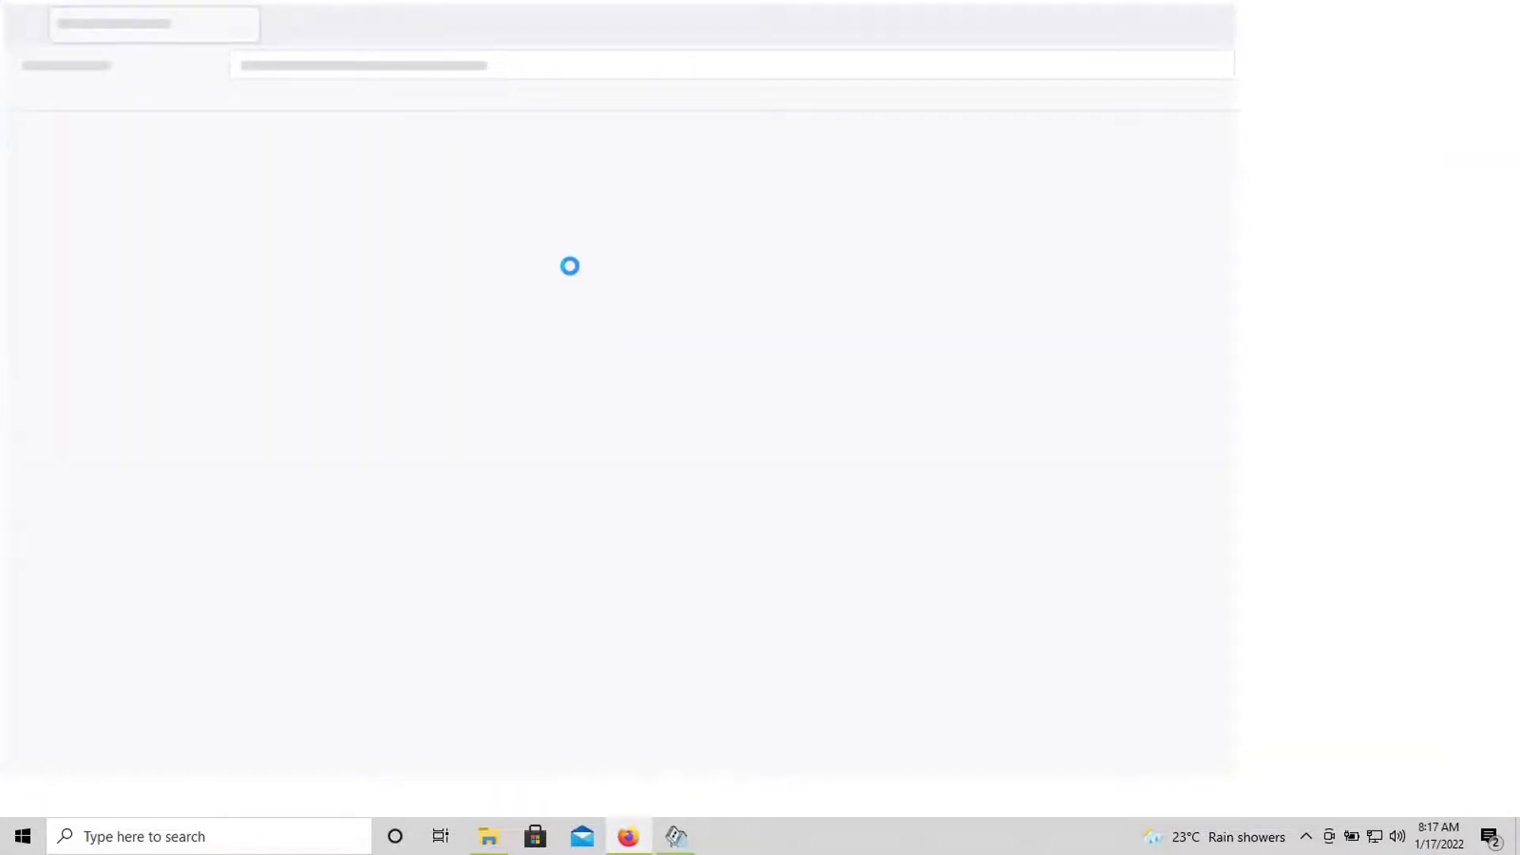
type("pe")
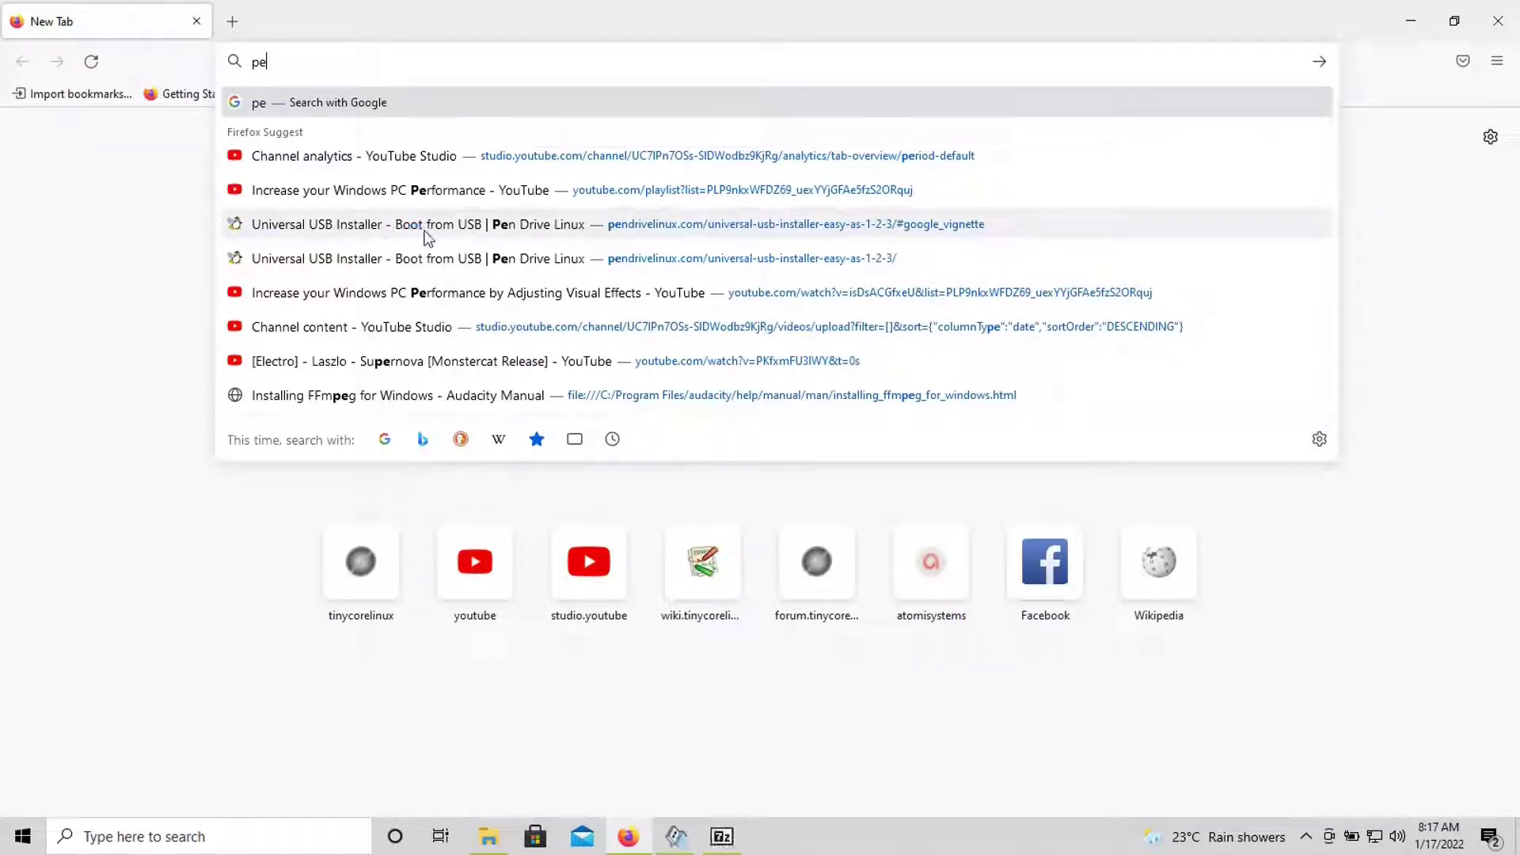
left_click(550, 231)
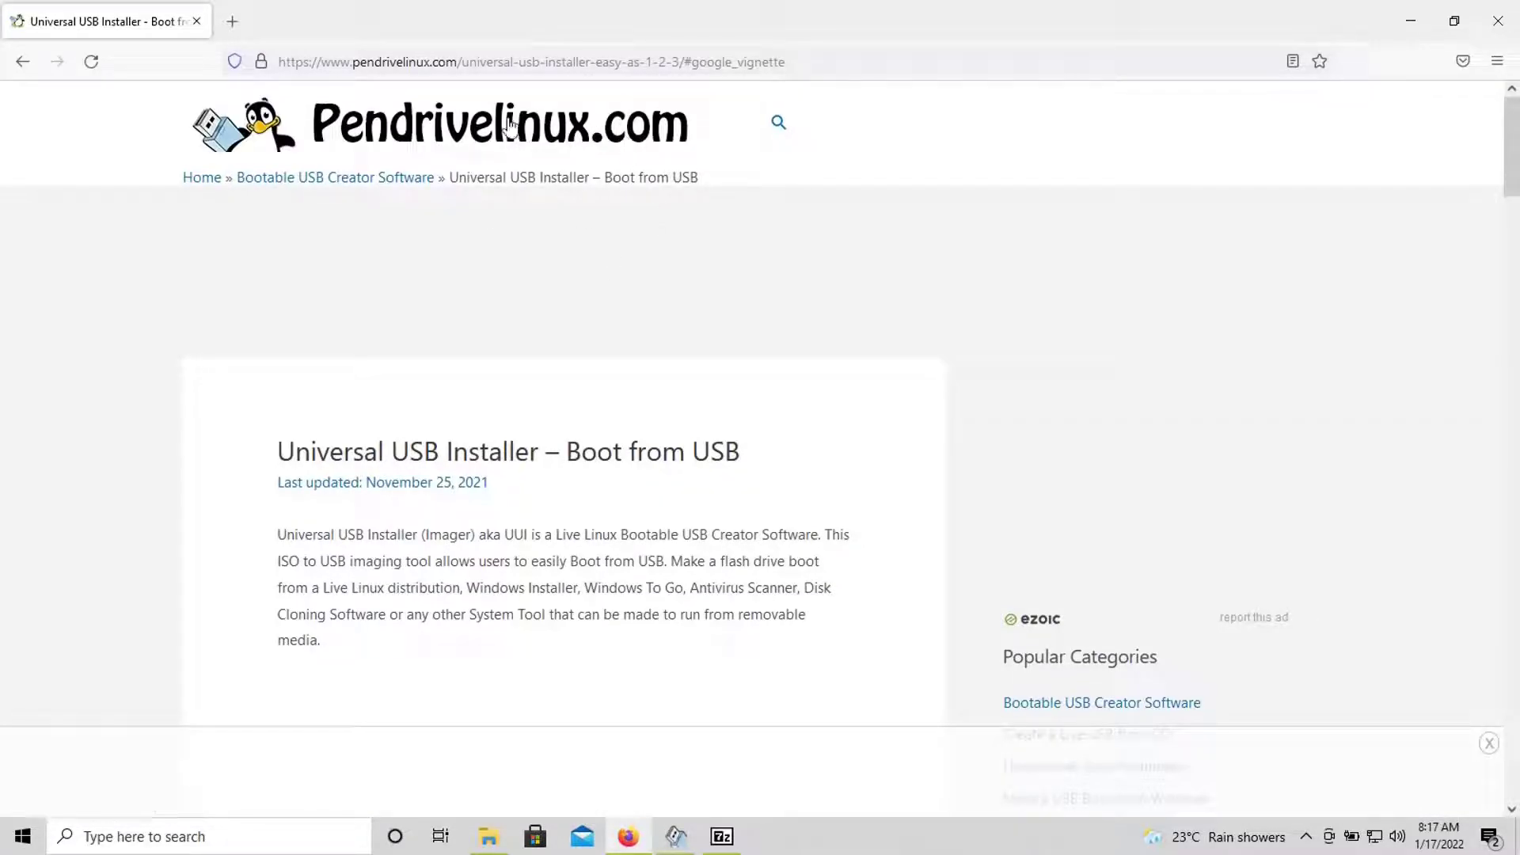
scroll(663, 203, "down", 2)
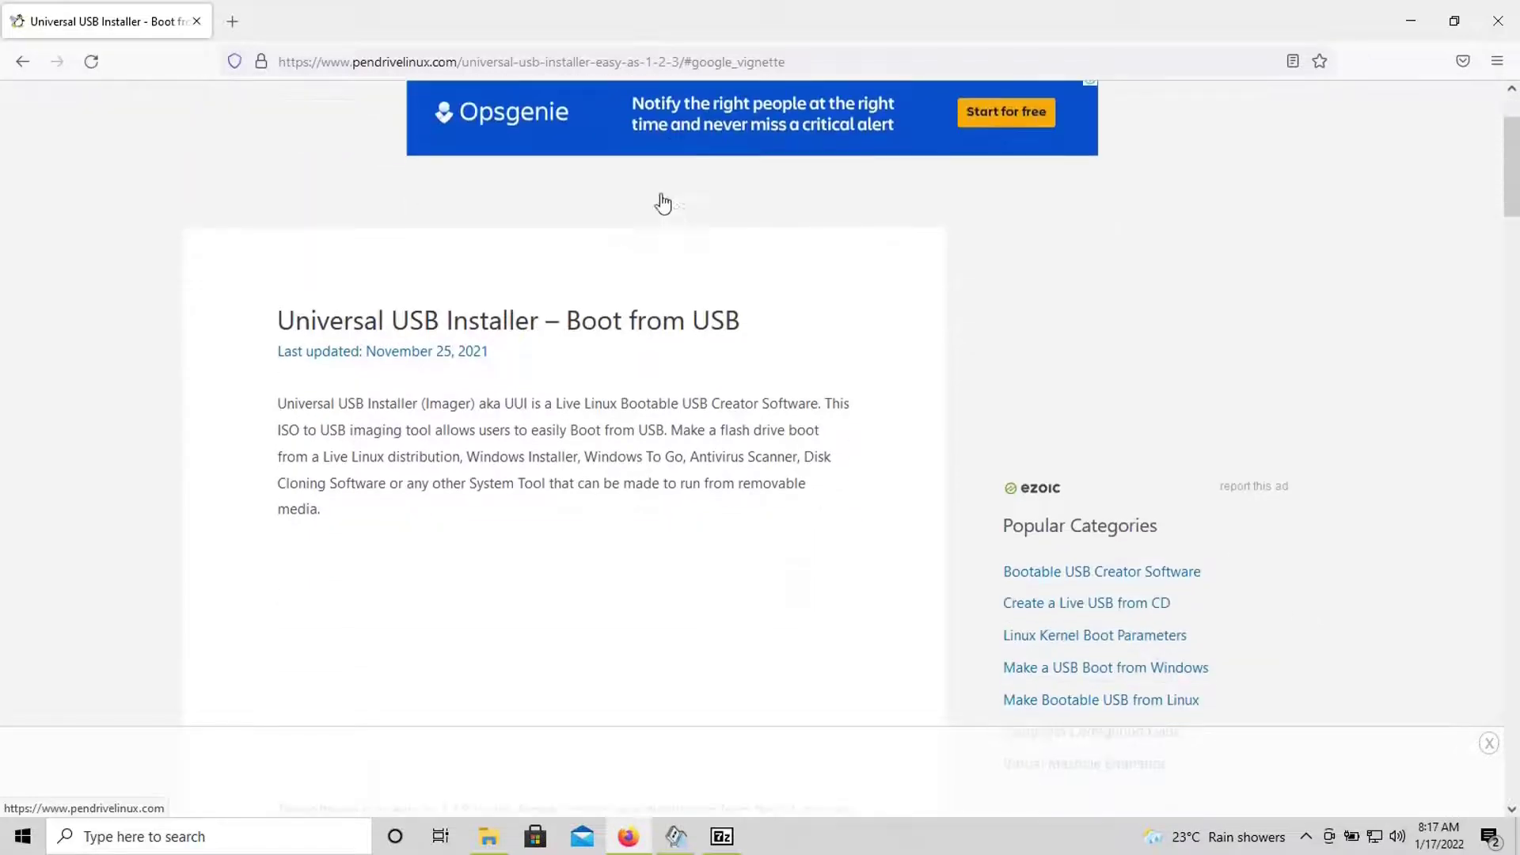
scroll(664, 203, "down", 20)
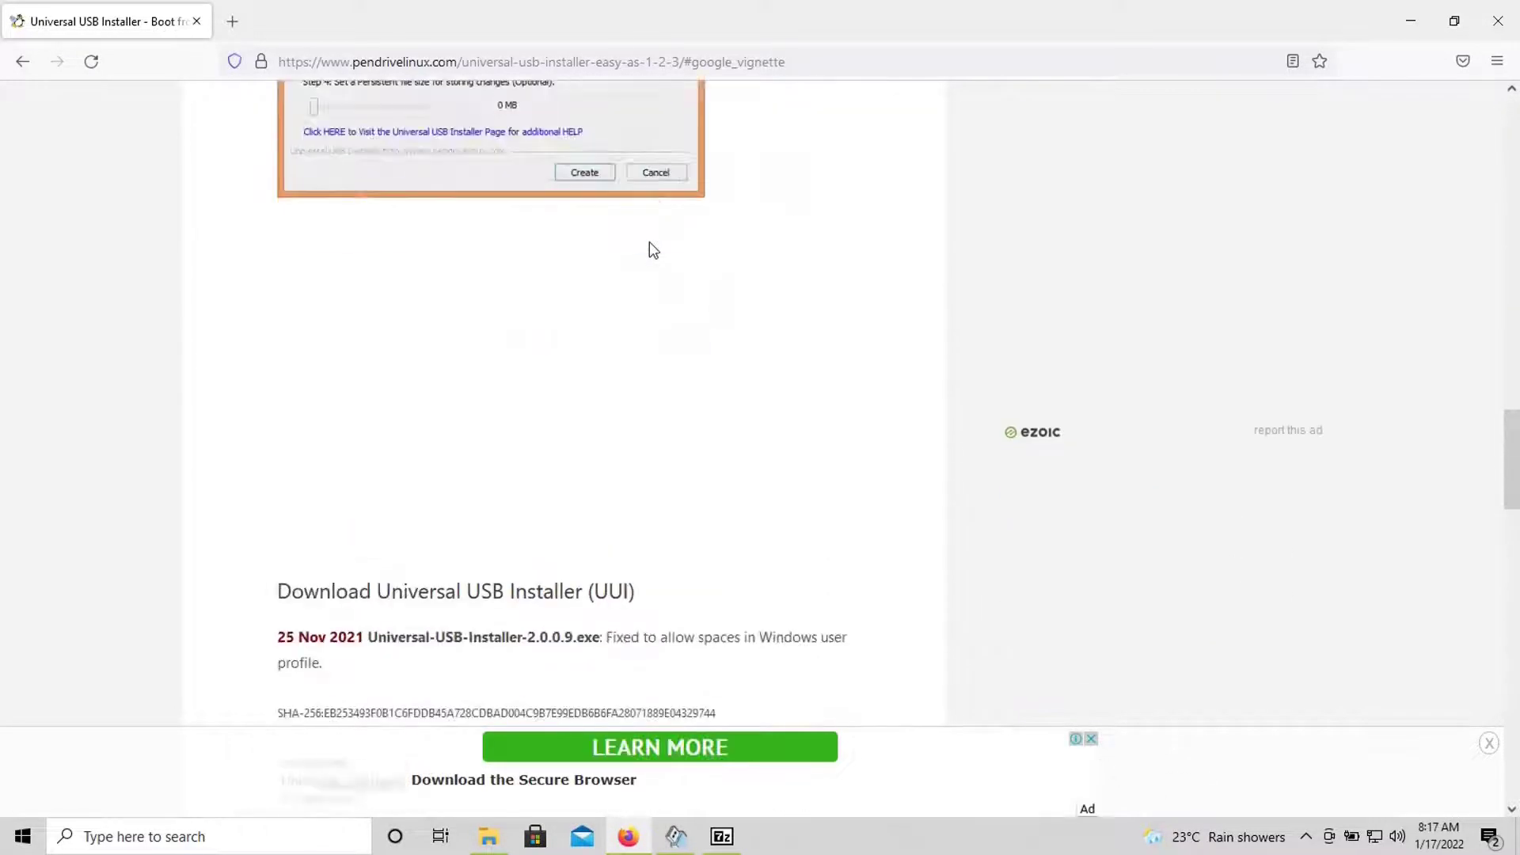
scroll(649, 240, "down", 5)
left_click(427, 376)
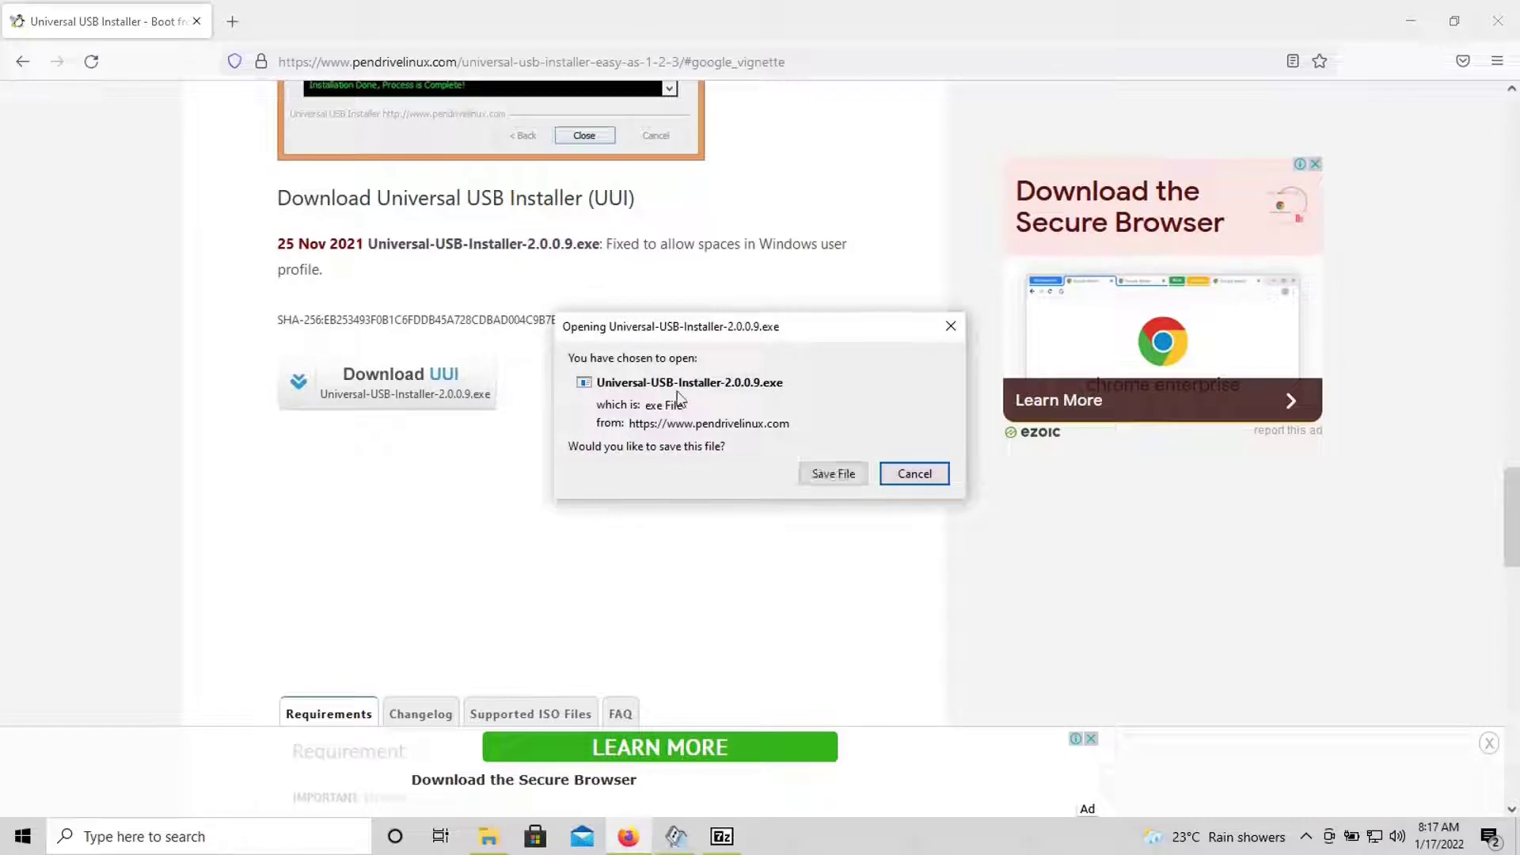
left_click(912, 472)
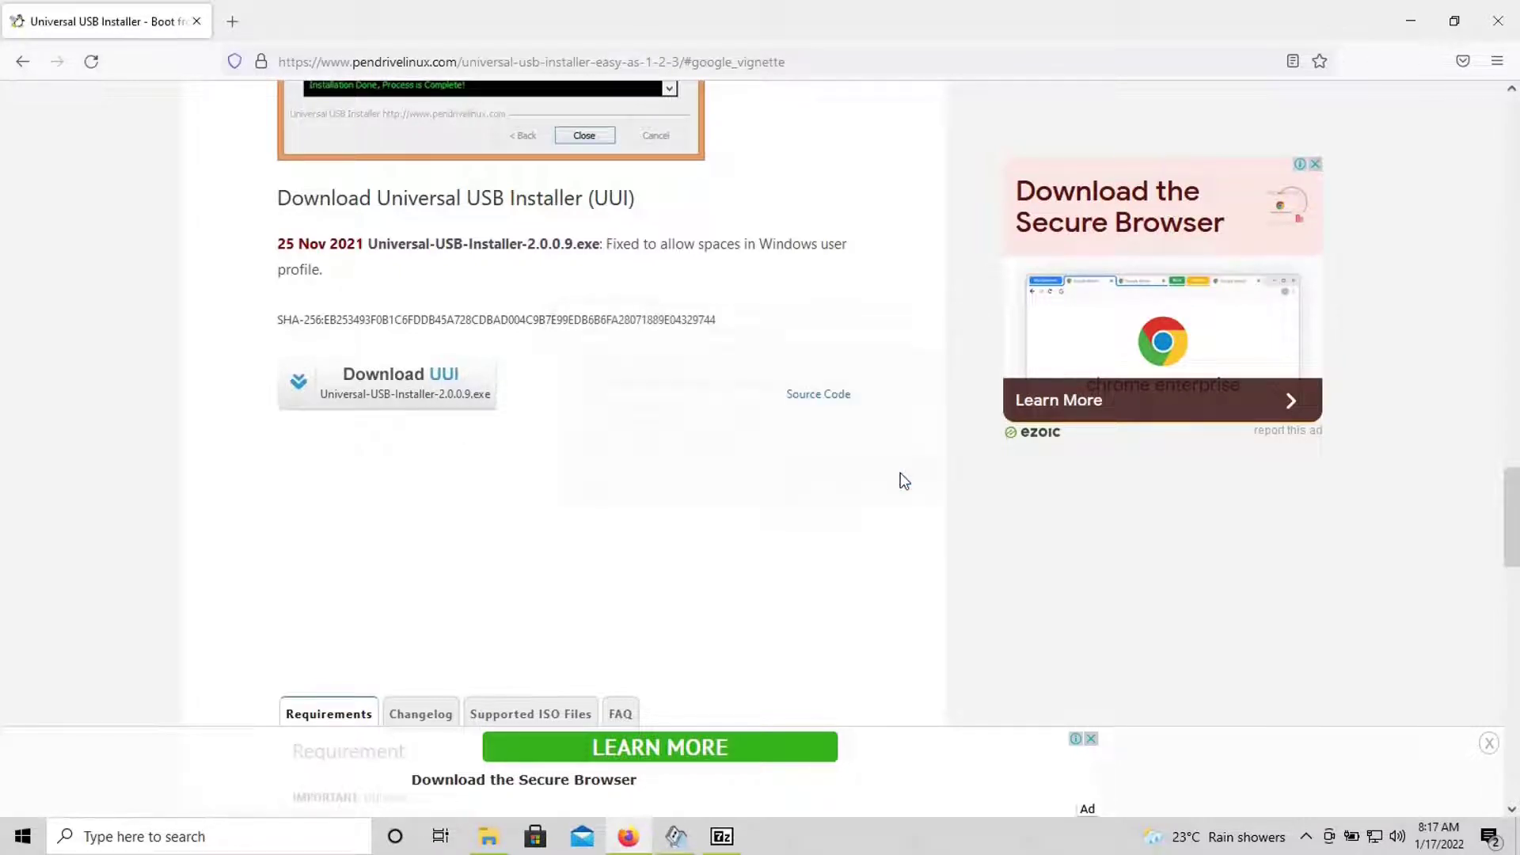
- Close Firefox and File Explorer, then close Universal USB Installer once copying to G: completes
left_click(1508, 10)
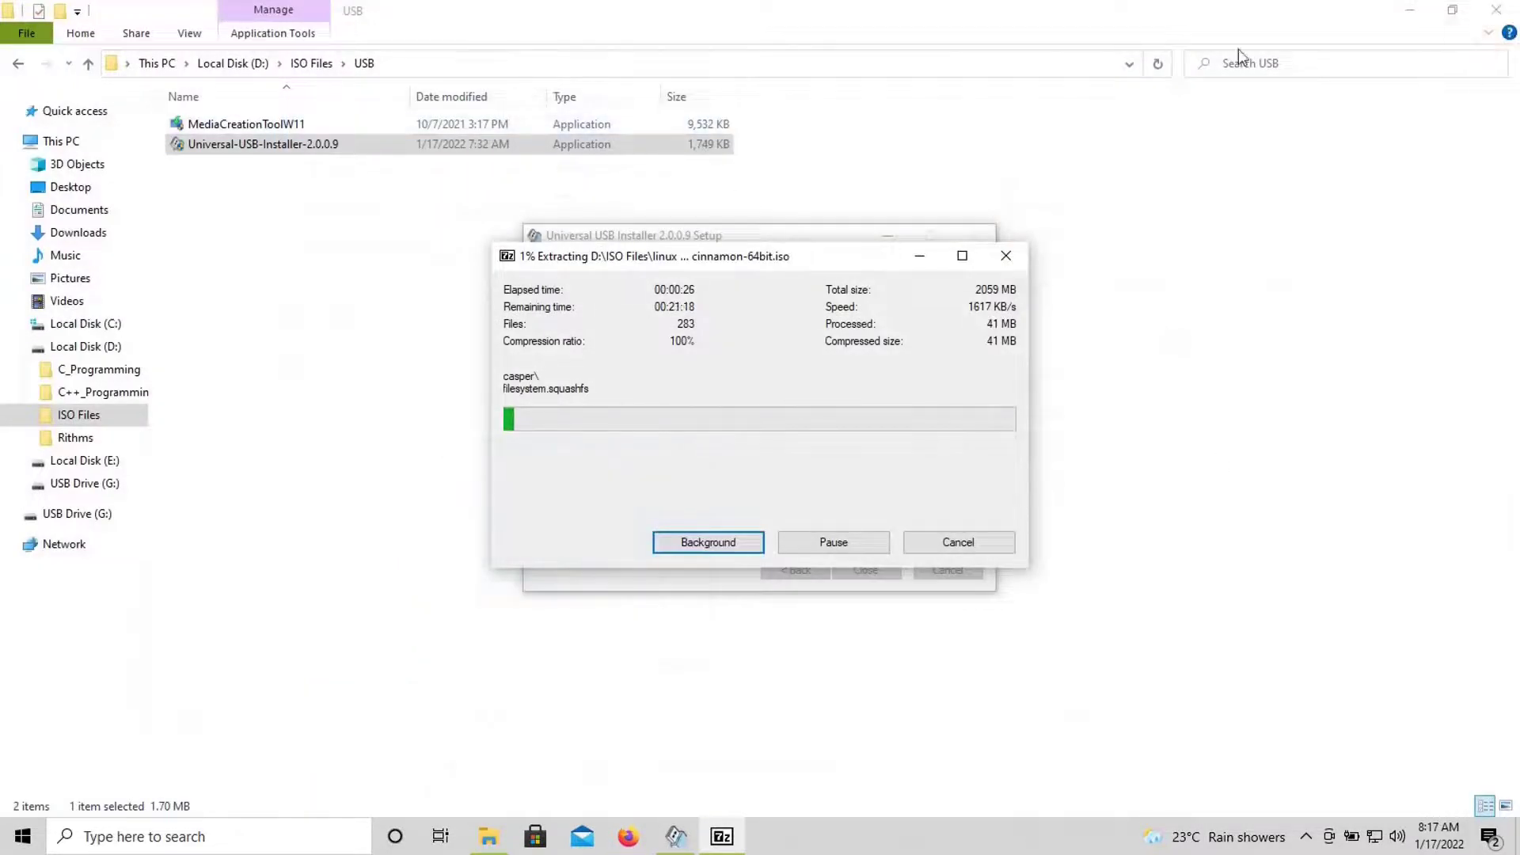
left_click(1496, 9)
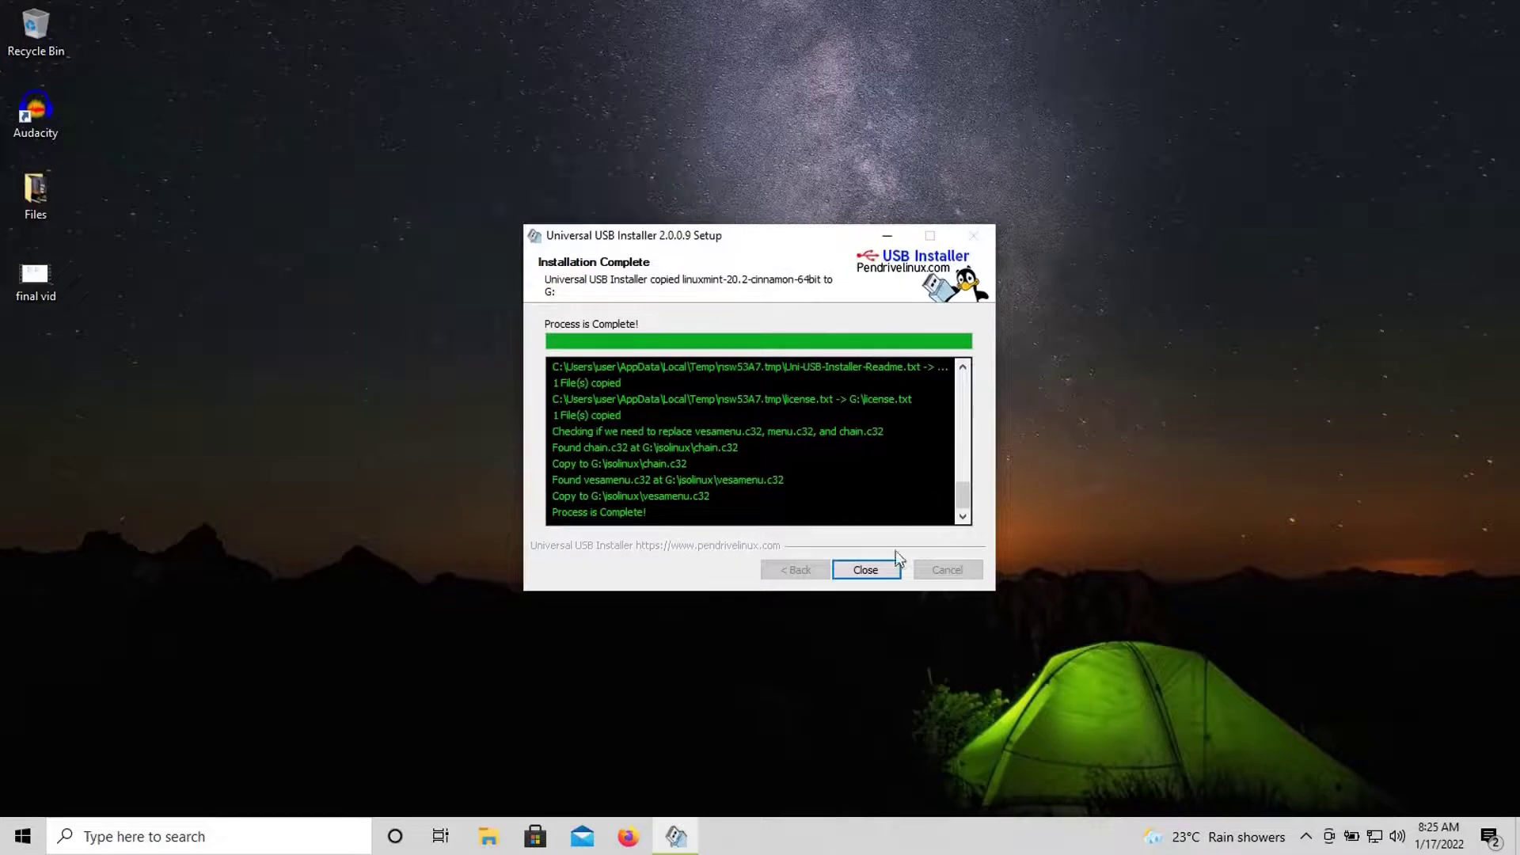
left_click(866, 570)
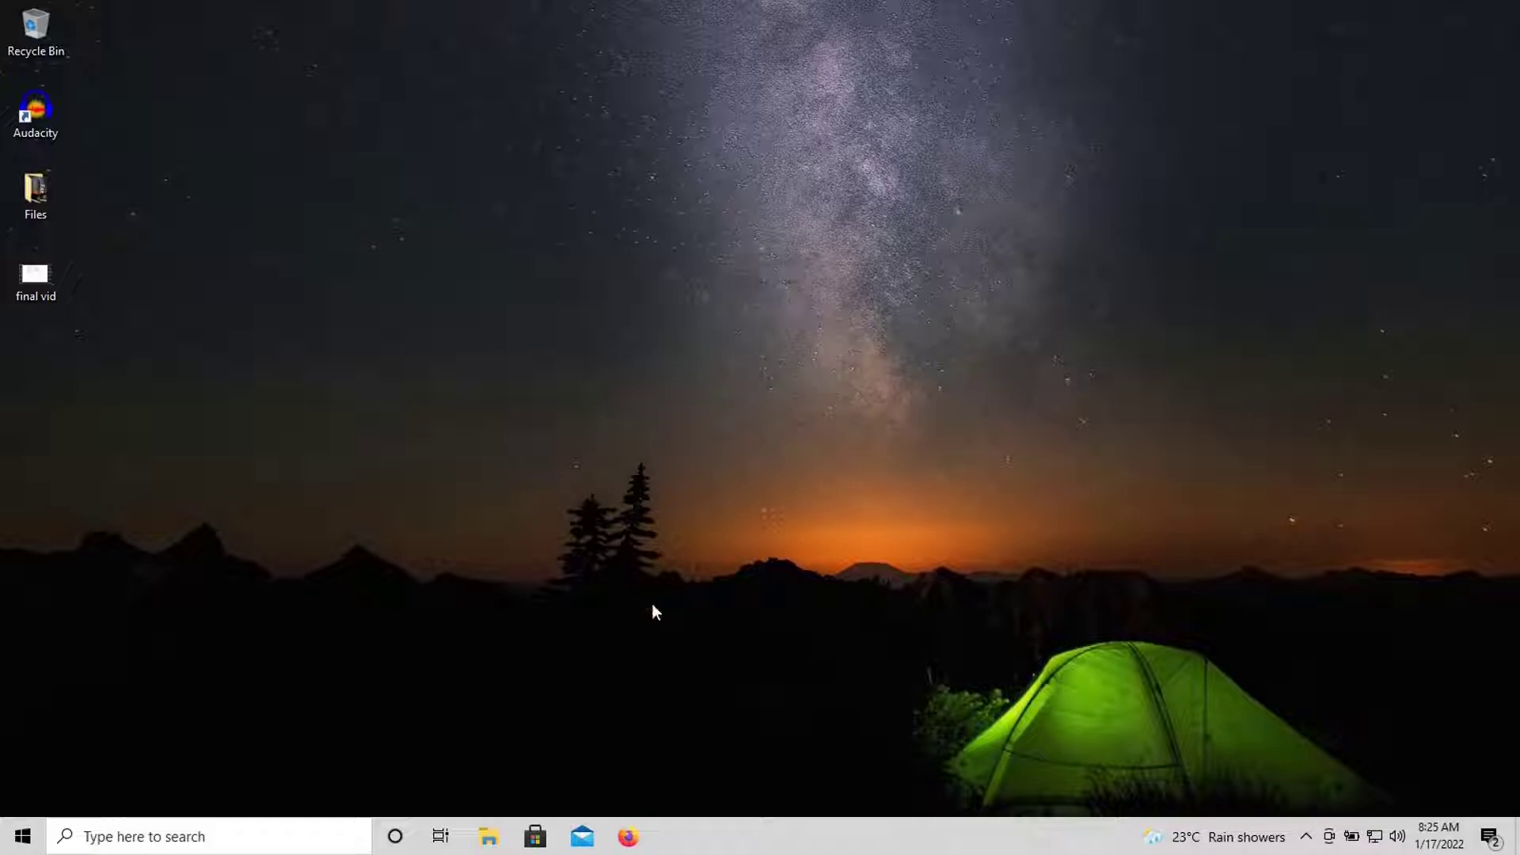
- Eject the UUI (G:) USB drive from This PC
left_click(488, 836)
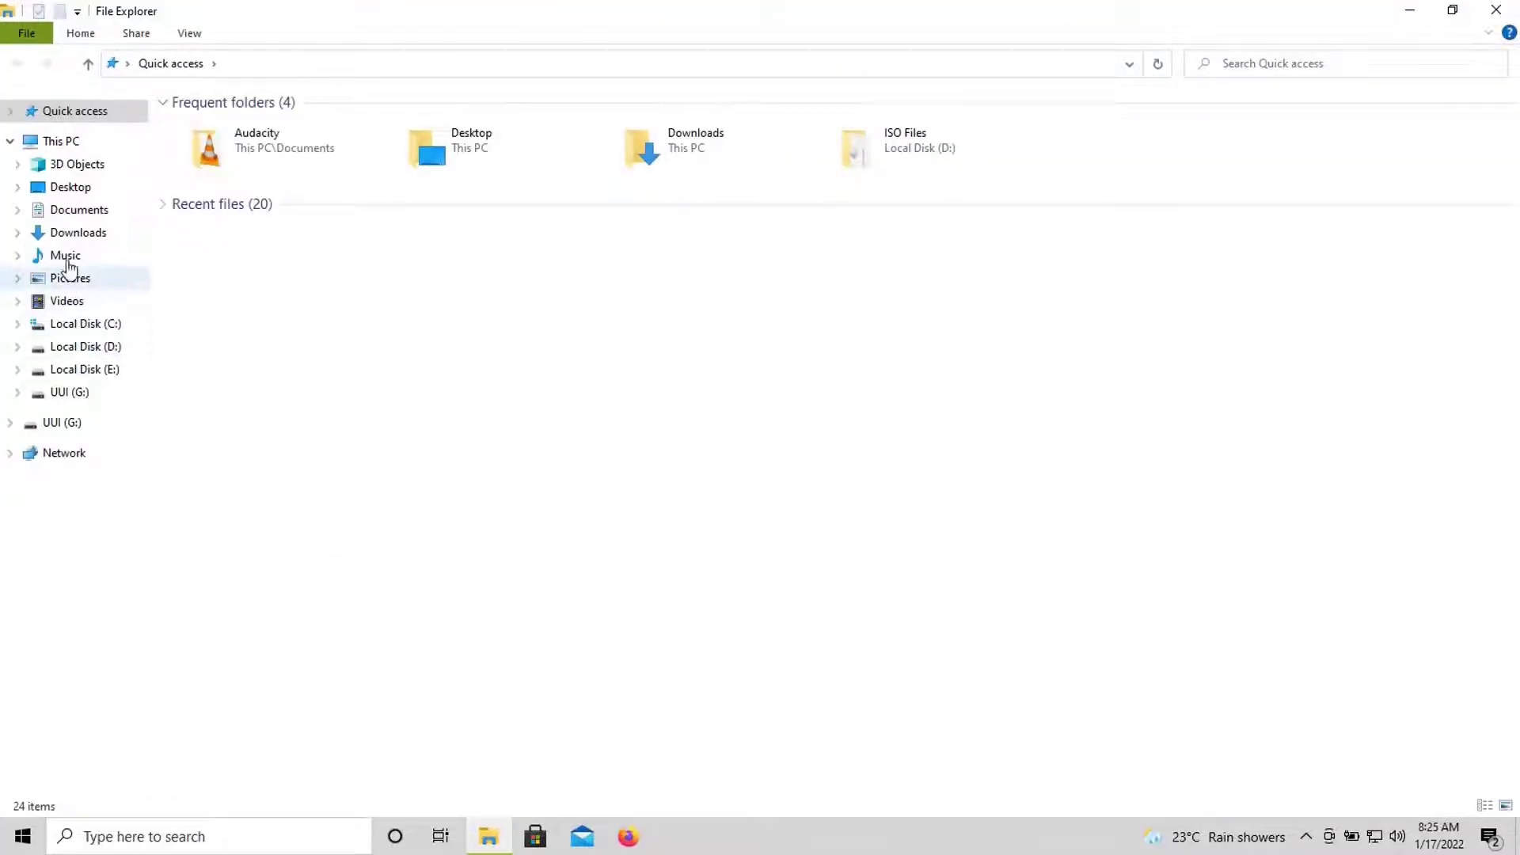
left_click(85, 149)
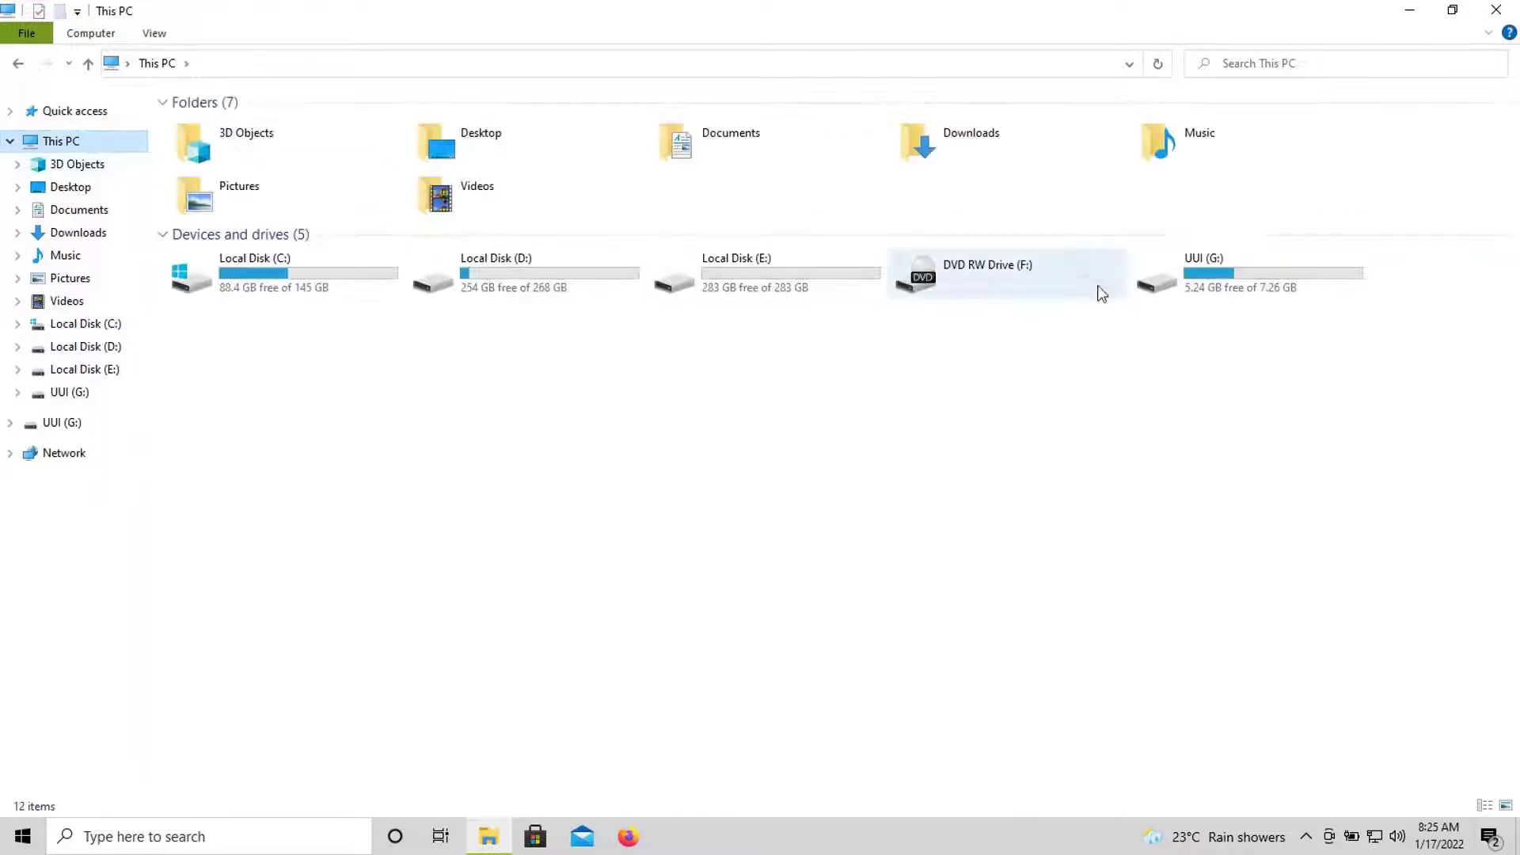
right_click(1197, 285)
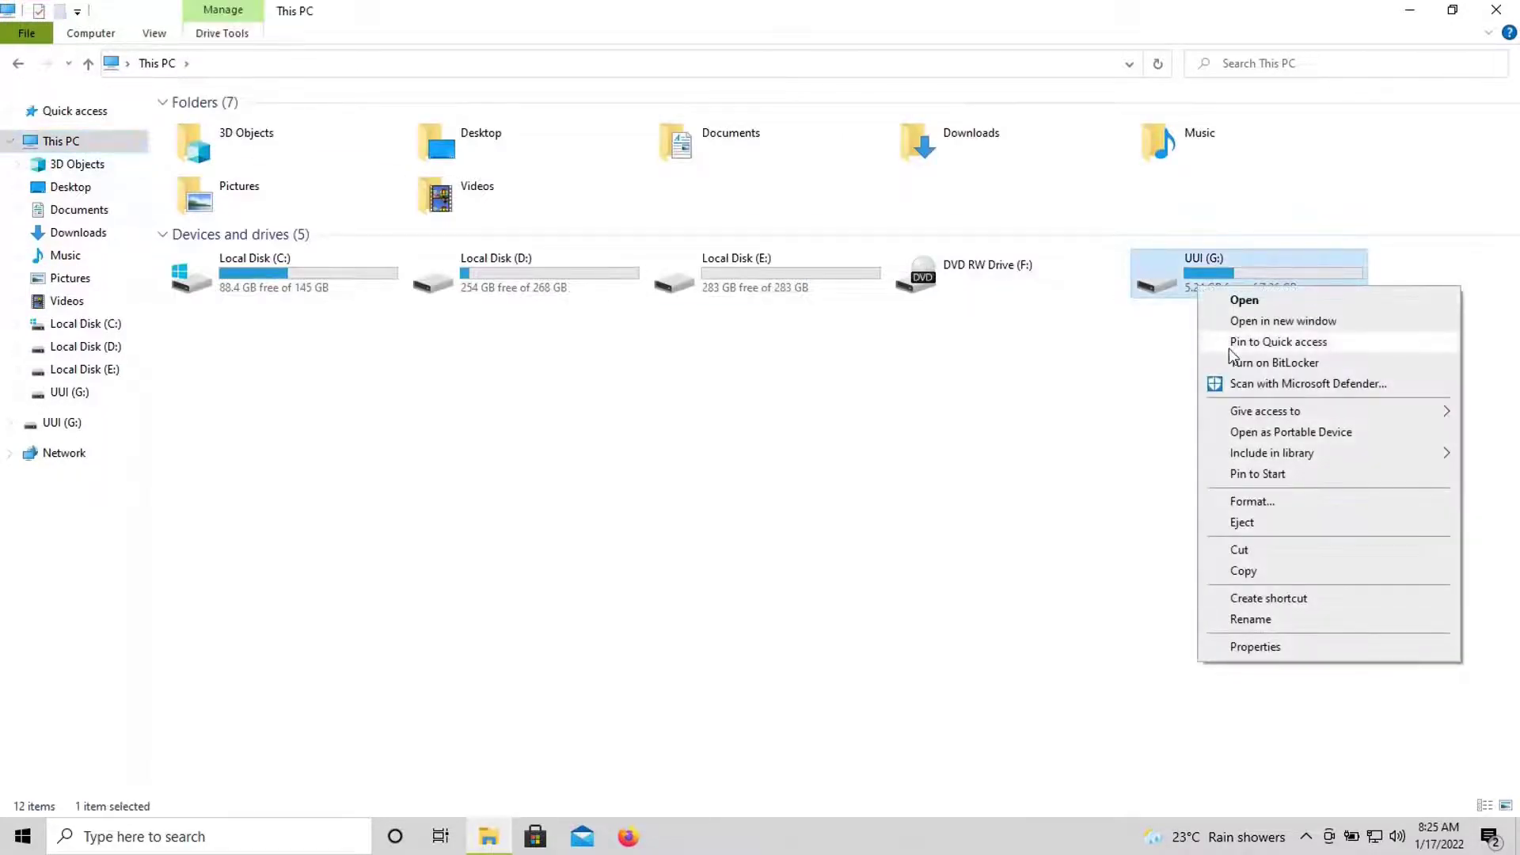
left_click(1264, 526)
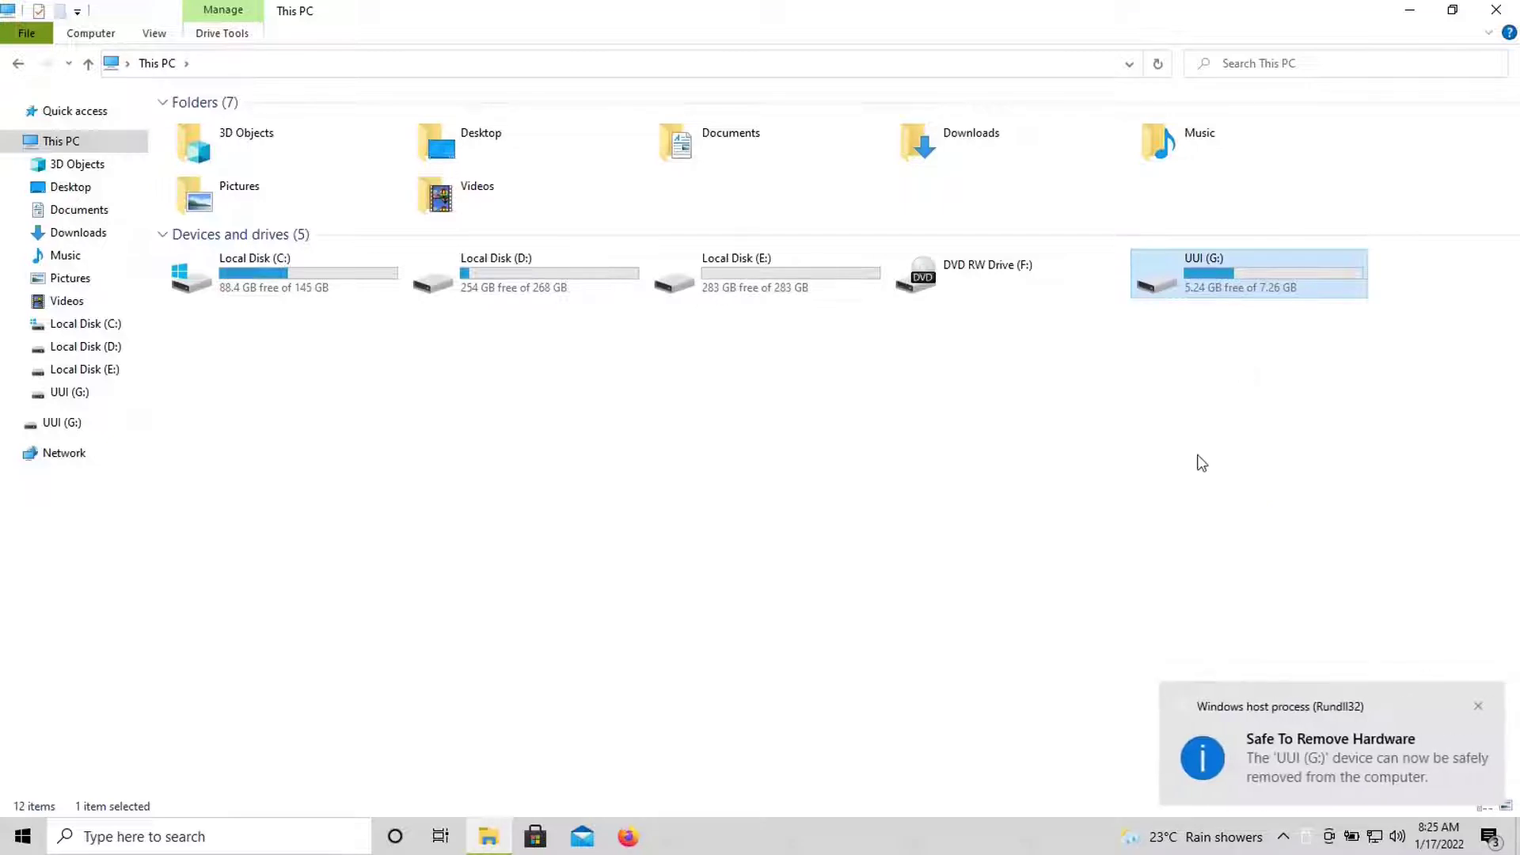
left_click(1496, 10)
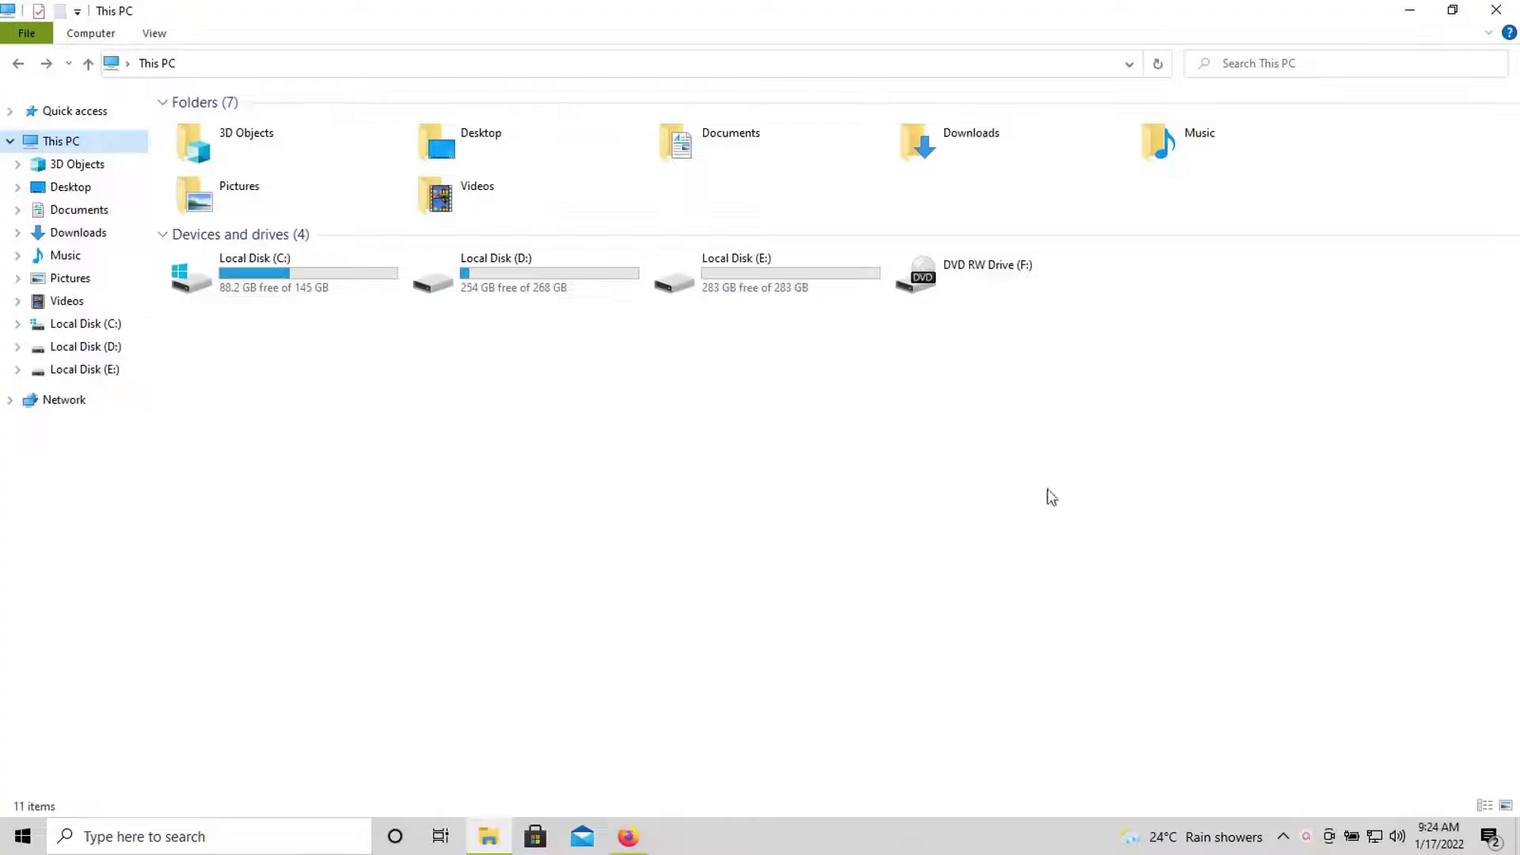
- Check that Local Disk (E:) is empty and return to the drive list
left_click(795, 285)
double_click(791, 279)
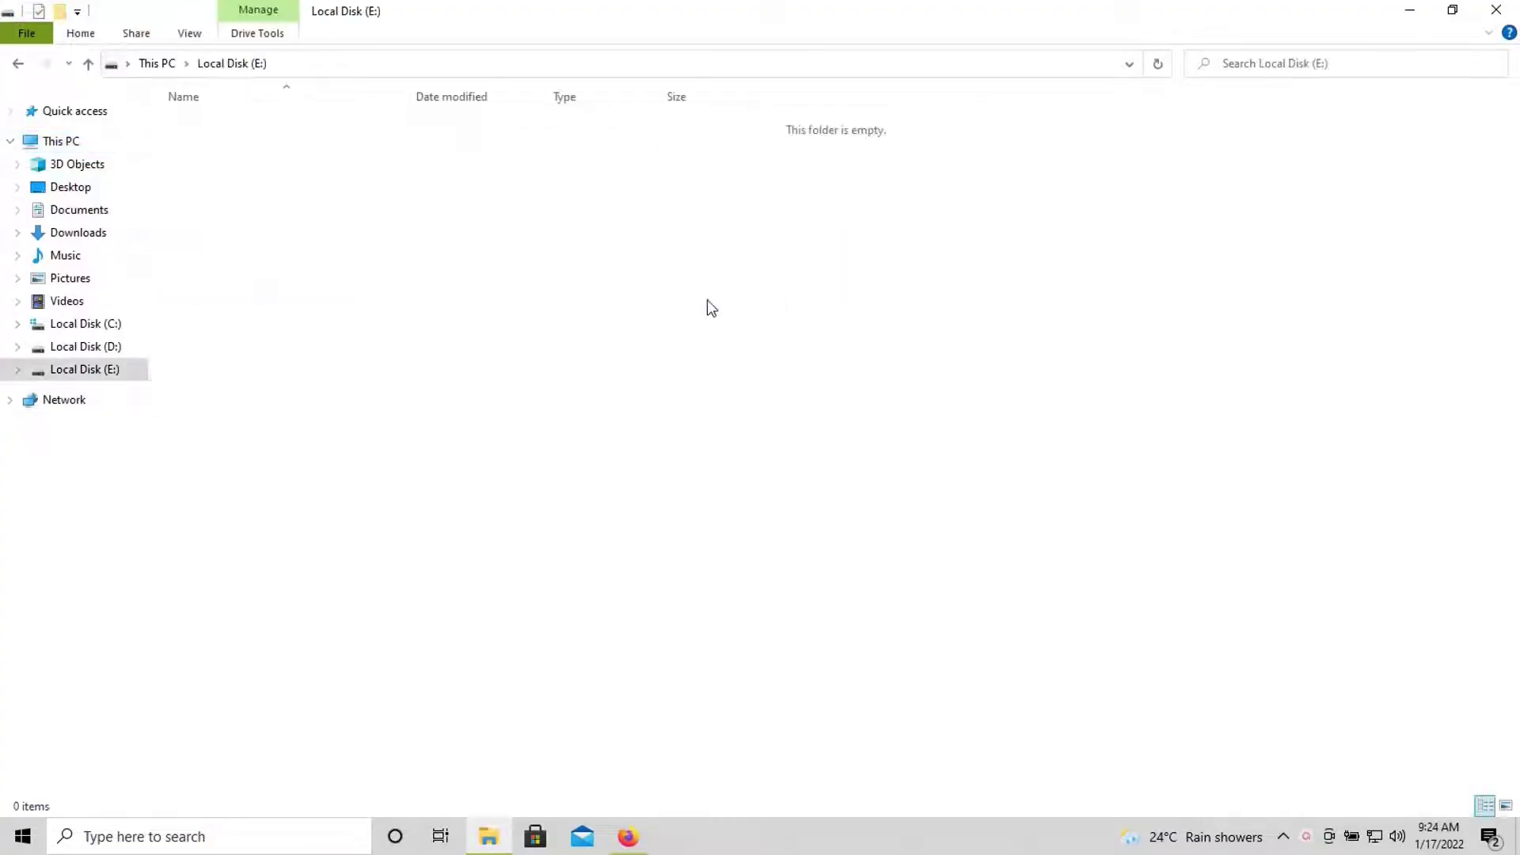
left_click(19, 63)
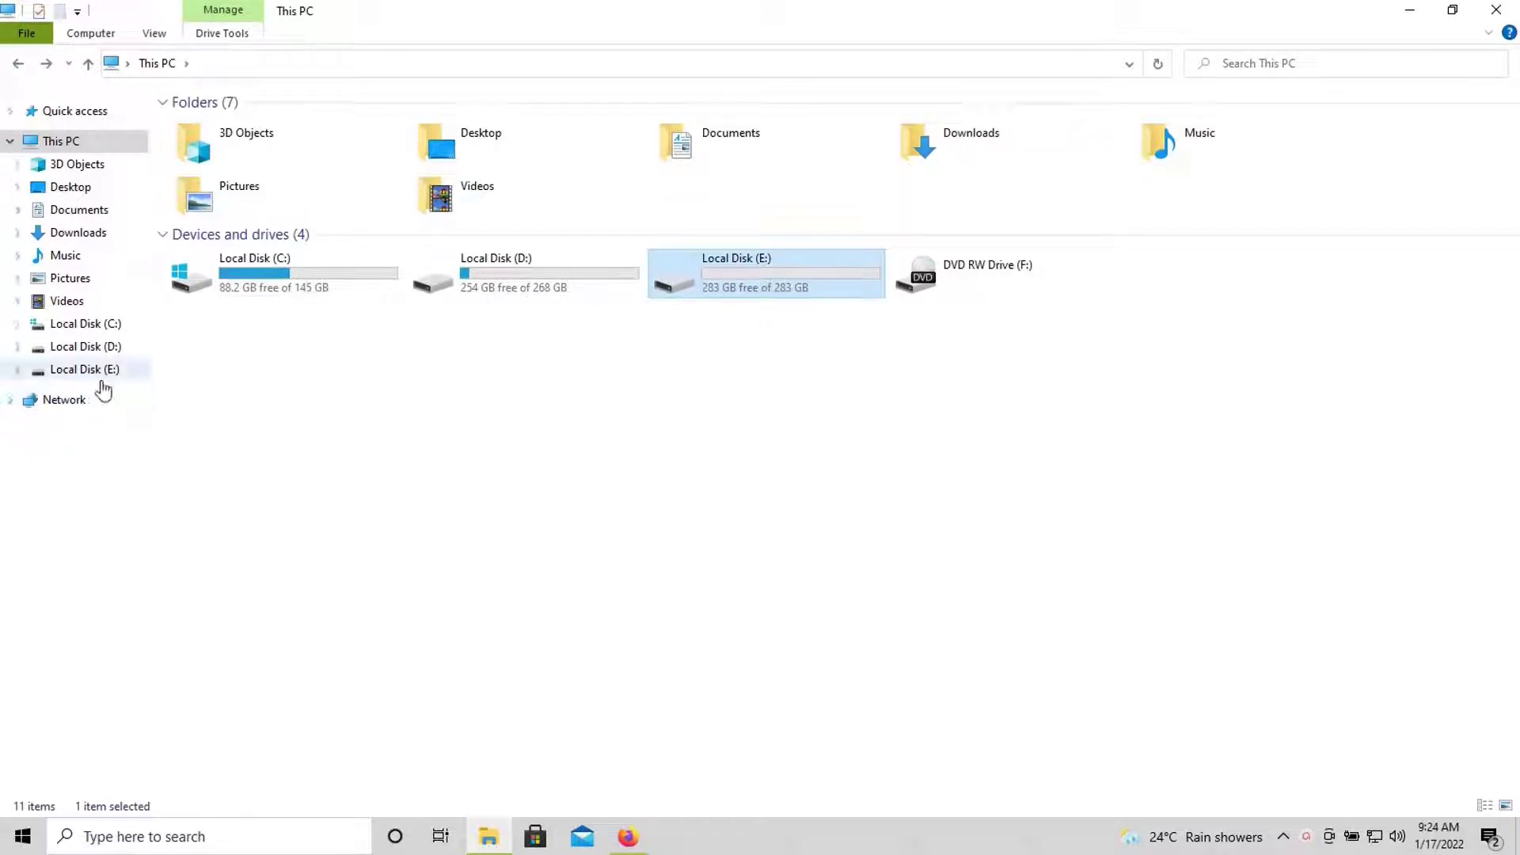
right_click(77, 146)
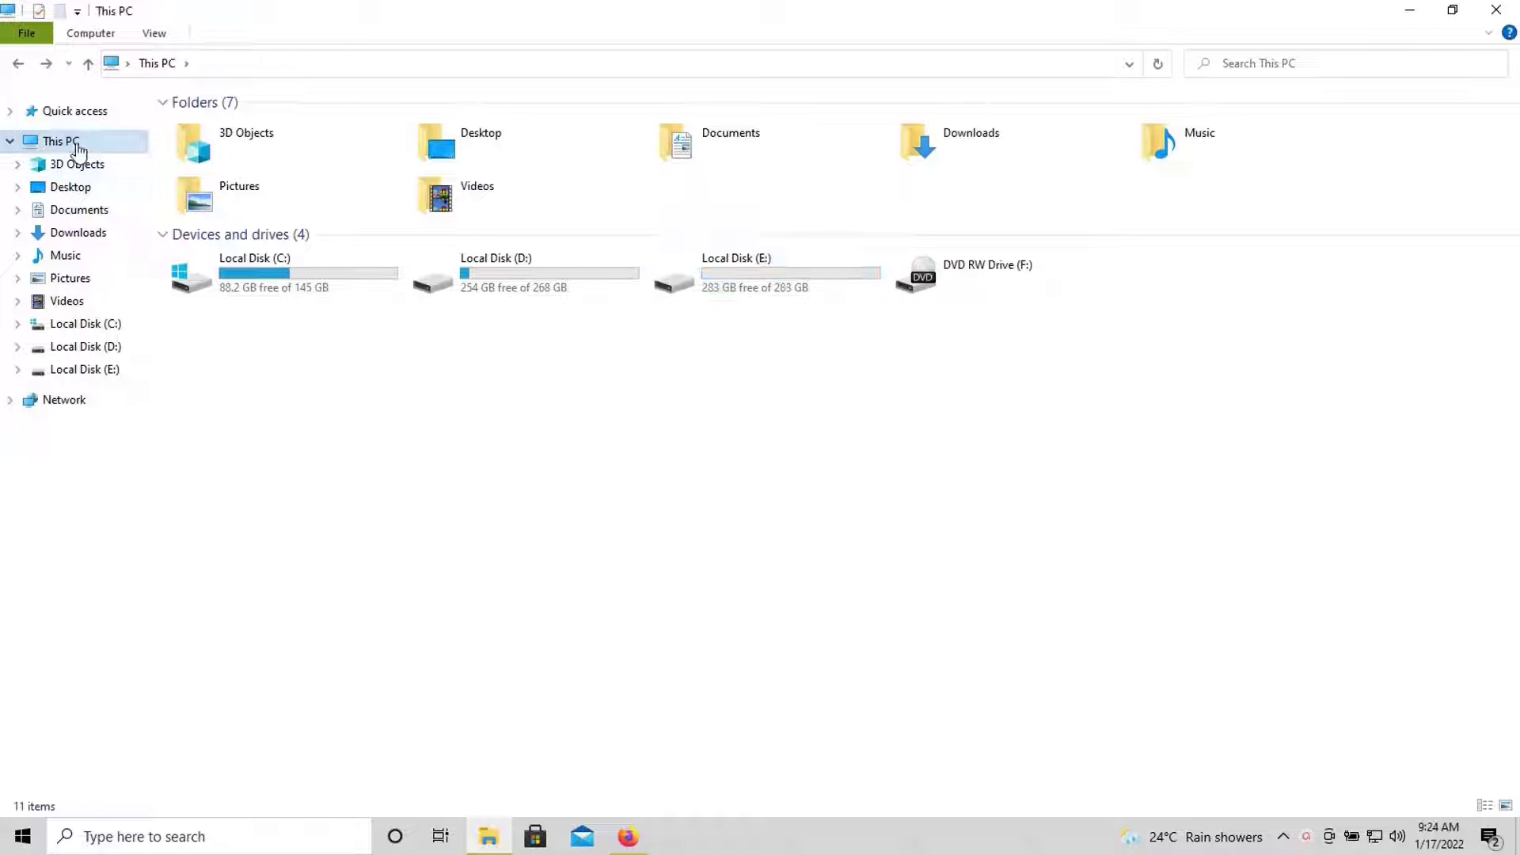
- Open Computer Management's Disk Management view
left_click(120, 204)
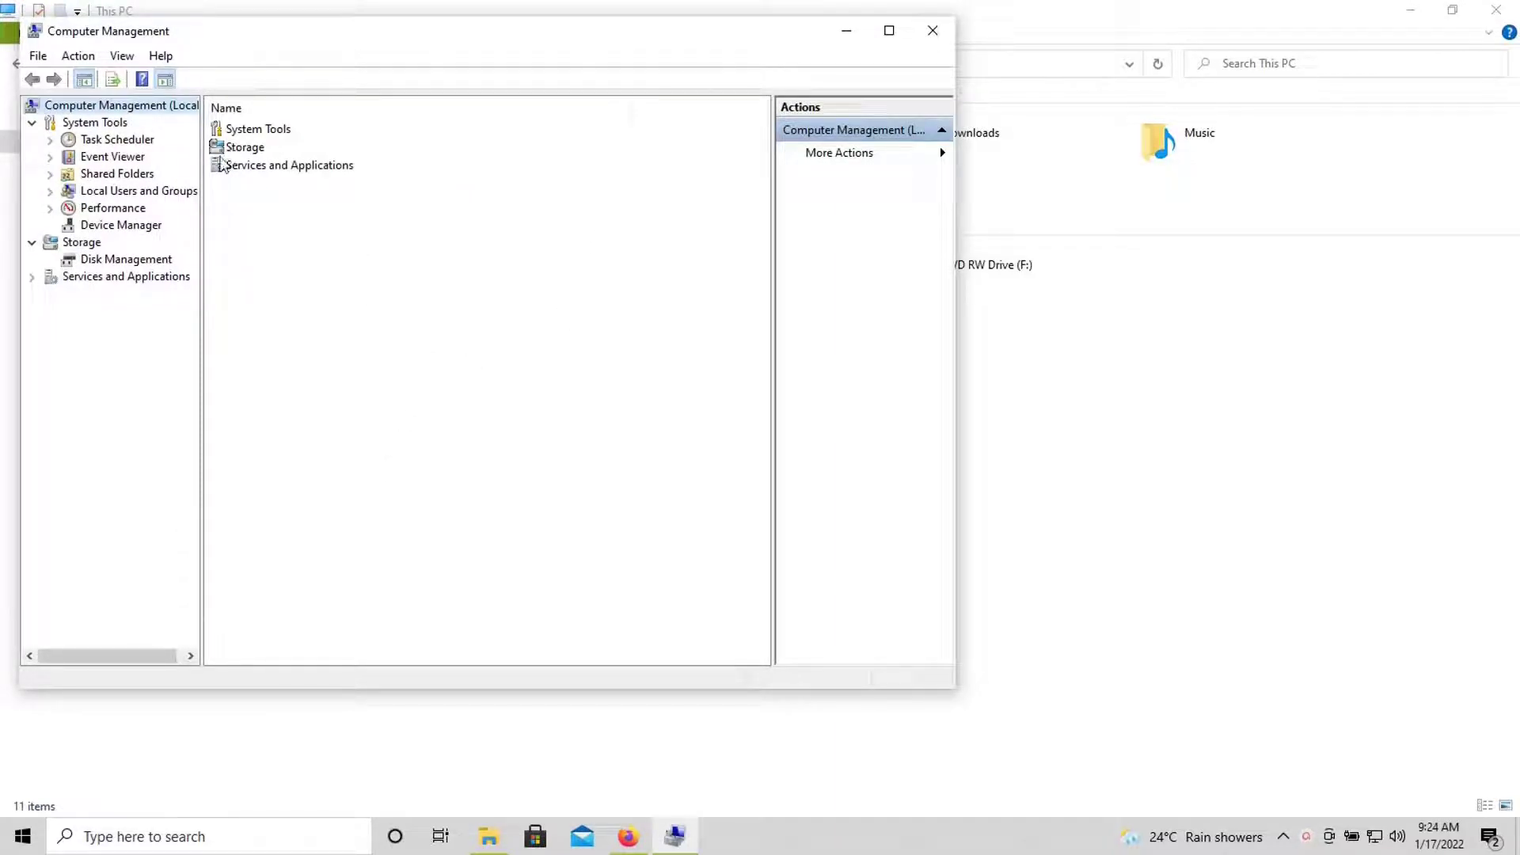
left_click(129, 260)
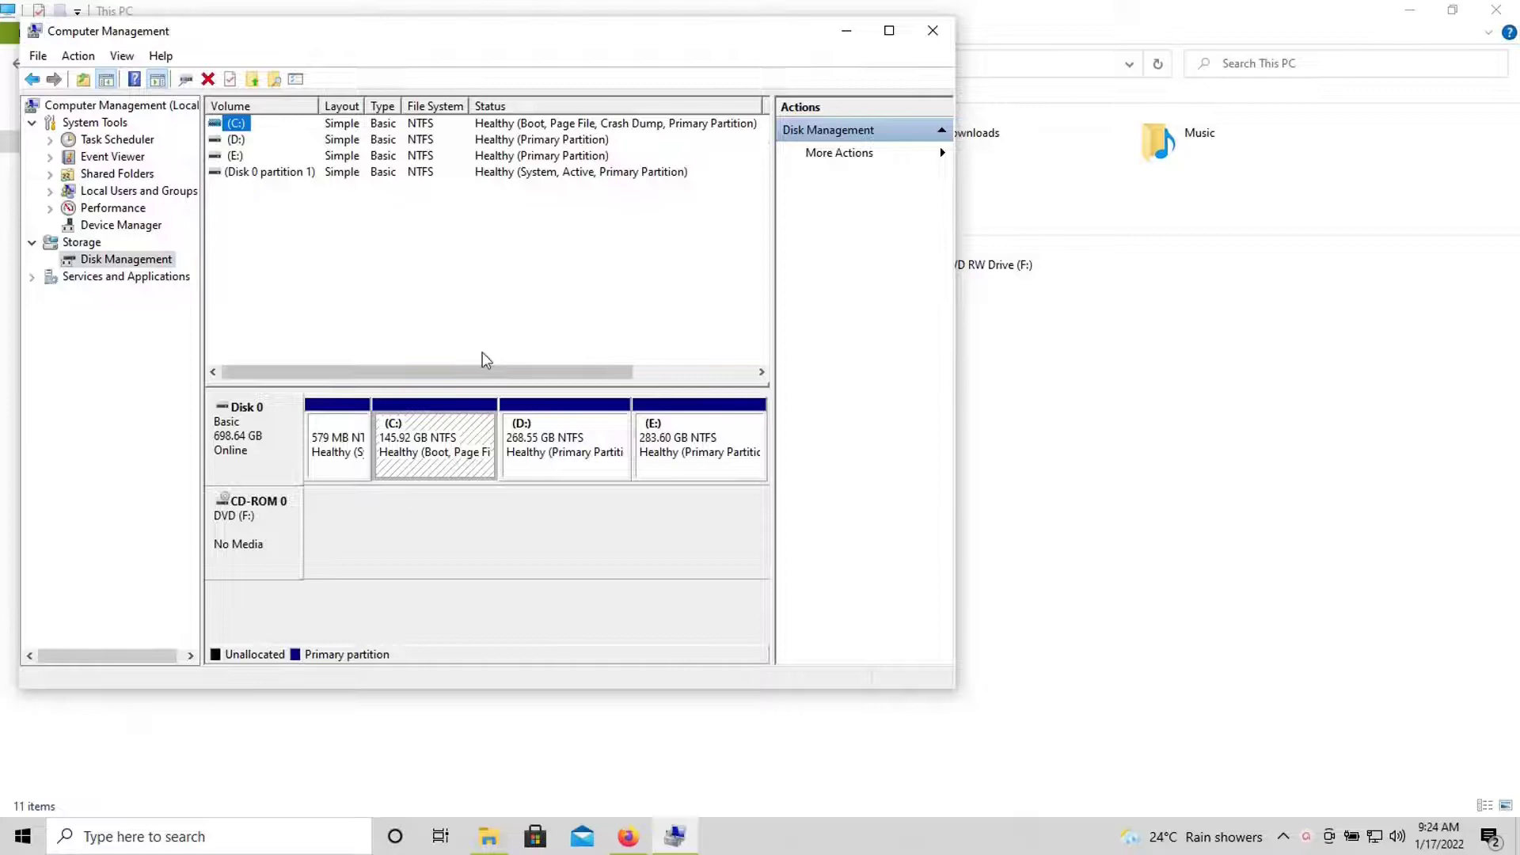
left_click_drag(595, 43, 655, 88)
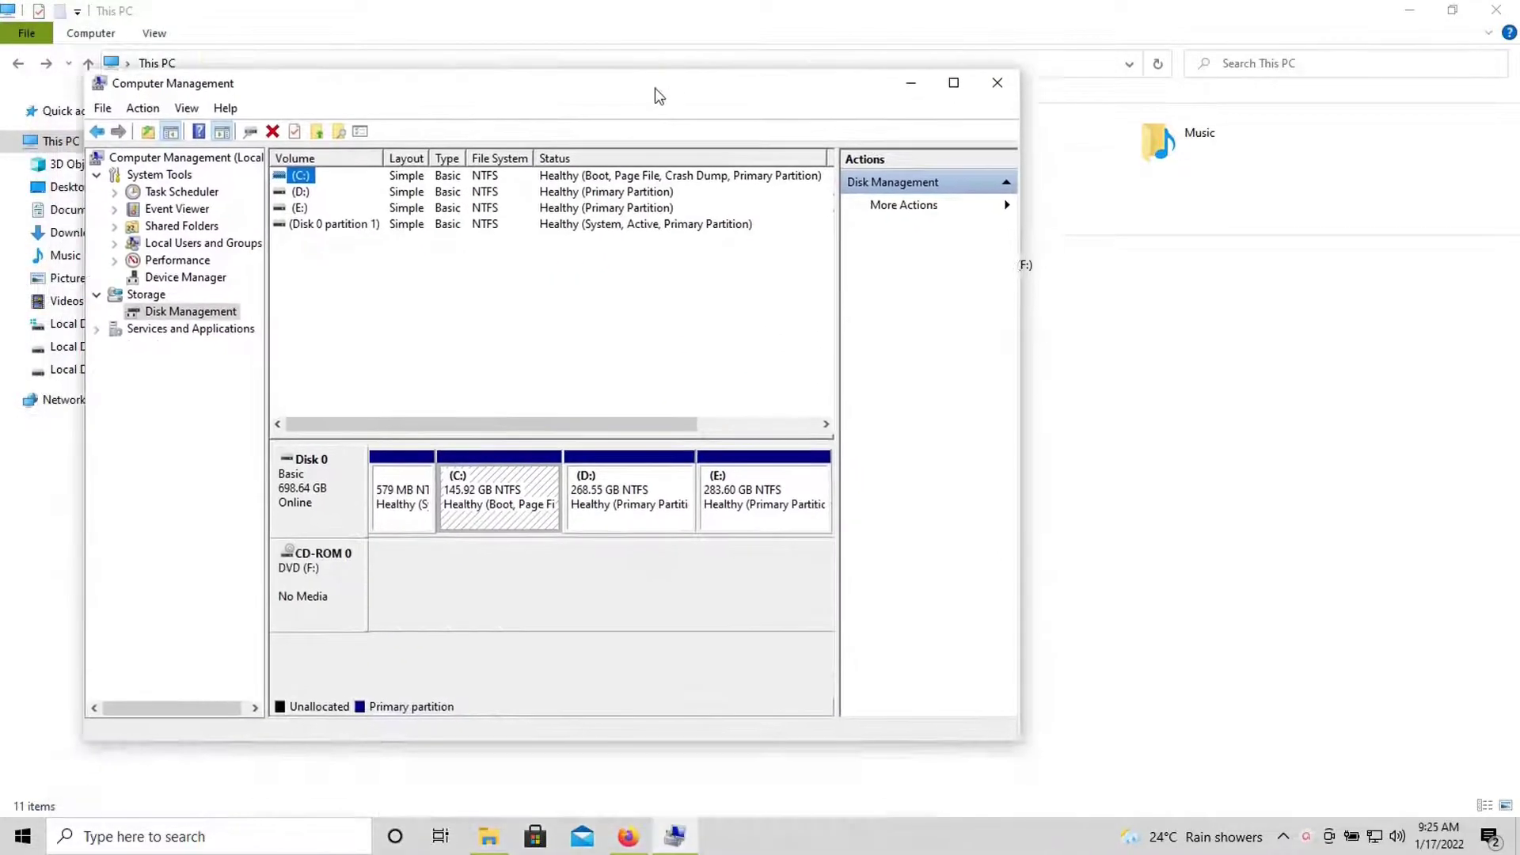
- Delete the E: volume, leaving 283.60 GB unallocated on Disk 0, and view its options
left_click(725, 514)
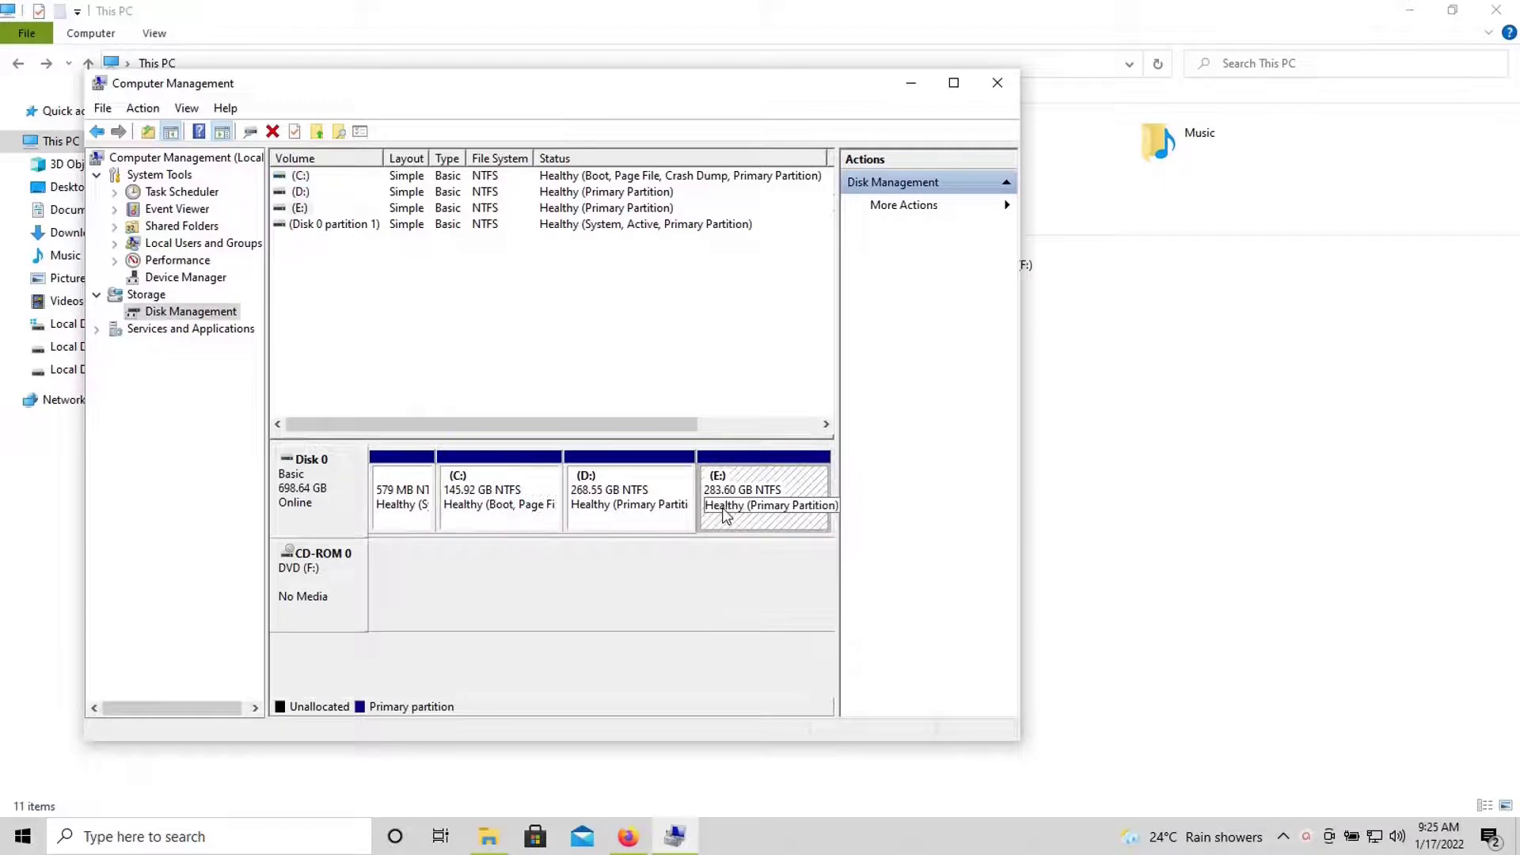
right_click(725, 514)
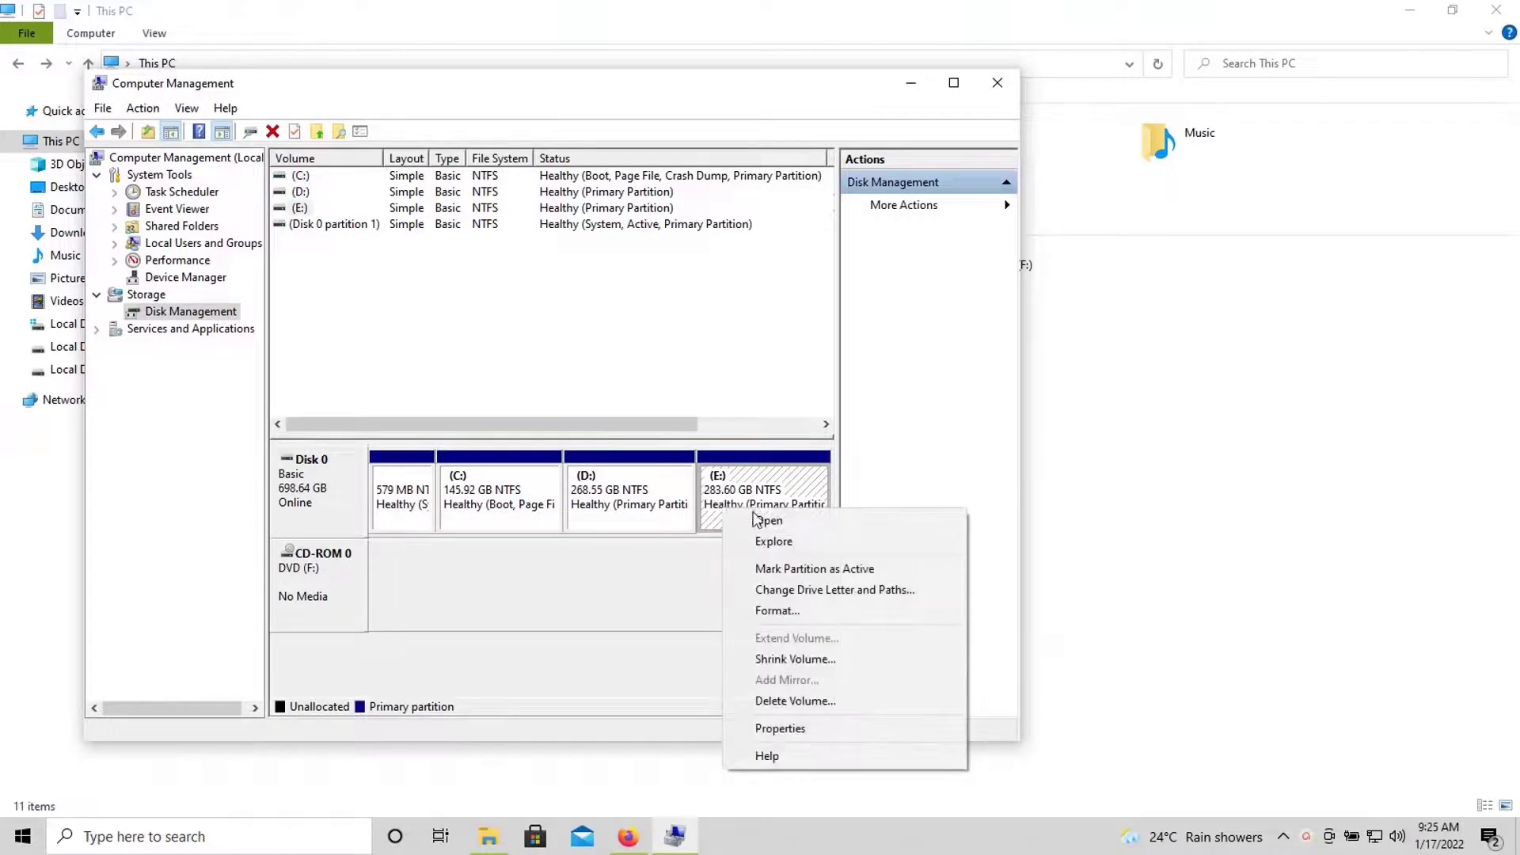
left_click(798, 700)
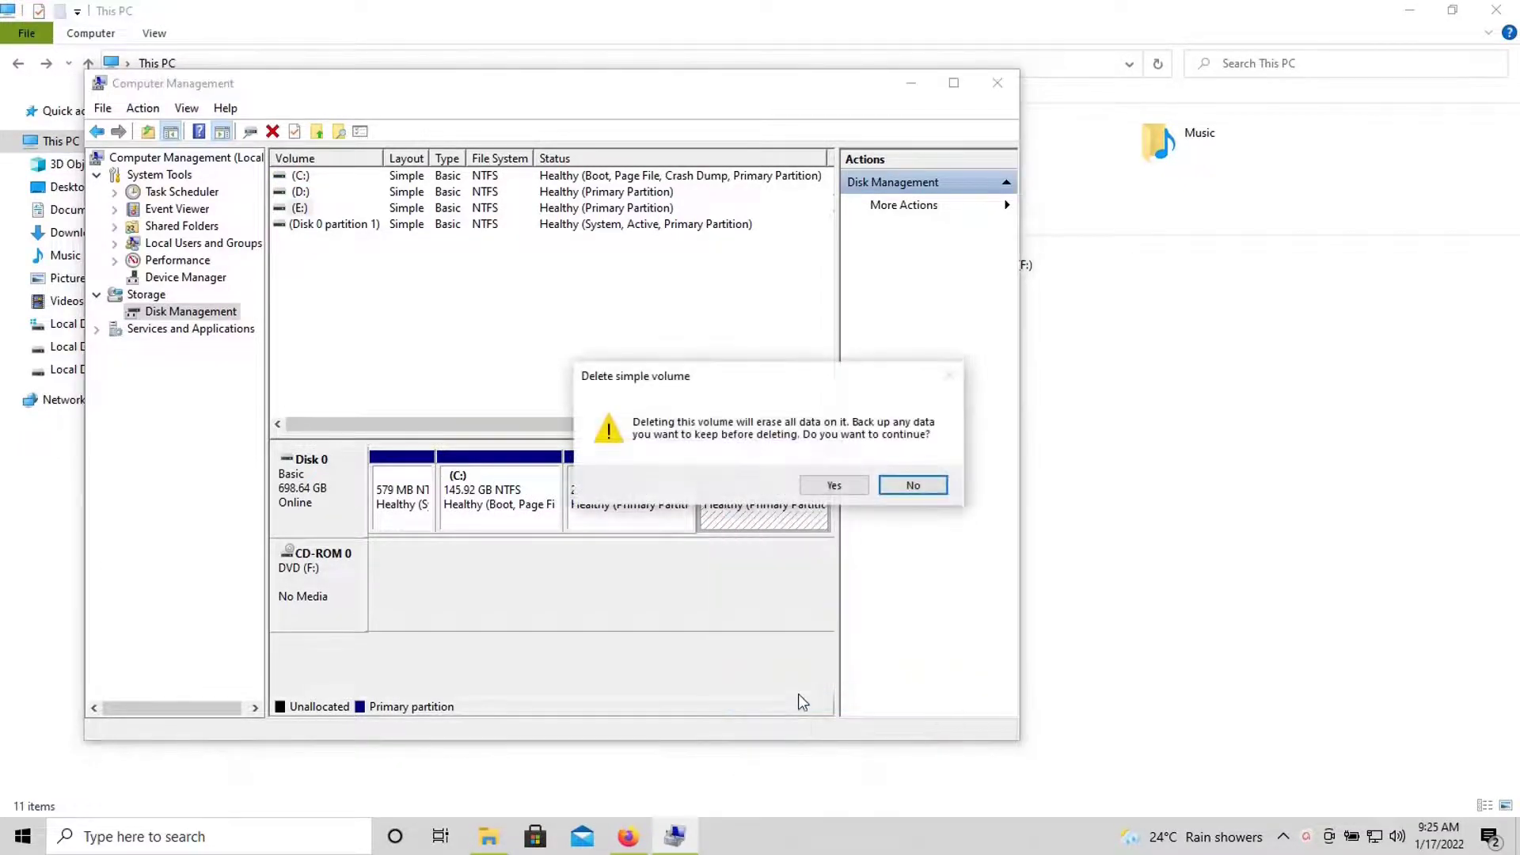
left_click(834, 485)
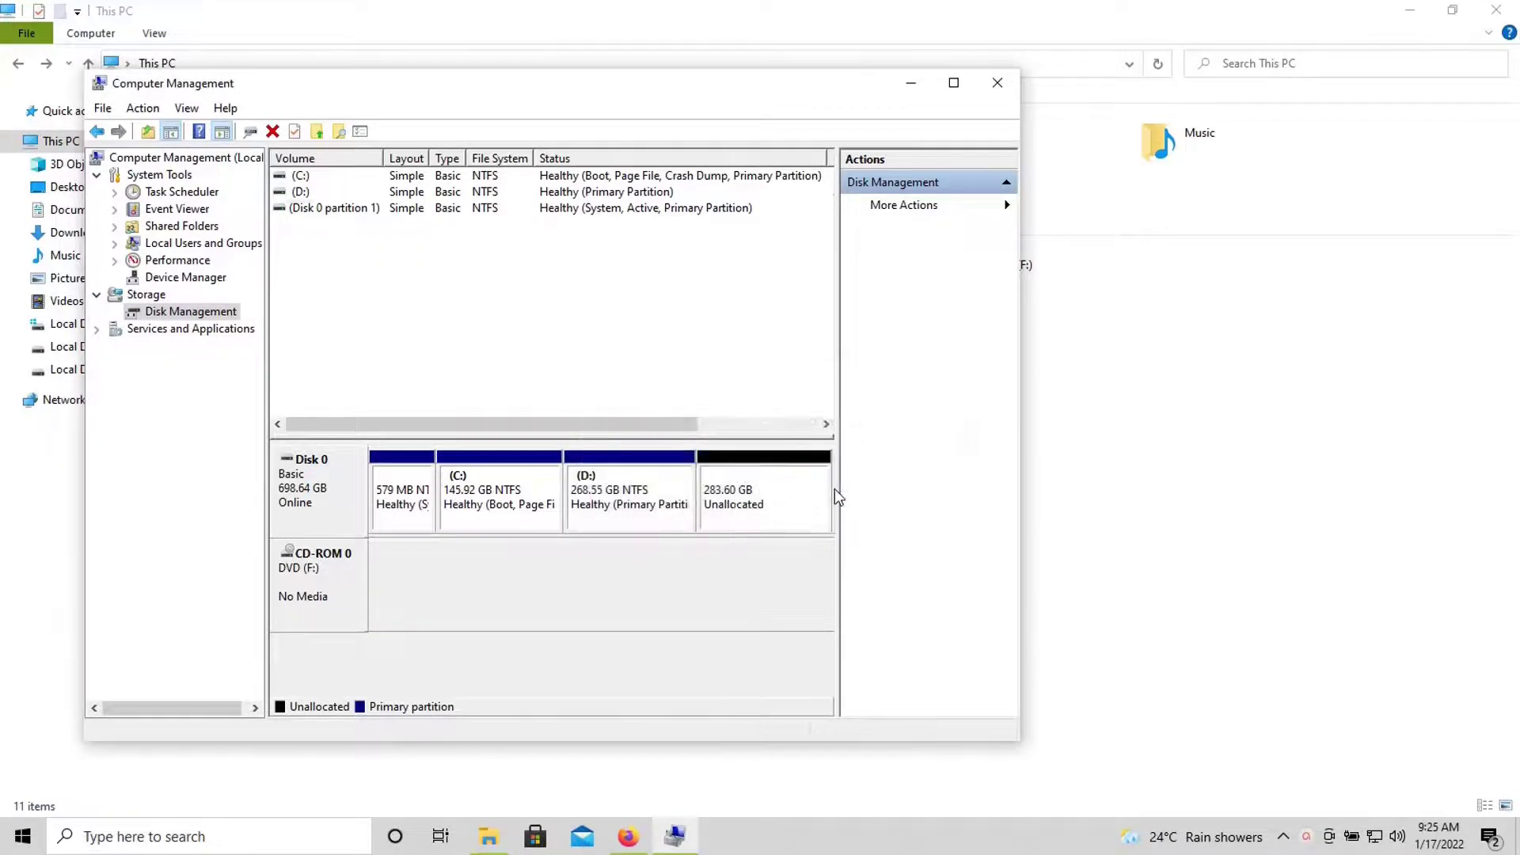
left_click(727, 508)
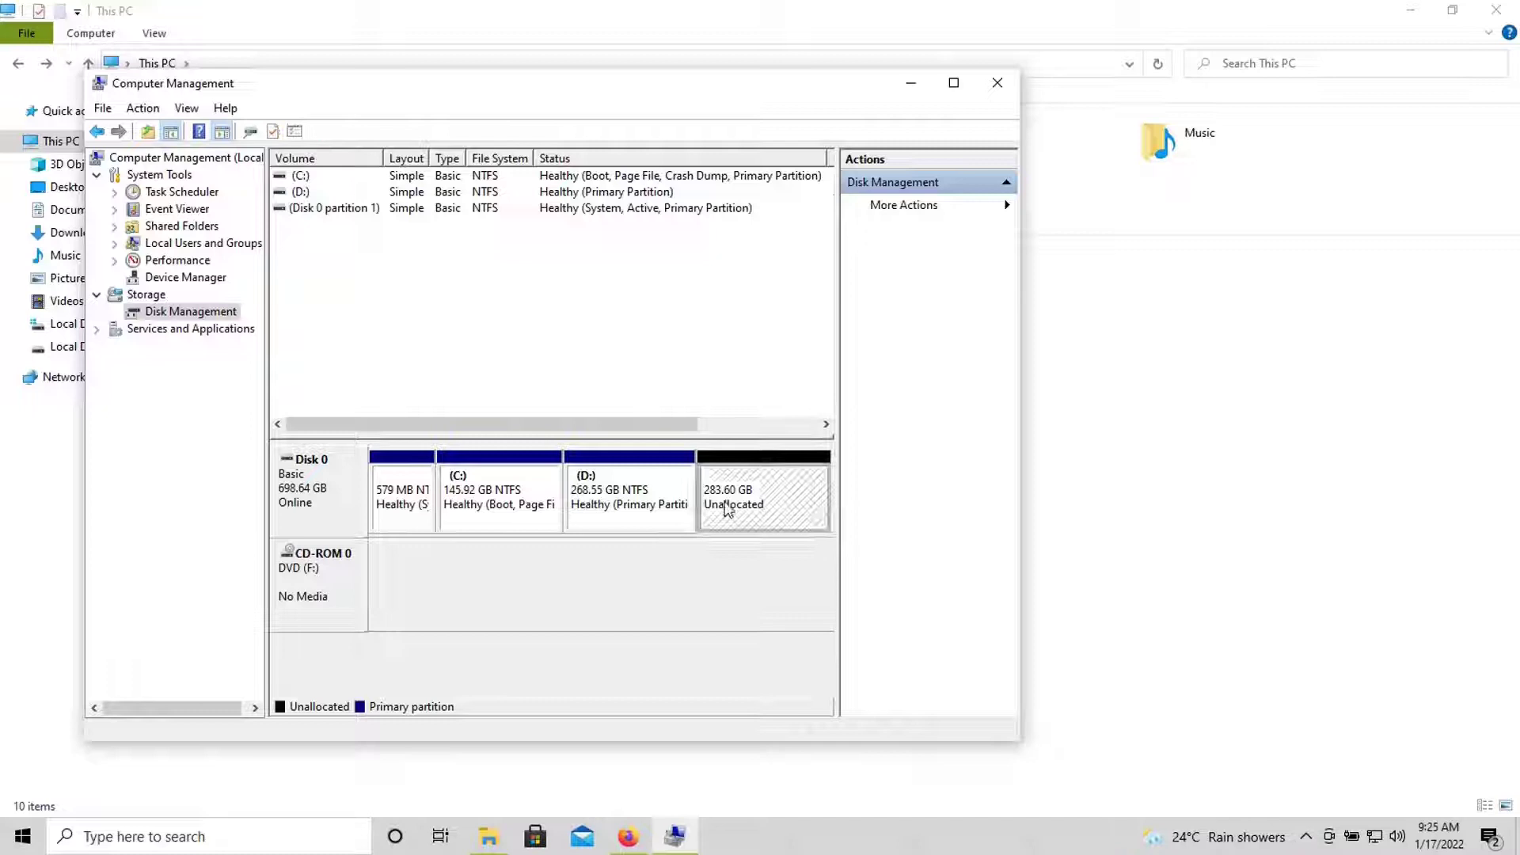
right_click(725, 502)
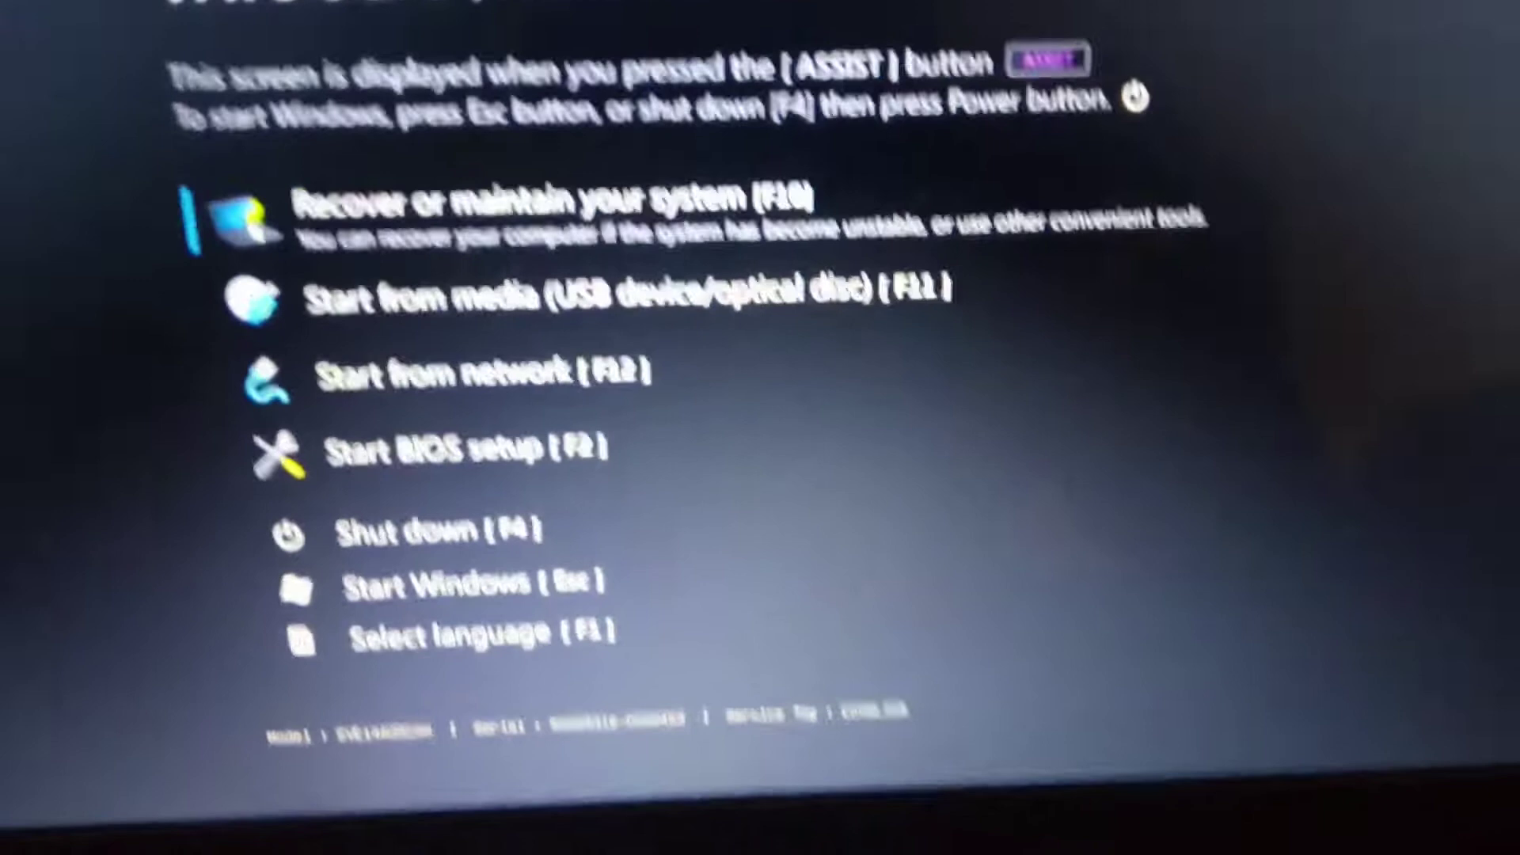
- Choose Start from media (USB device/optical disc) in the boot menu to boot Linux Mint
key("Down")
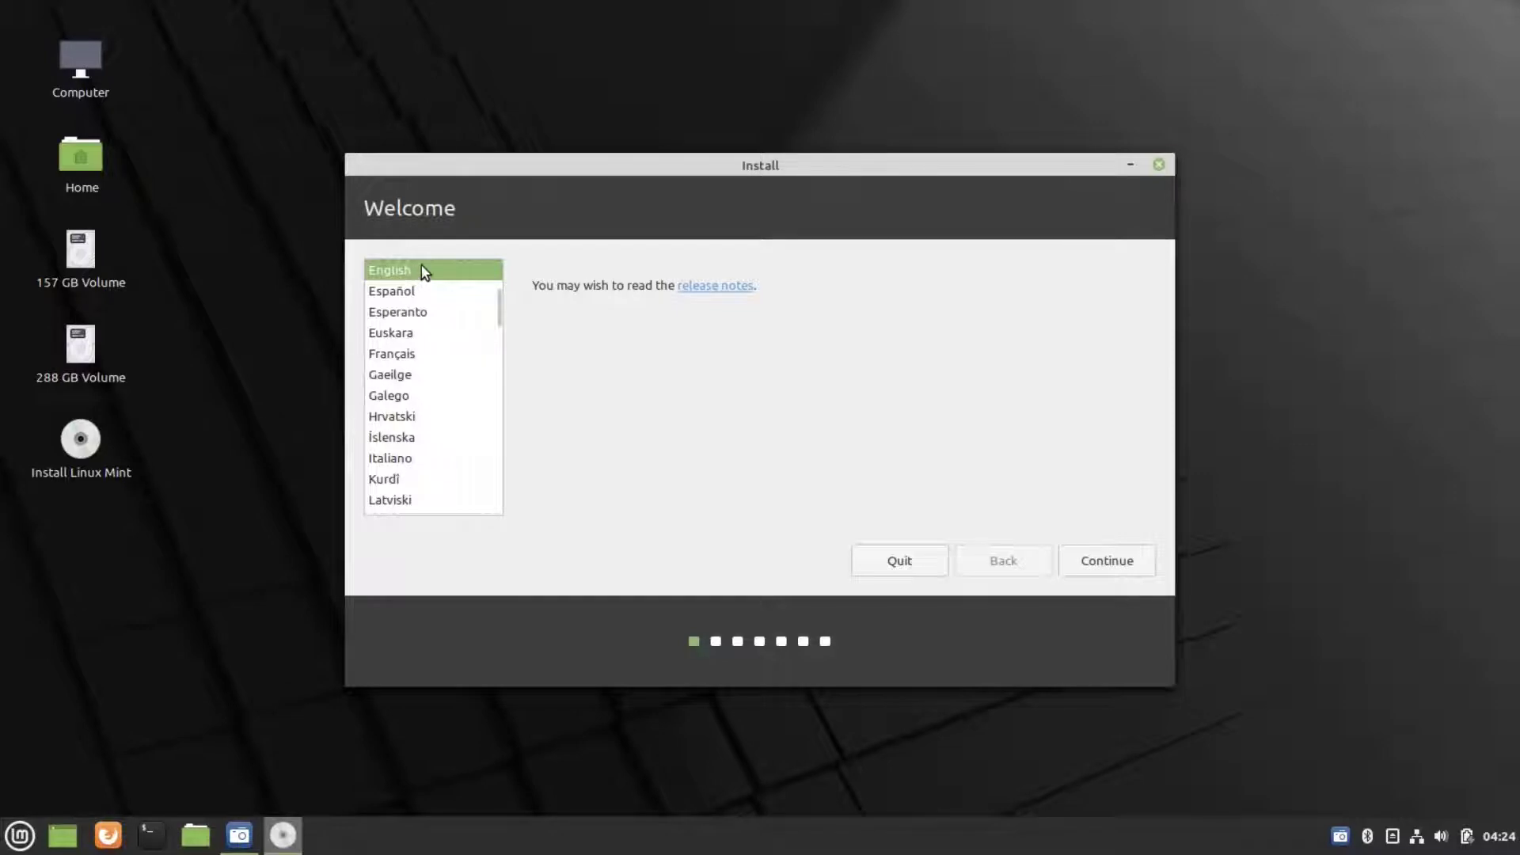
- Accept English, the English (US) keyboard and multimedia codecs, then choose 'Something else' partitioning
left_click(1113, 557)
left_click(1089, 564)
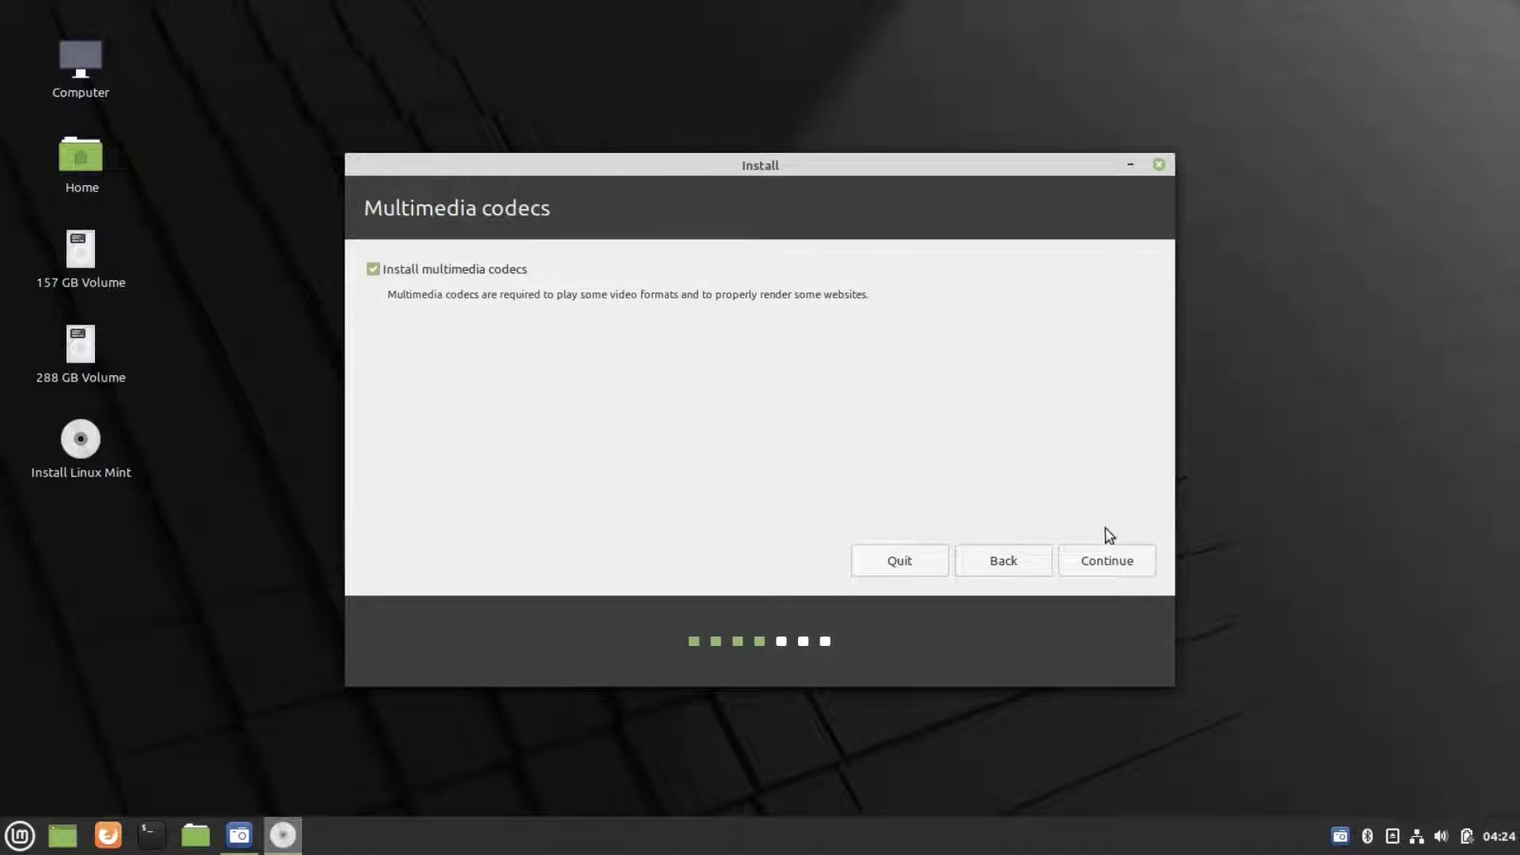
left_click(1109, 559)
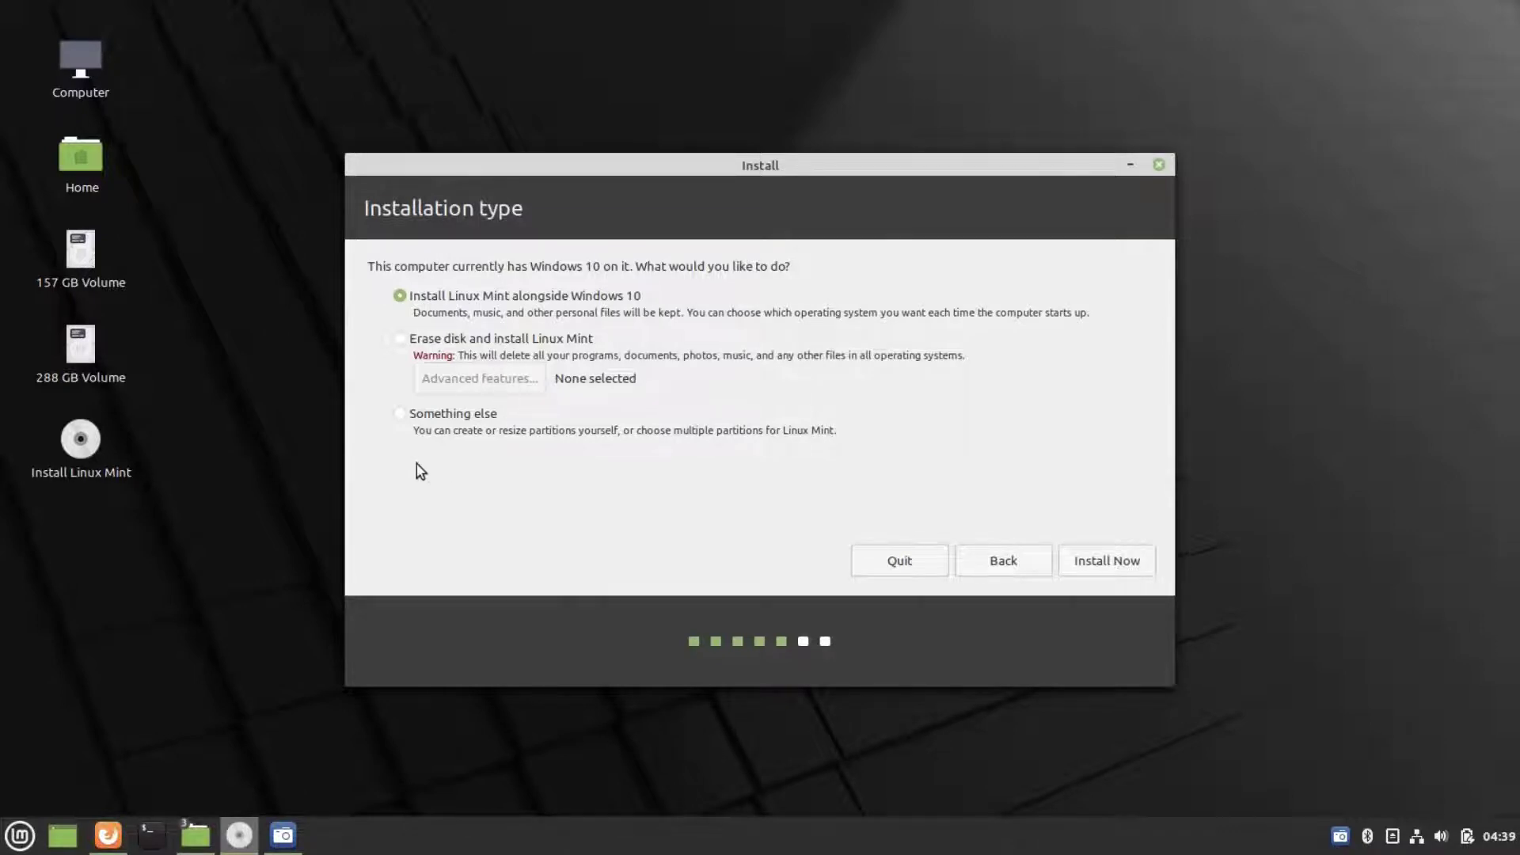
left_click(400, 414)
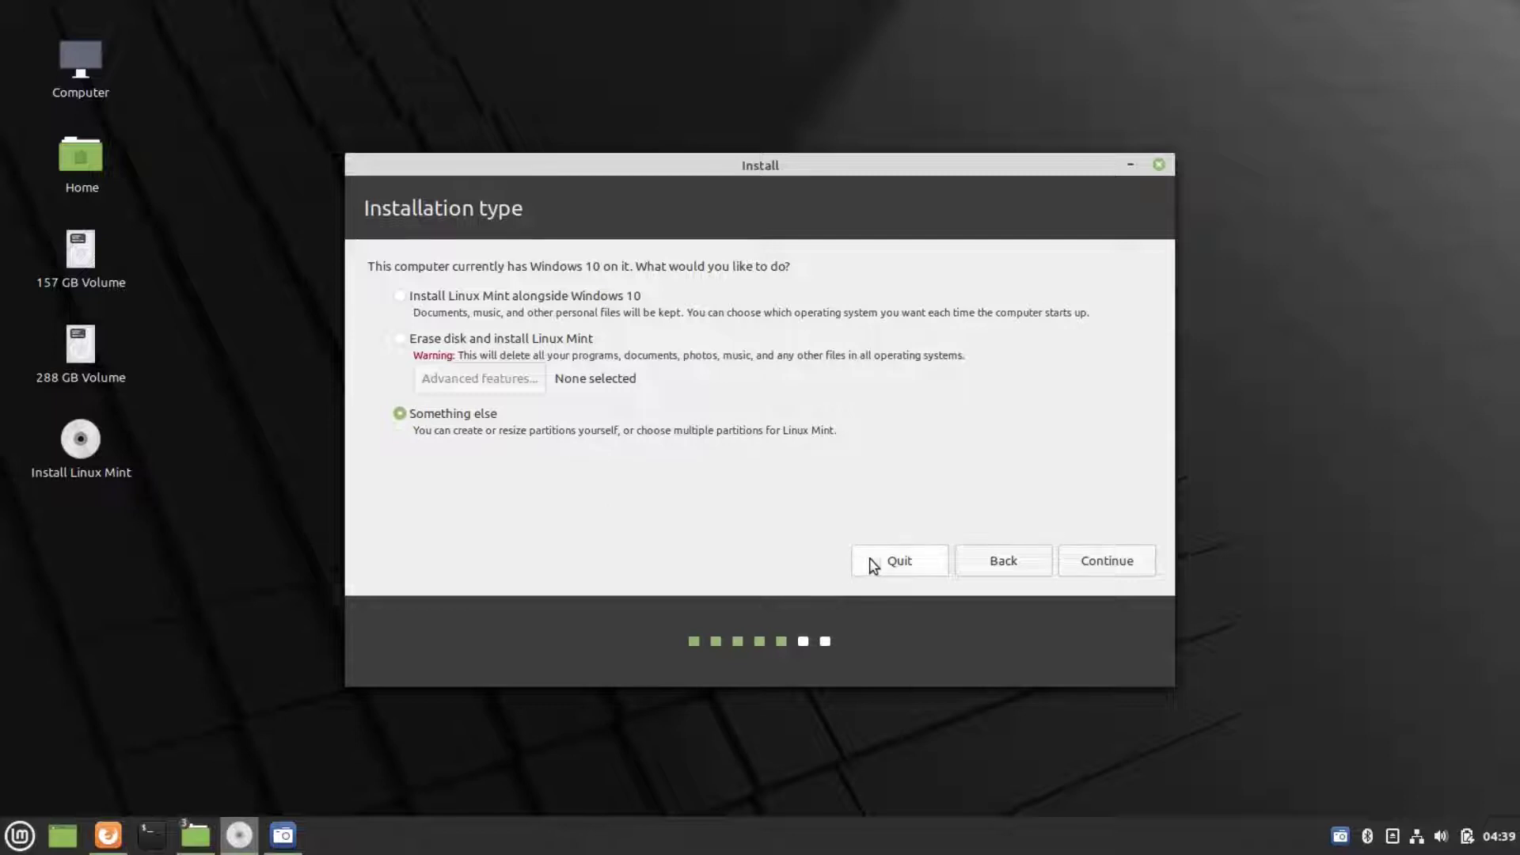
left_click(1083, 566)
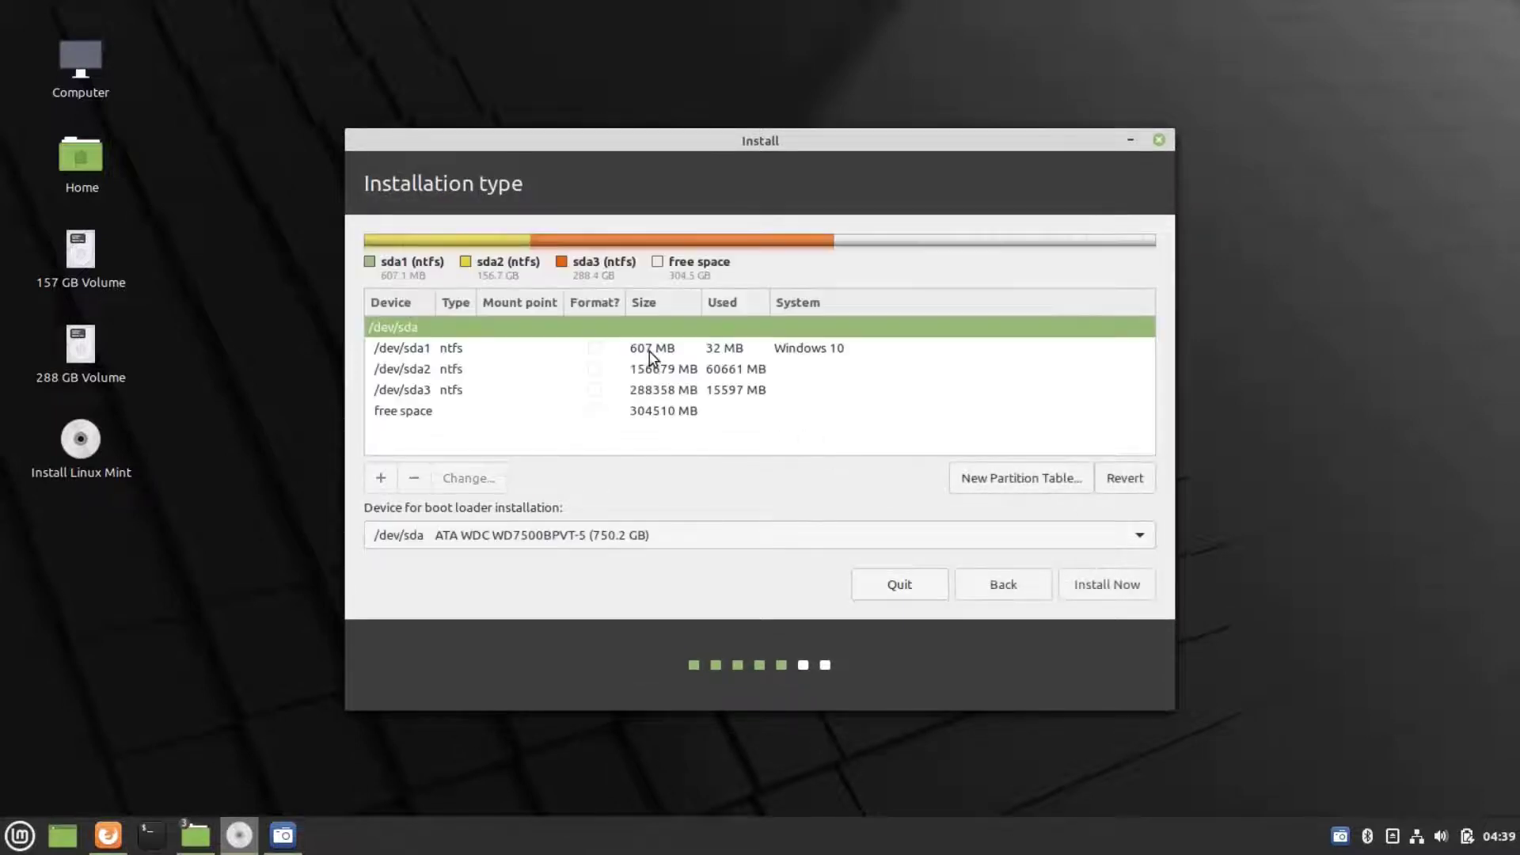
- Create a 50000 MB ext4 partition mounted at / in the free space
left_click(555, 419)
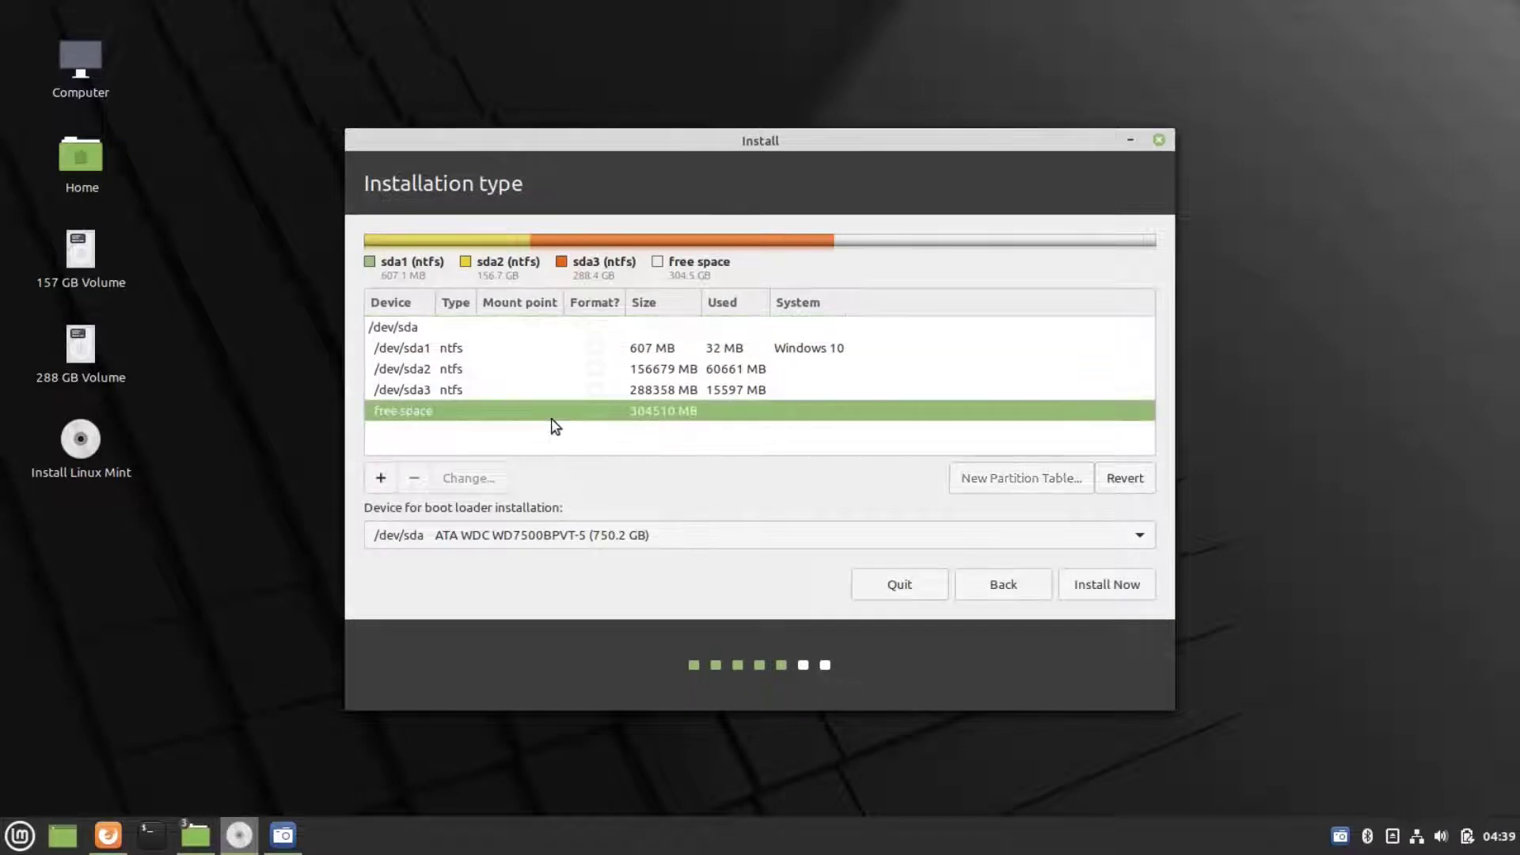
double_click(667, 419)
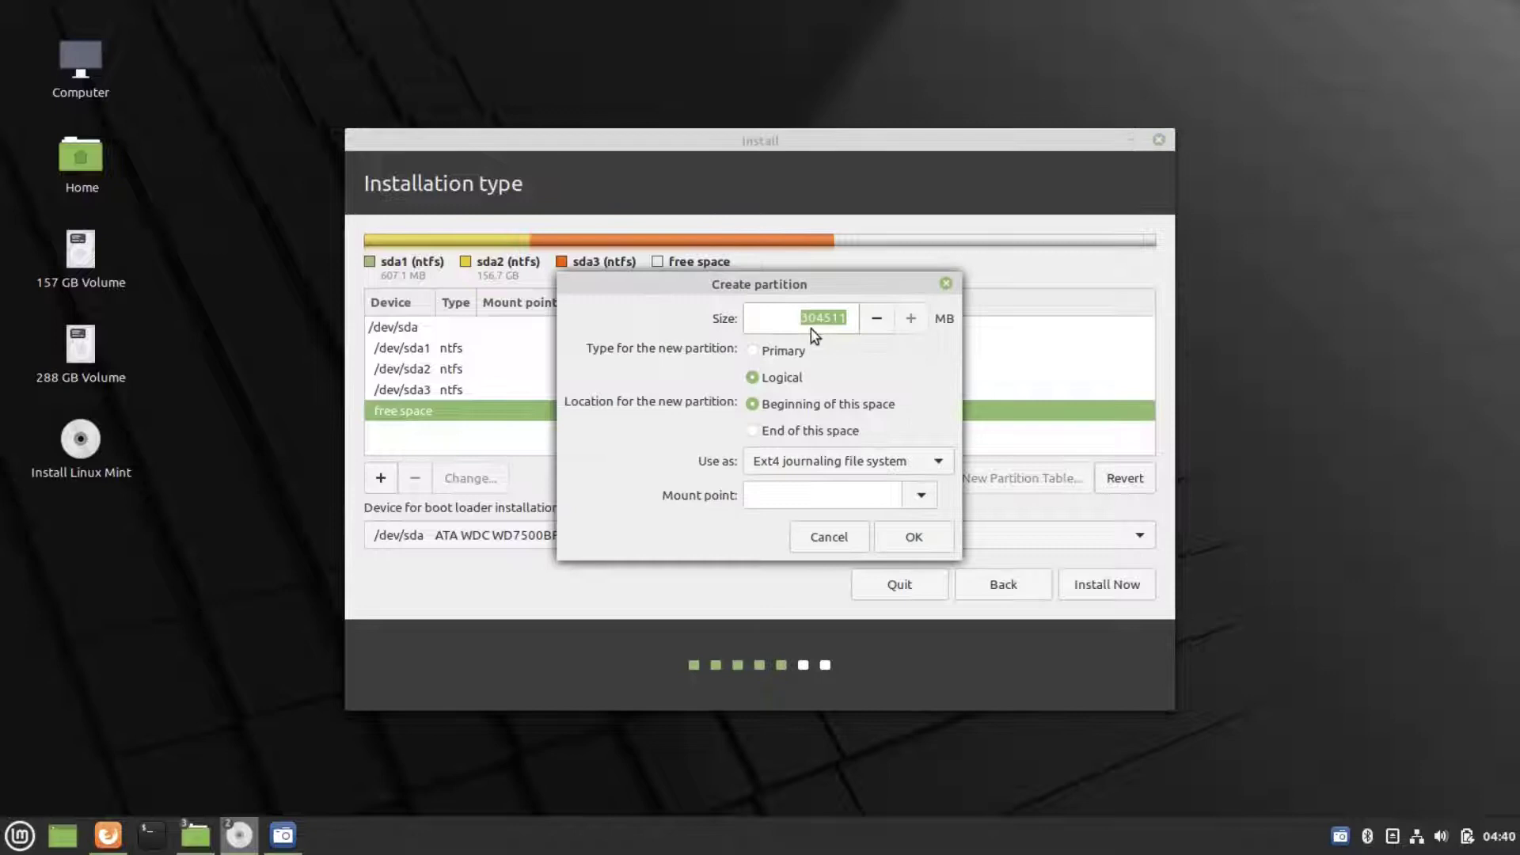
key("BackSpace")
left_click(817, 455)
left_click(817, 456)
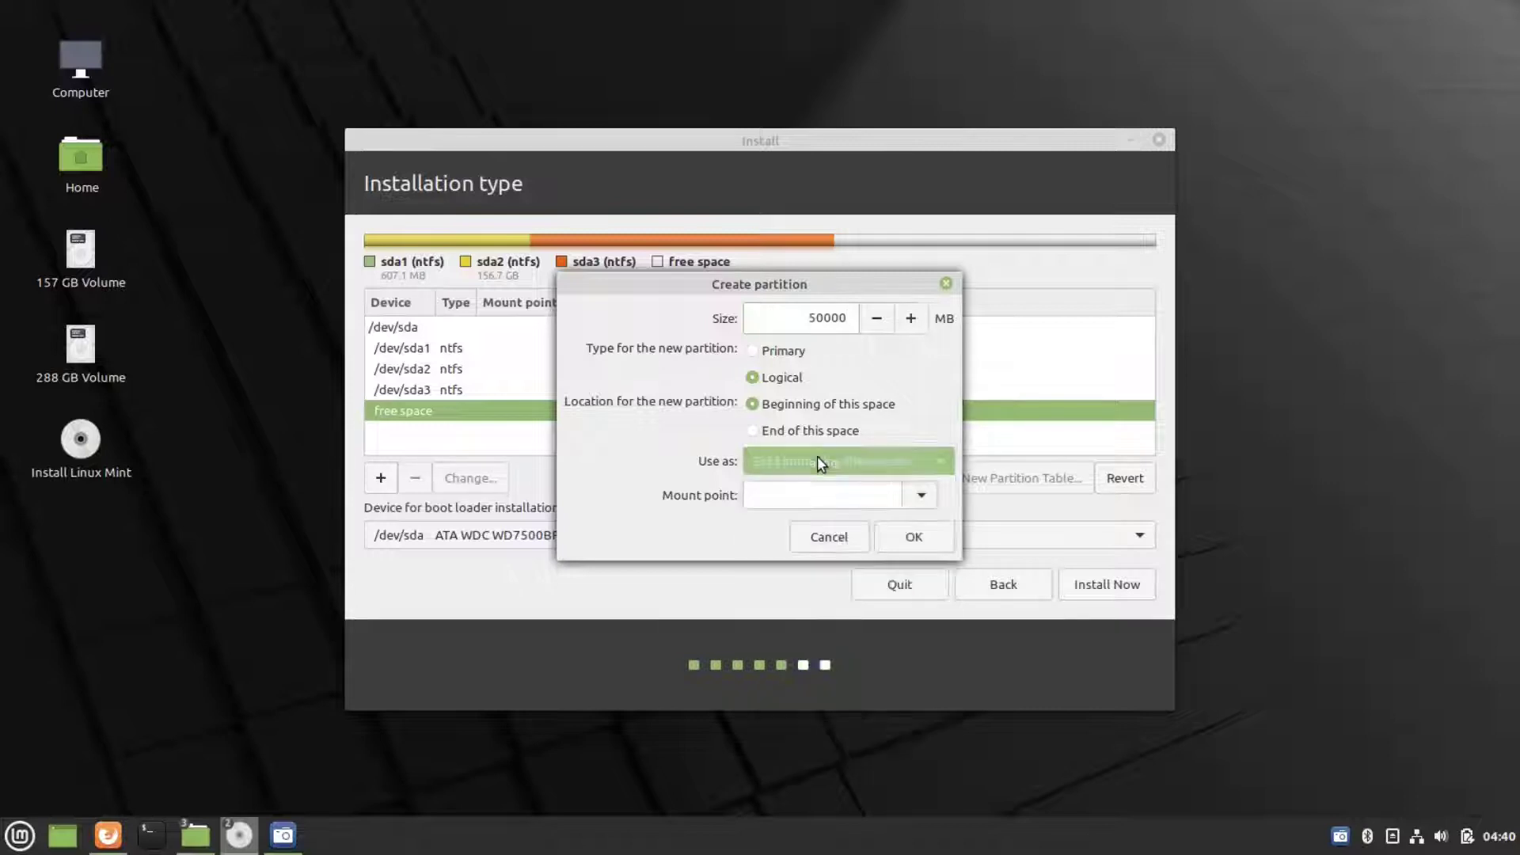
left_click(920, 494)
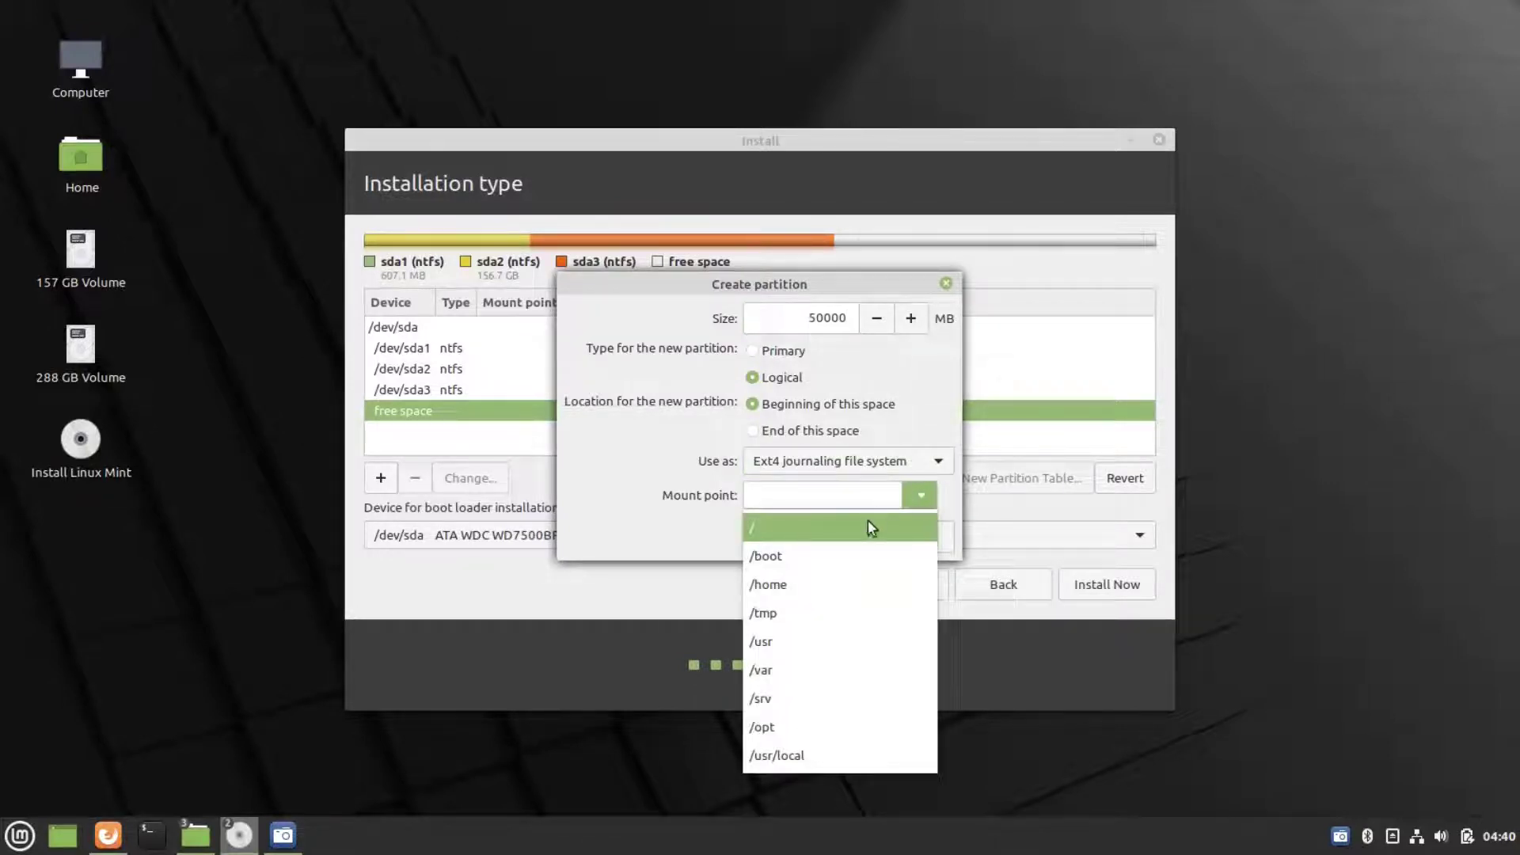
left_click(850, 537)
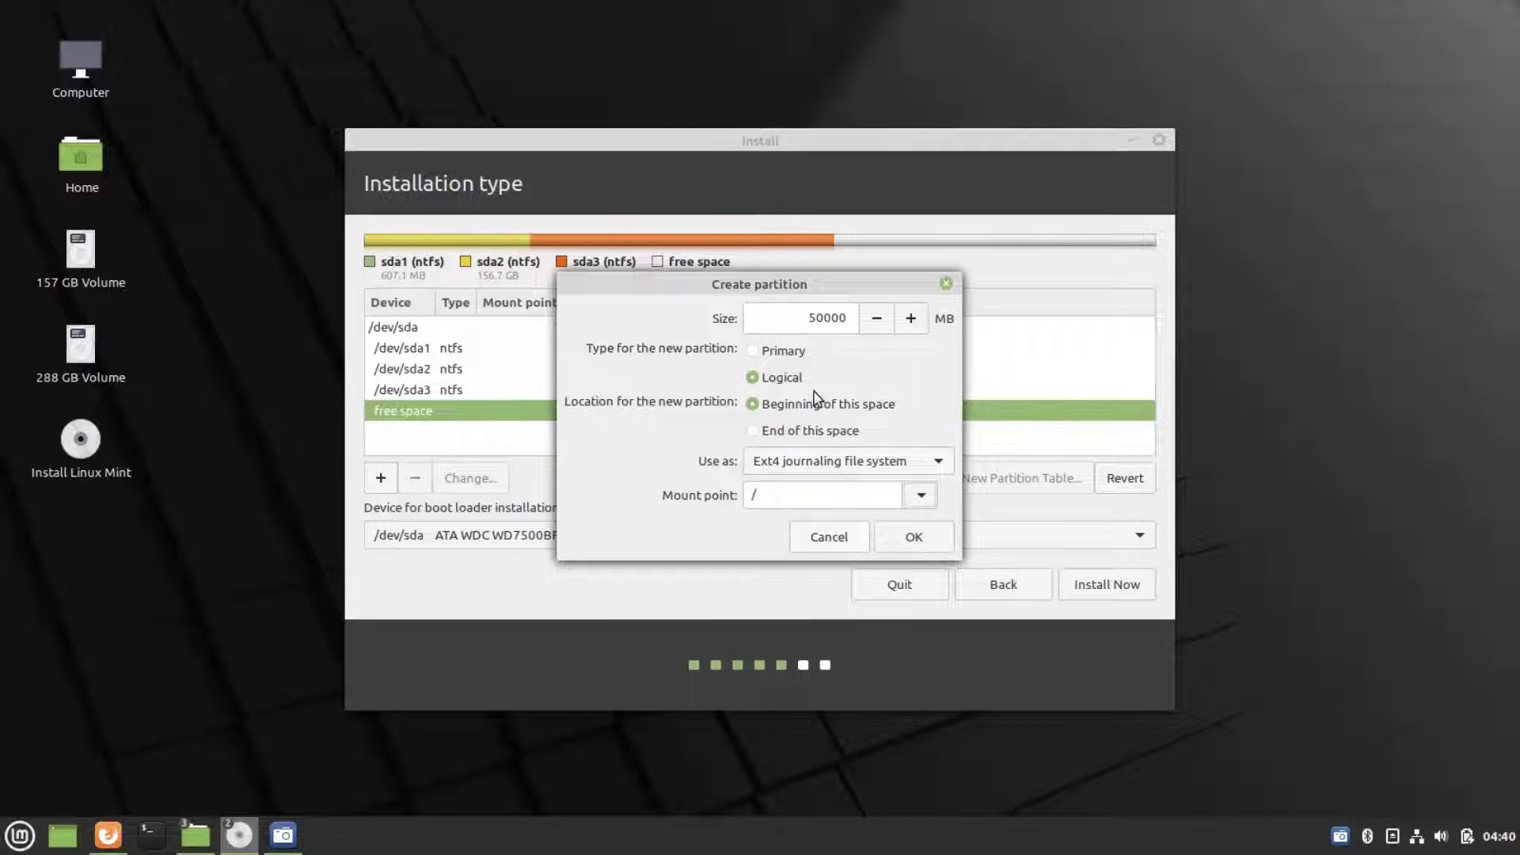
left_click(912, 536)
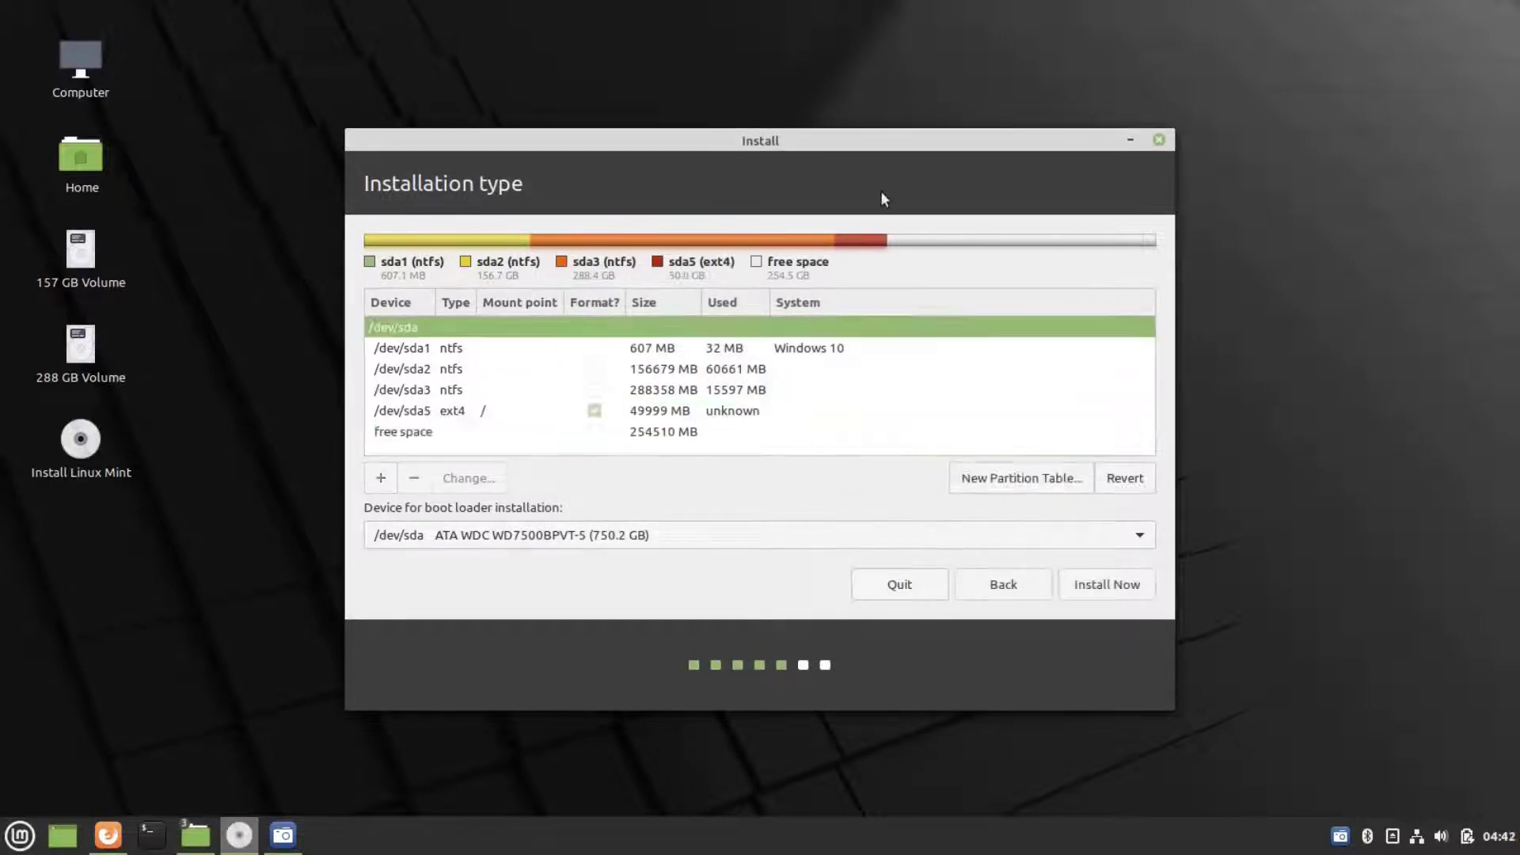
- Add a 20000 MB swap area partition from the remaining free space
left_click(377, 481)
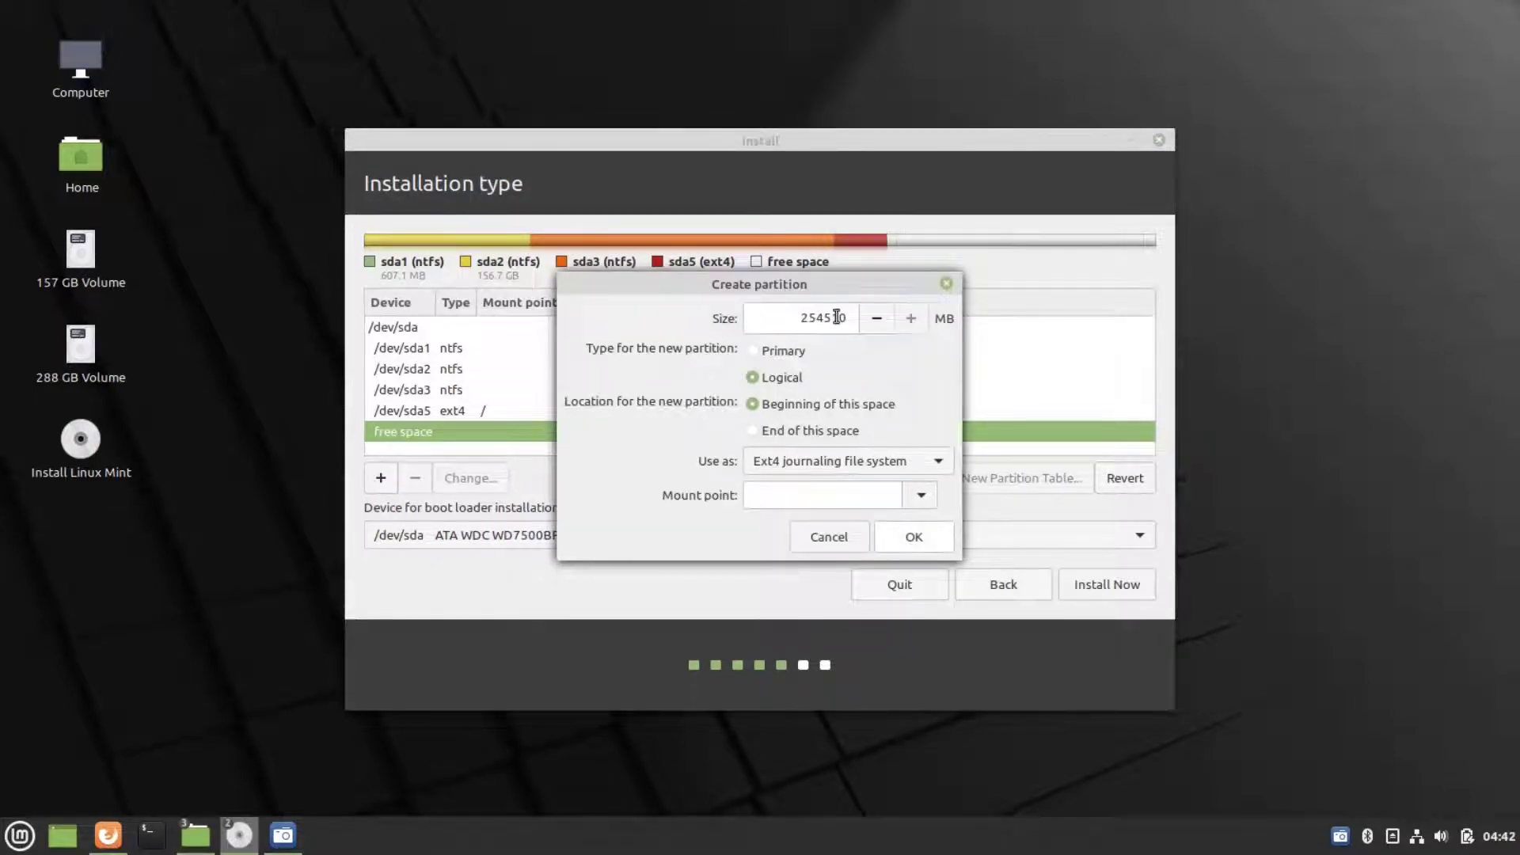
key("BackSpace")
key("BackSpace")
key("BackSpace")
key("BackSpace")
key("BackSpace")
key("BackSpace")
left_click(923, 496)
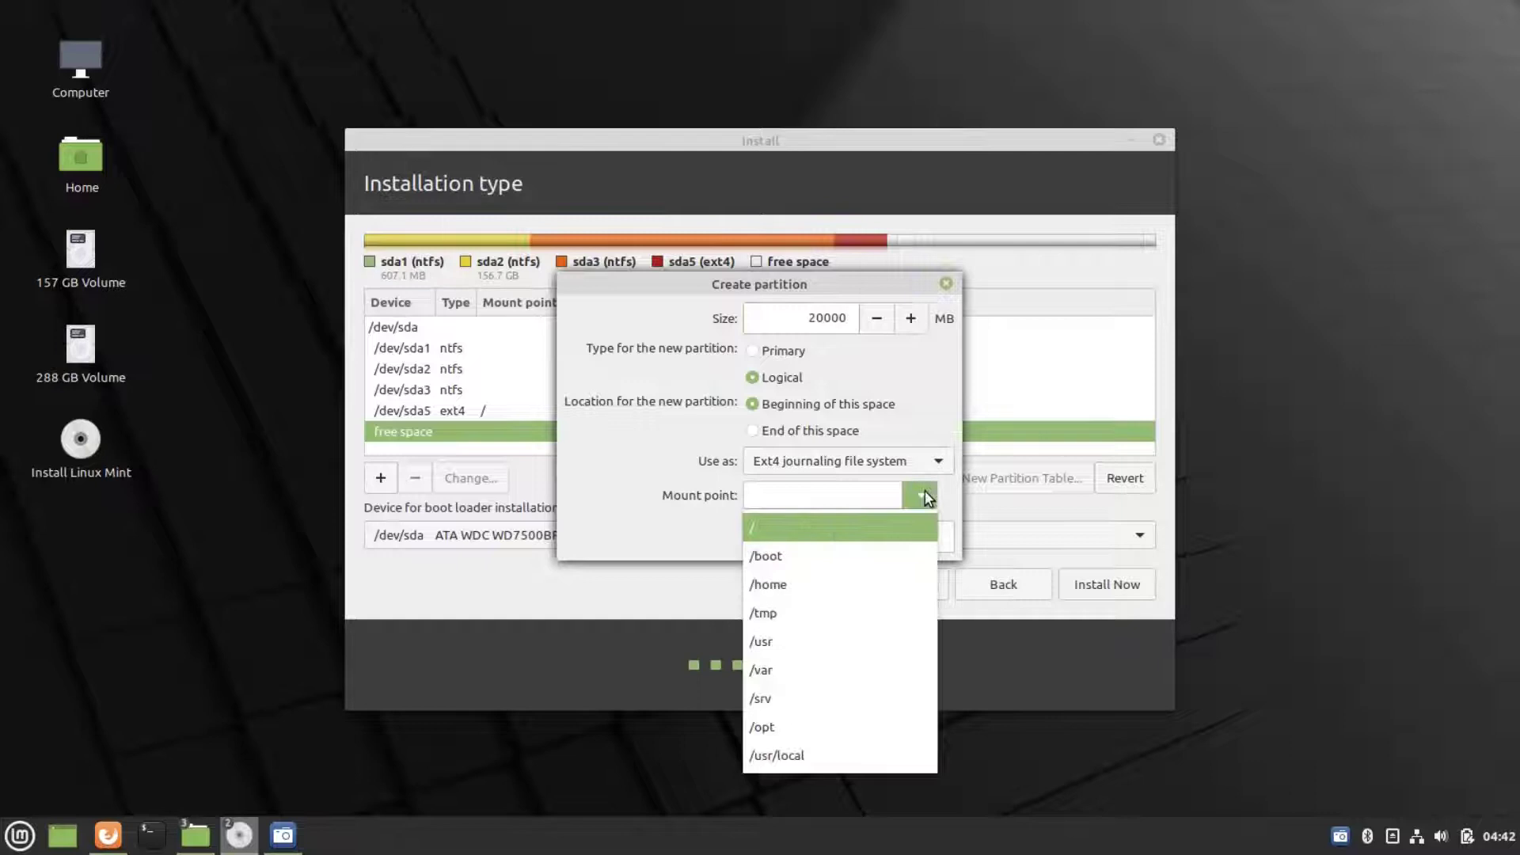
left_click(875, 458)
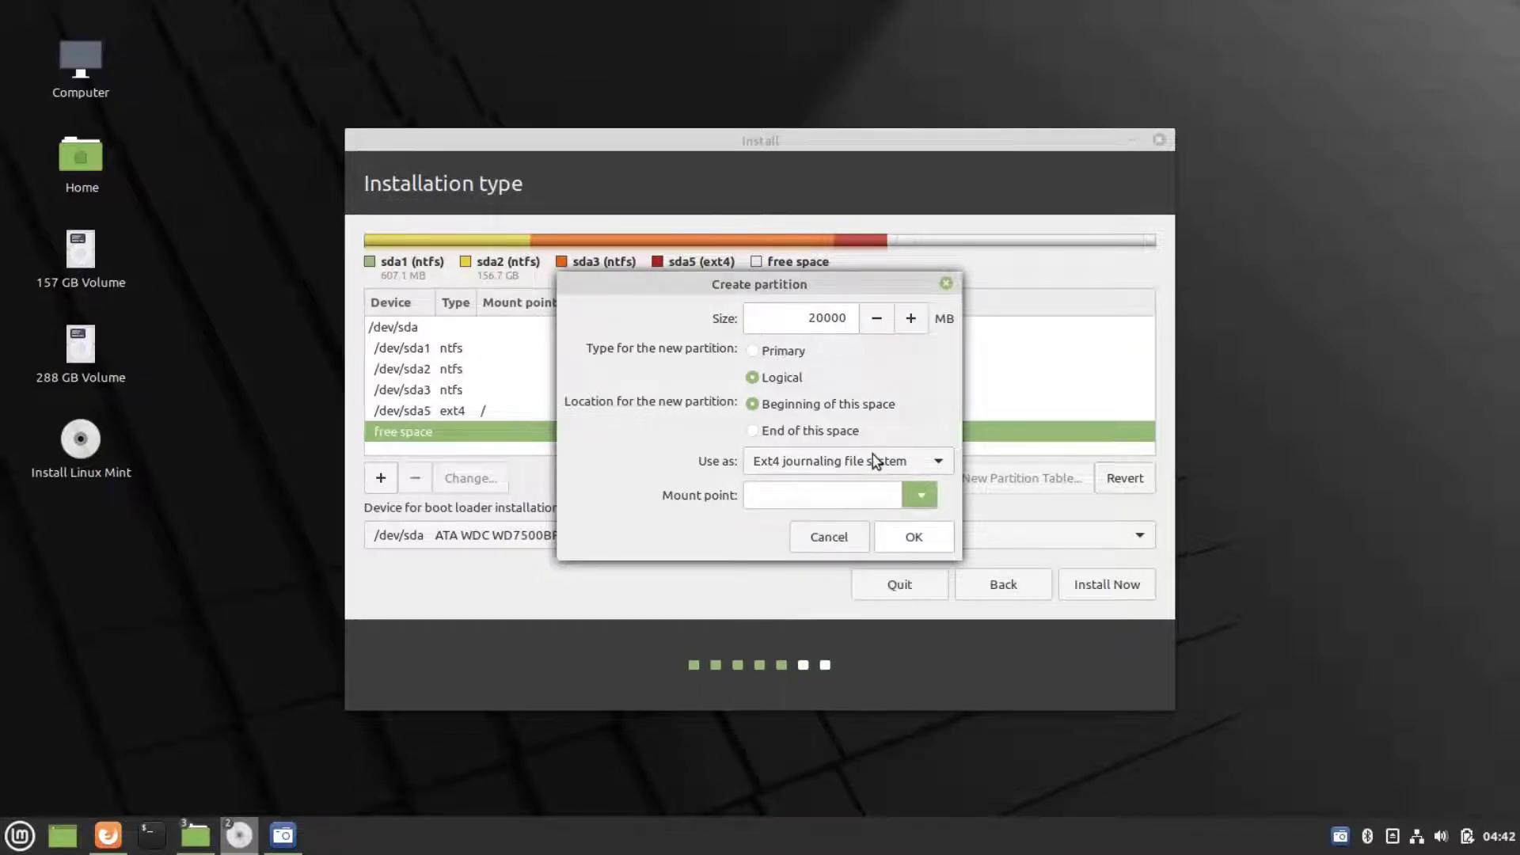
left_click(871, 462)
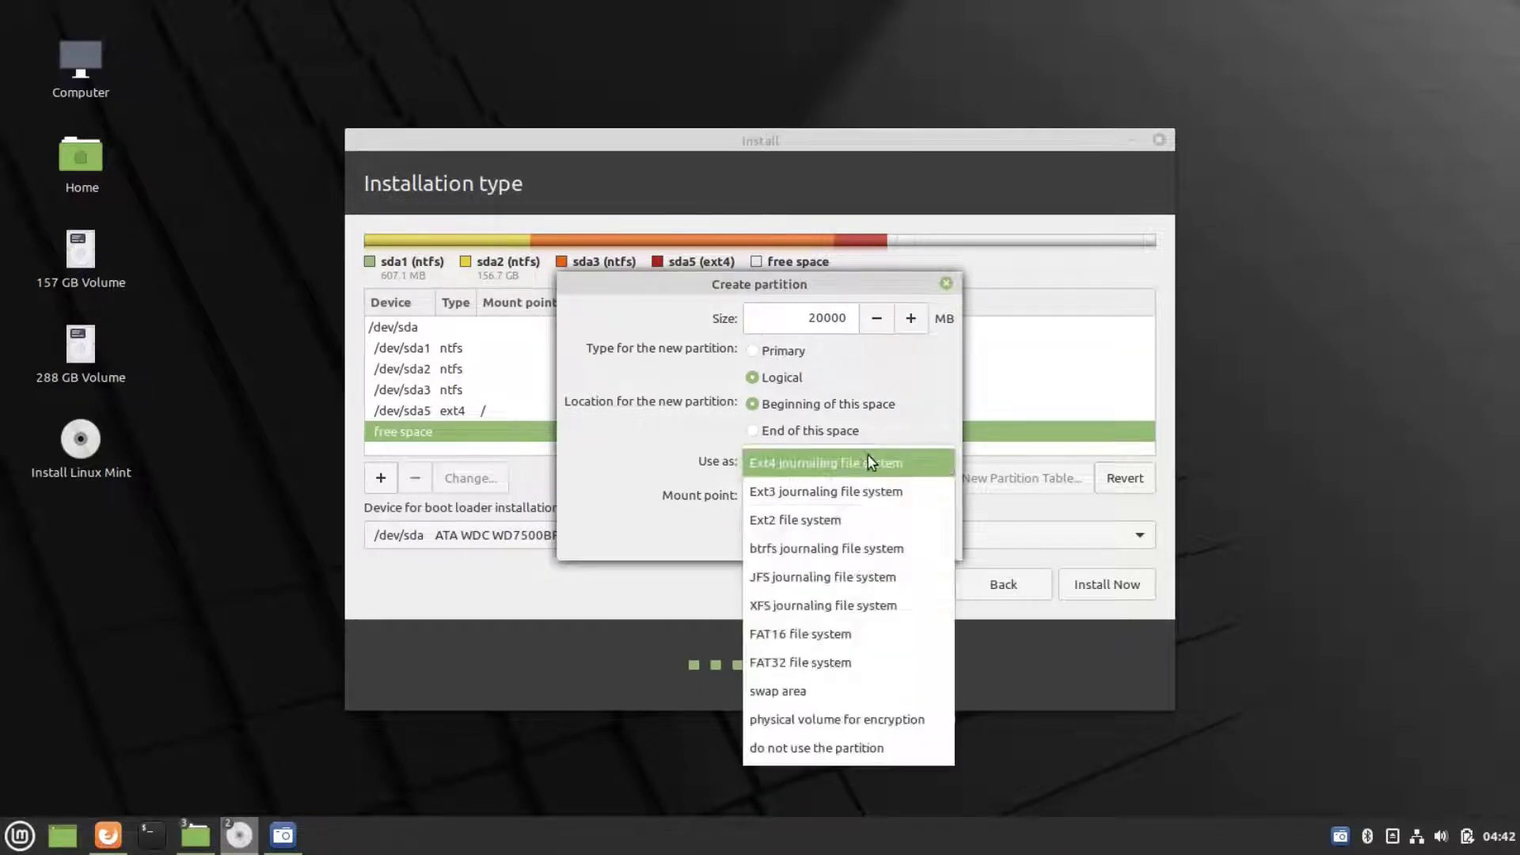
left_click(795, 683)
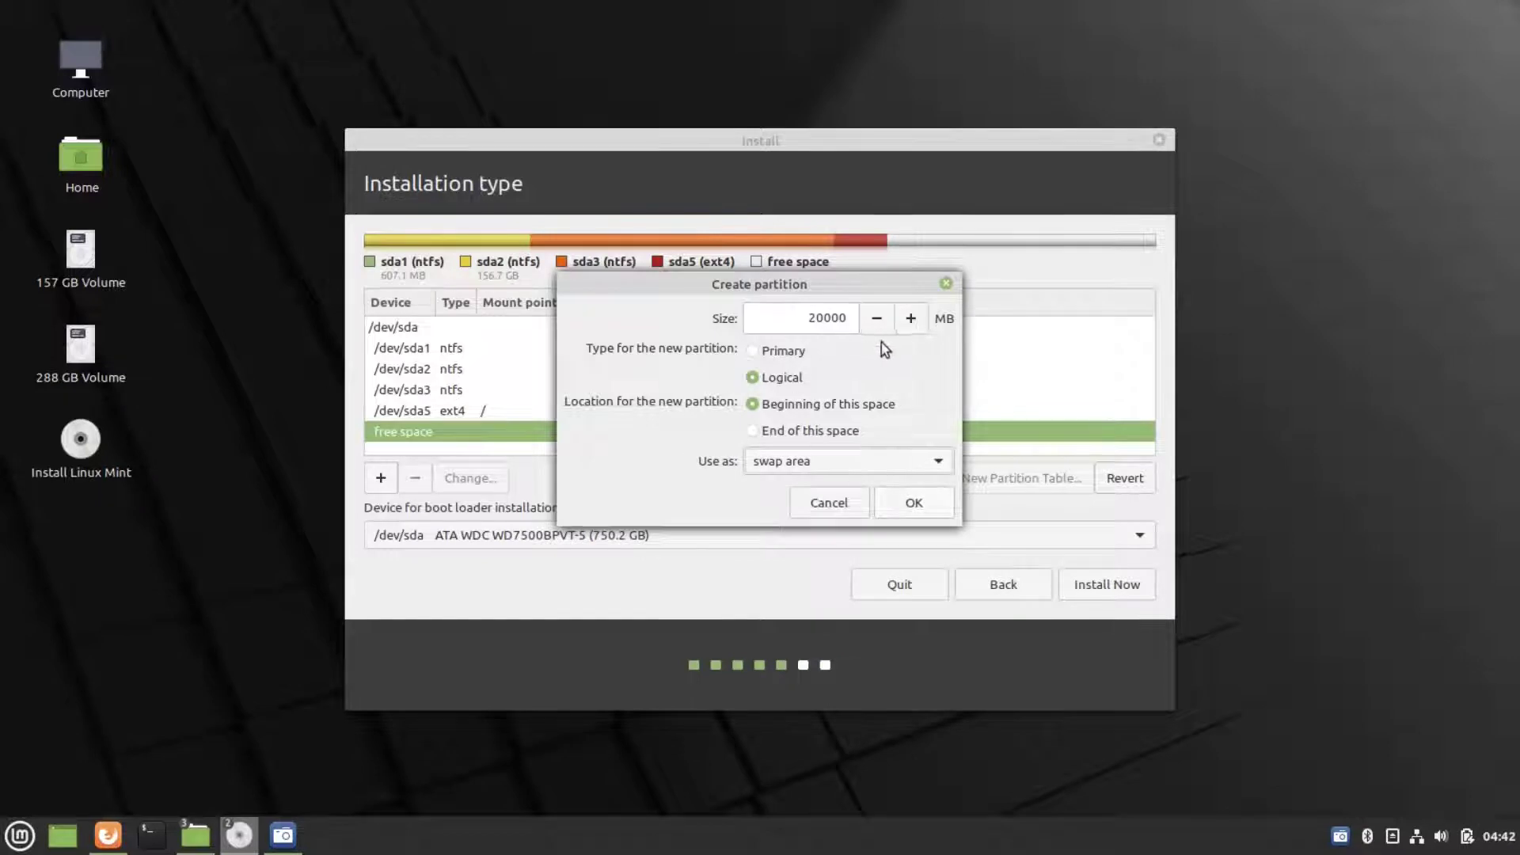
left_click(892, 501)
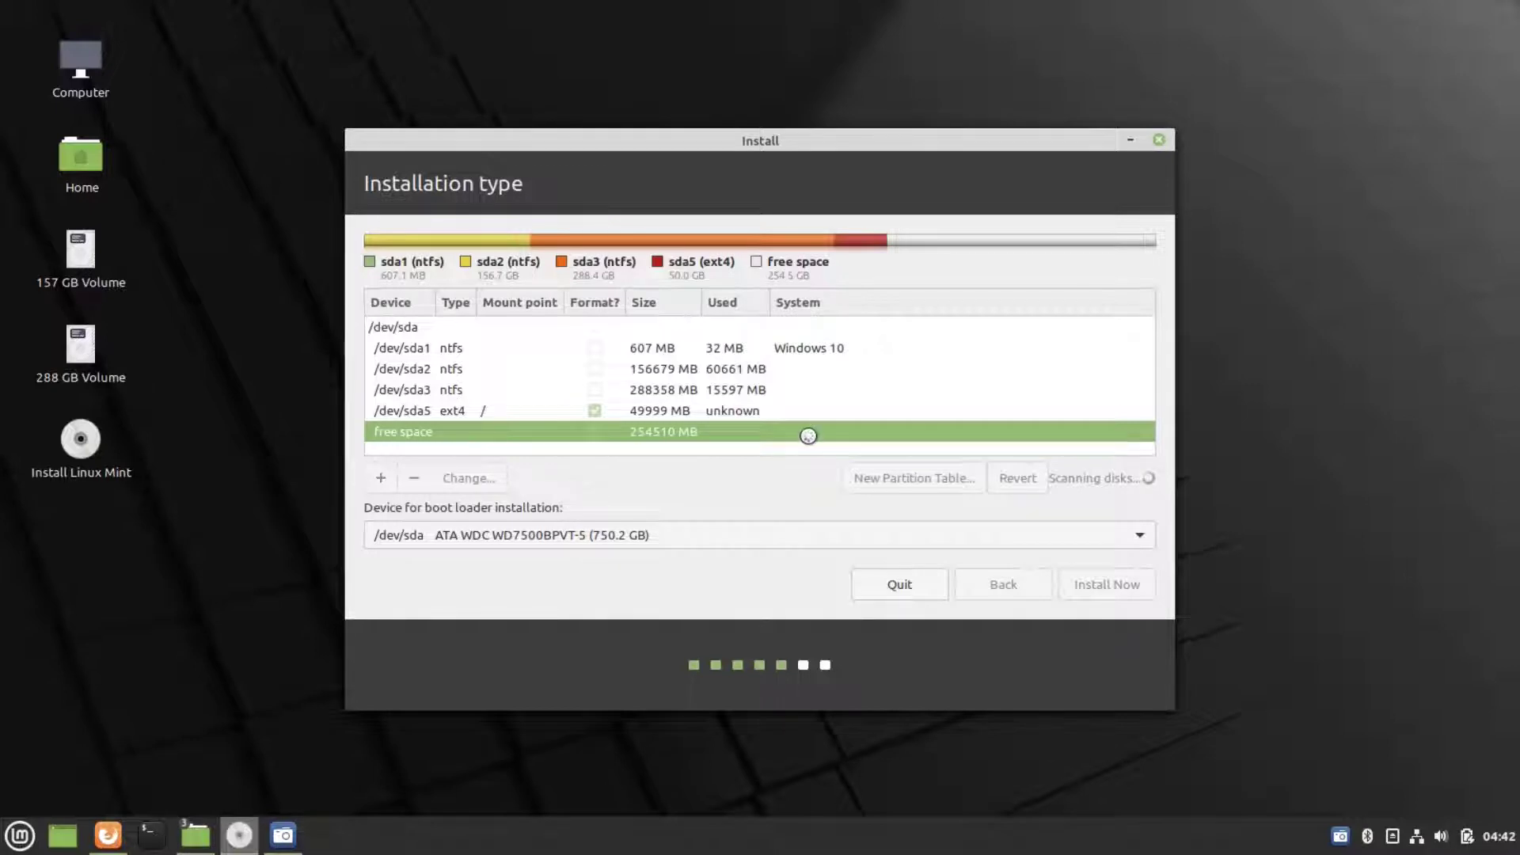
scroll(687, 405, "down", 1)
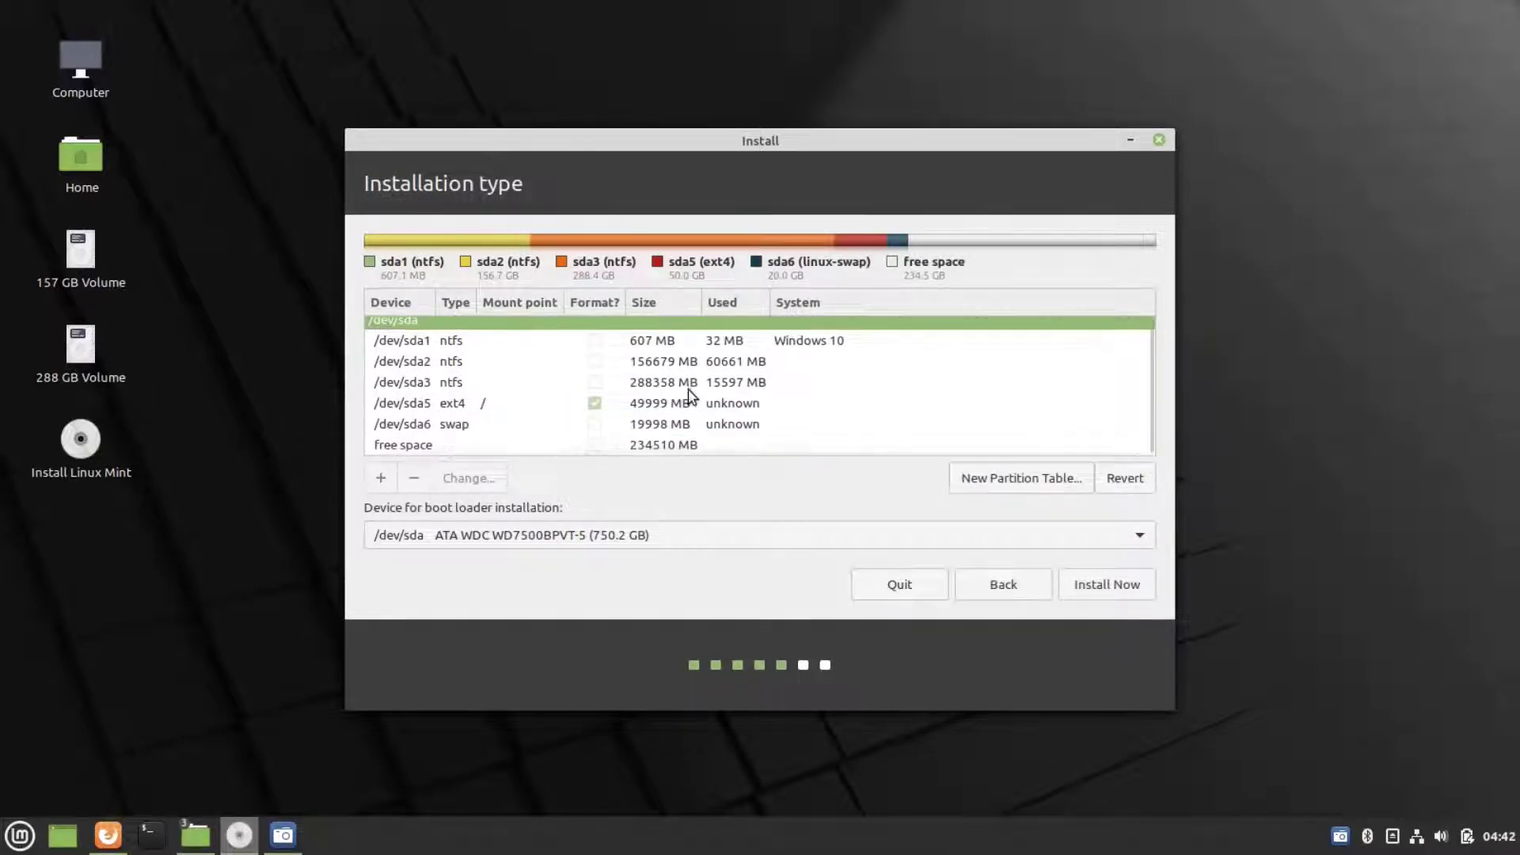
- Make the remaining 234508 MB an ext4 /home partition and start Install Now
left_click(652, 443)
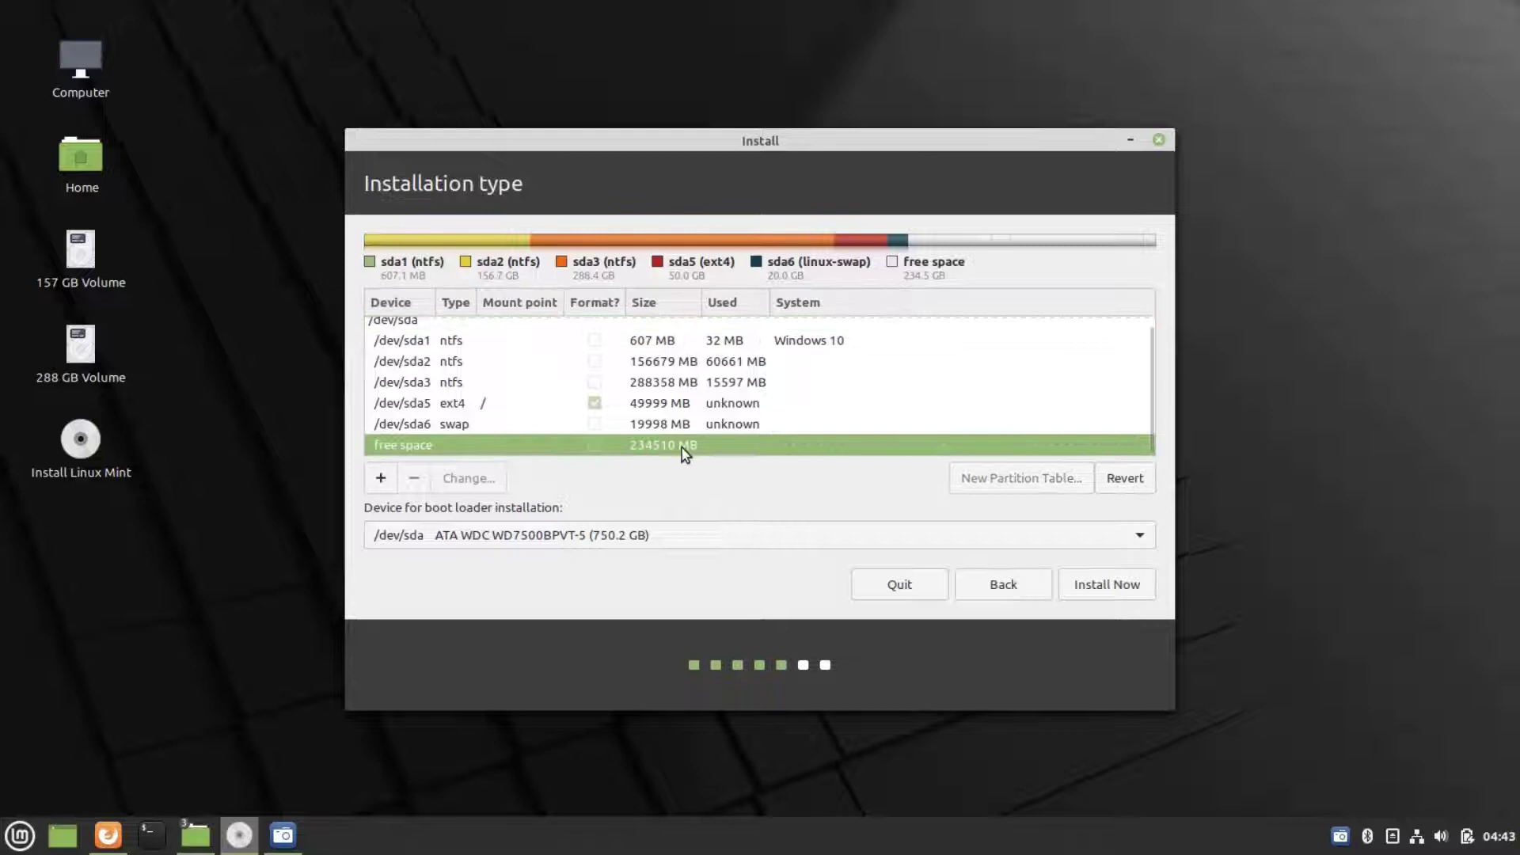
left_click(383, 479)
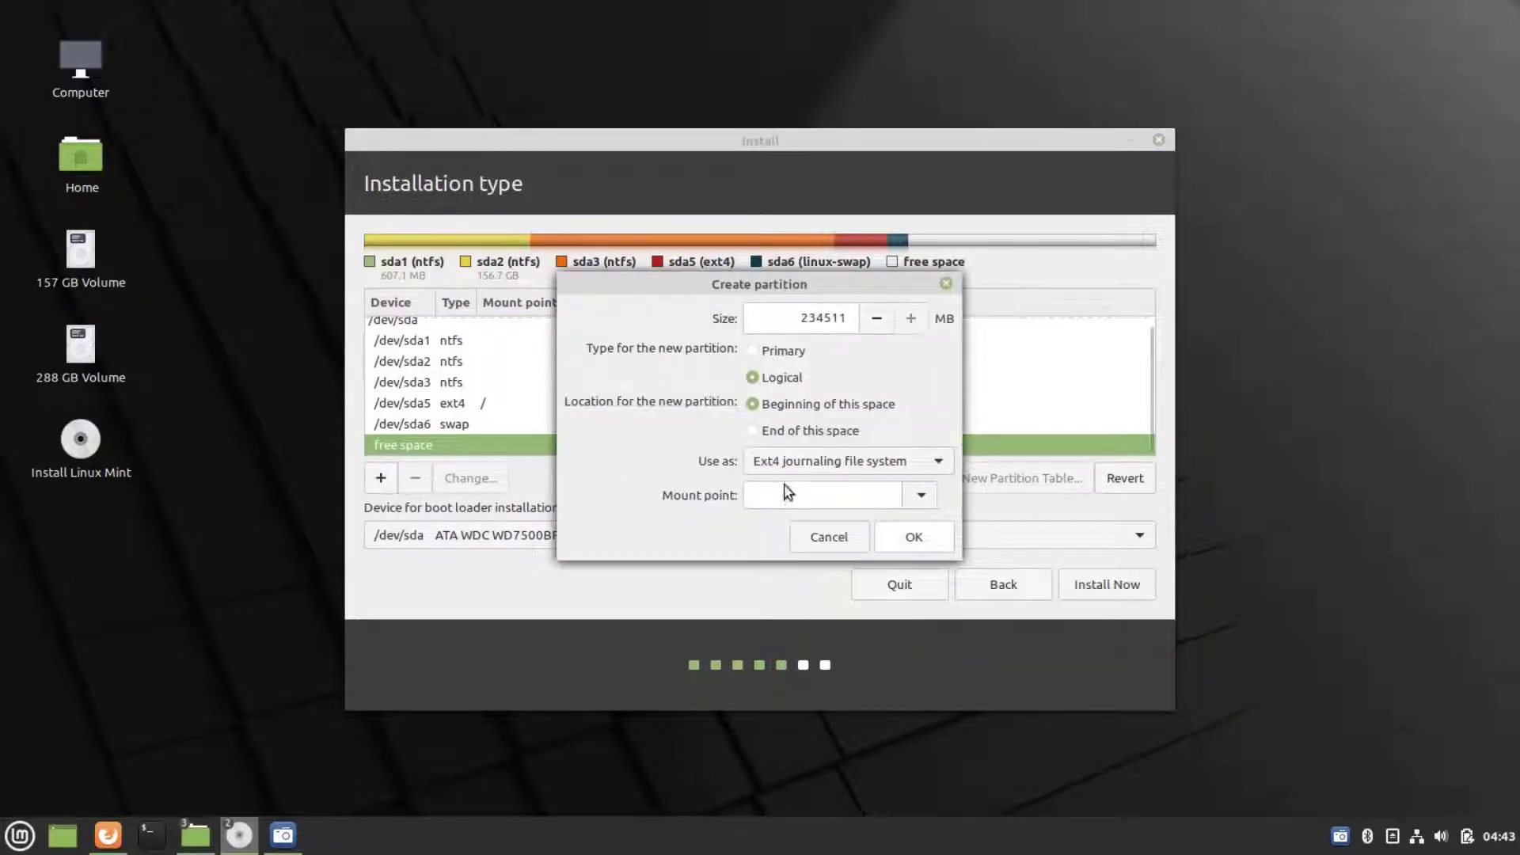
left_click(919, 498)
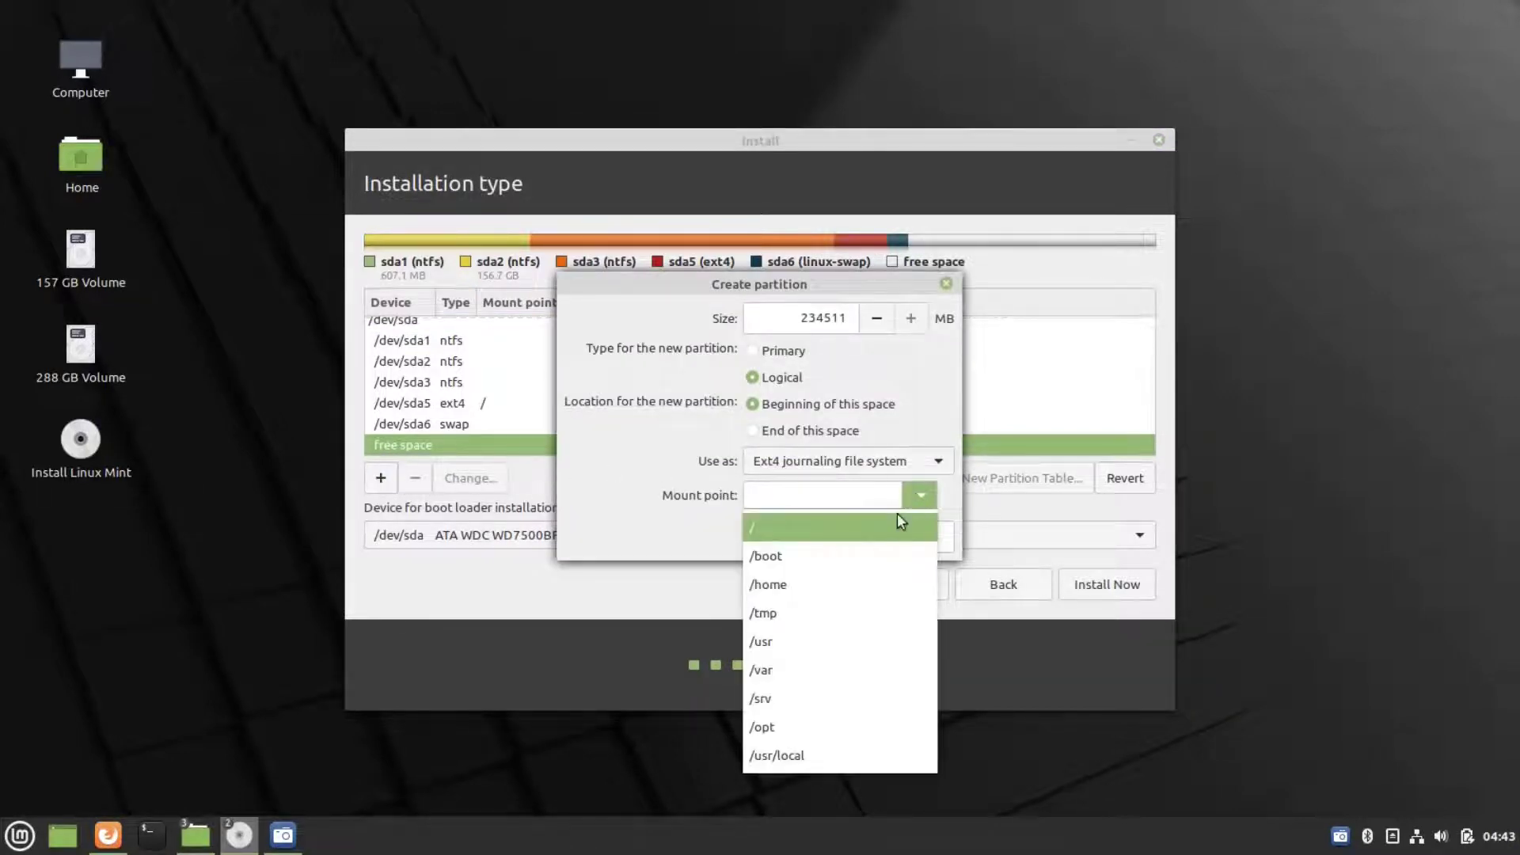
left_click(825, 585)
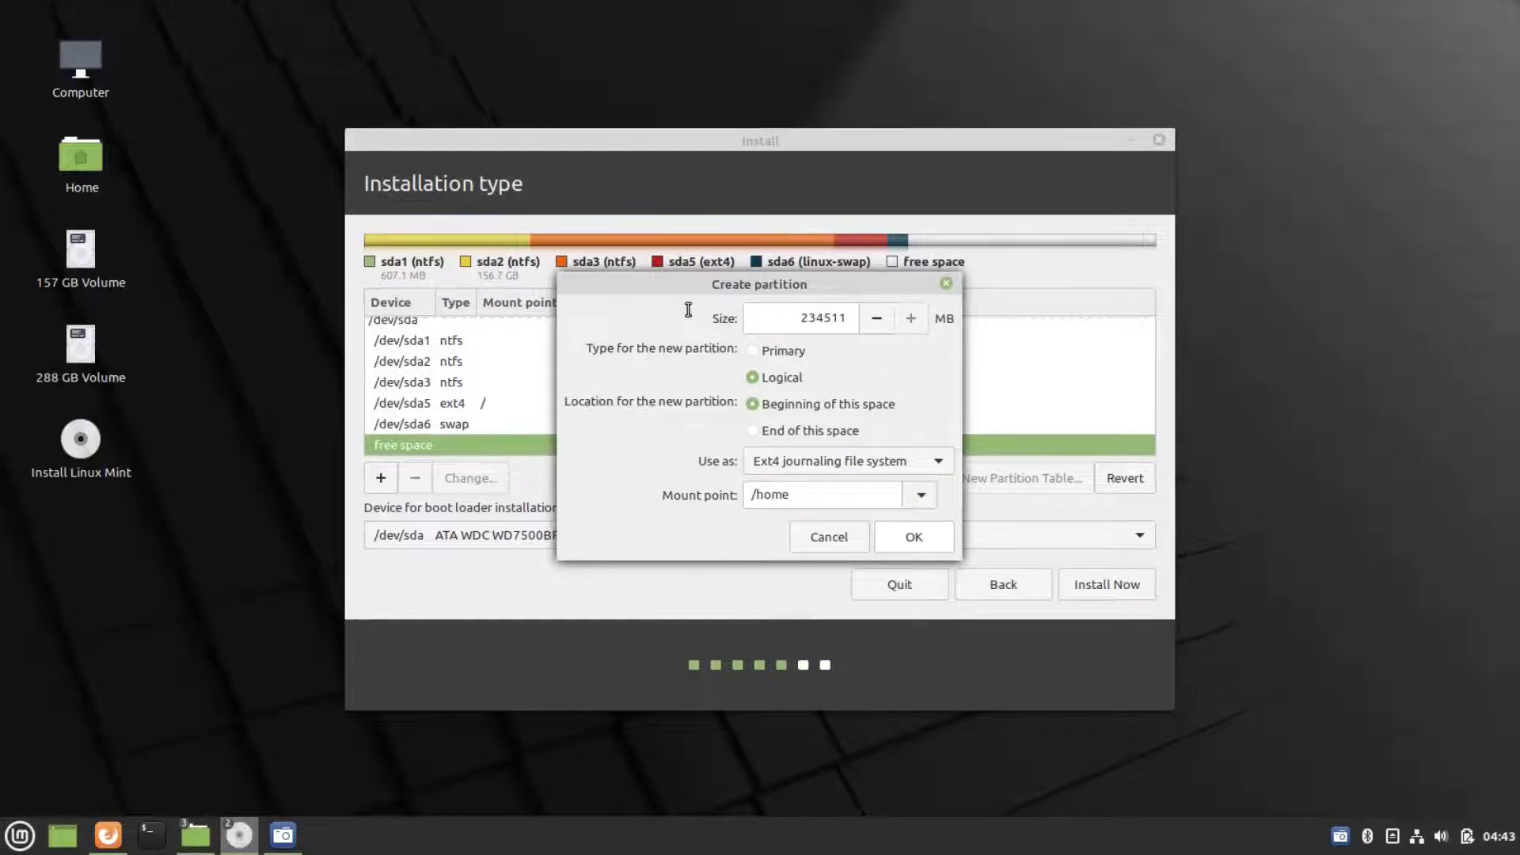
left_click(900, 536)
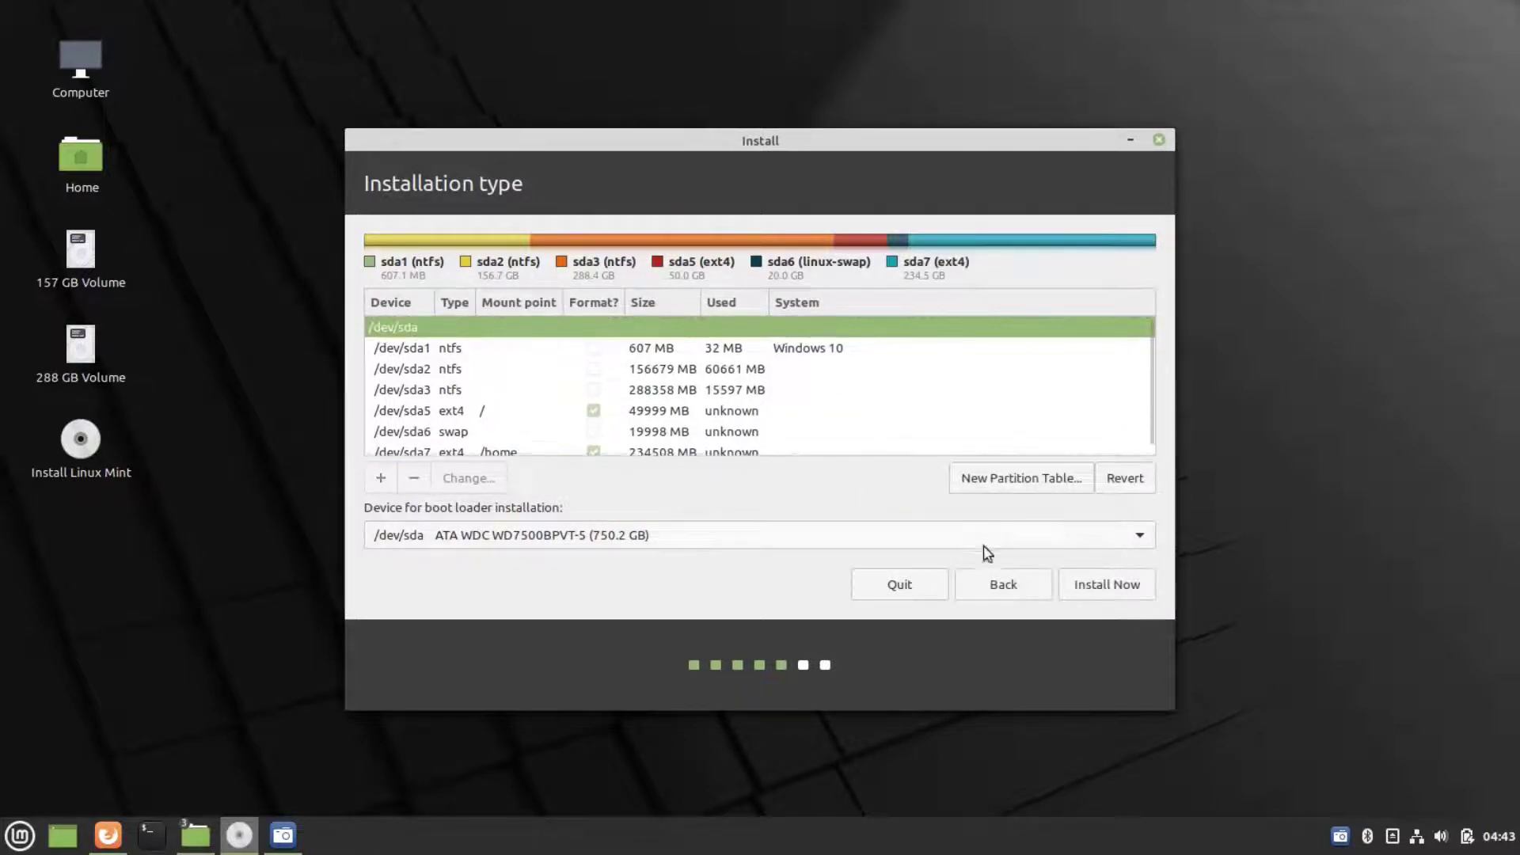
left_click(1109, 586)
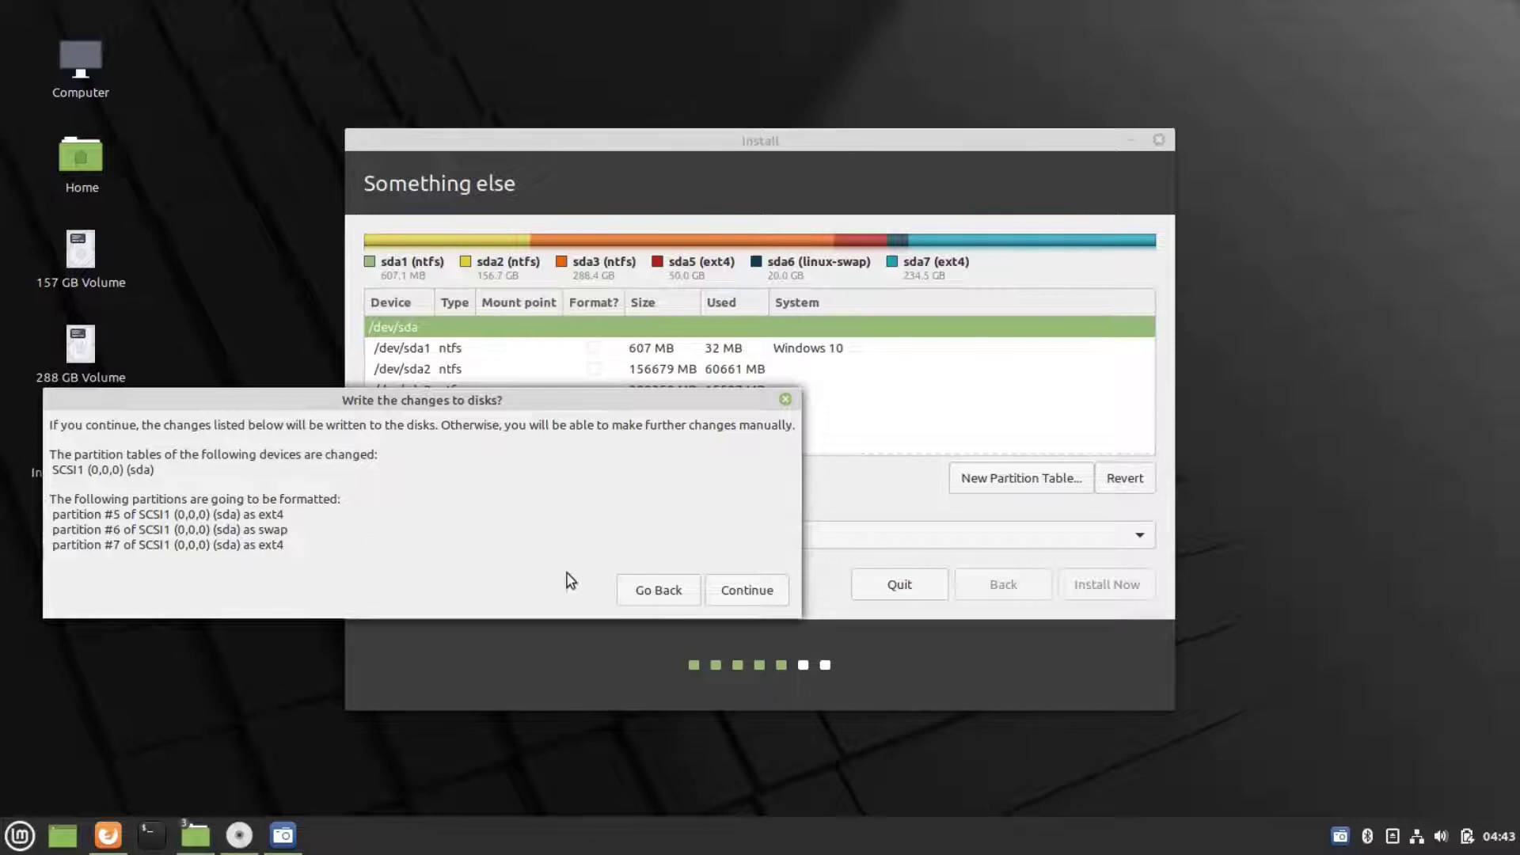
- Confirm disk changes, keep Kolkata, and enter the user's name, password and automatic login
left_click(744, 596)
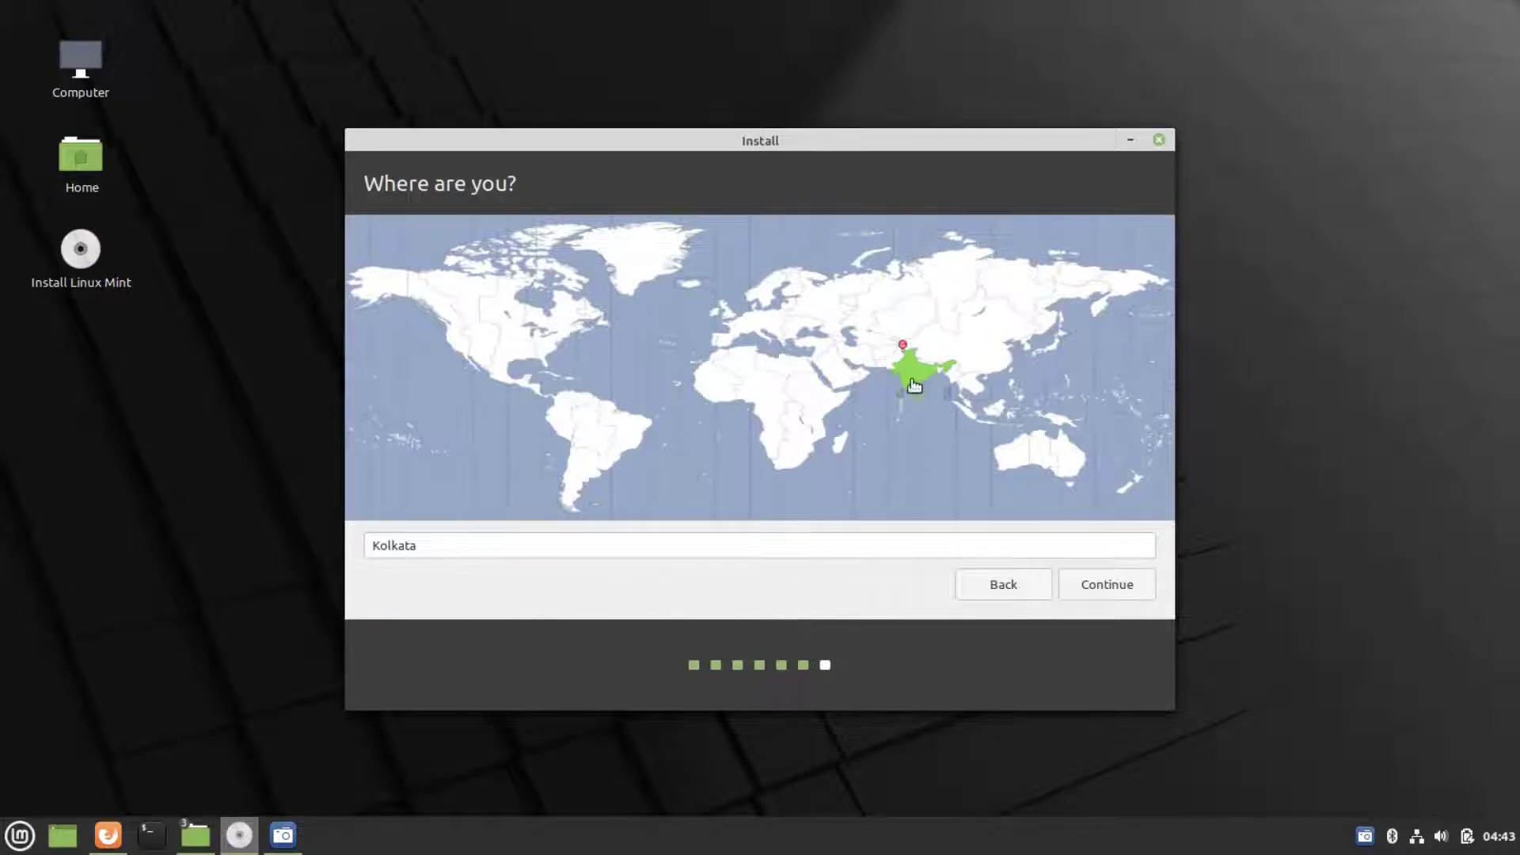
left_click(1116, 590)
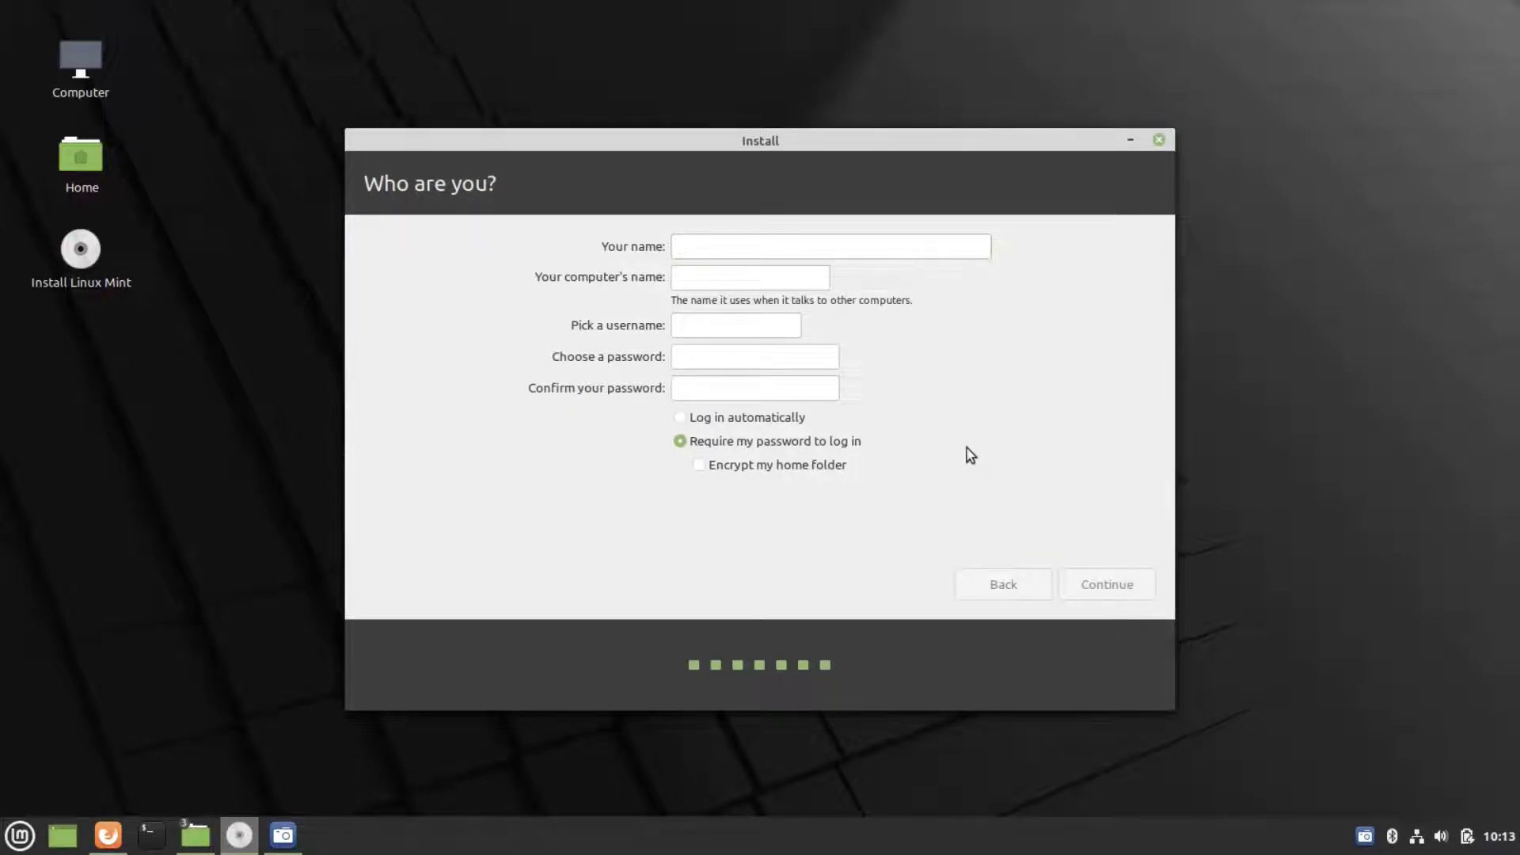
type("Rithms")
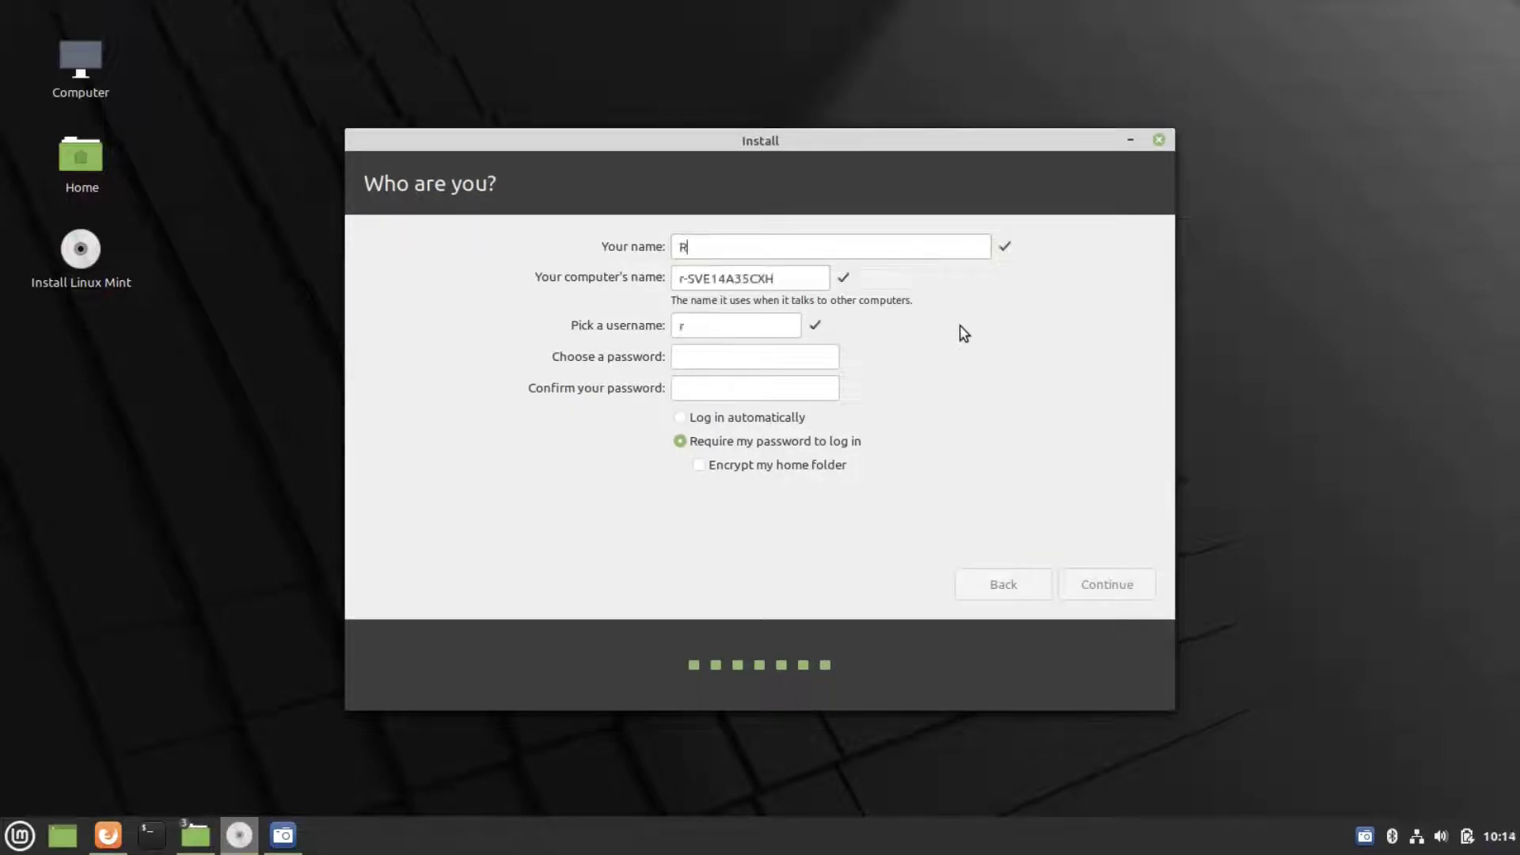
left_click(747, 417)
left_click(750, 353)
type("12345678901")
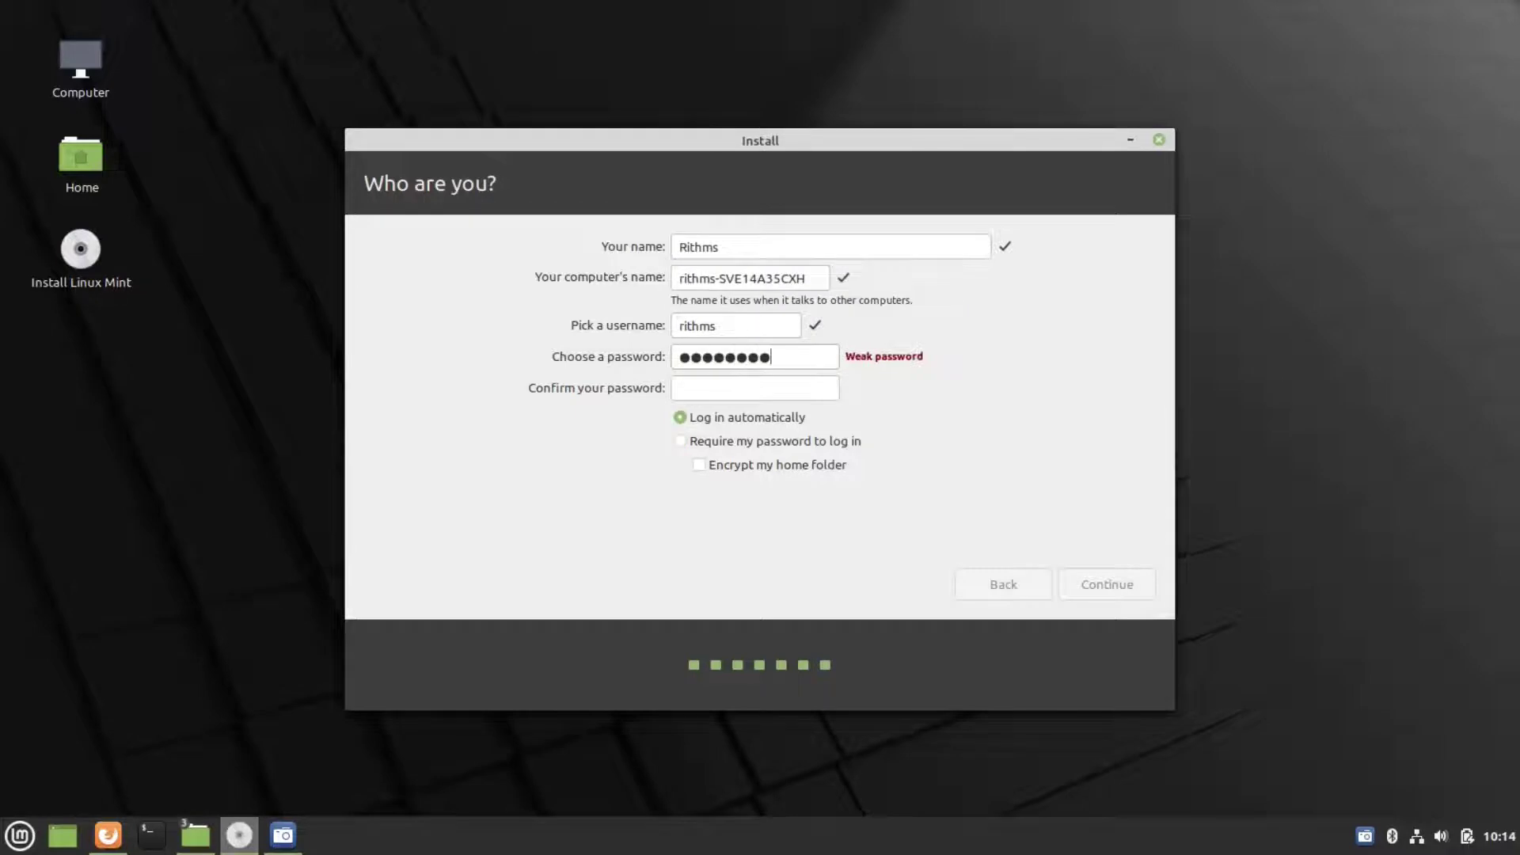
key("Tab")
type("12345678901")
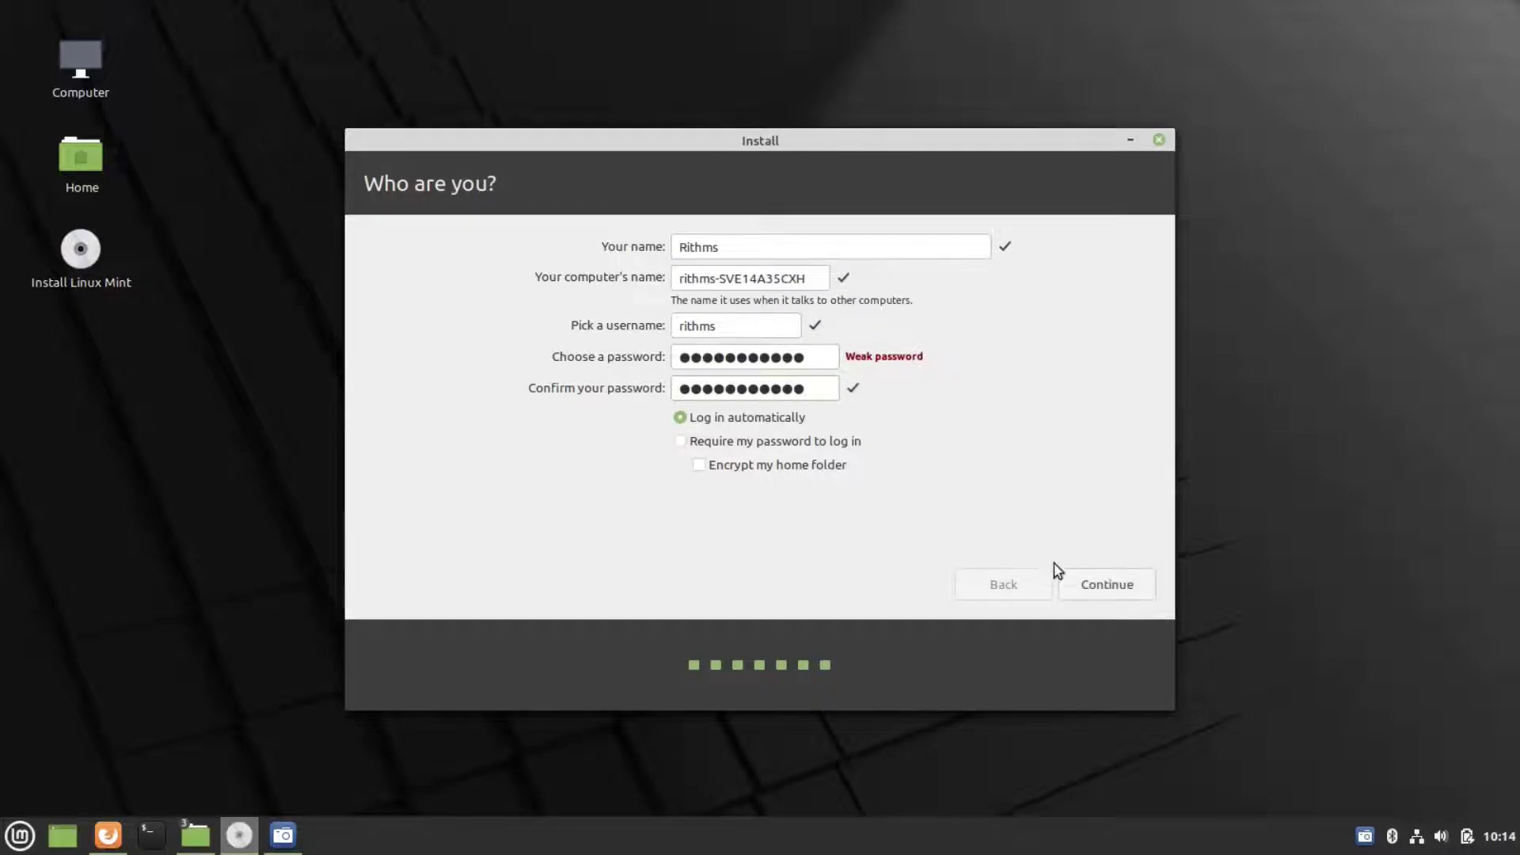
left_click(1104, 584)
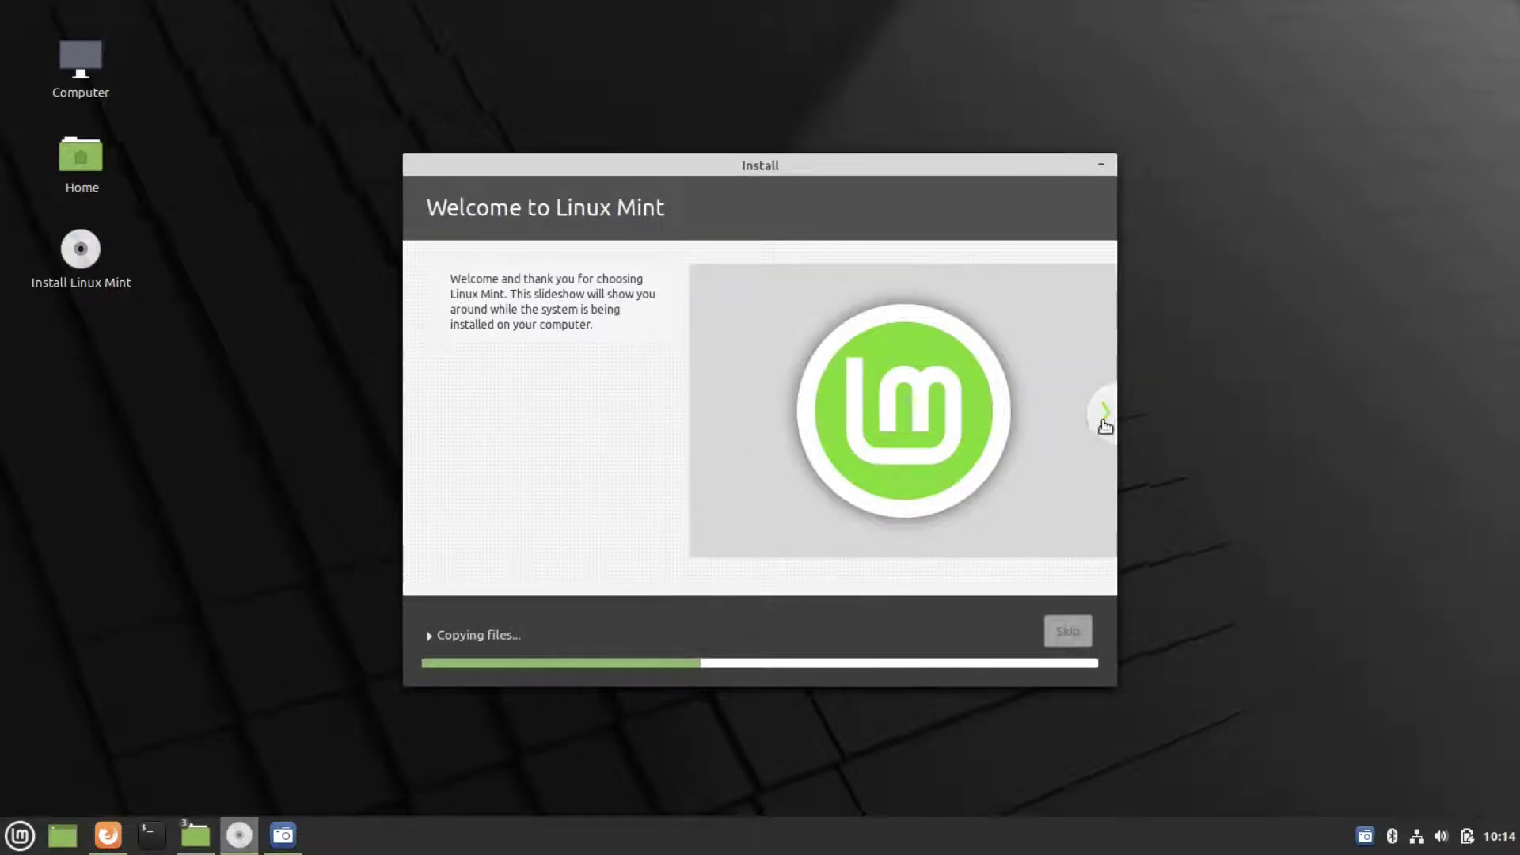
- Page through the install slideshow up to the Find help page while files copy
left_click(1104, 413)
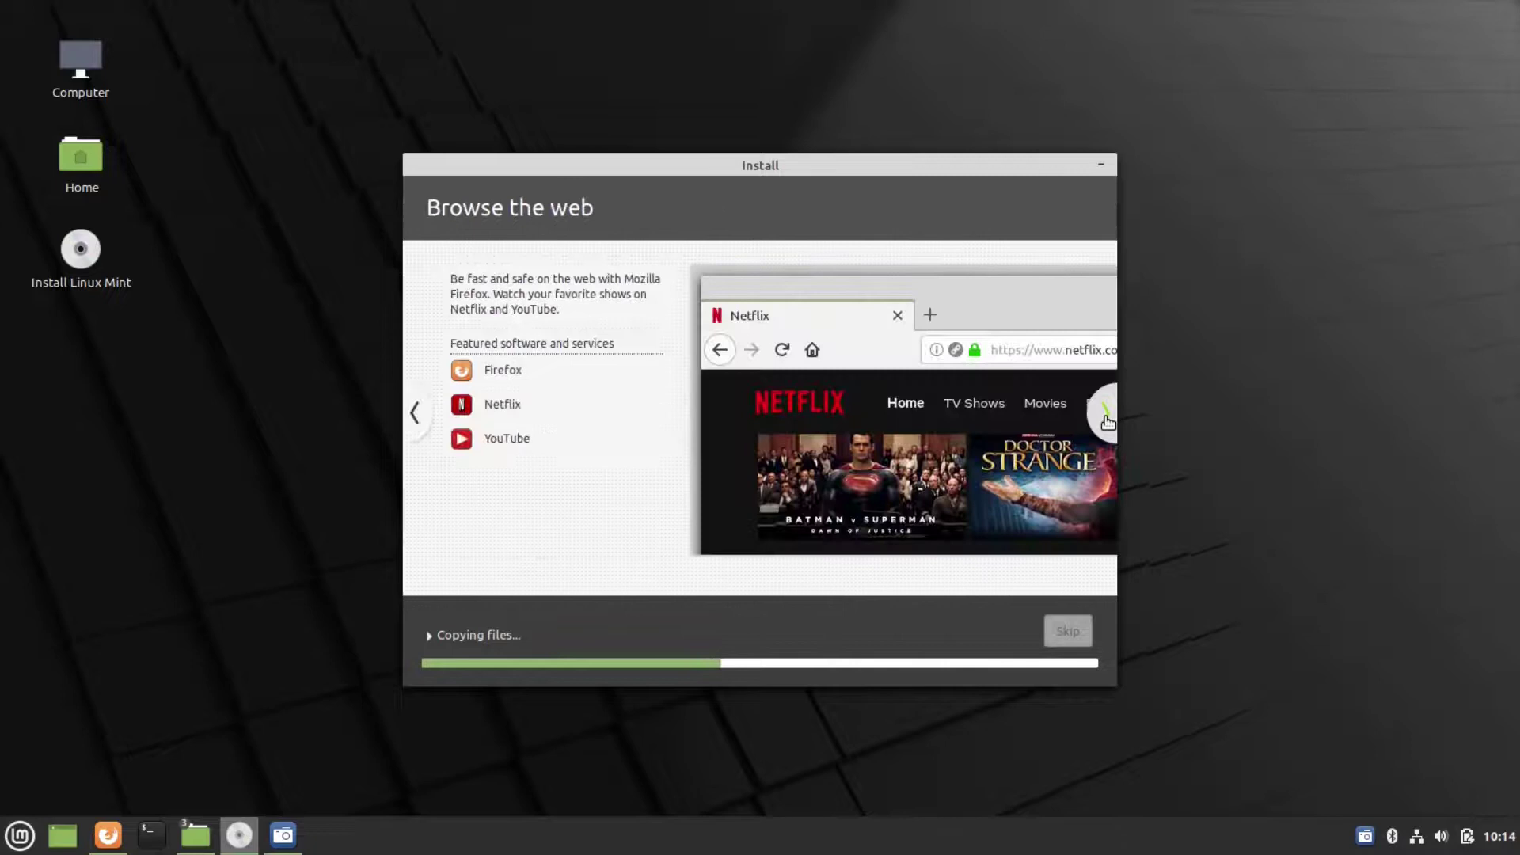
left_click(1105, 415)
left_click(1105, 415)
left_click(1106, 415)
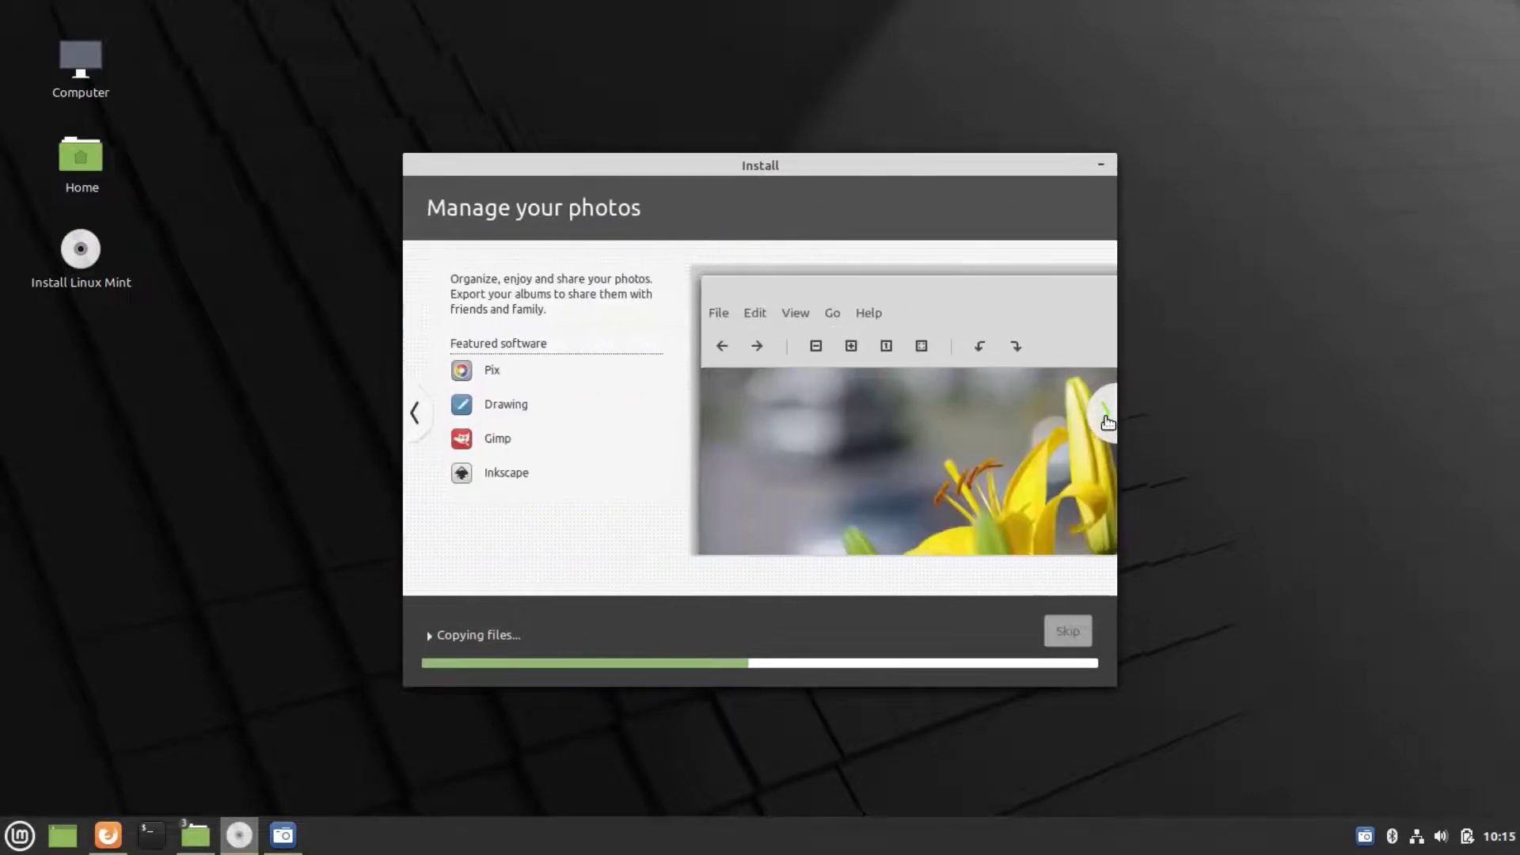
left_click(1106, 416)
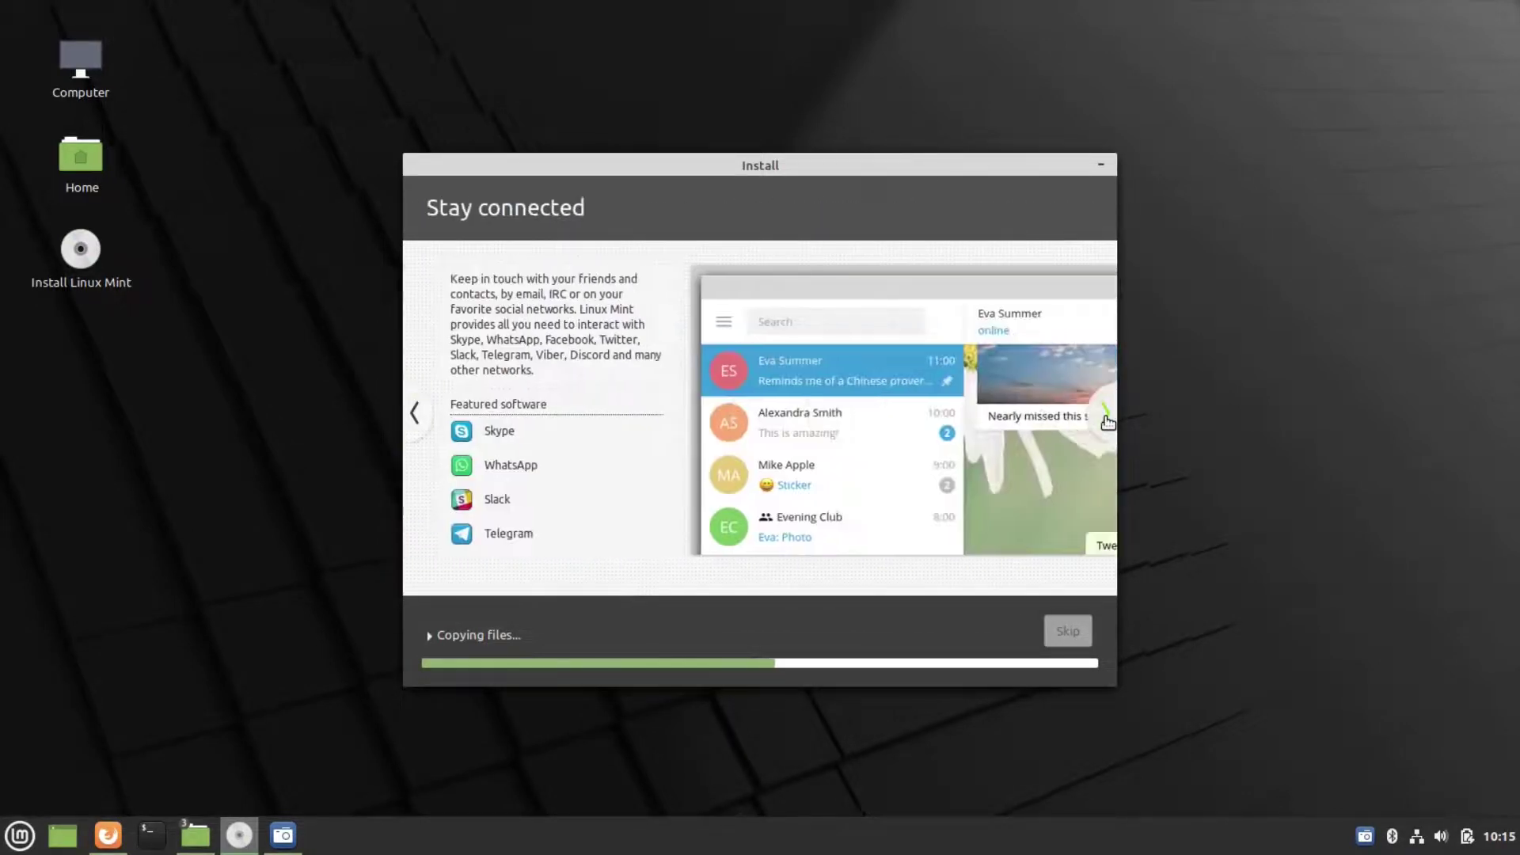
left_click(1106, 418)
left_click(1106, 418)
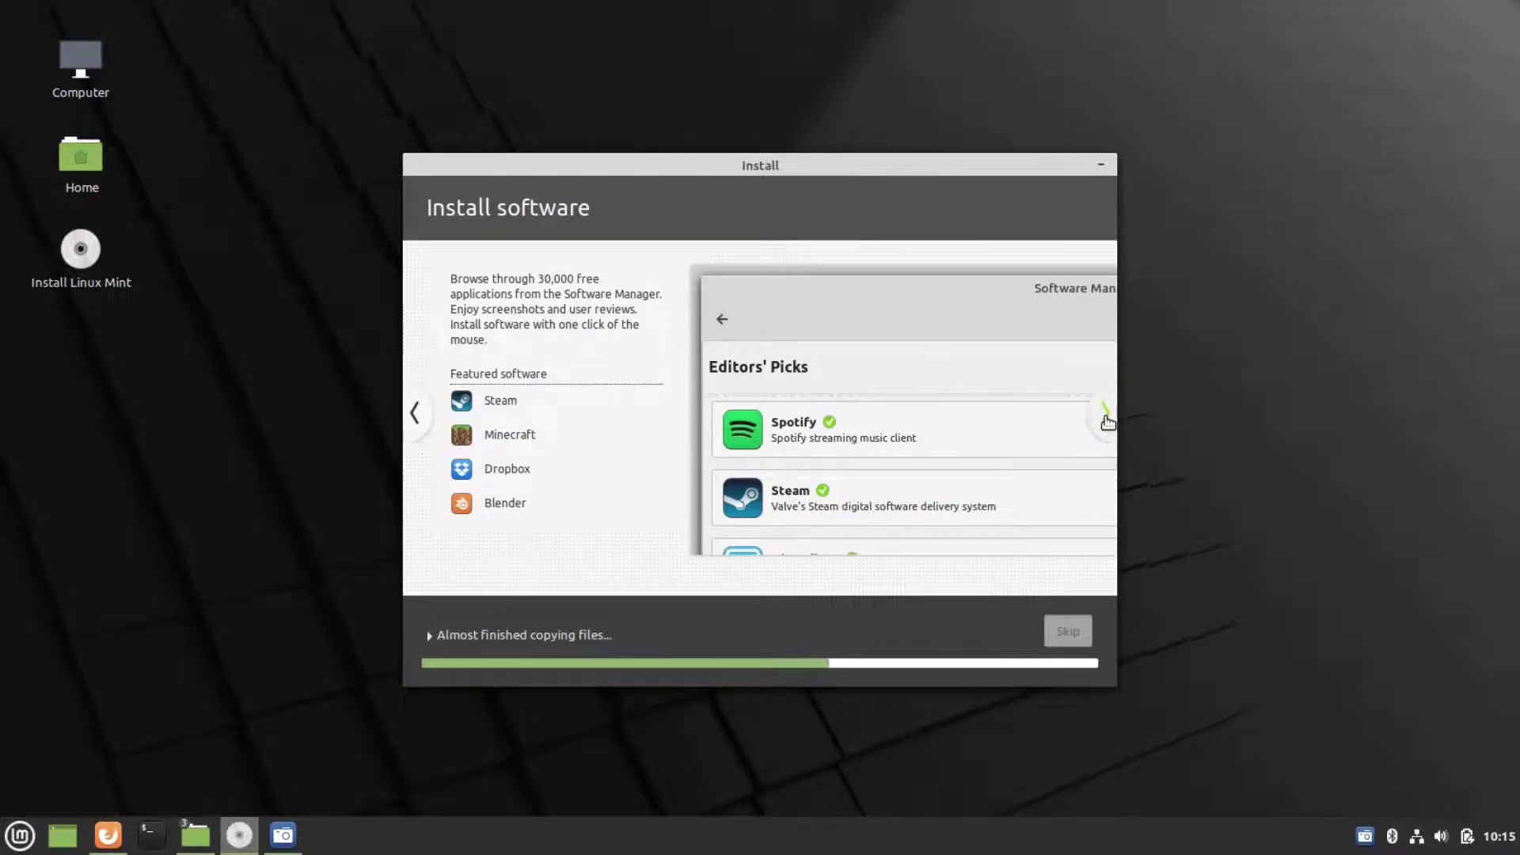
left_click(1106, 418)
left_click(1106, 418)
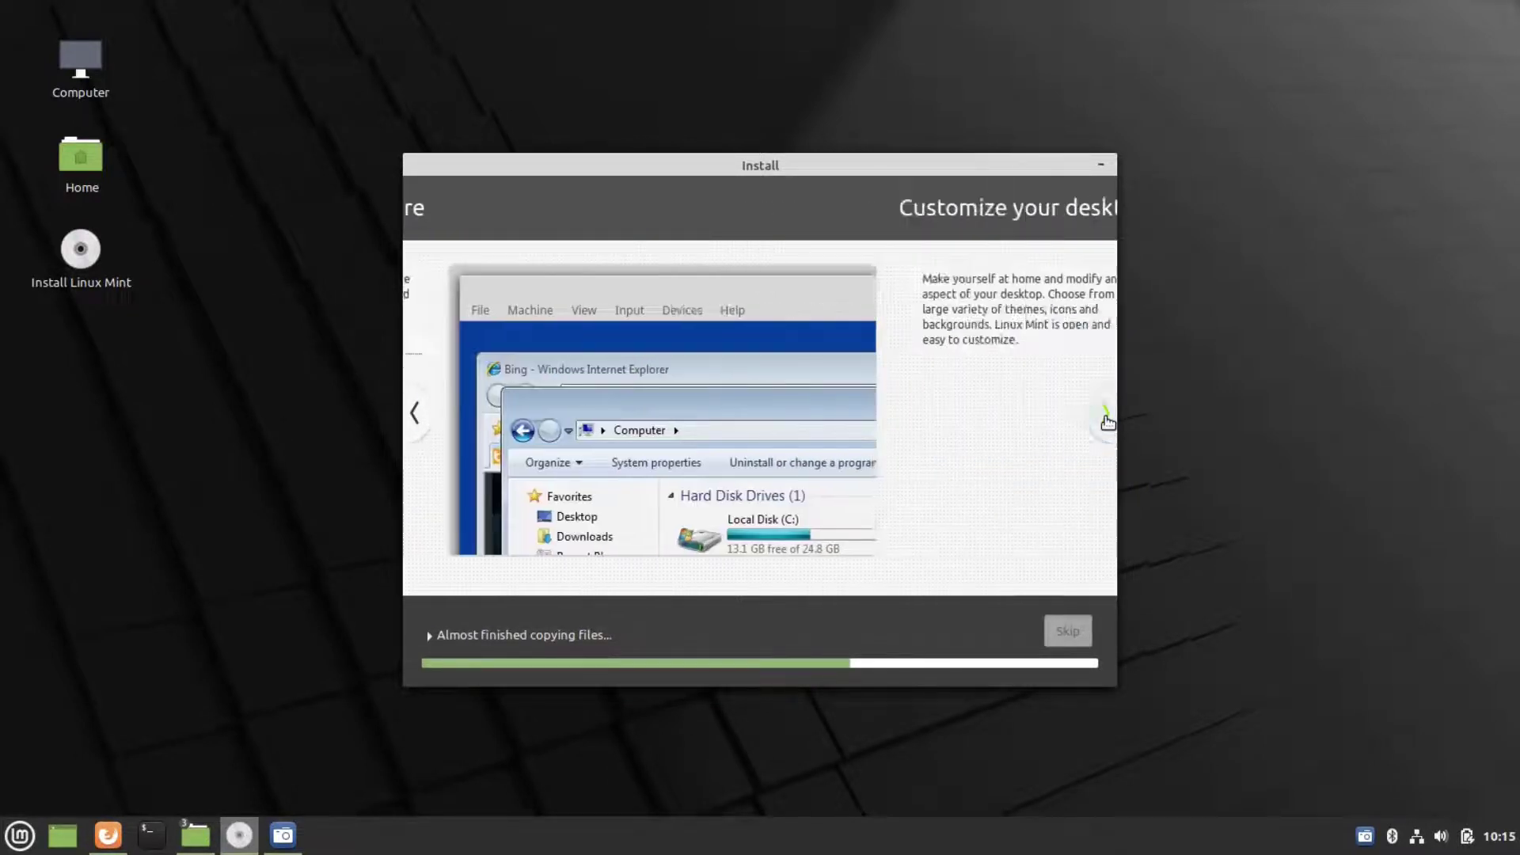
left_click(1106, 418)
left_click(1106, 418)
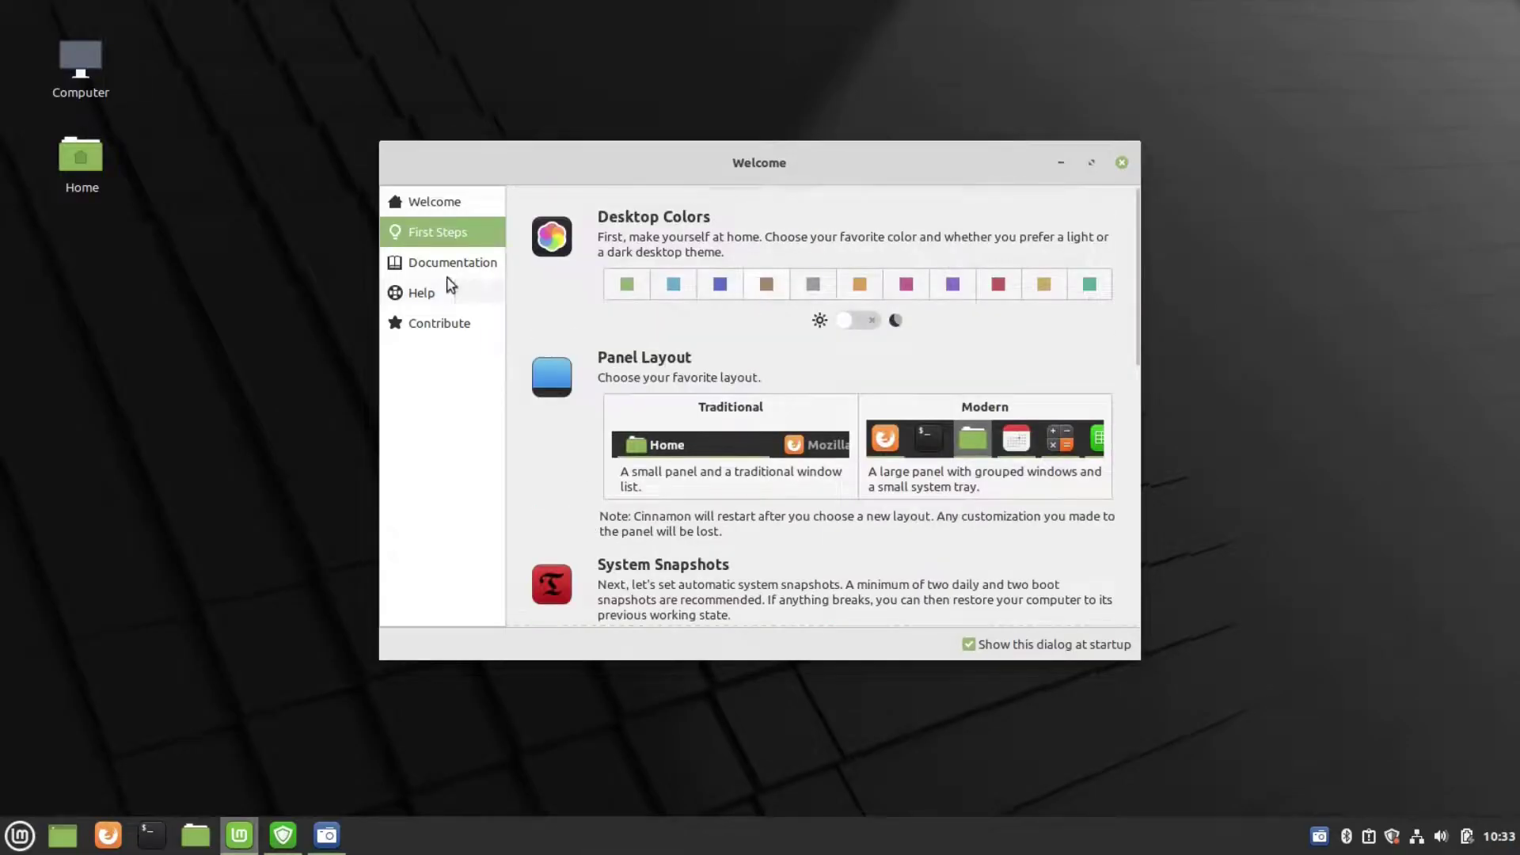
- View the Welcome Screen's Documentation, Contribute and Help pages, then close the window
left_click(446, 269)
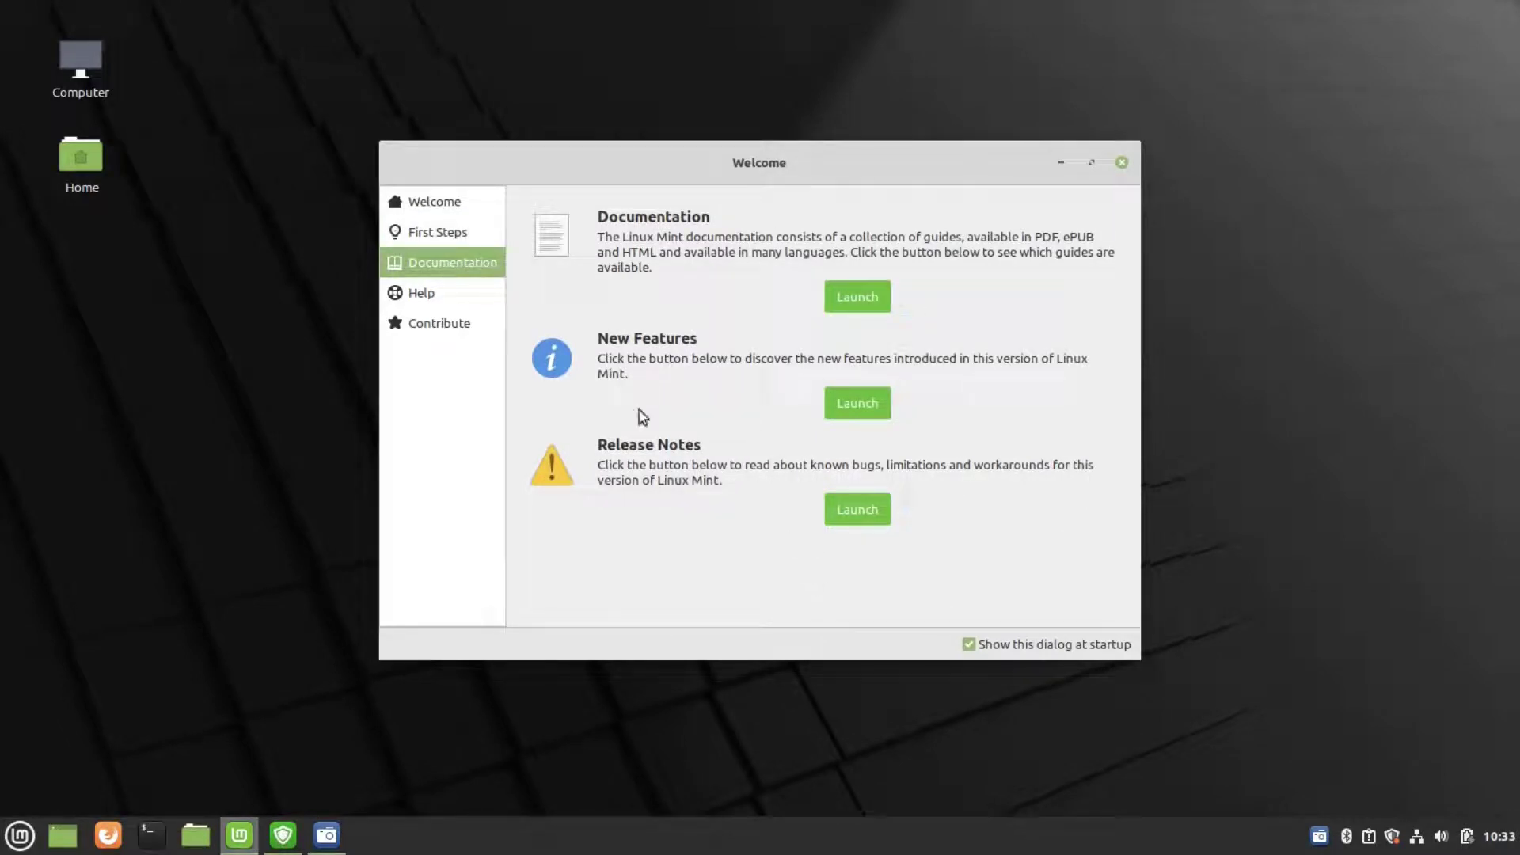
left_click(430, 313)
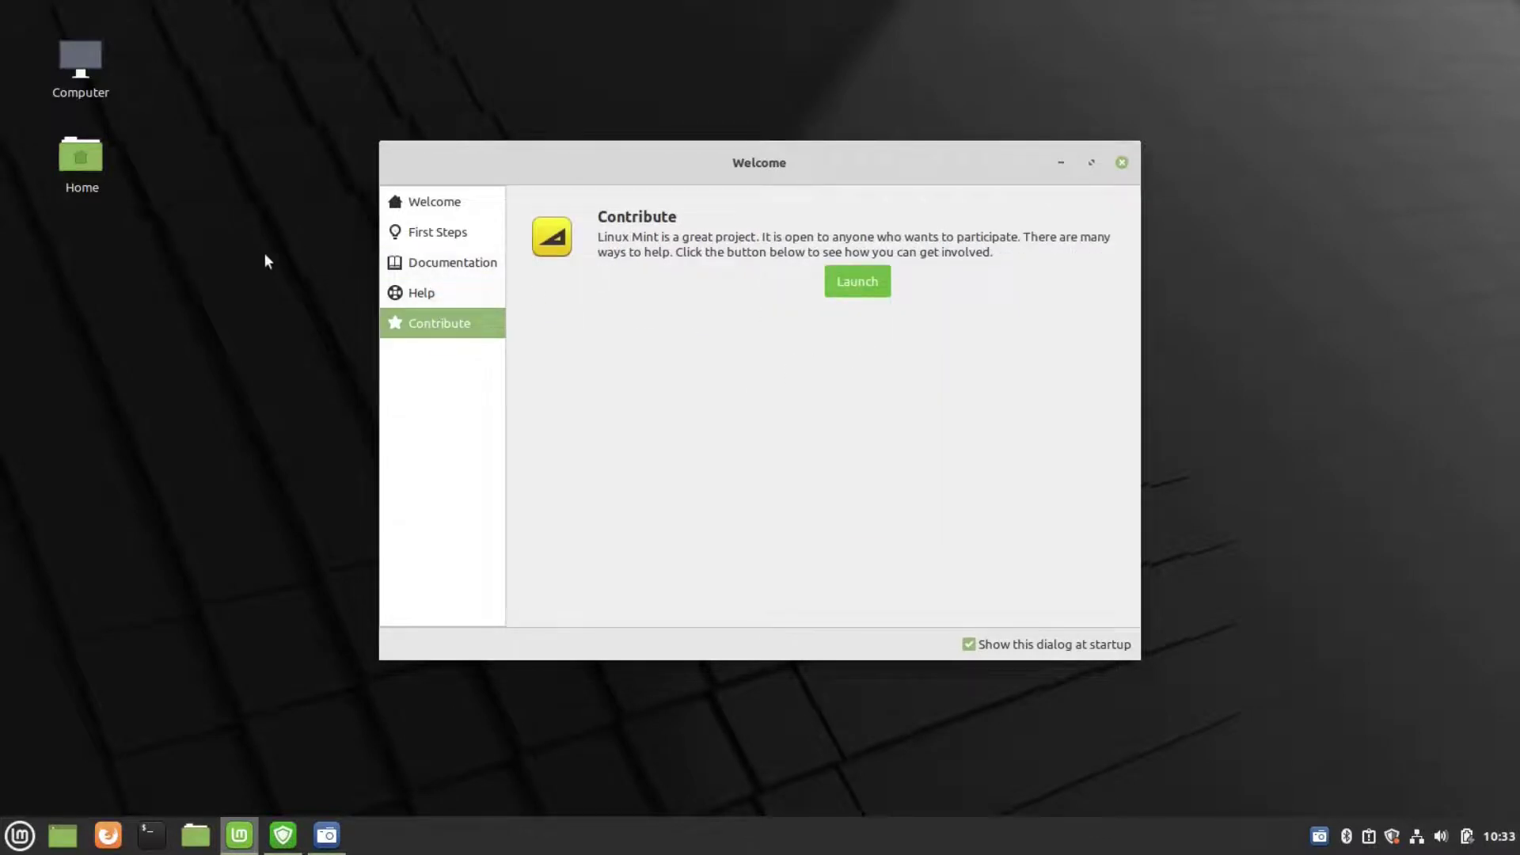
left_click(493, 298)
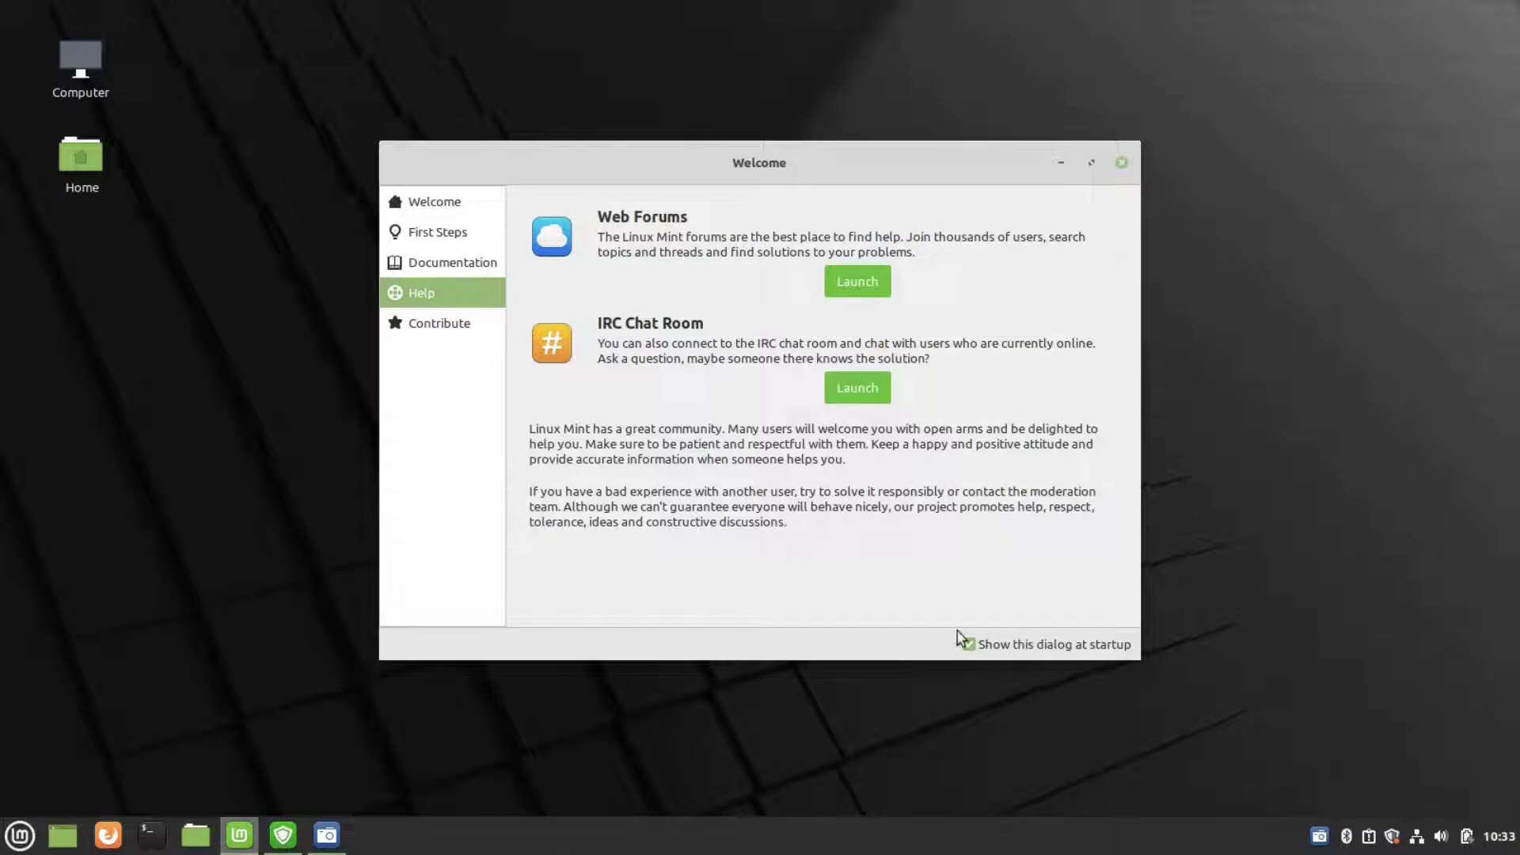
left_click(1122, 163)
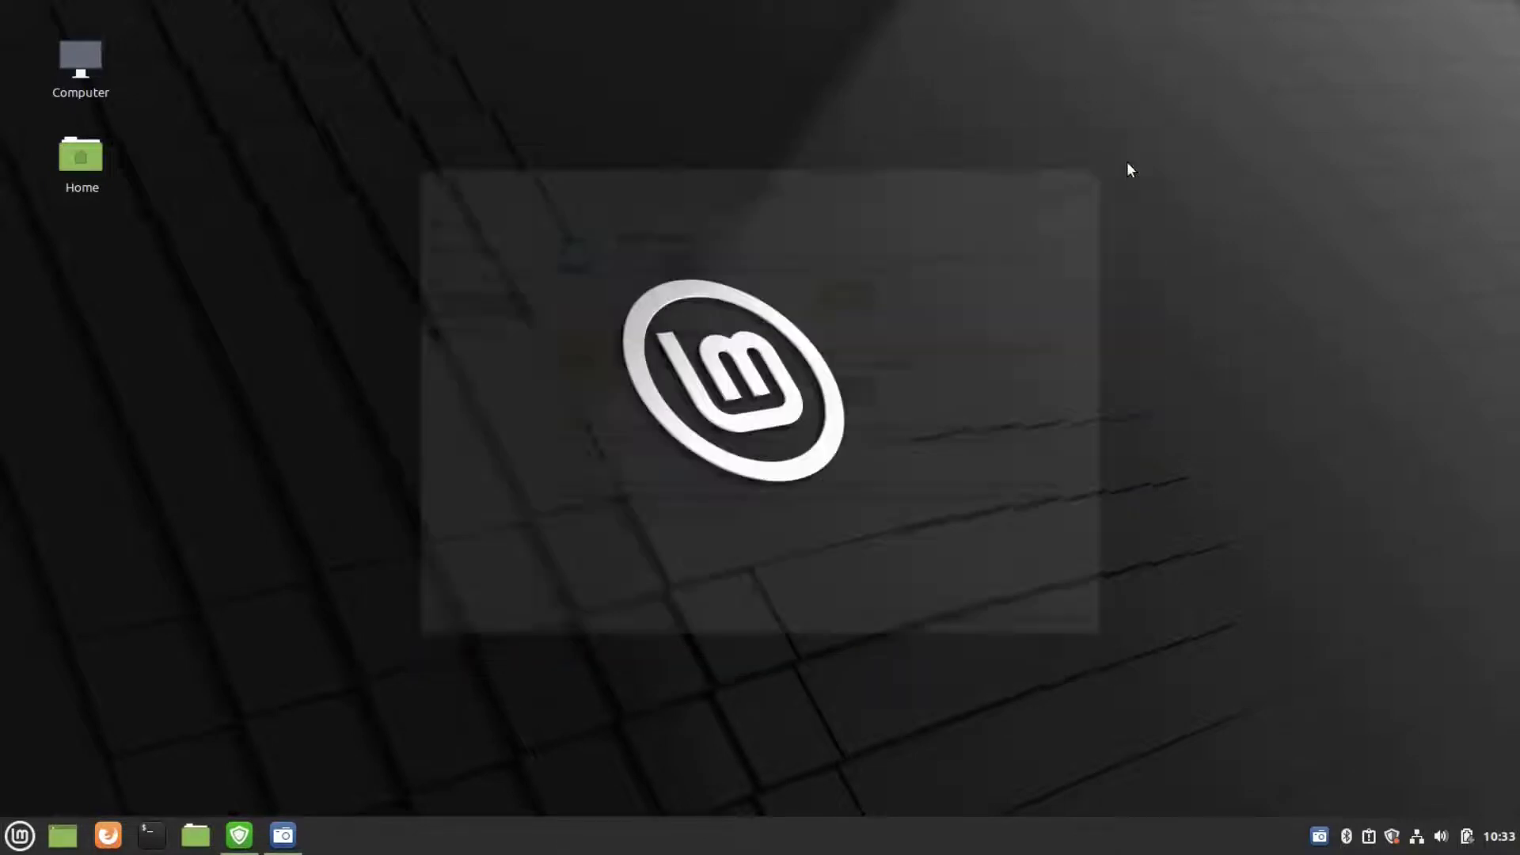
- Open Update Manager, accept the local mirror switch with the password, and close Software Sources
left_click(239, 835)
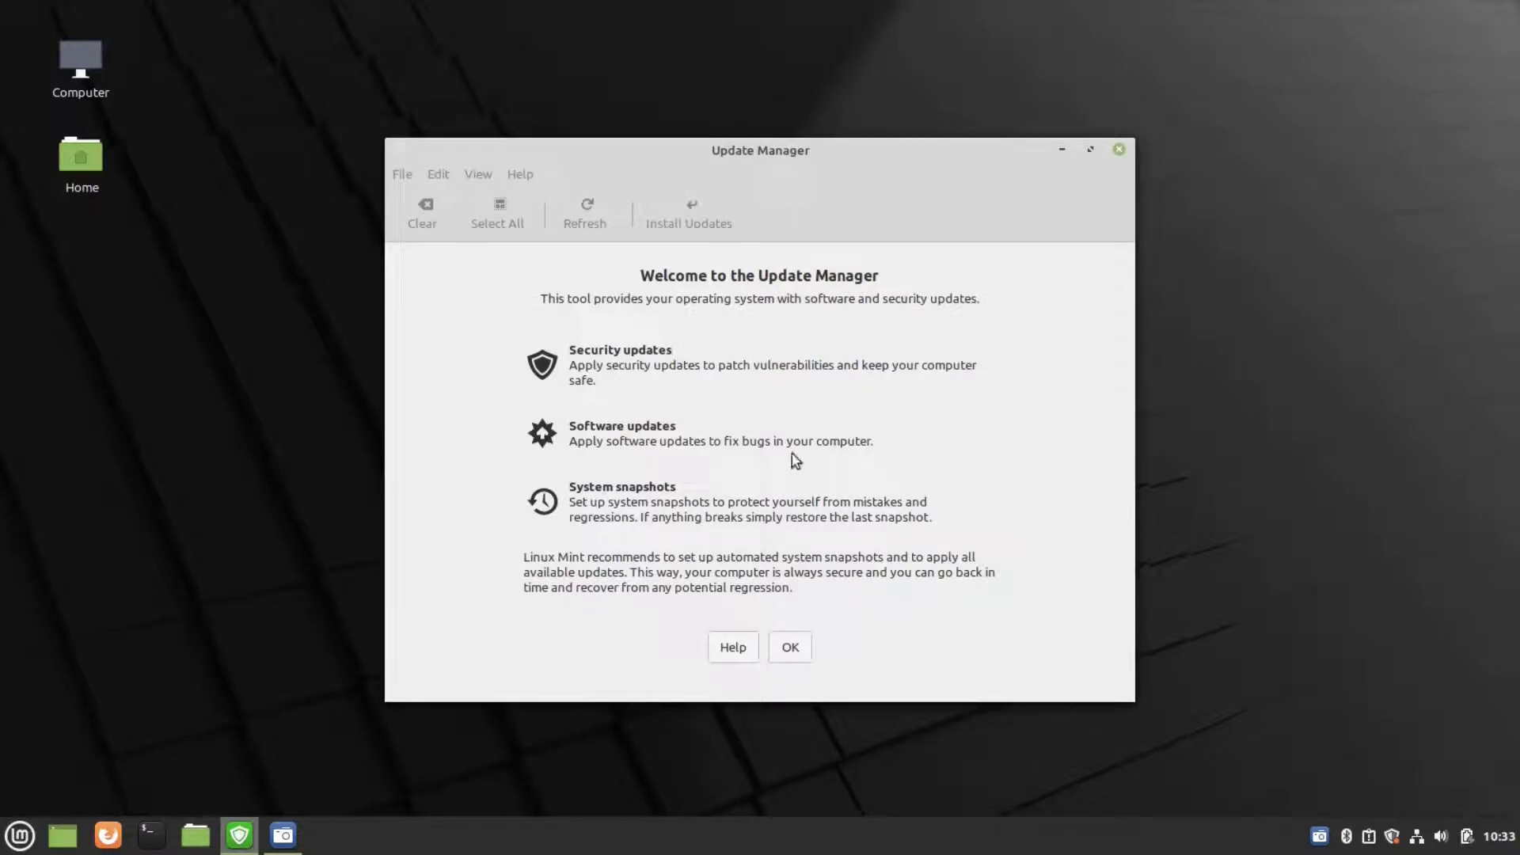
left_click(787, 648)
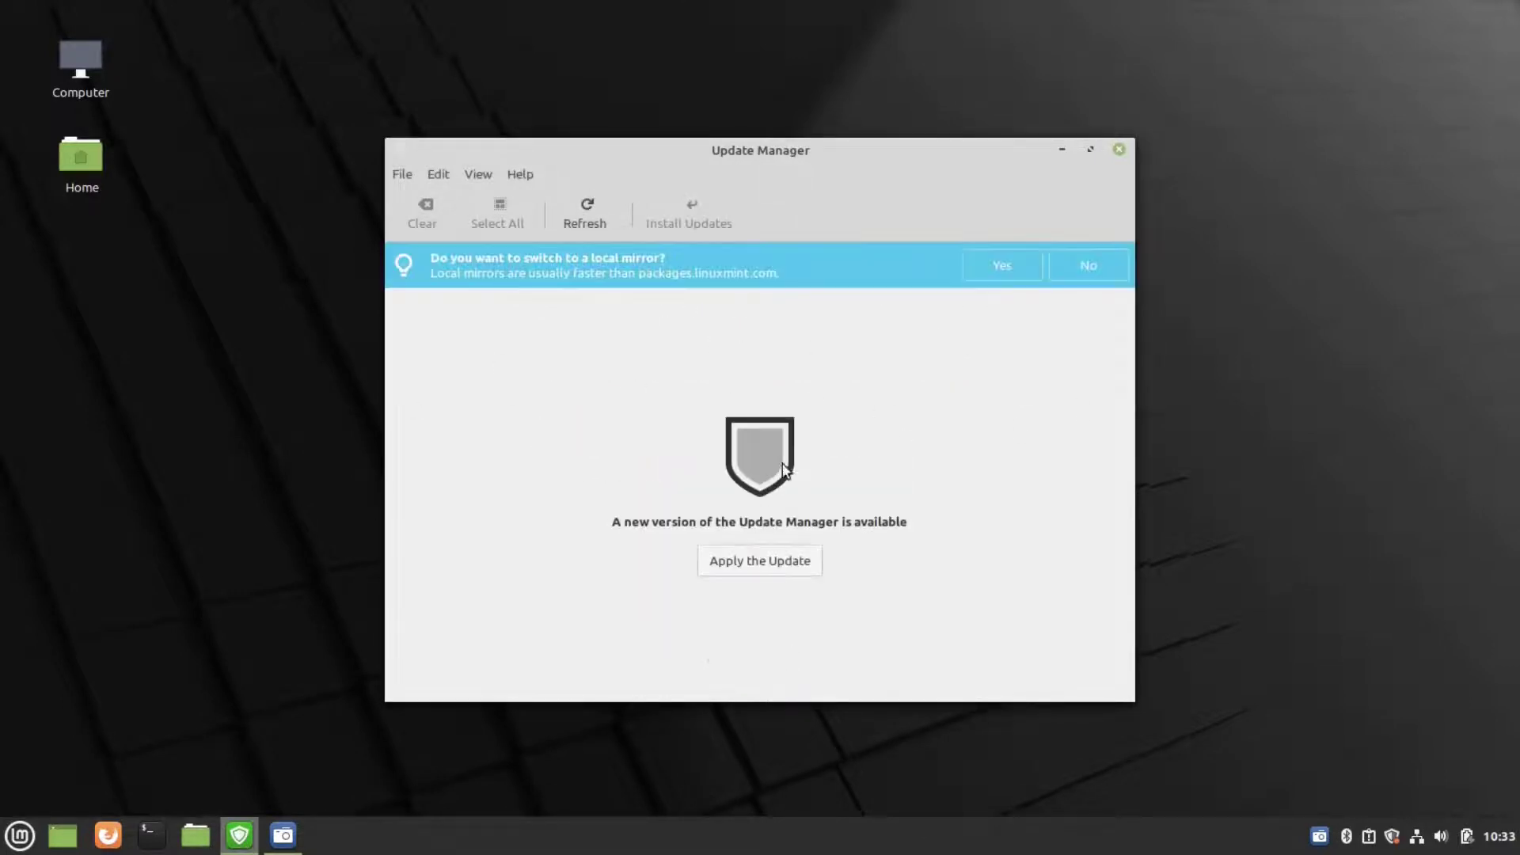
left_click(1000, 266)
type("password")
key("Return")
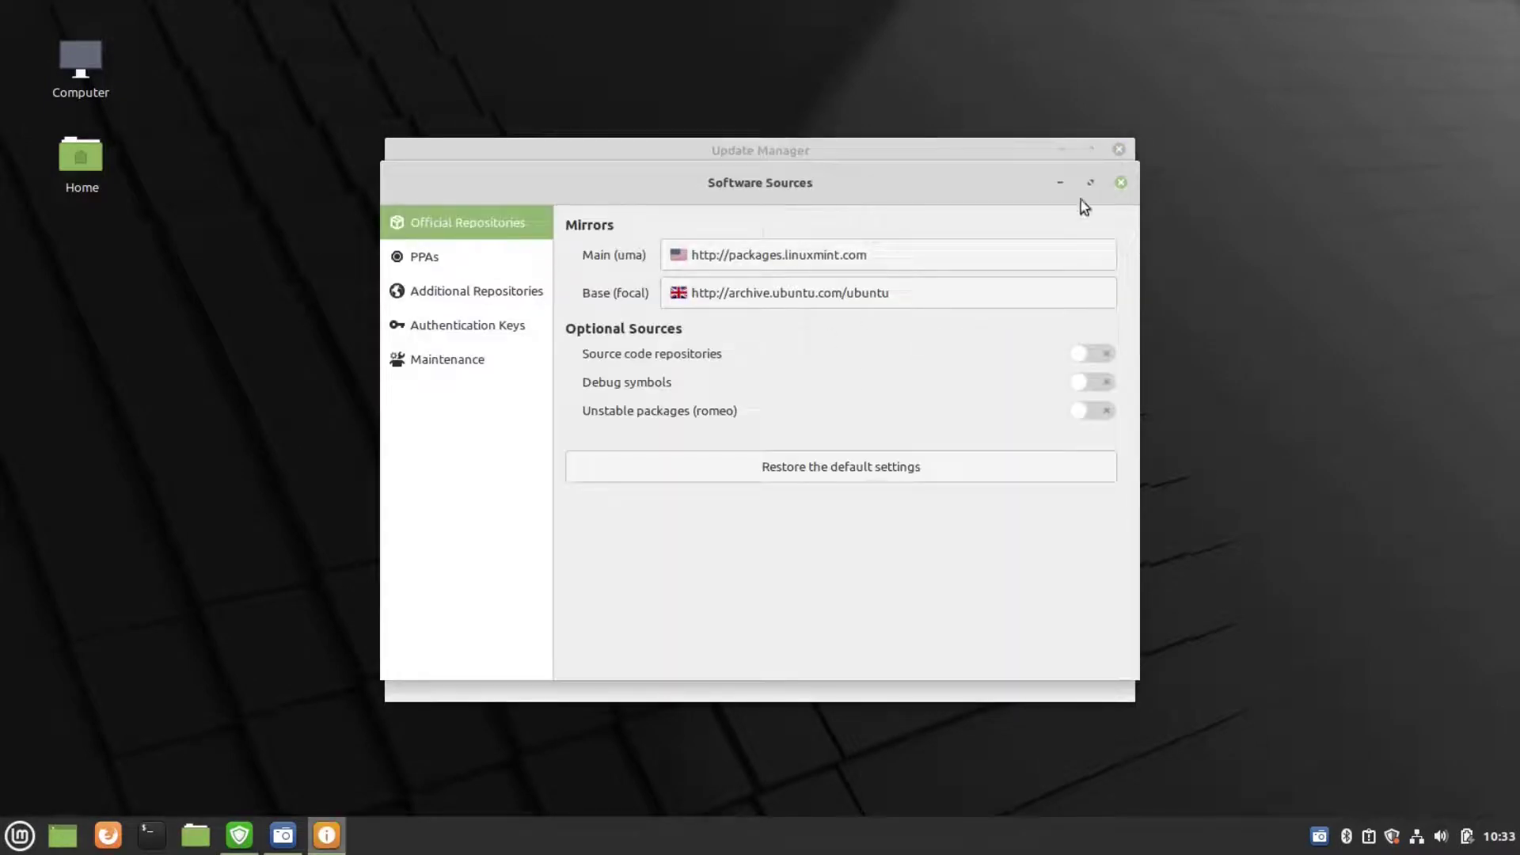
left_click(1121, 182)
- Authenticate the Update Manager self-update and bring its download progress into view
type("p")
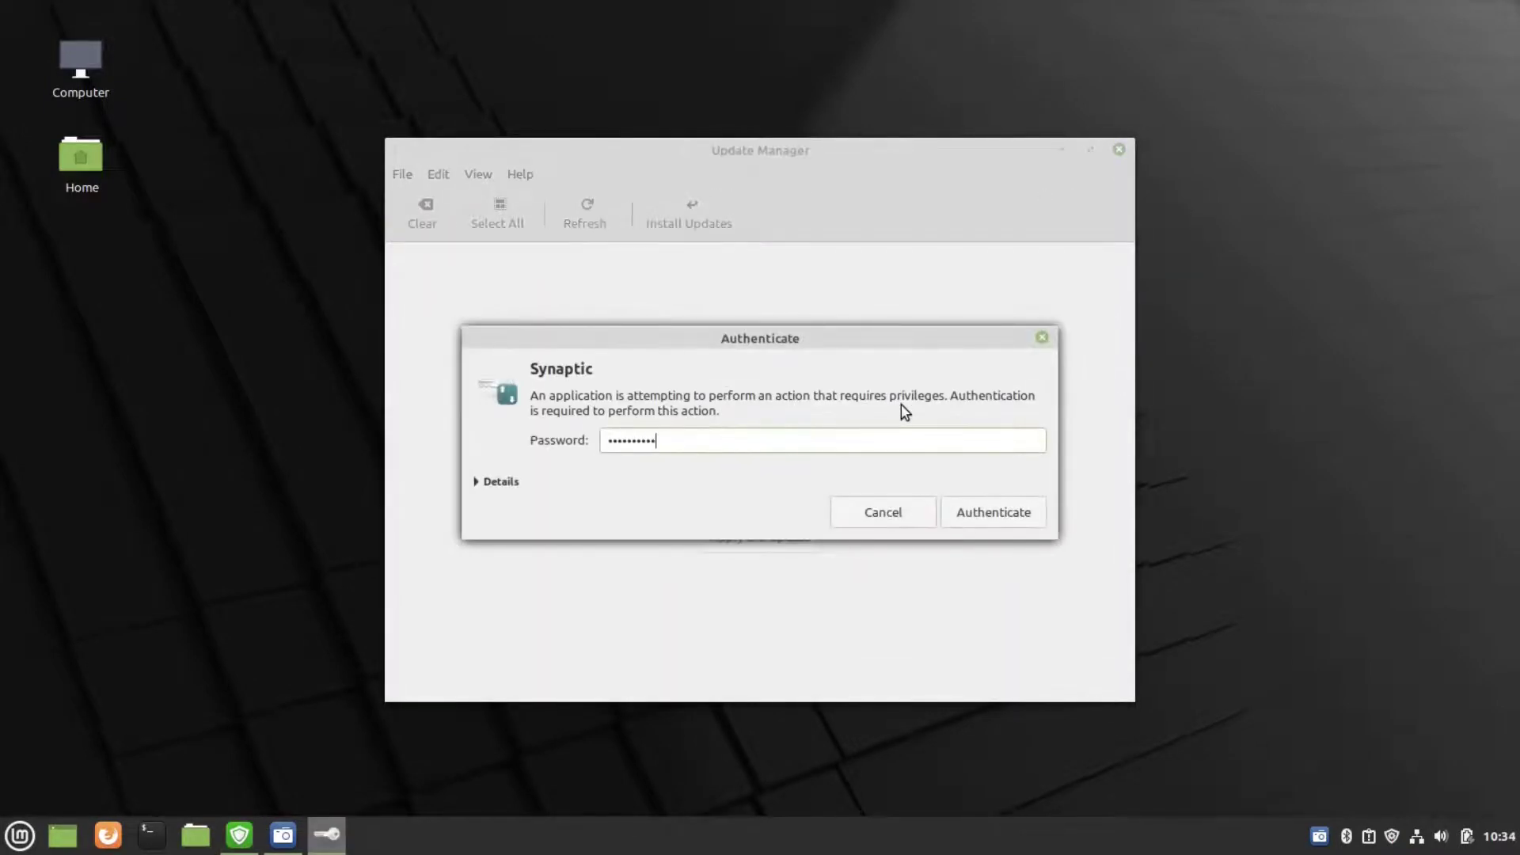
key("Return")
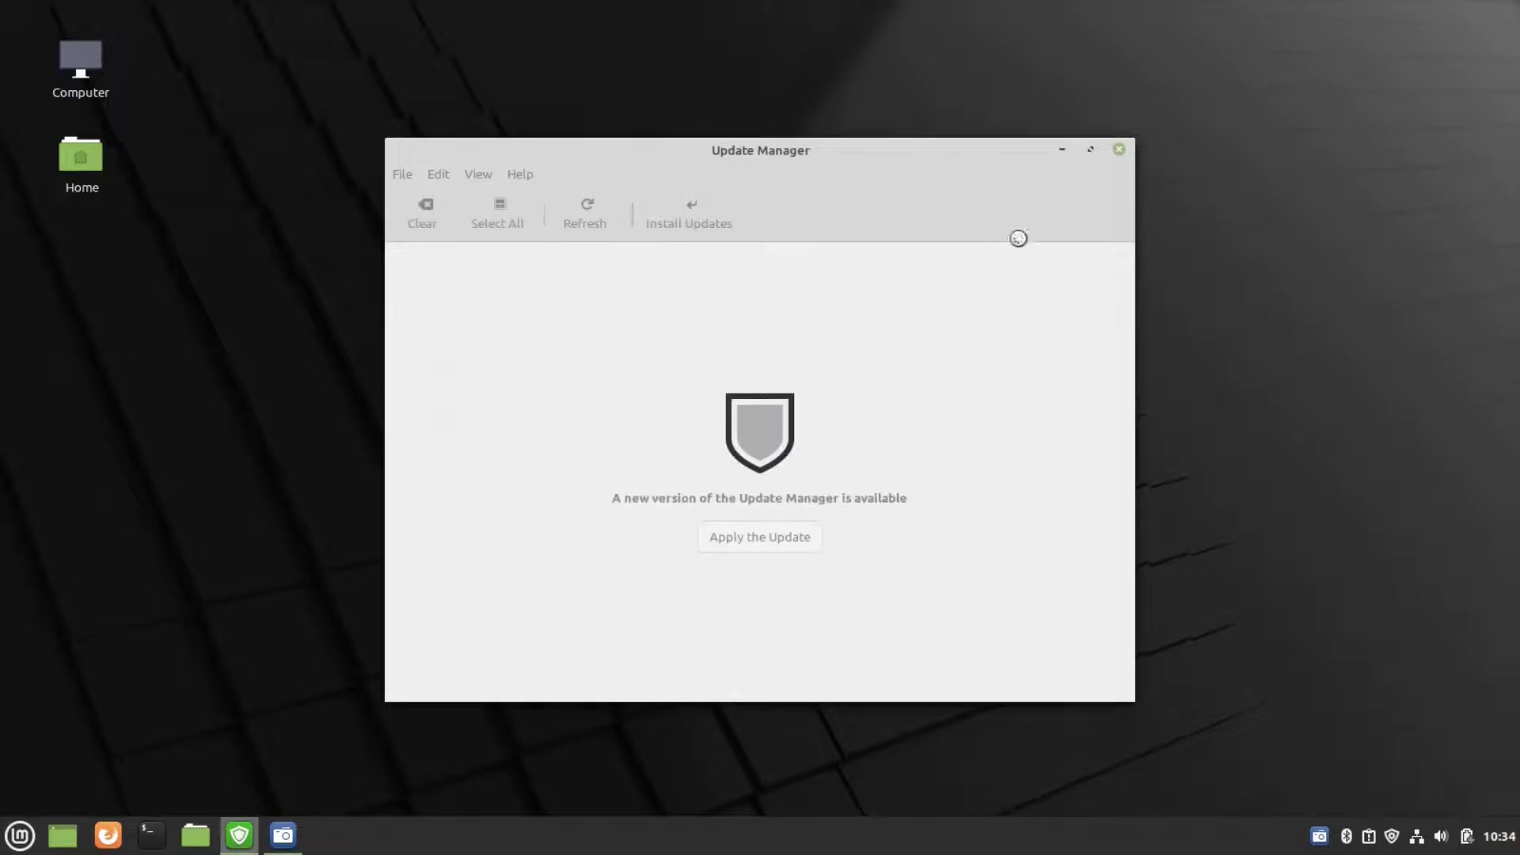
left_click(1065, 149)
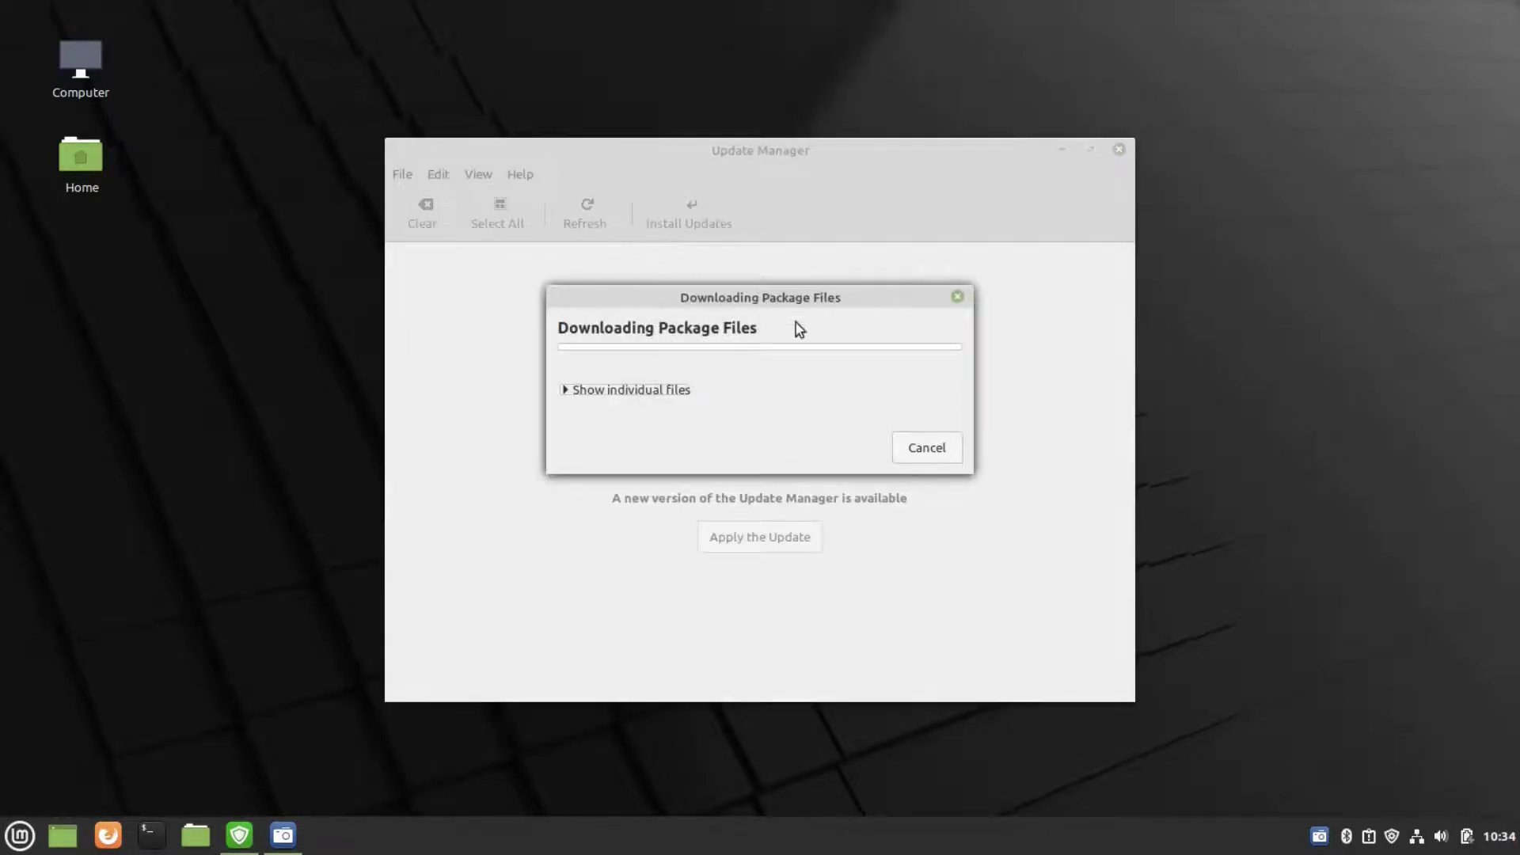
left_click(20, 835)
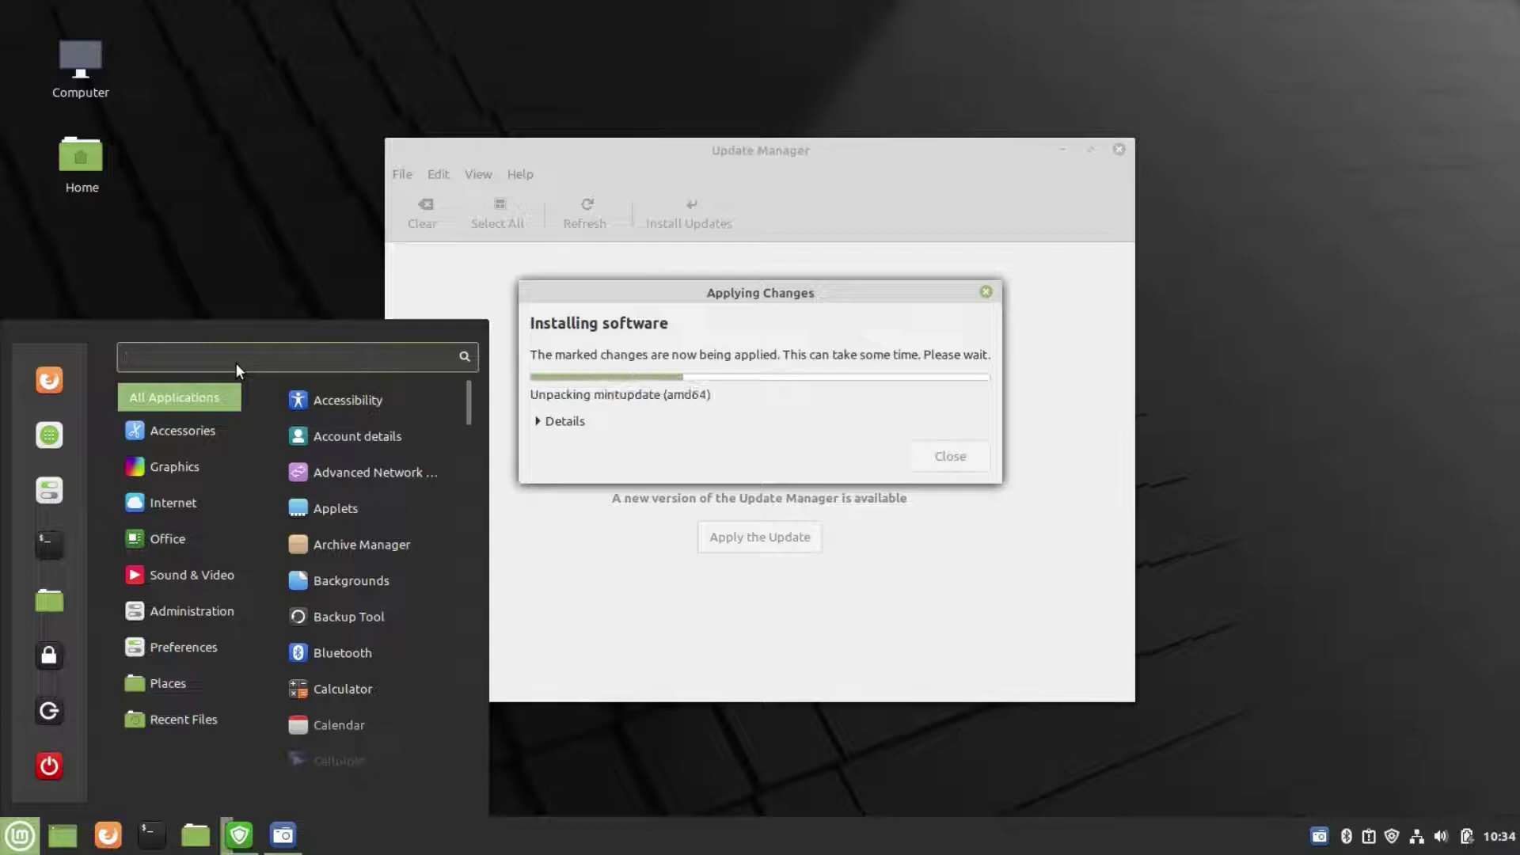
- Launch Software Manager from a 'softwa' menu search and maximize it
type("soft")
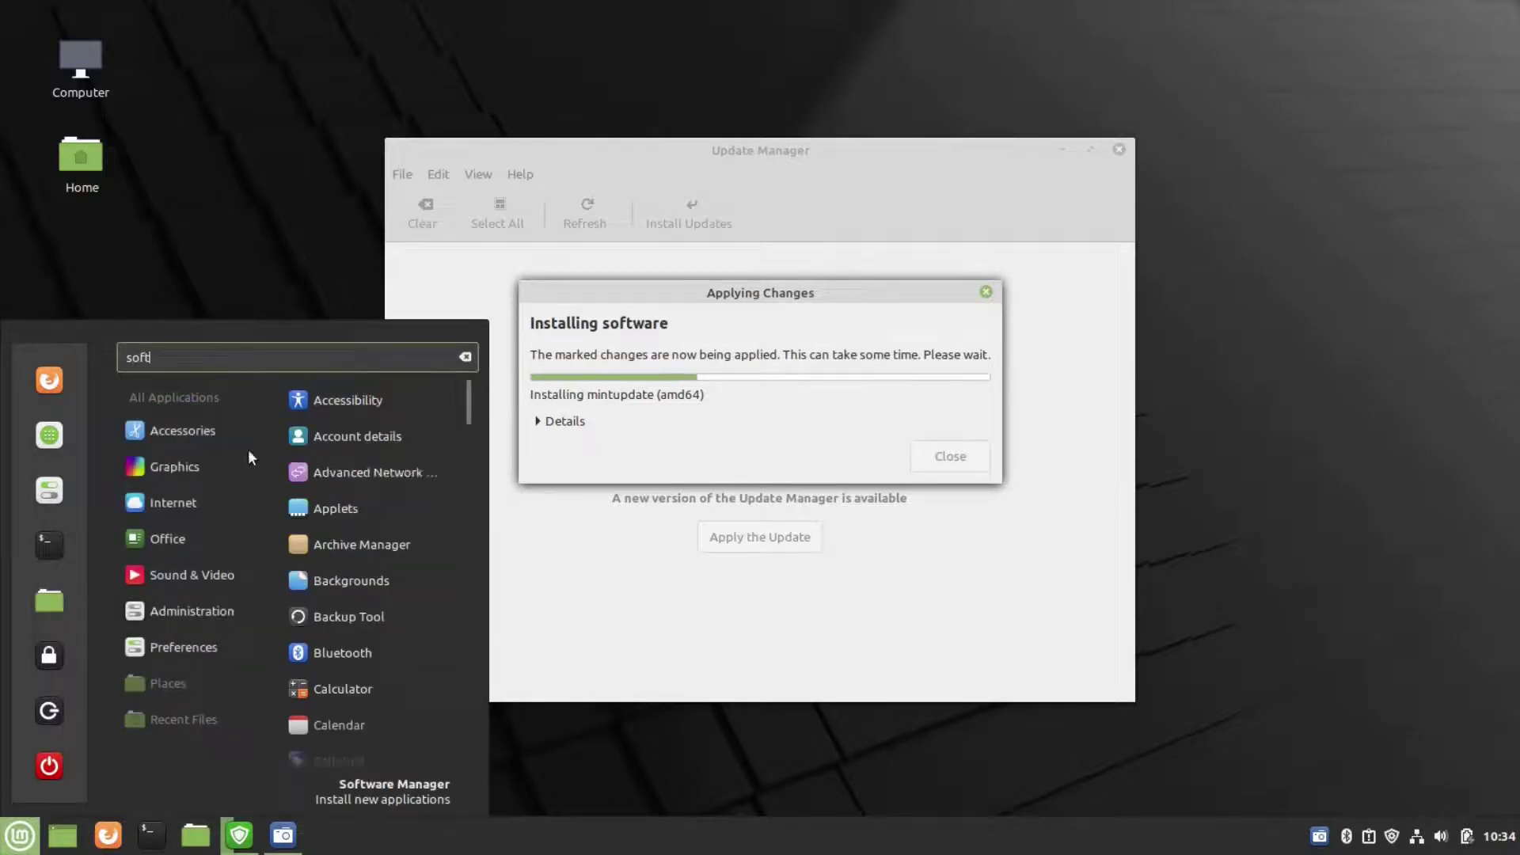
type("wa")
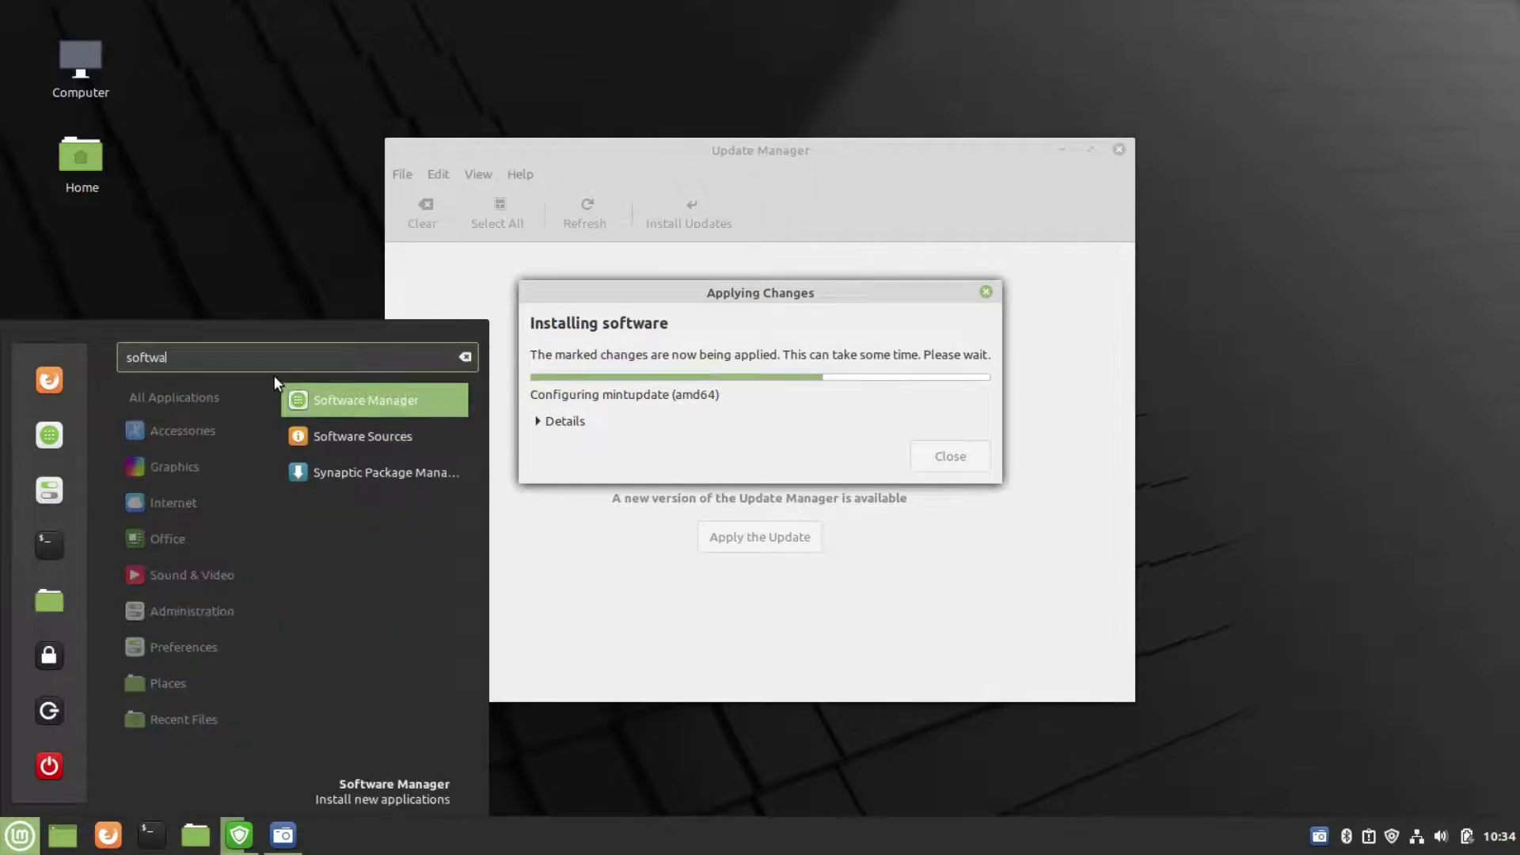
left_click(339, 394)
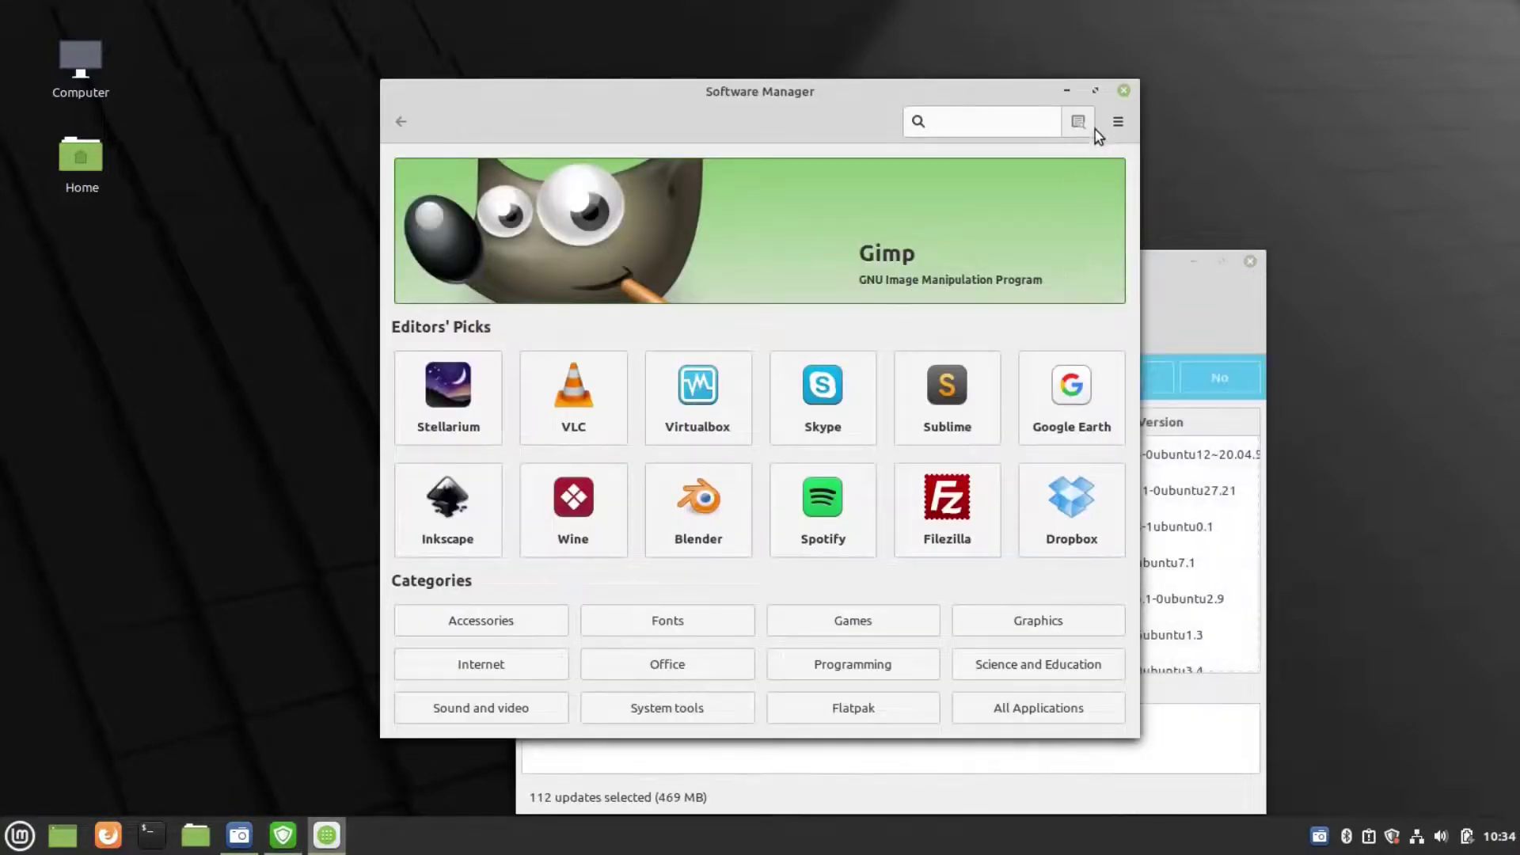
left_click(1093, 92)
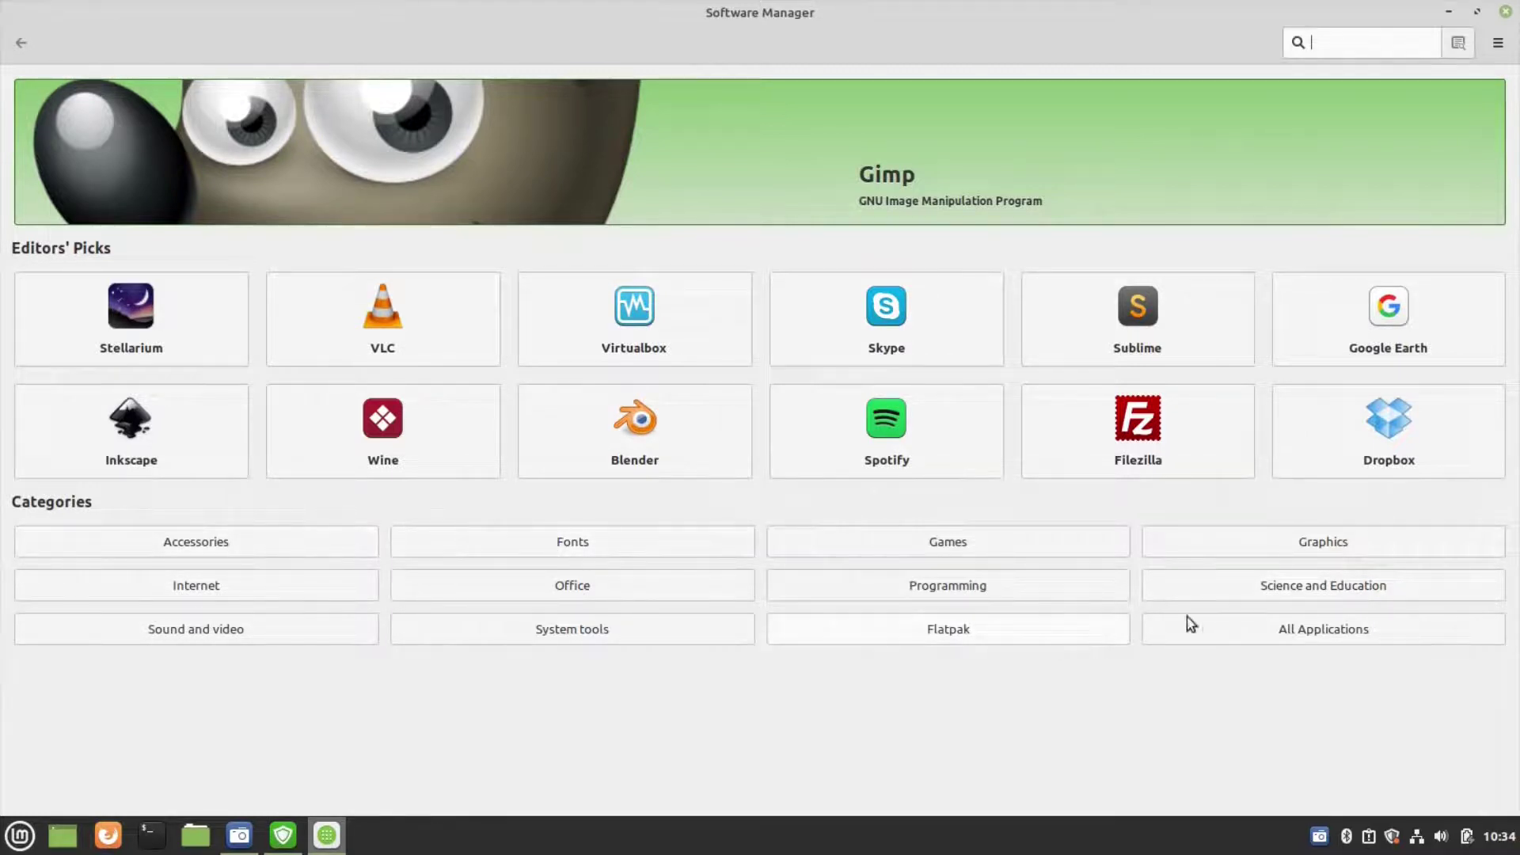
- Browse the Games and Office categories in Software Manager, then close it
left_click(1009, 546)
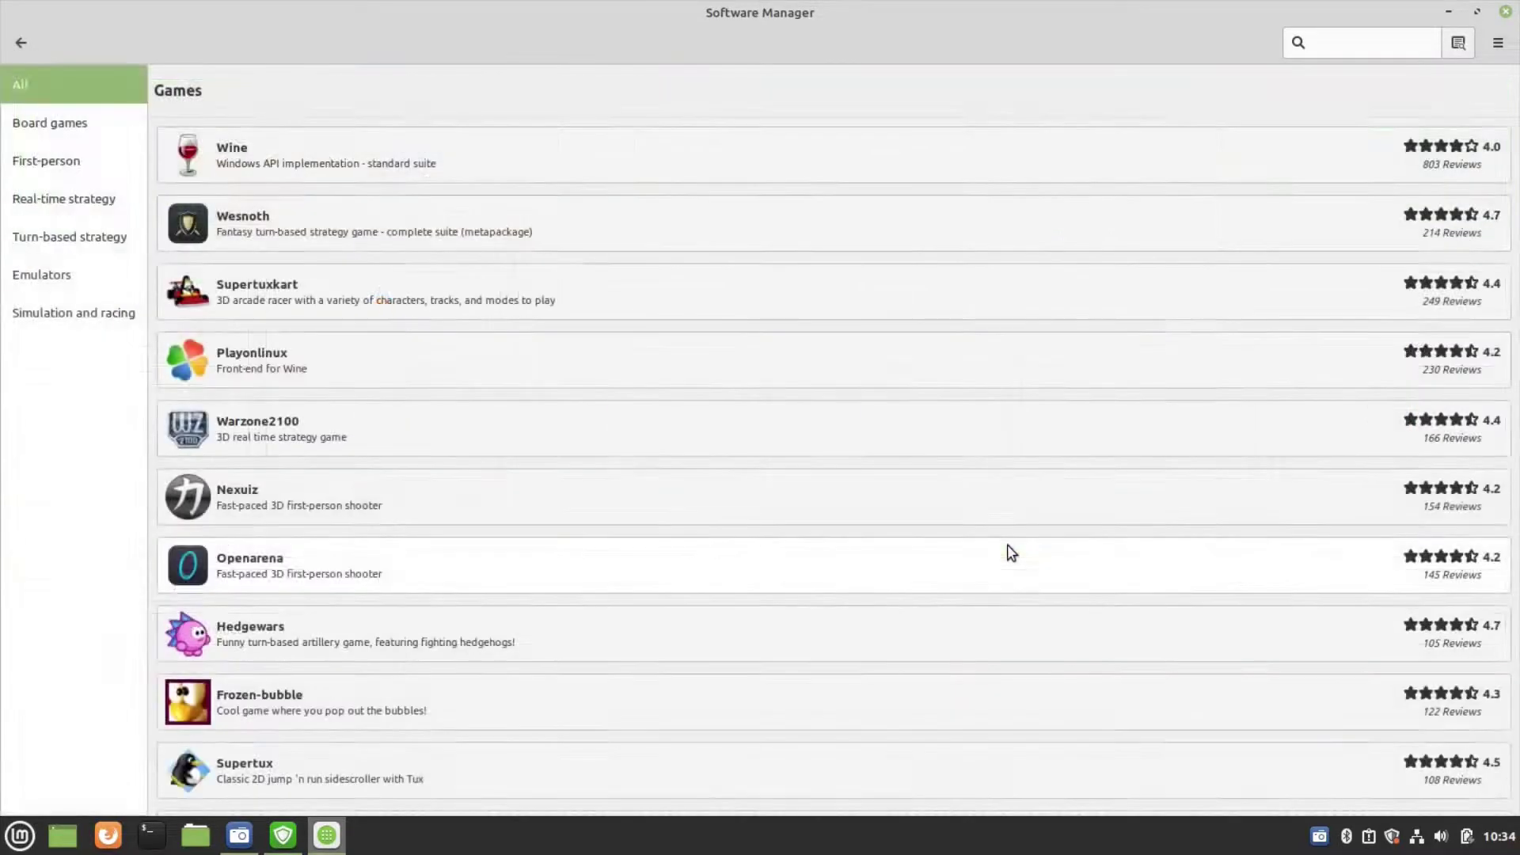
scroll(868, 481, "down", 6)
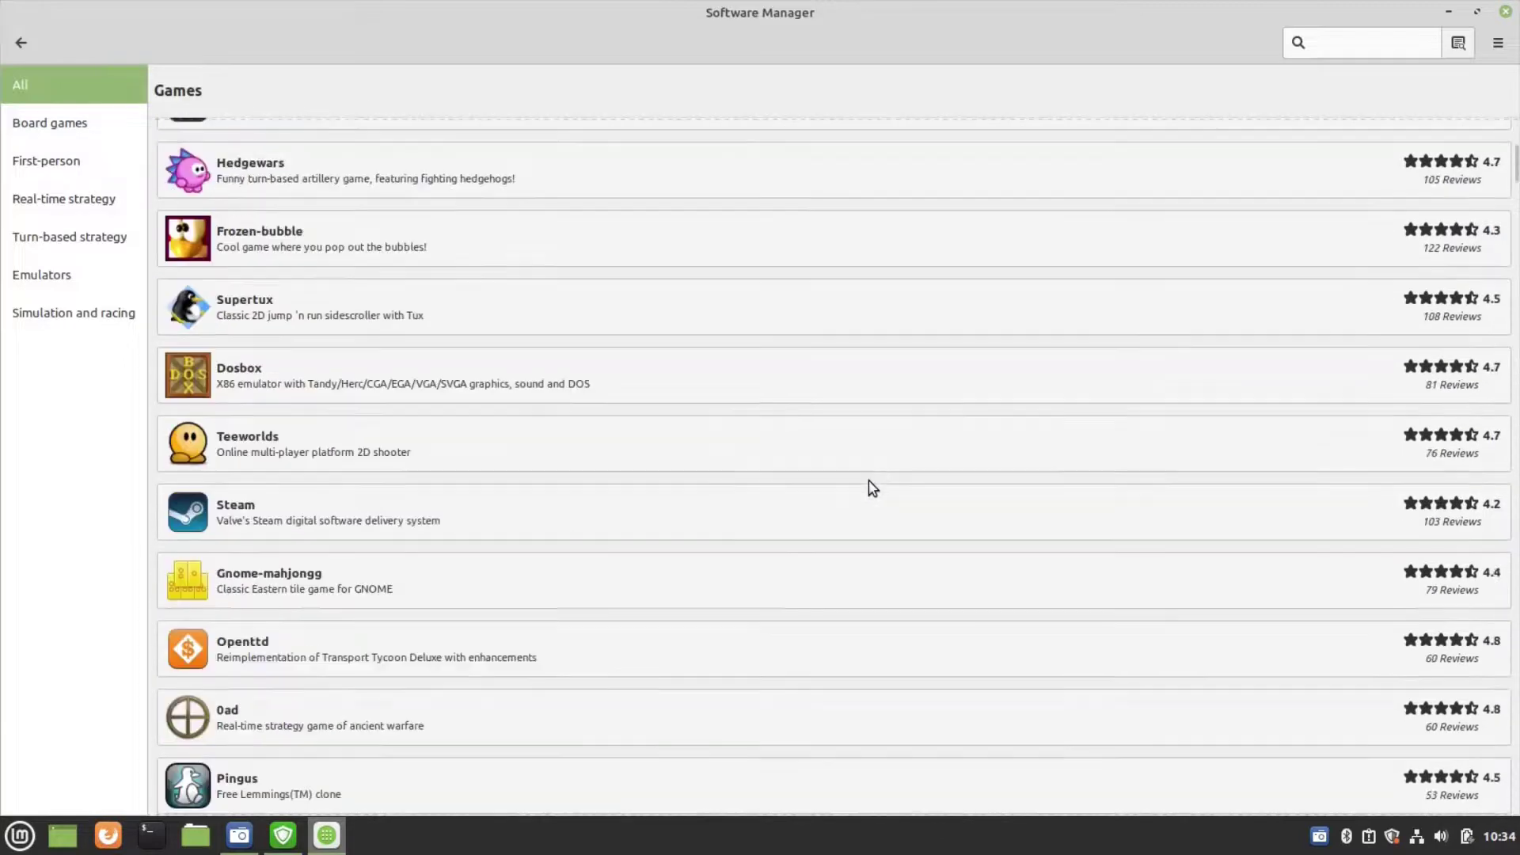
scroll(867, 482, "up", 6)
scroll(868, 482, "down", 4)
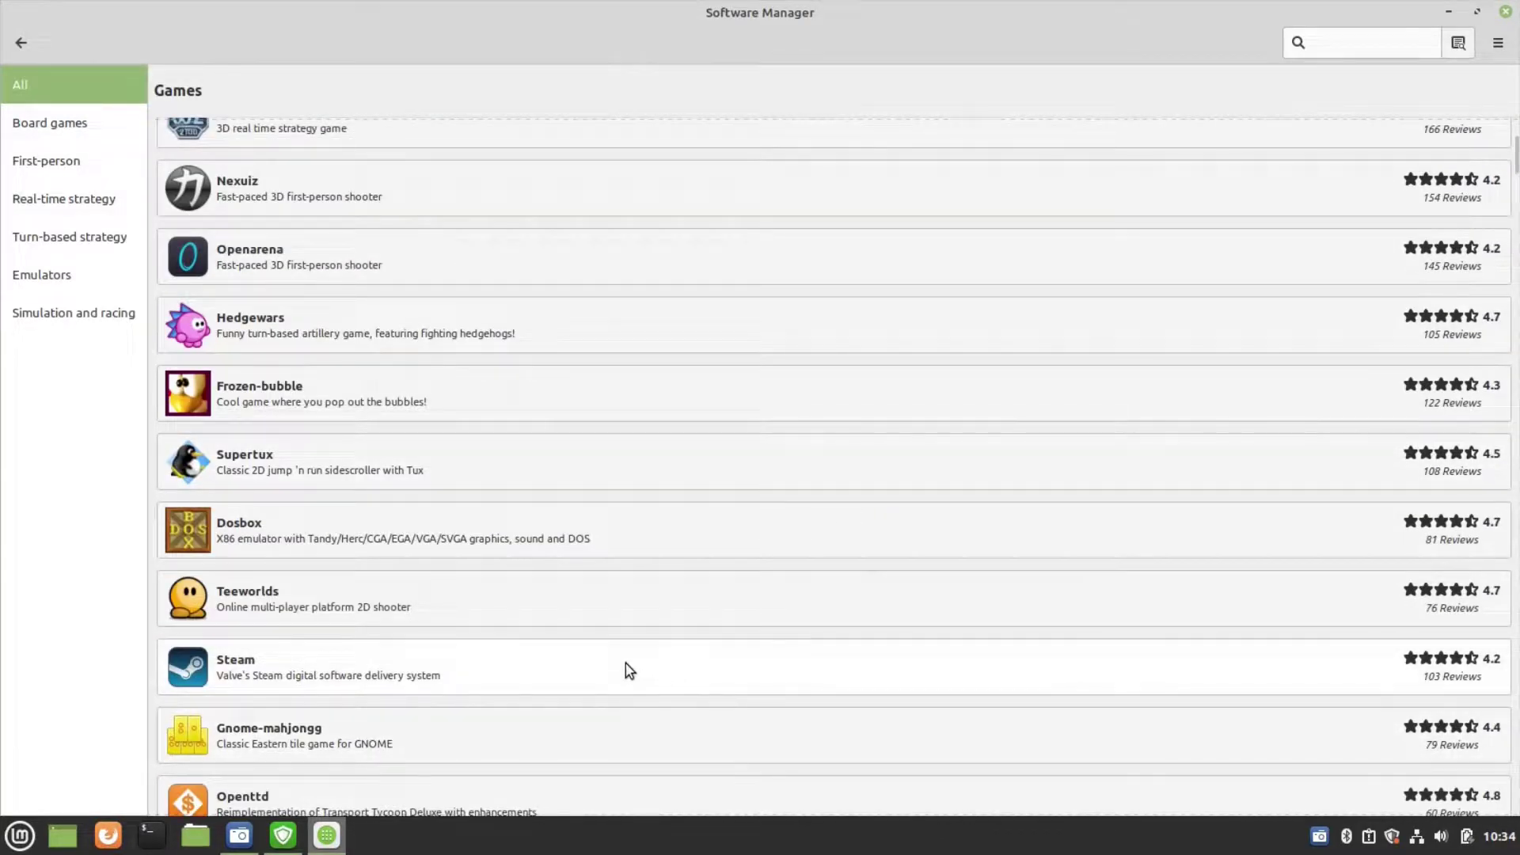
scroll(625, 663, "up", 5)
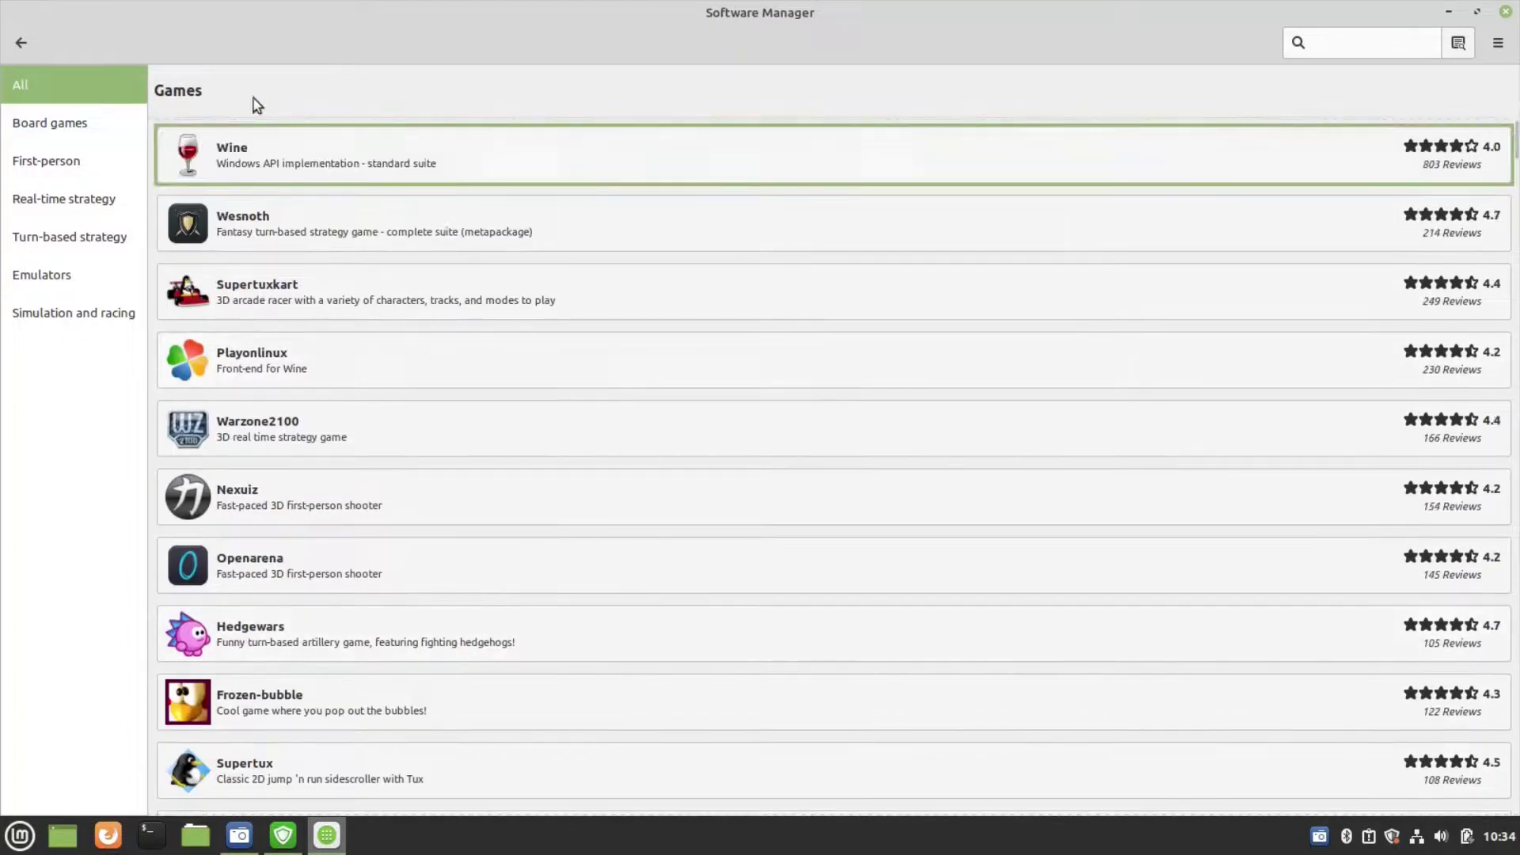
left_click(19, 43)
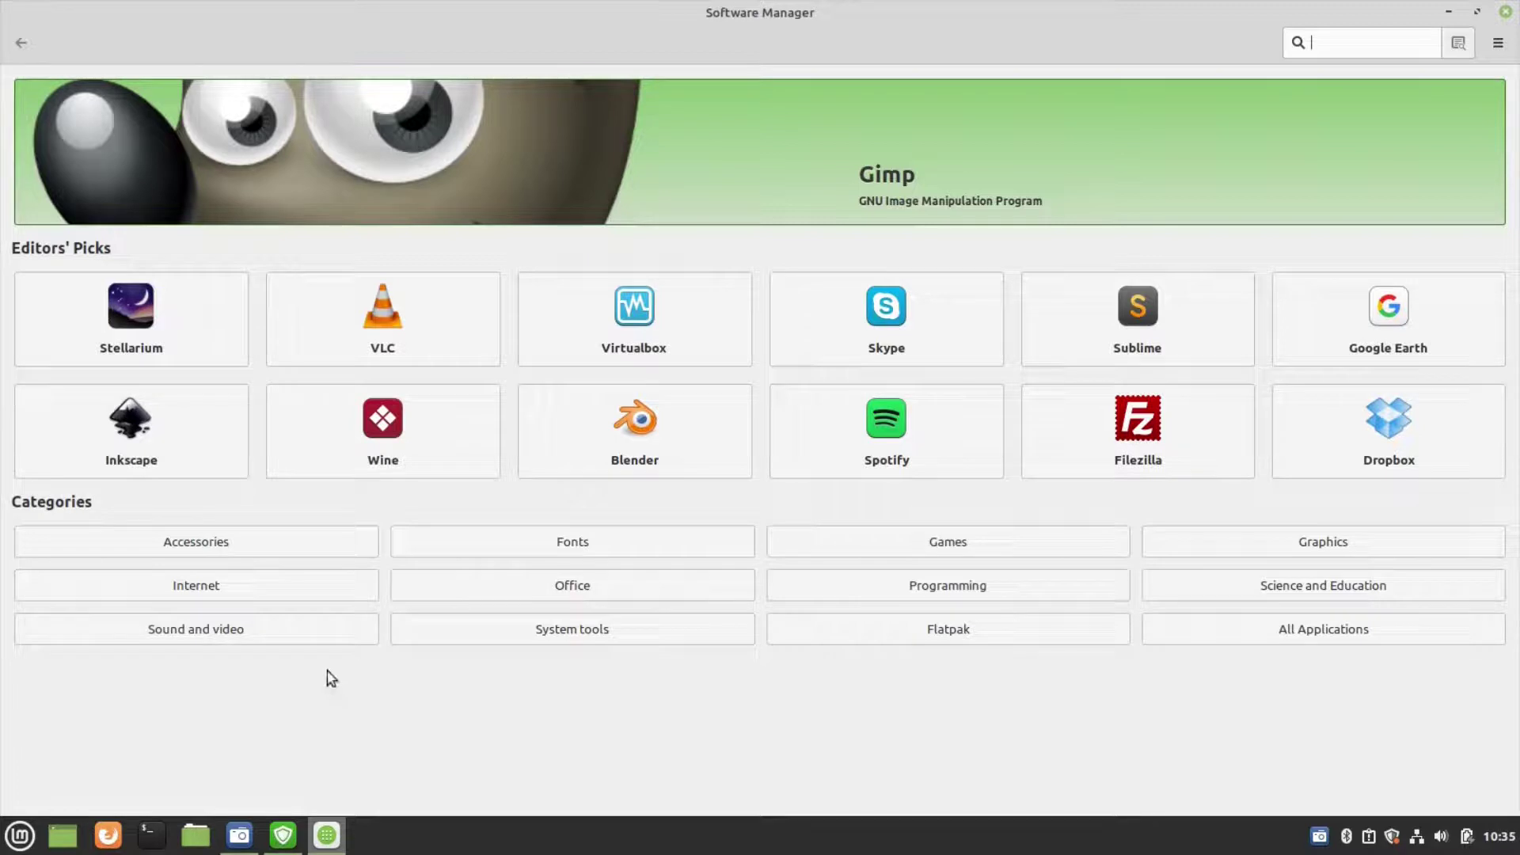
left_click(529, 592)
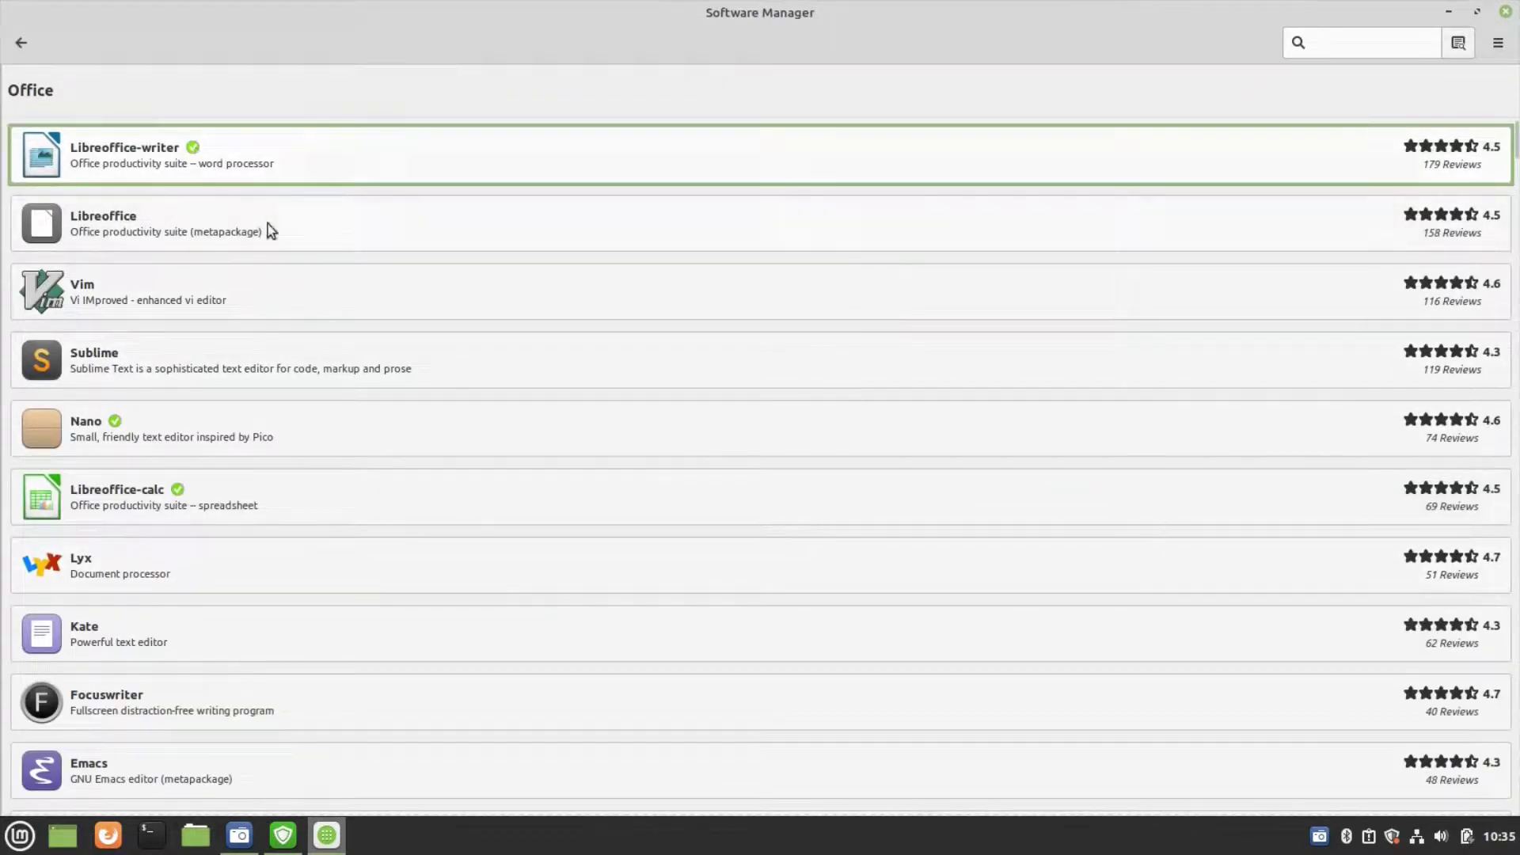
left_click(1506, 11)
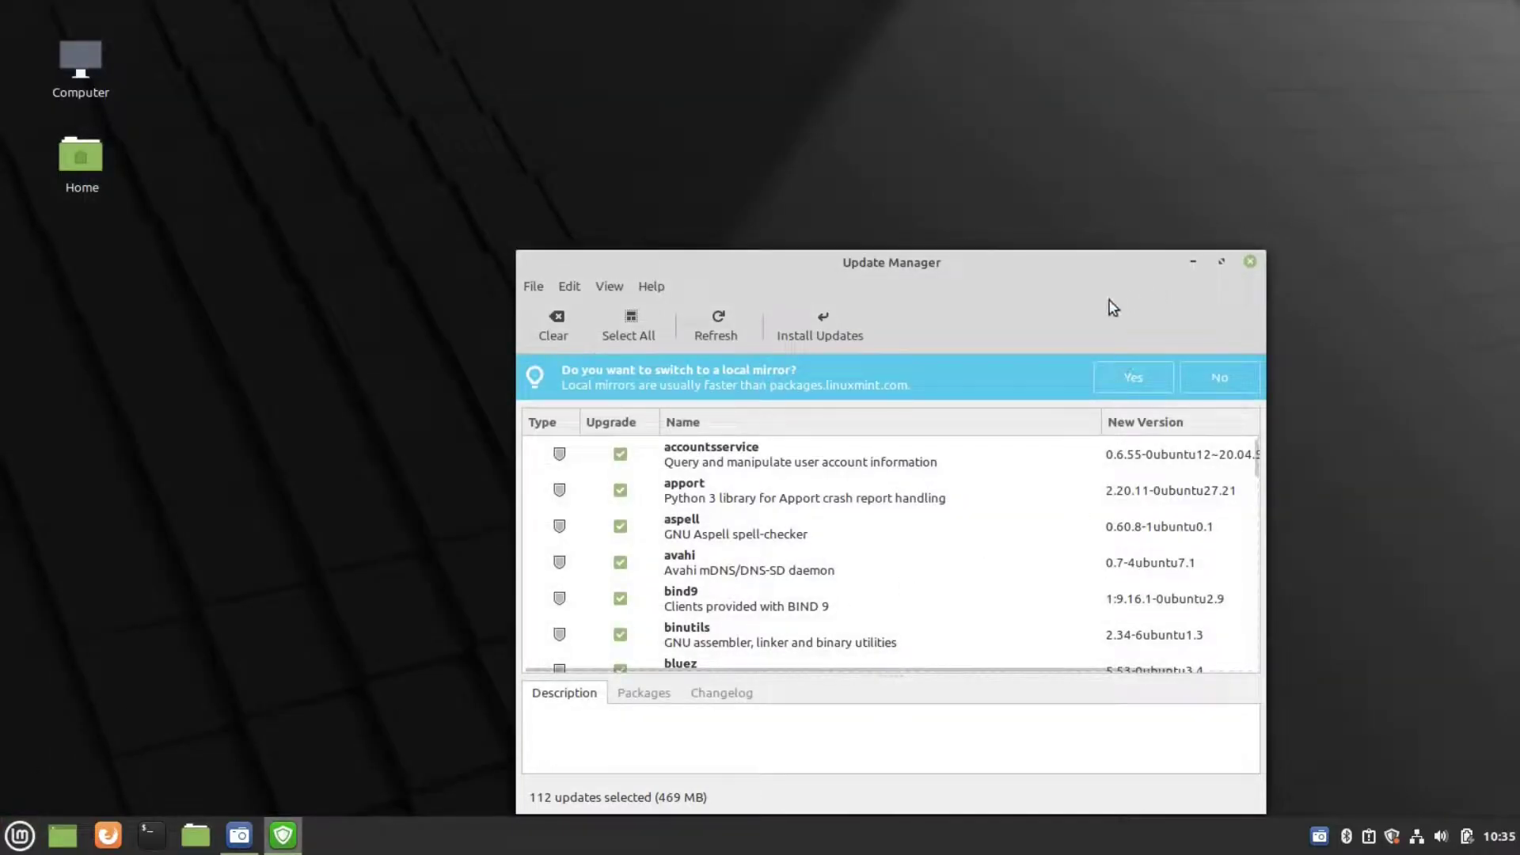
- Install the 112 selected updates, accepting the additional packages and authenticating with the password
scroll(862, 516, "down", 3)
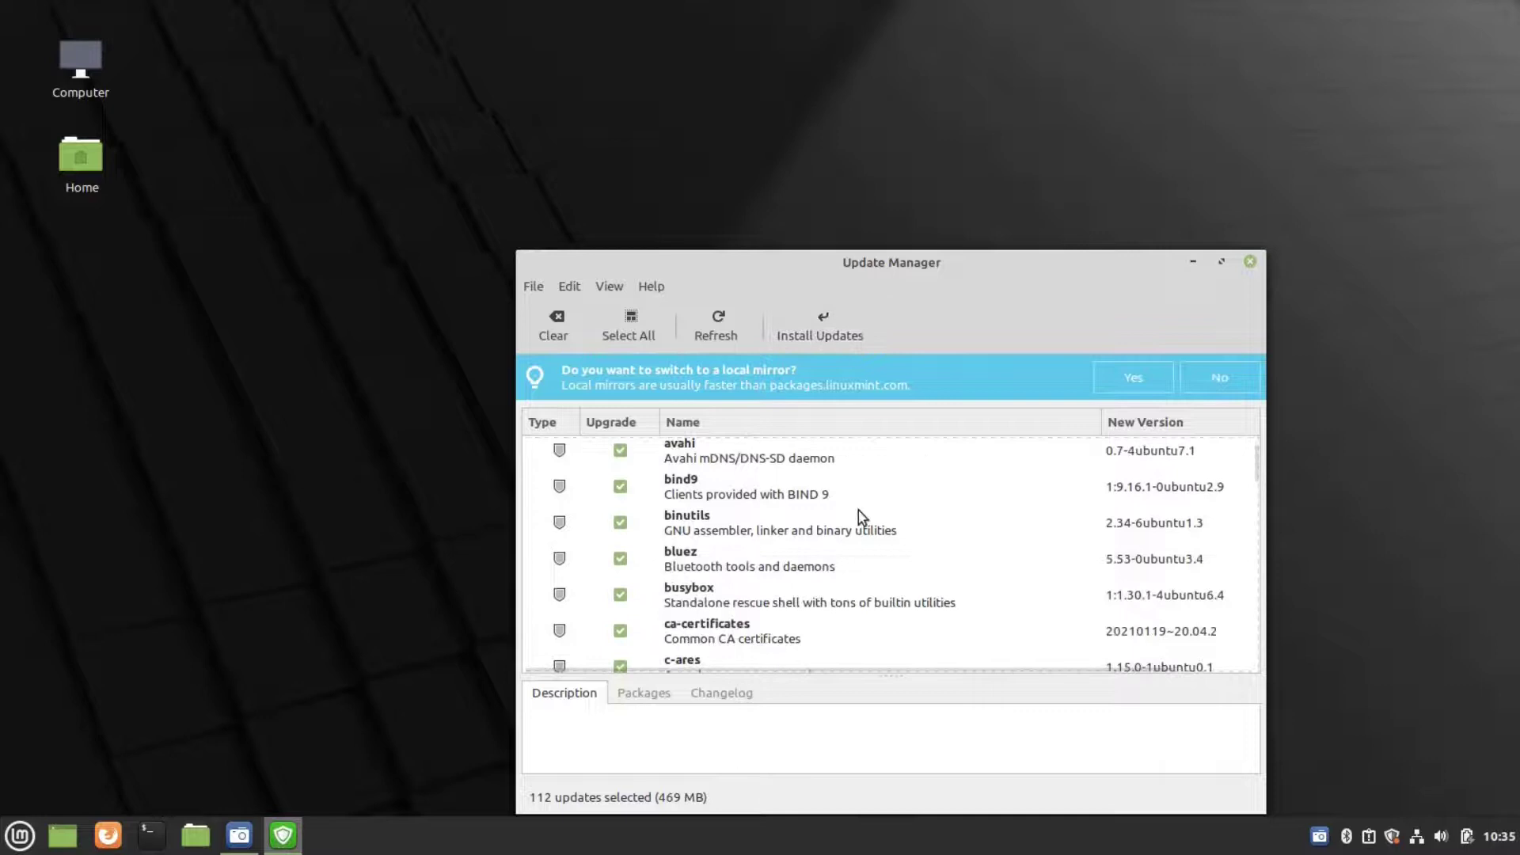
scroll(858, 510, "down", 15)
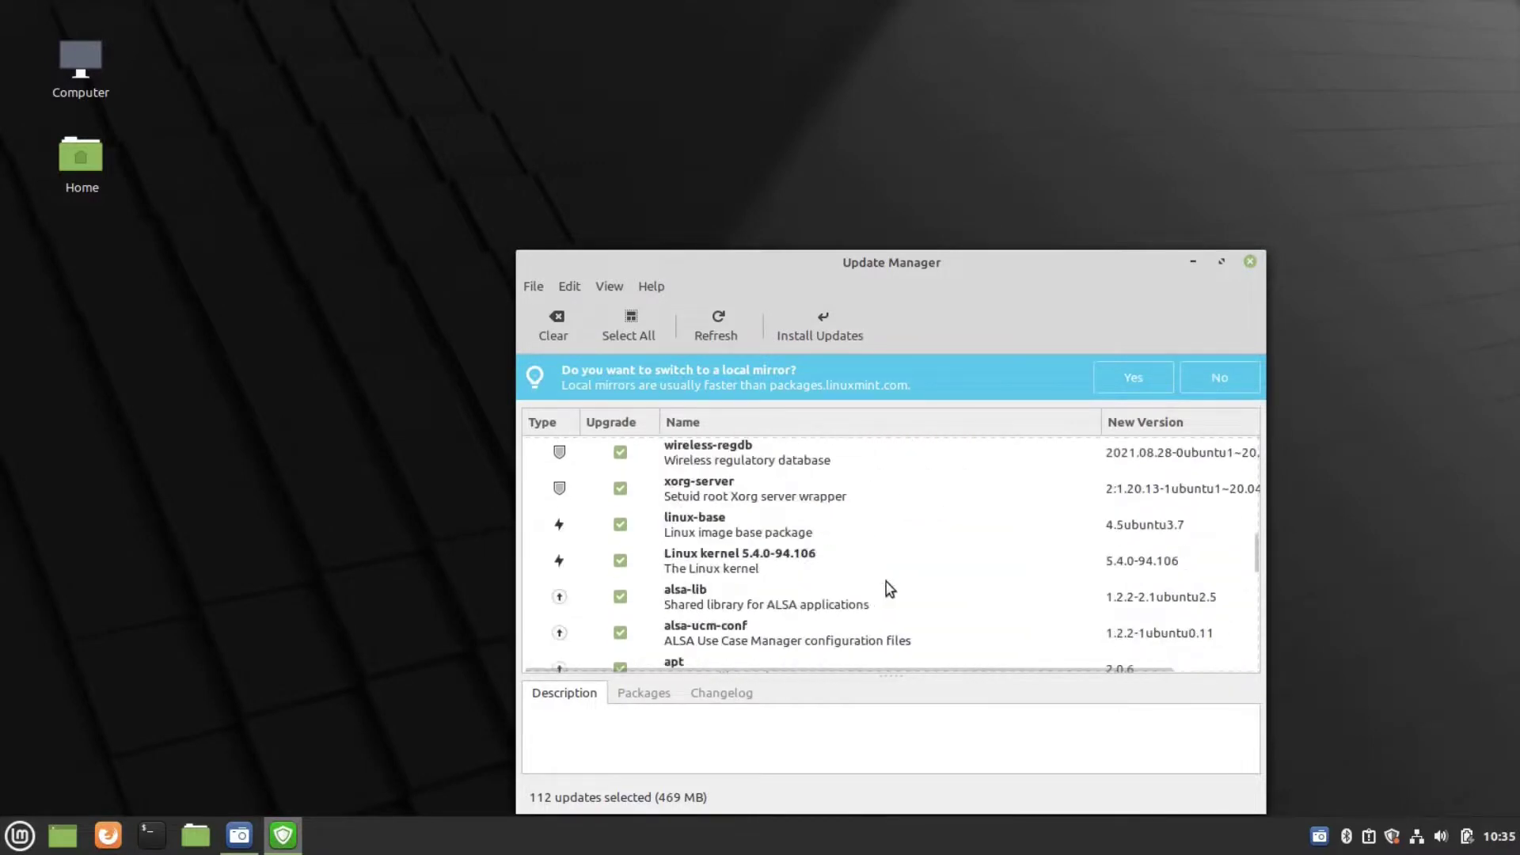
scroll(879, 566, "down", 15)
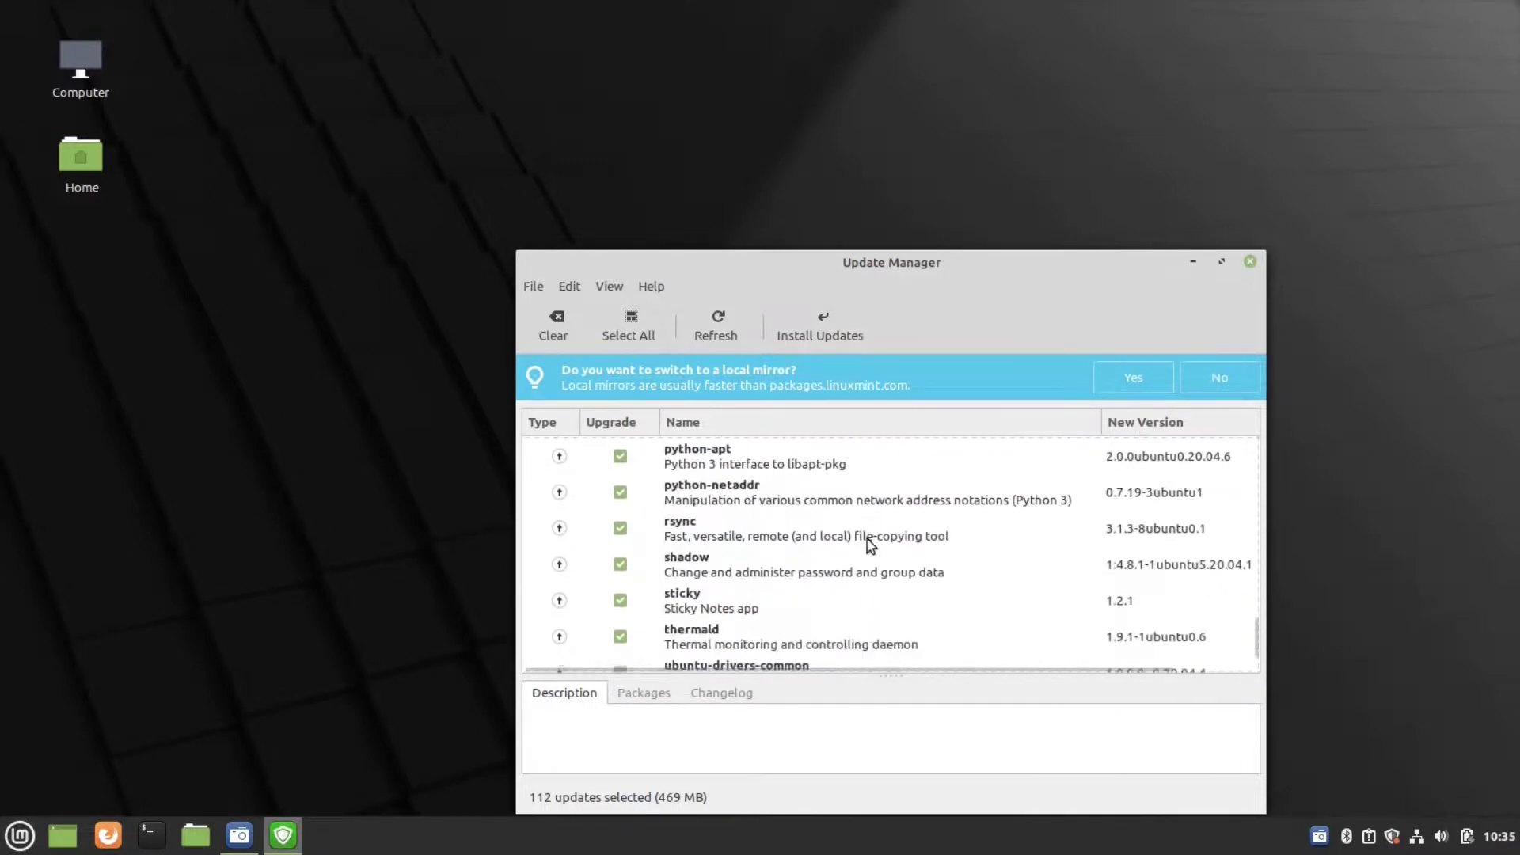
scroll(871, 545, "down", 4)
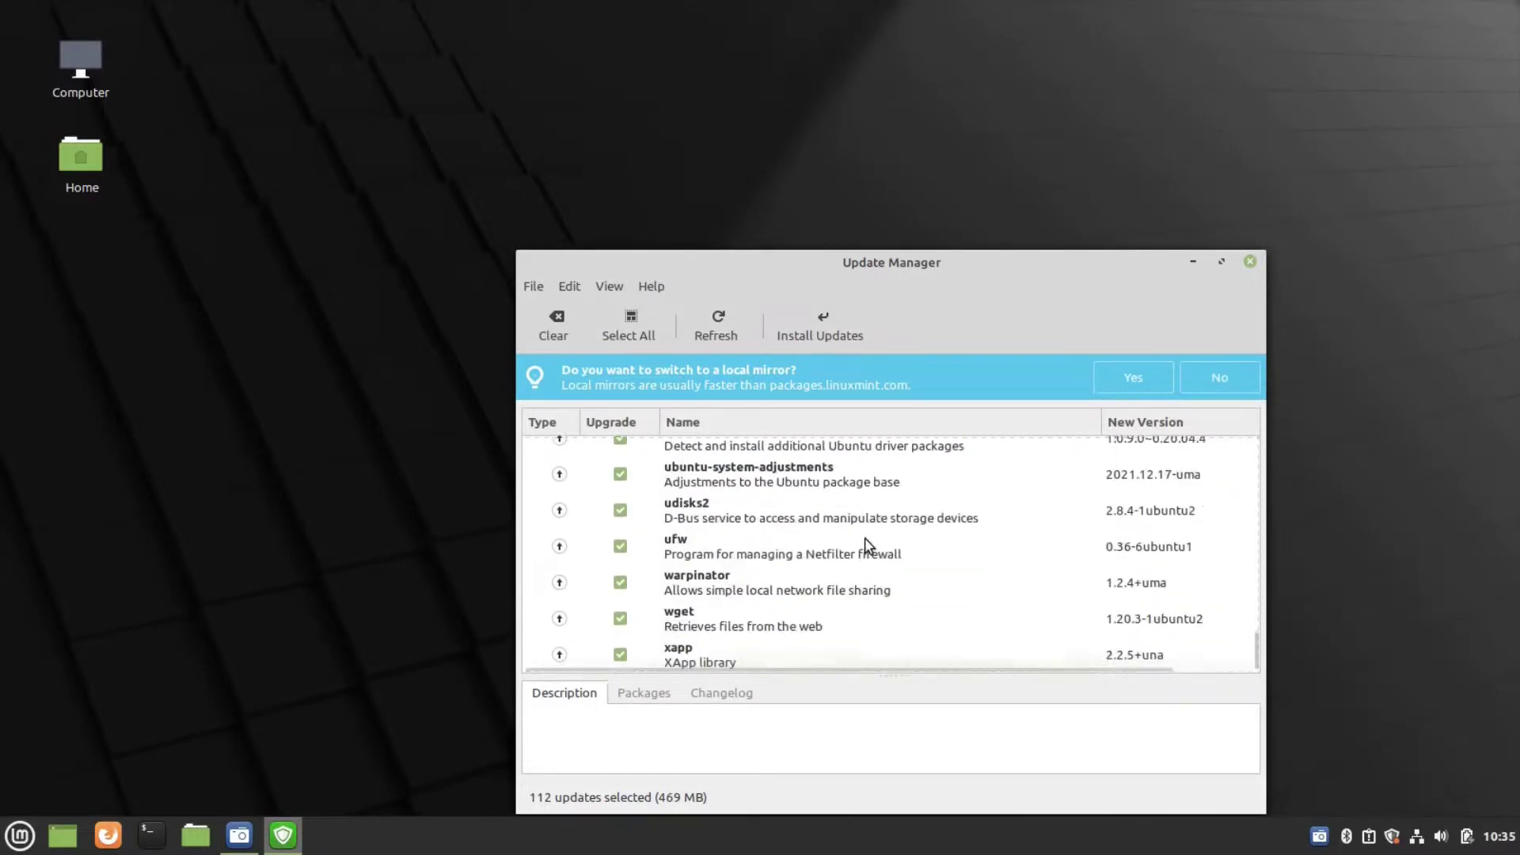
left_click(820, 344)
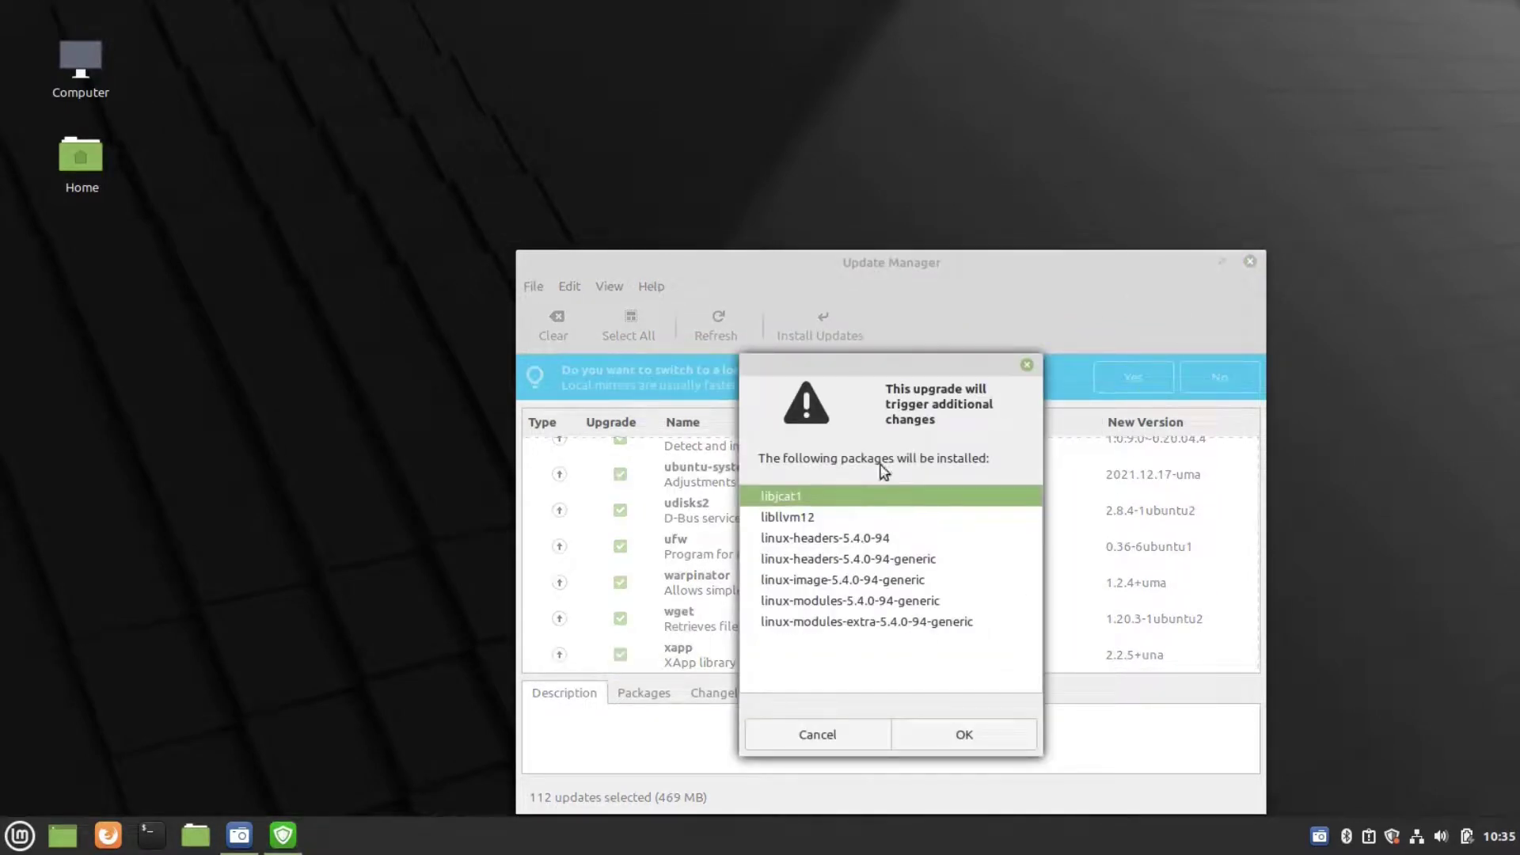
left_click(964, 733)
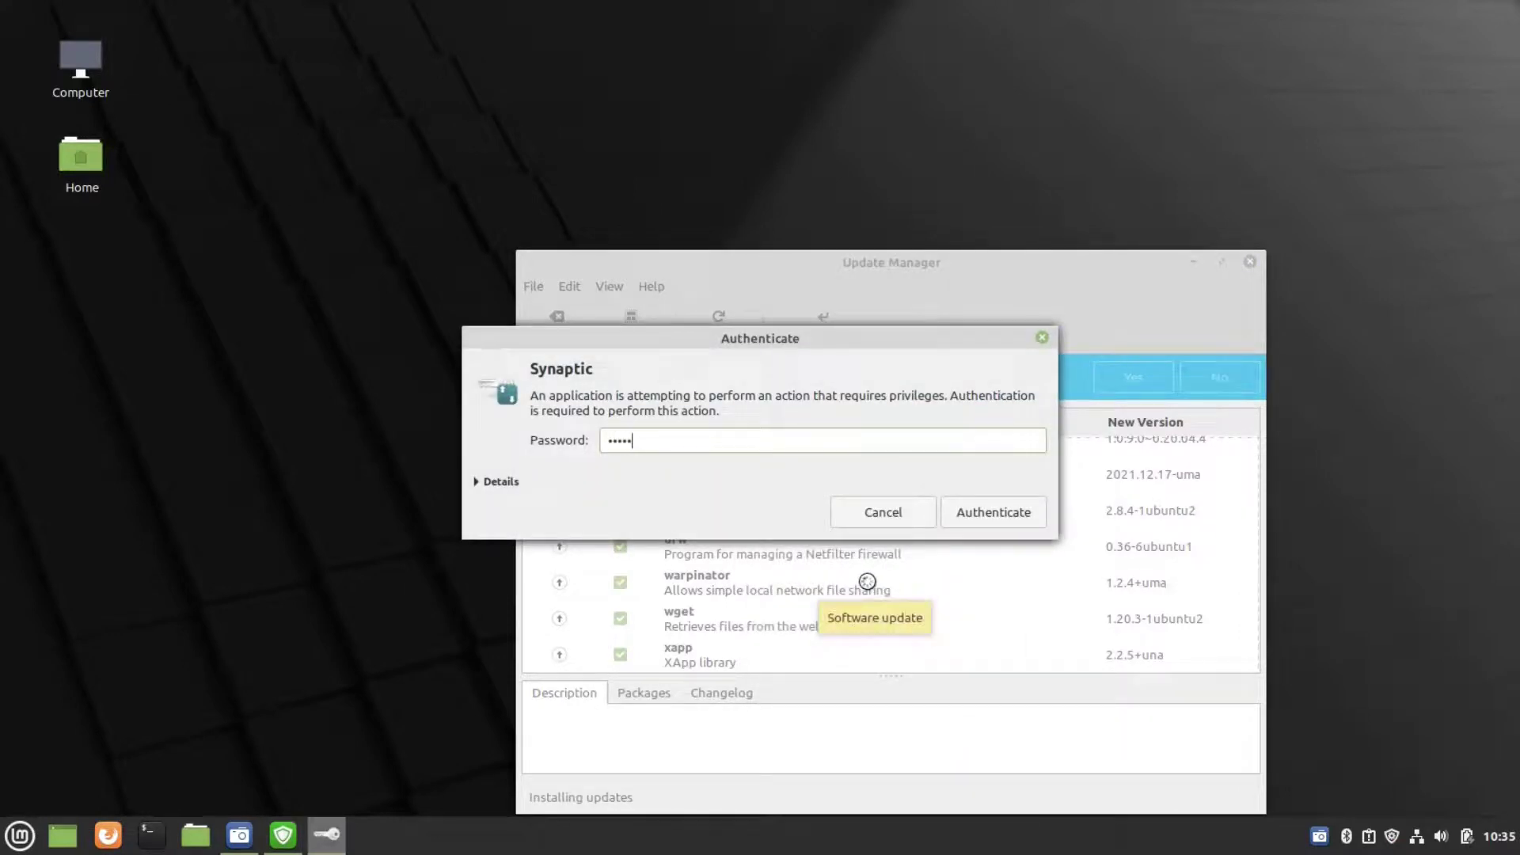
key("Return")
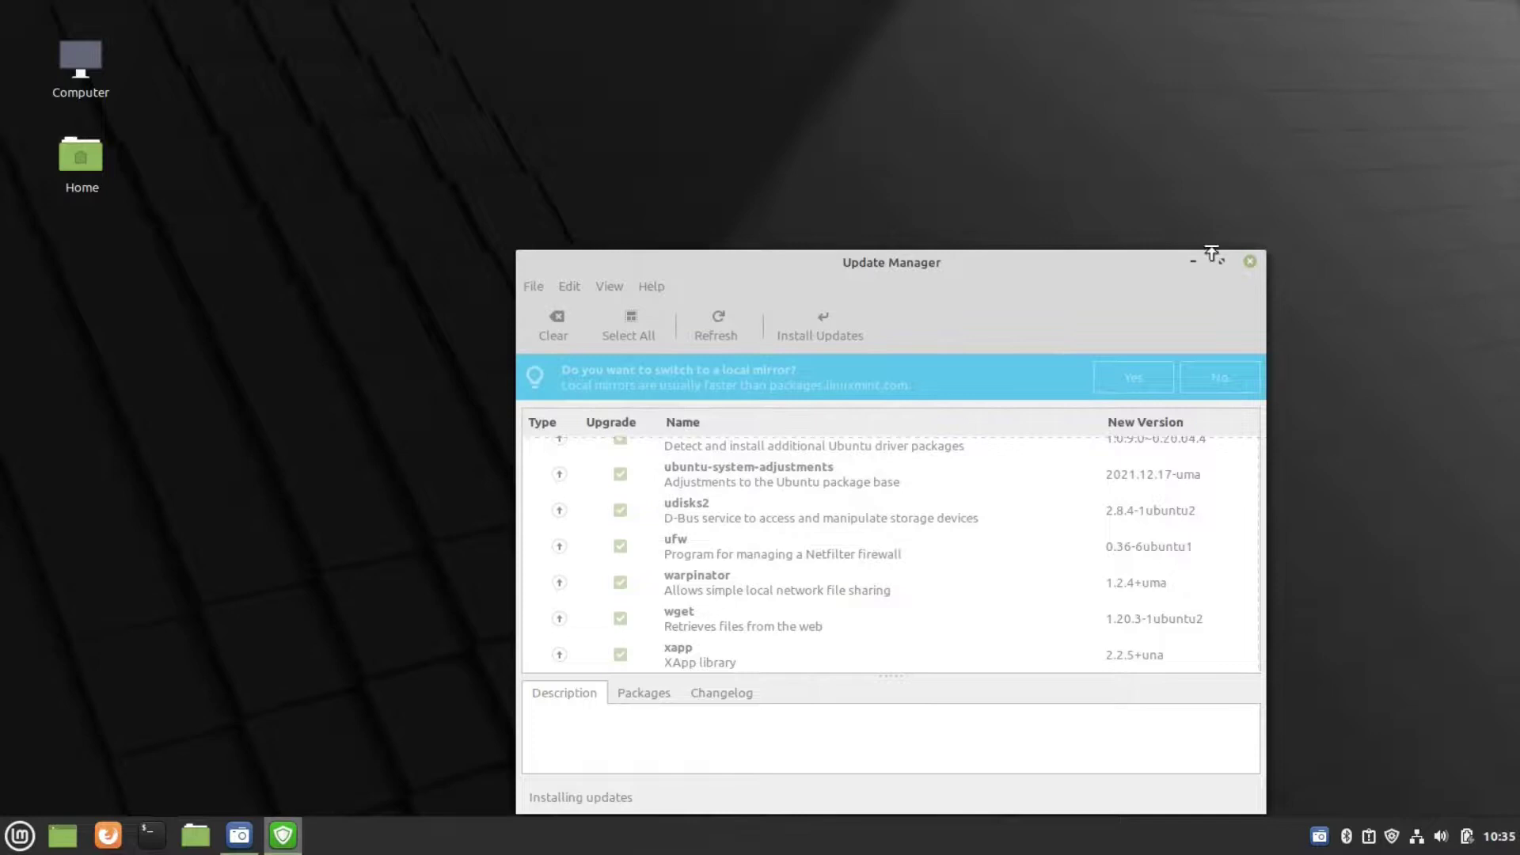
- Minimize Update Manager to the desktop and dismiss the desktop context menu
left_click(1193, 261)
right_click(627, 350)
left_click(430, 379)
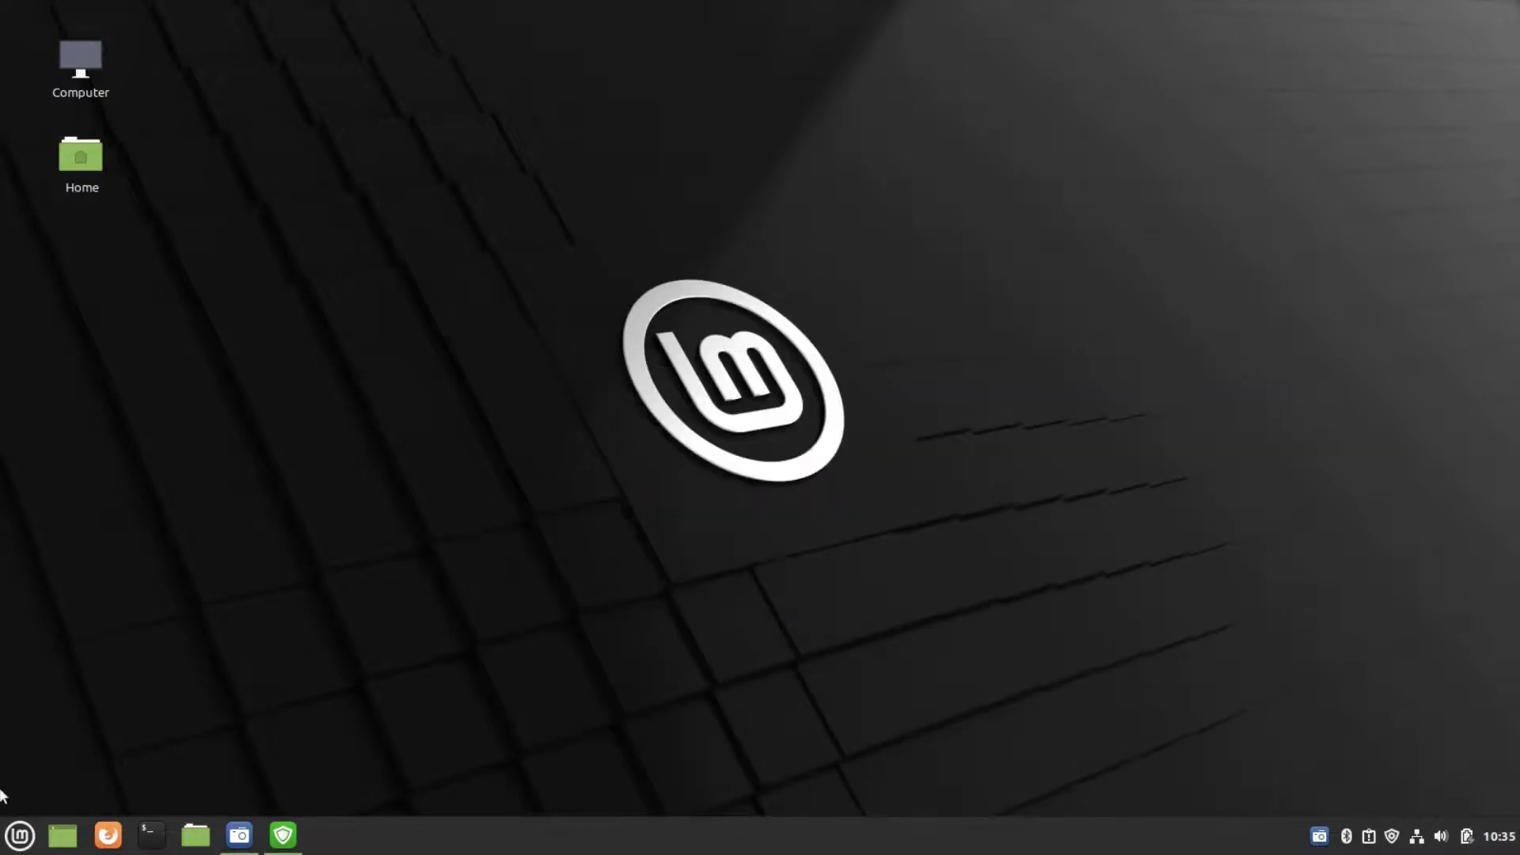
- Launch a Terminal window from the application menu and close it again
left_click(5, 836)
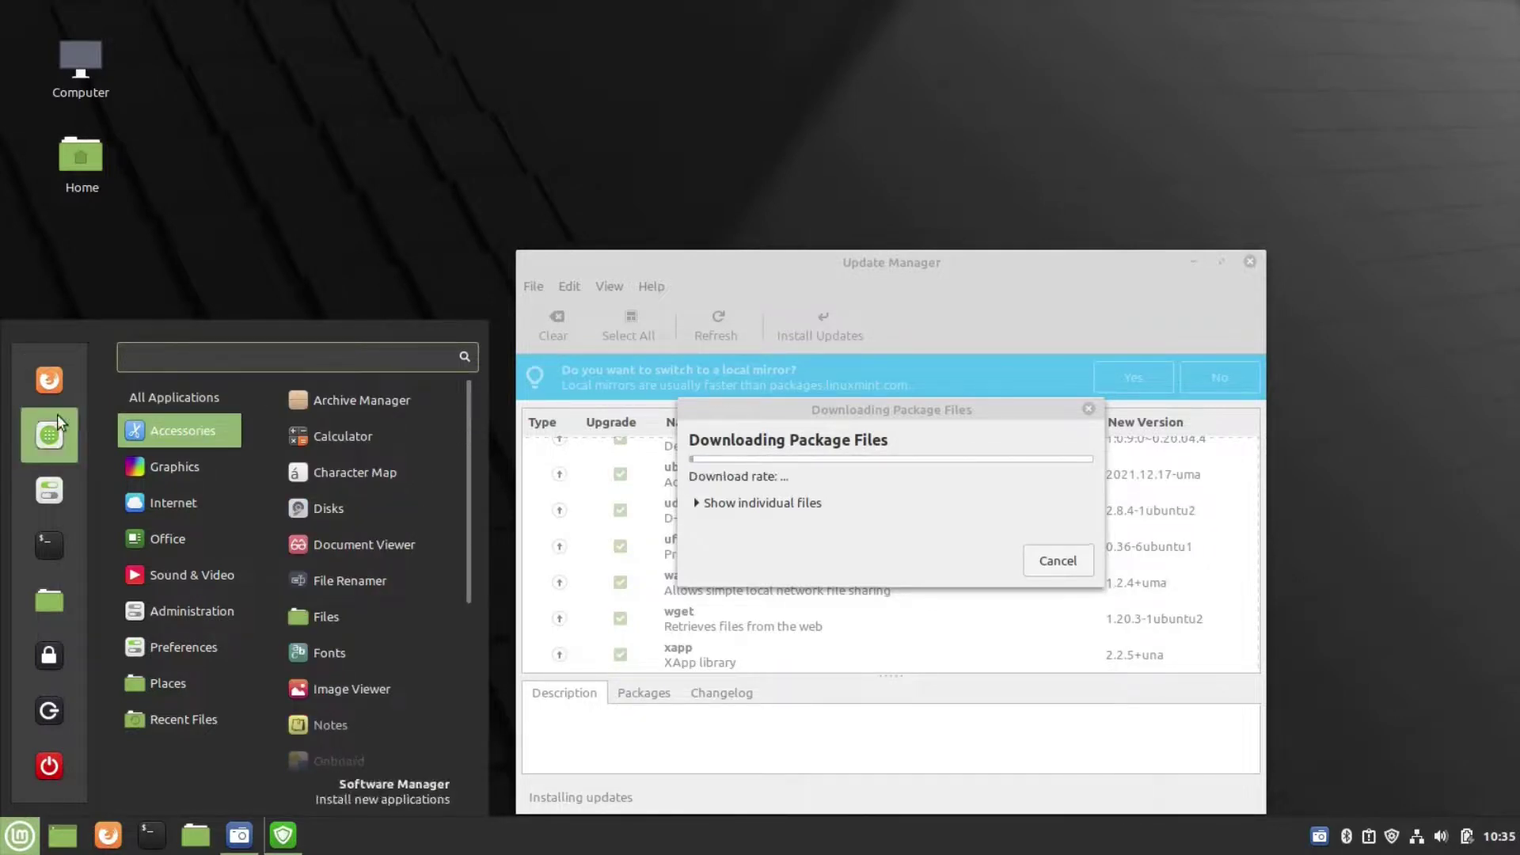
left_click(49, 544)
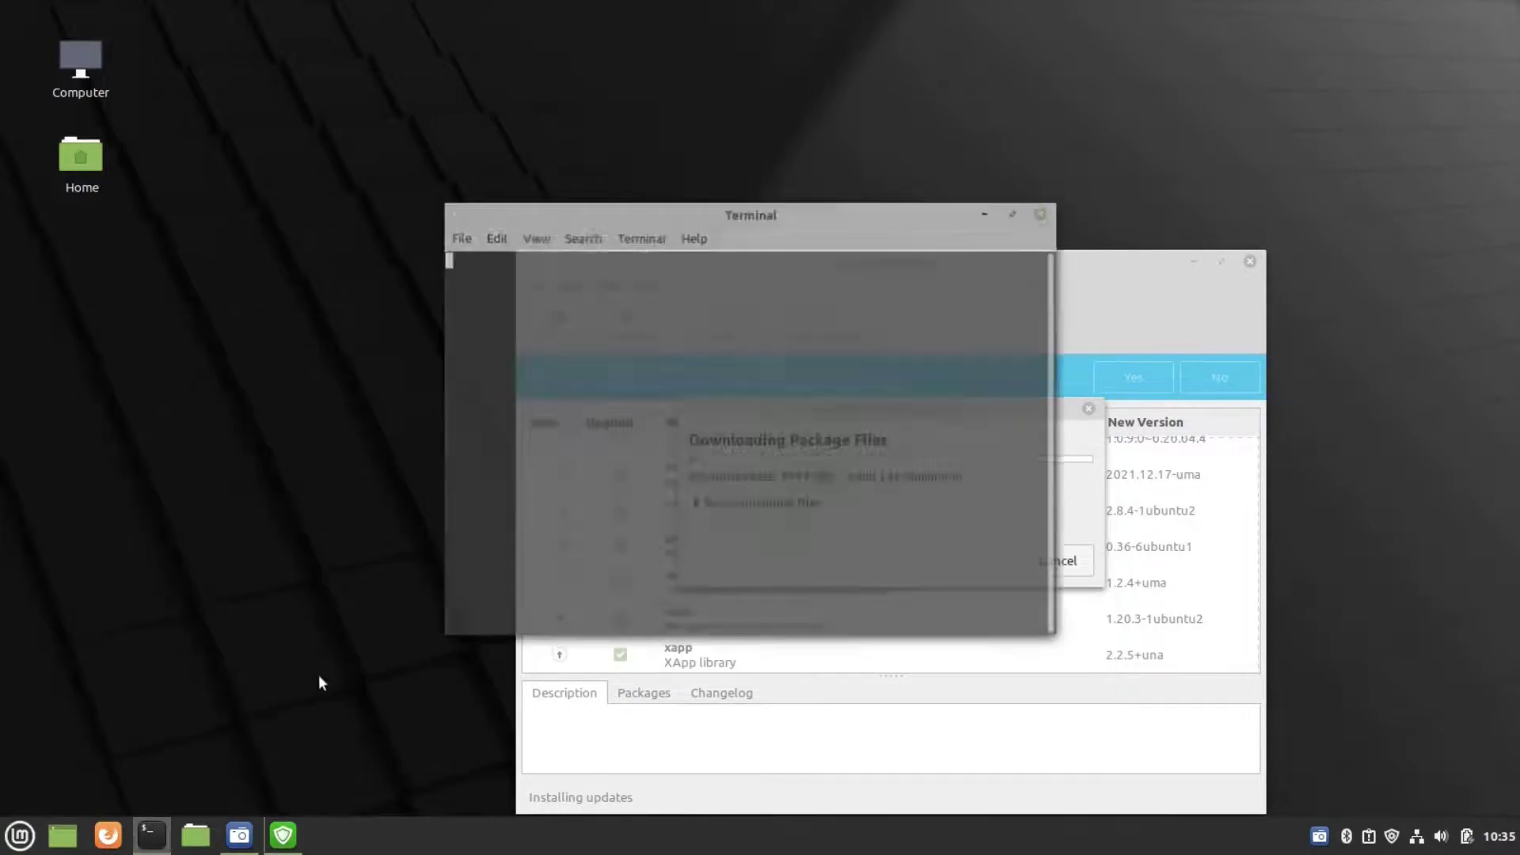
left_click(1041, 209)
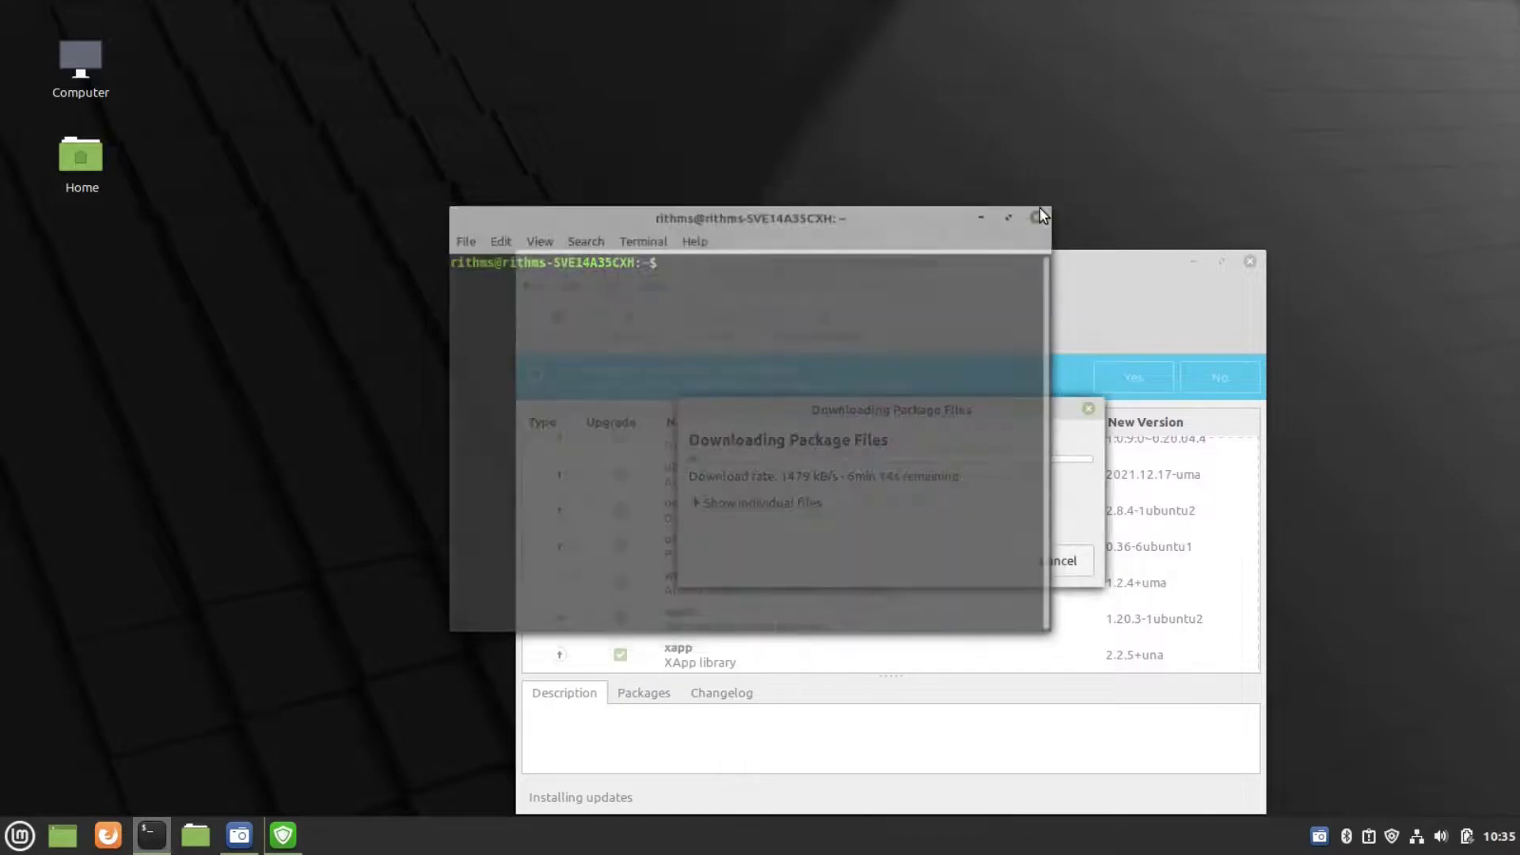
- Browse the menu's Accessories, Graphics, Internet, Office, Administration, Preferences and Places categories
key("super")
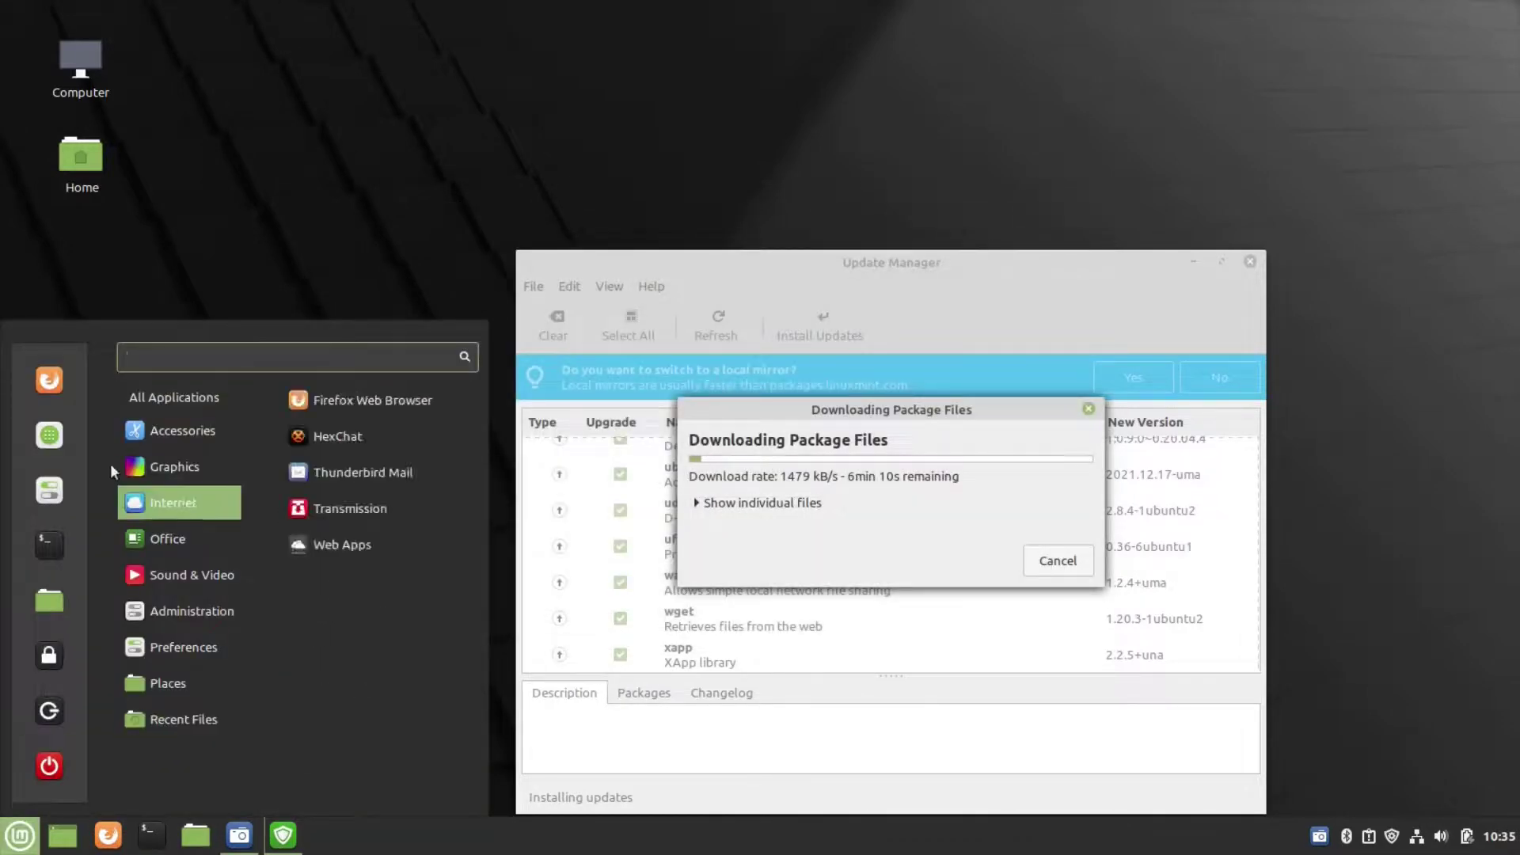
mouse_move(155, 428)
mouse_move(209, 473)
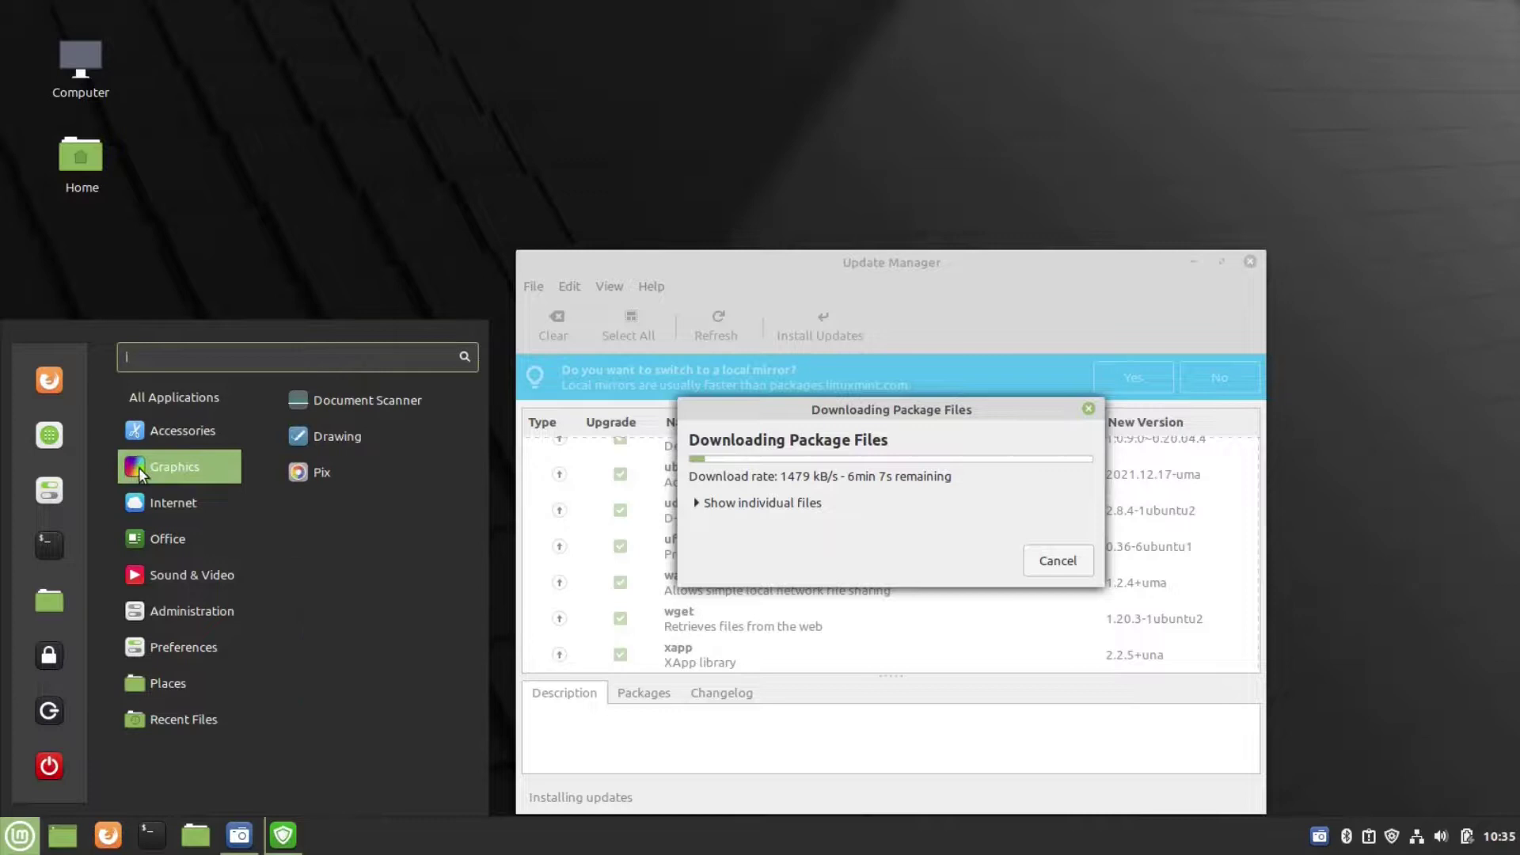
mouse_move(157, 505)
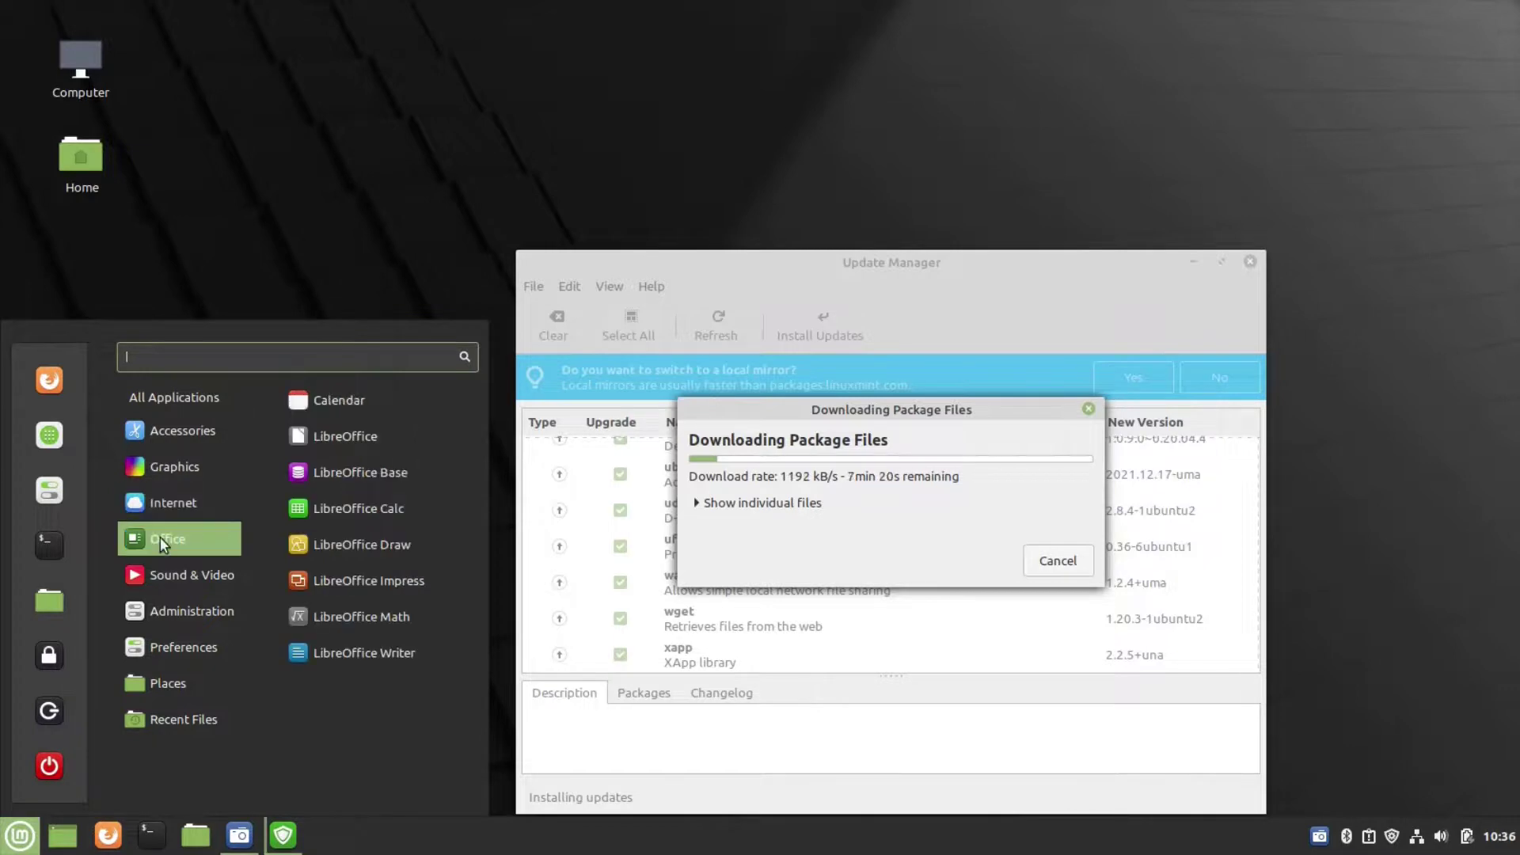
mouse_move(208, 577)
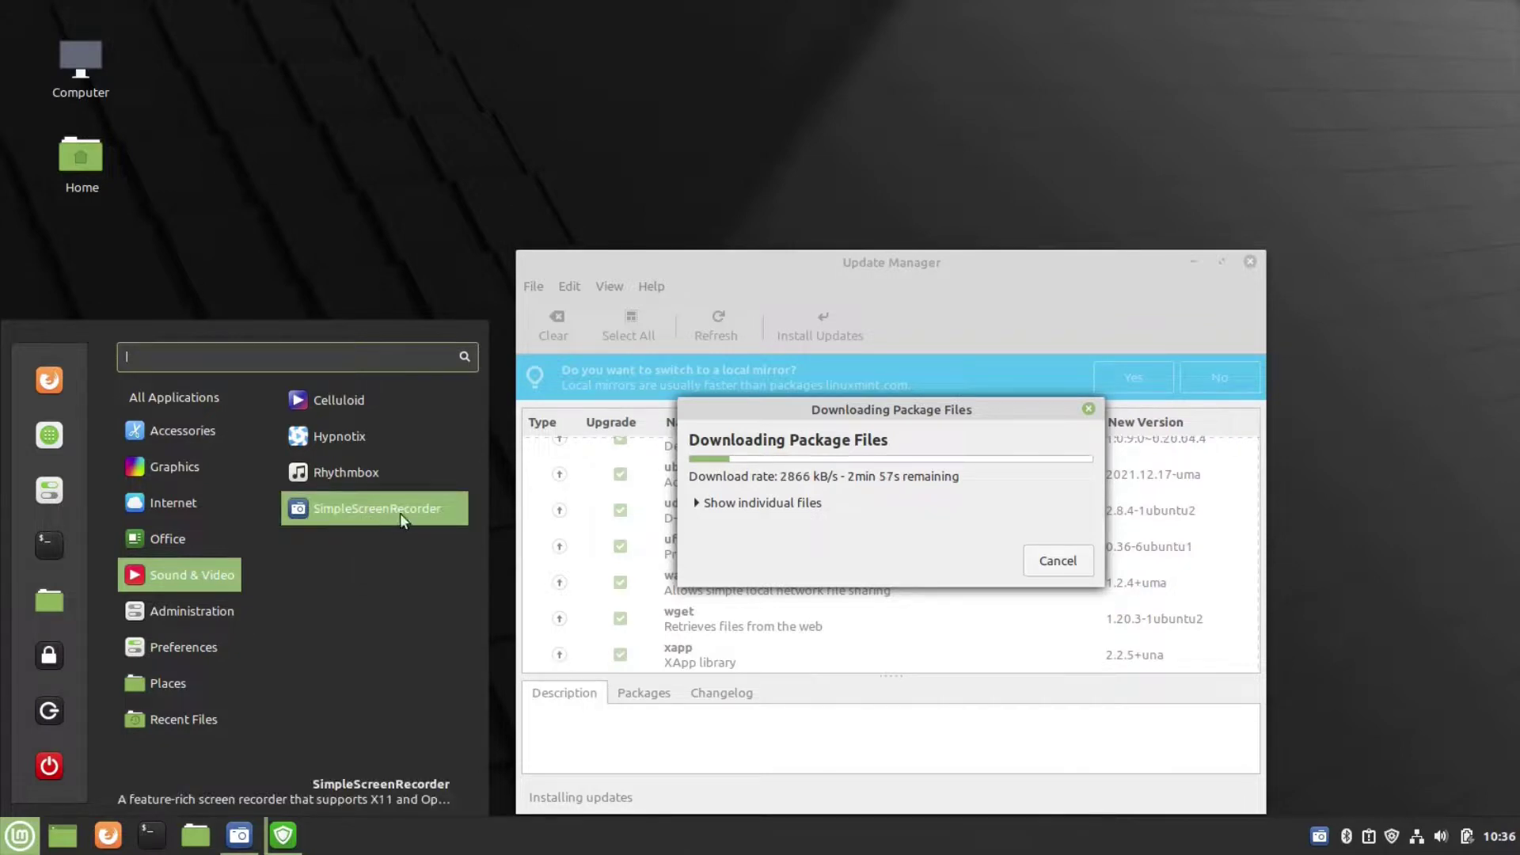
mouse_move(176, 600)
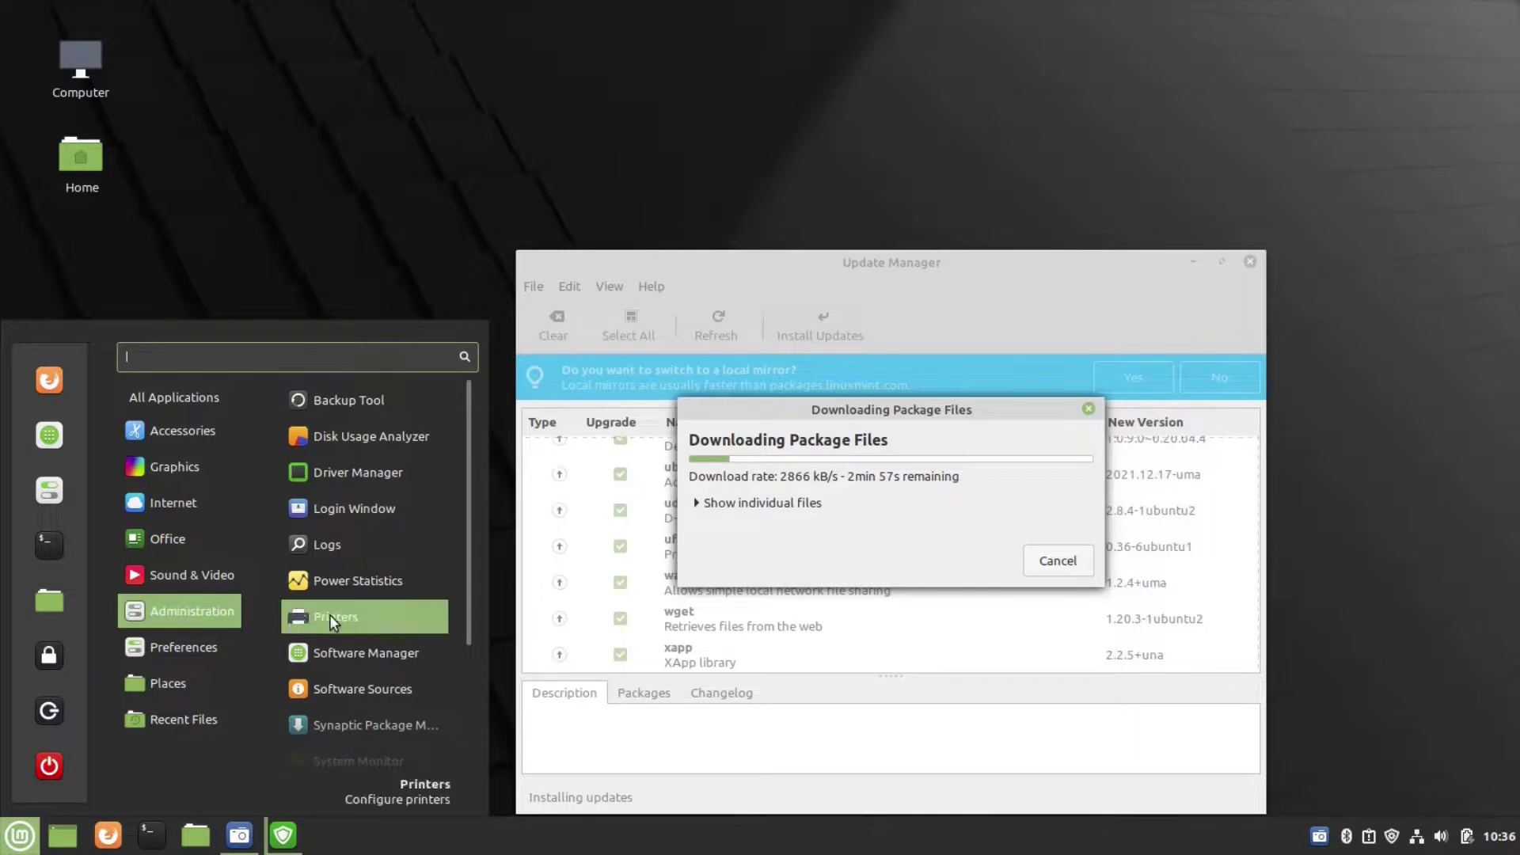
scroll(329, 614, "down", 3)
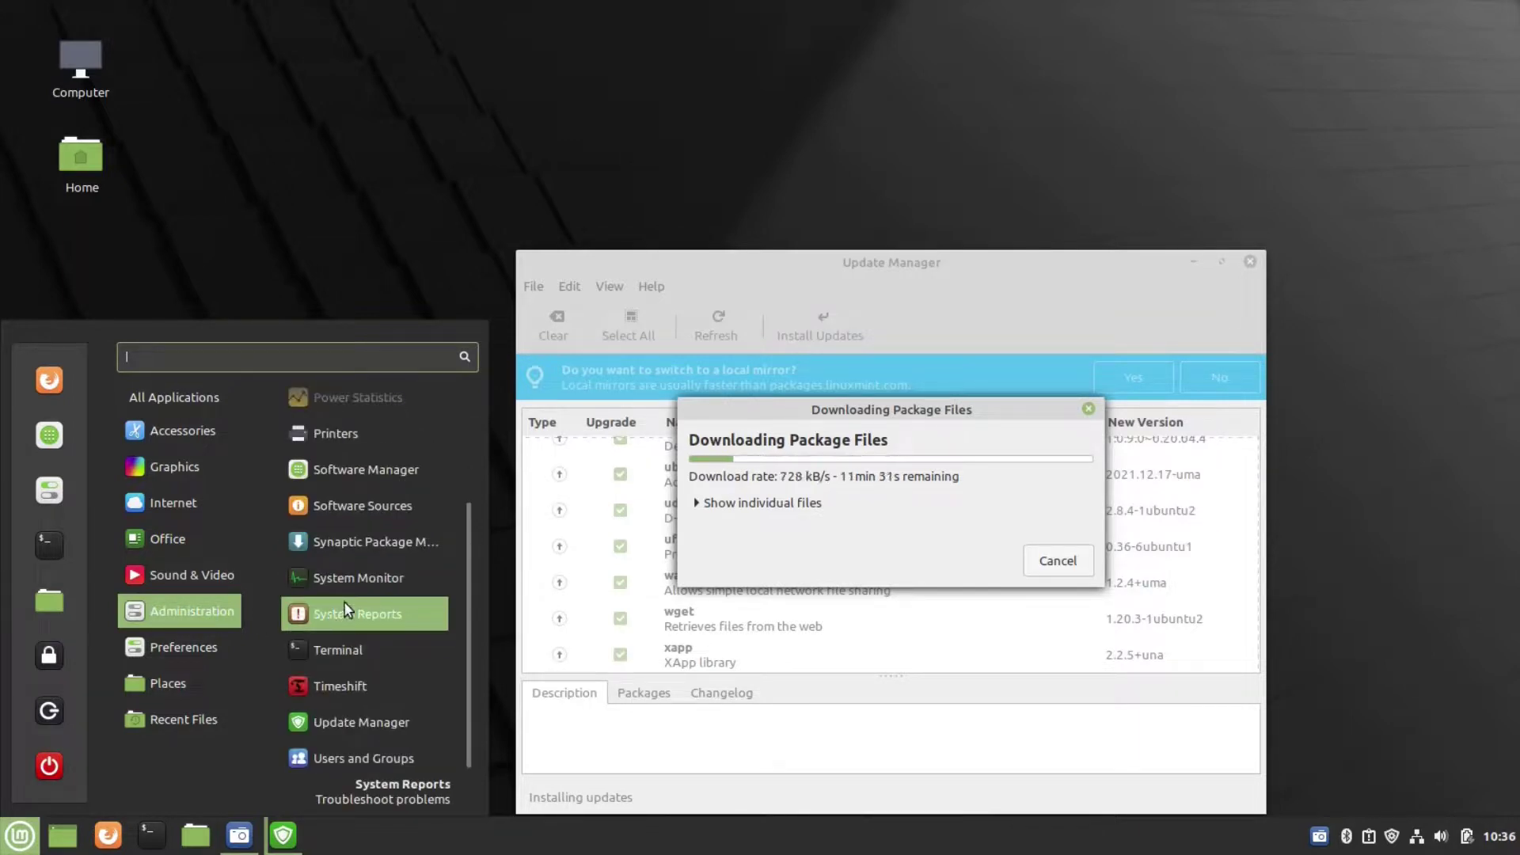
mouse_move(217, 659)
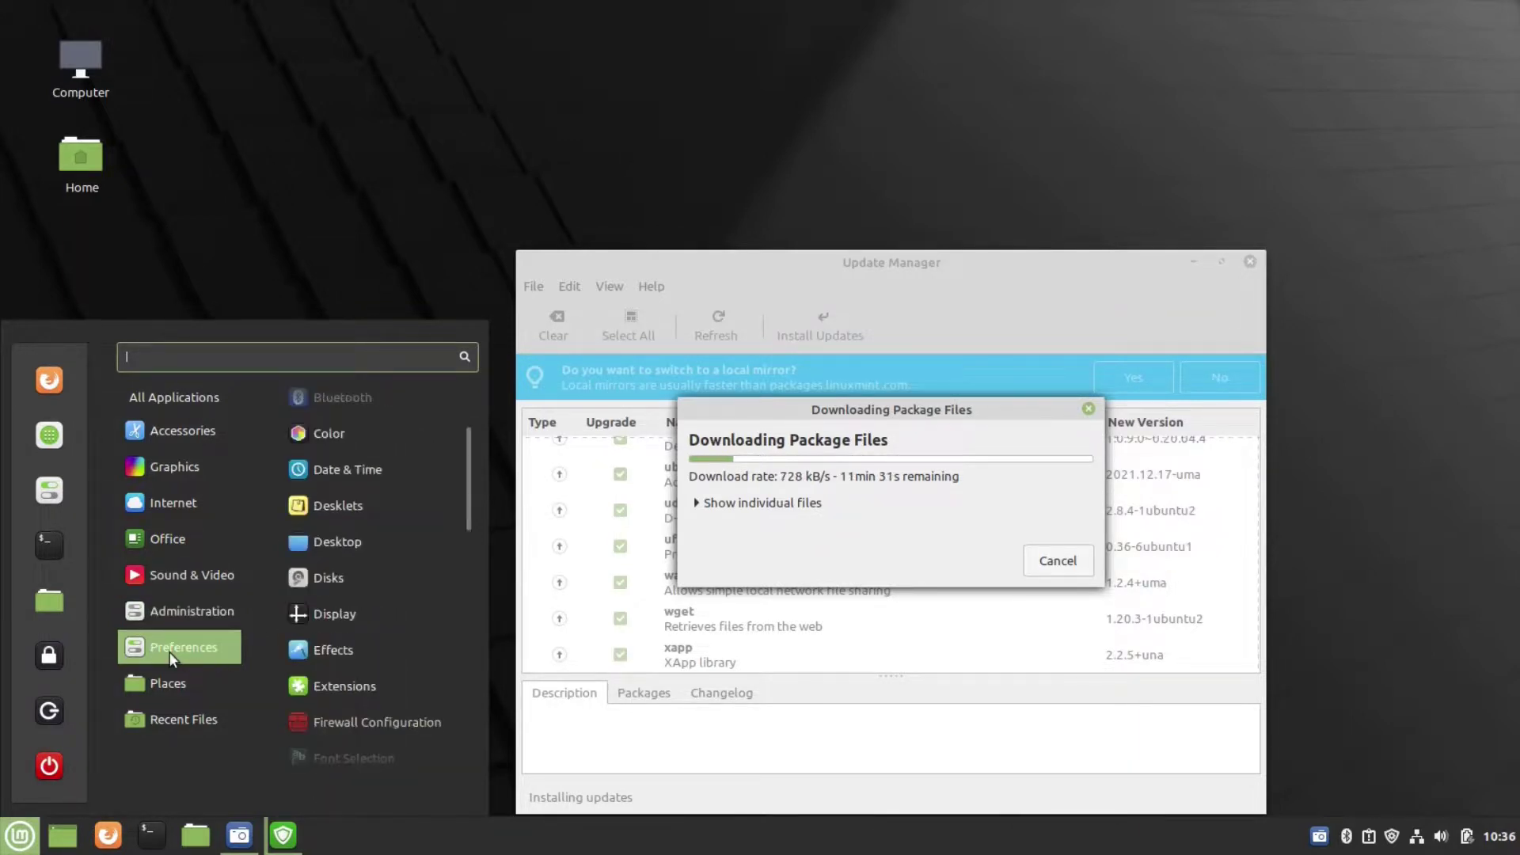
scroll(359, 629, "up", 3)
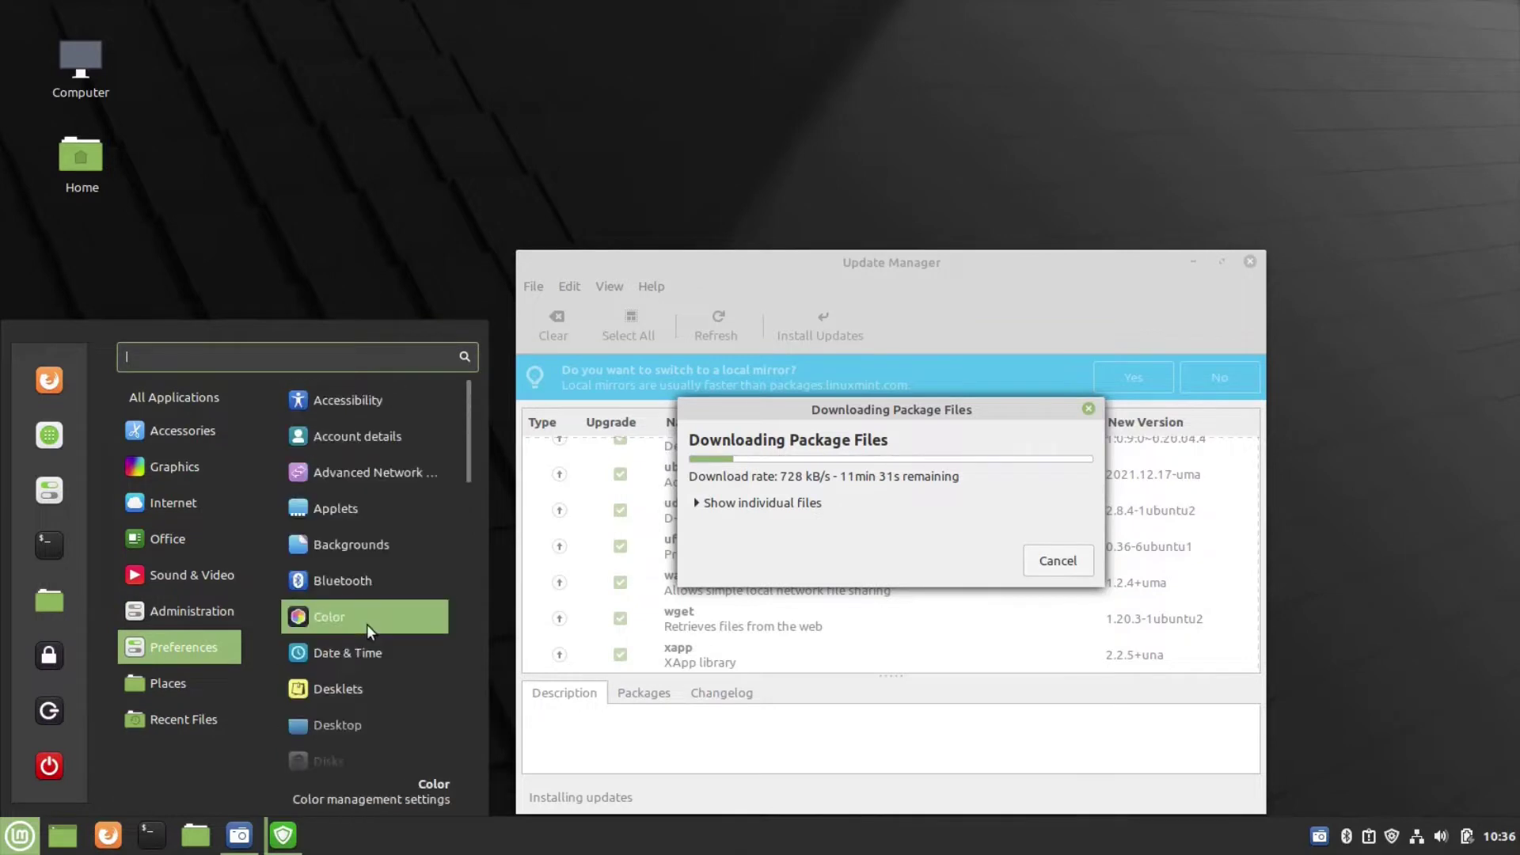
scroll(367, 624, "down", 10)
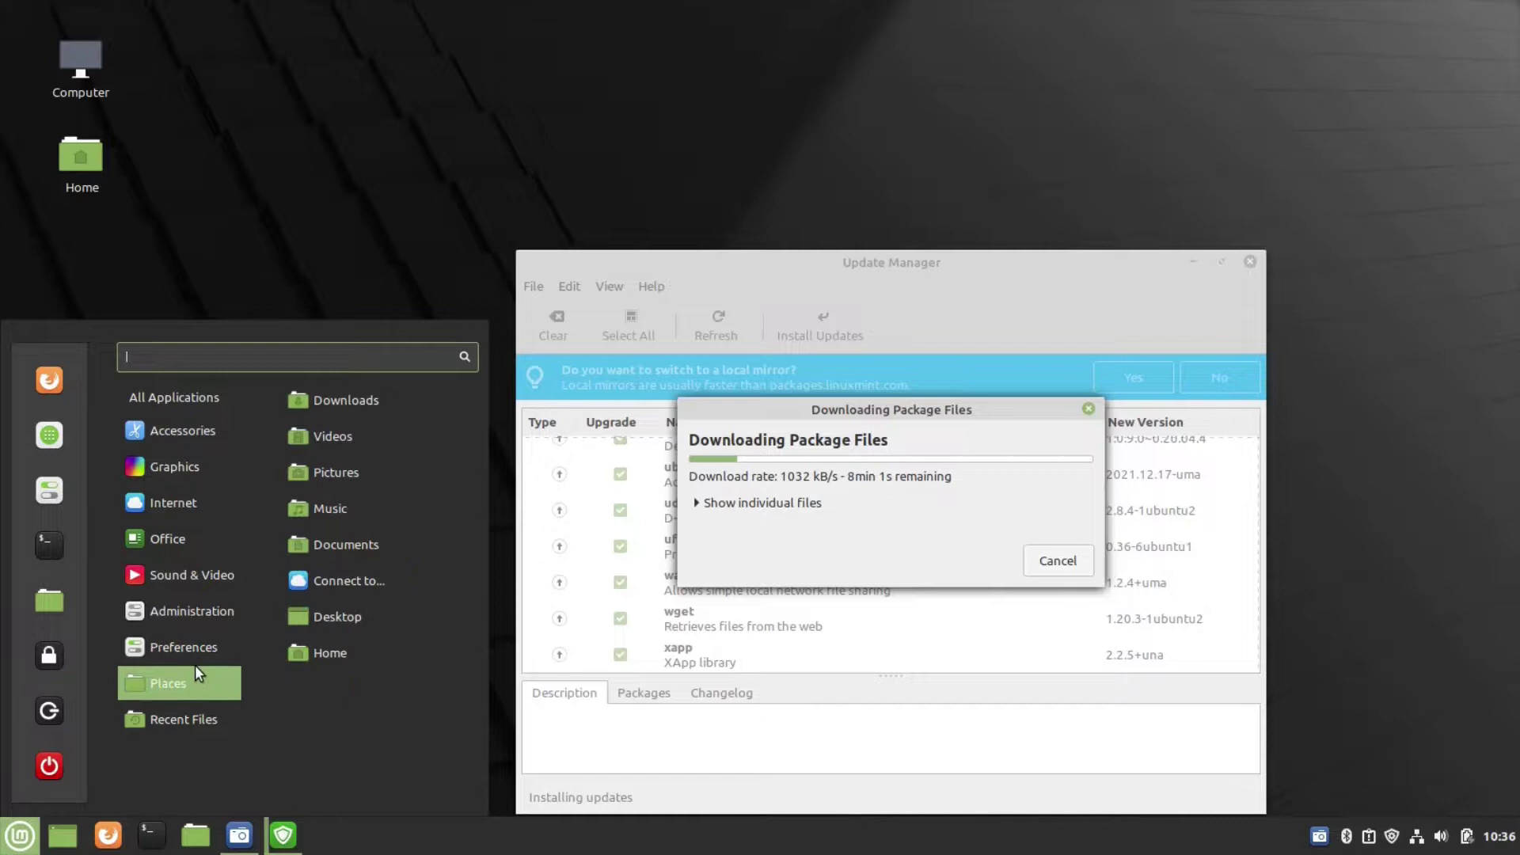
mouse_move(196, 717)
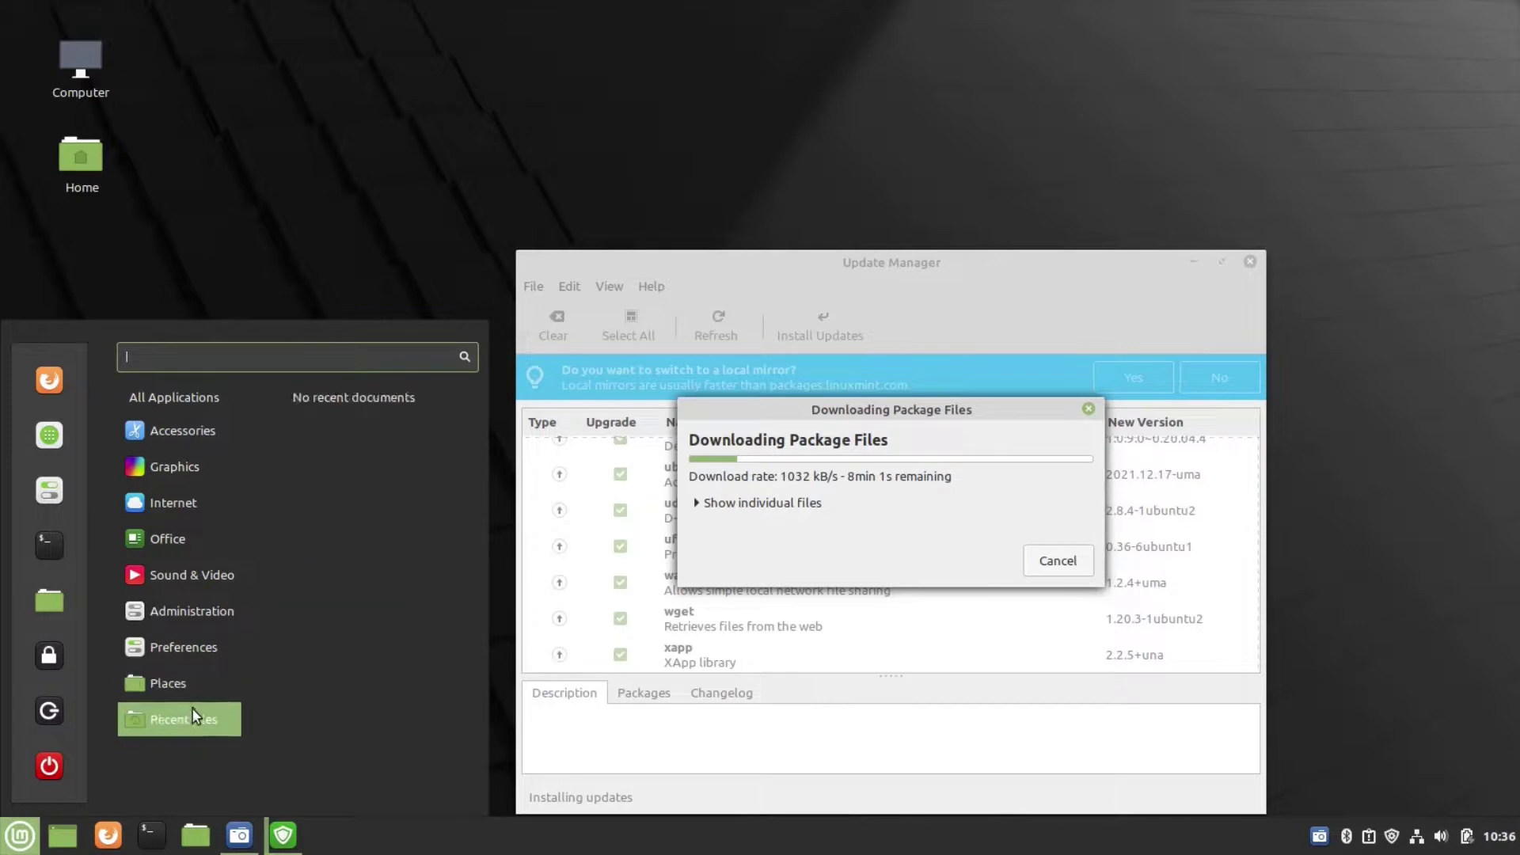
left_click(366, 230)
- Show the Computer view in a maximized Nemo window and inspect the 607 MB, 288 GB and 157 GB volumes
double_click(76, 73)
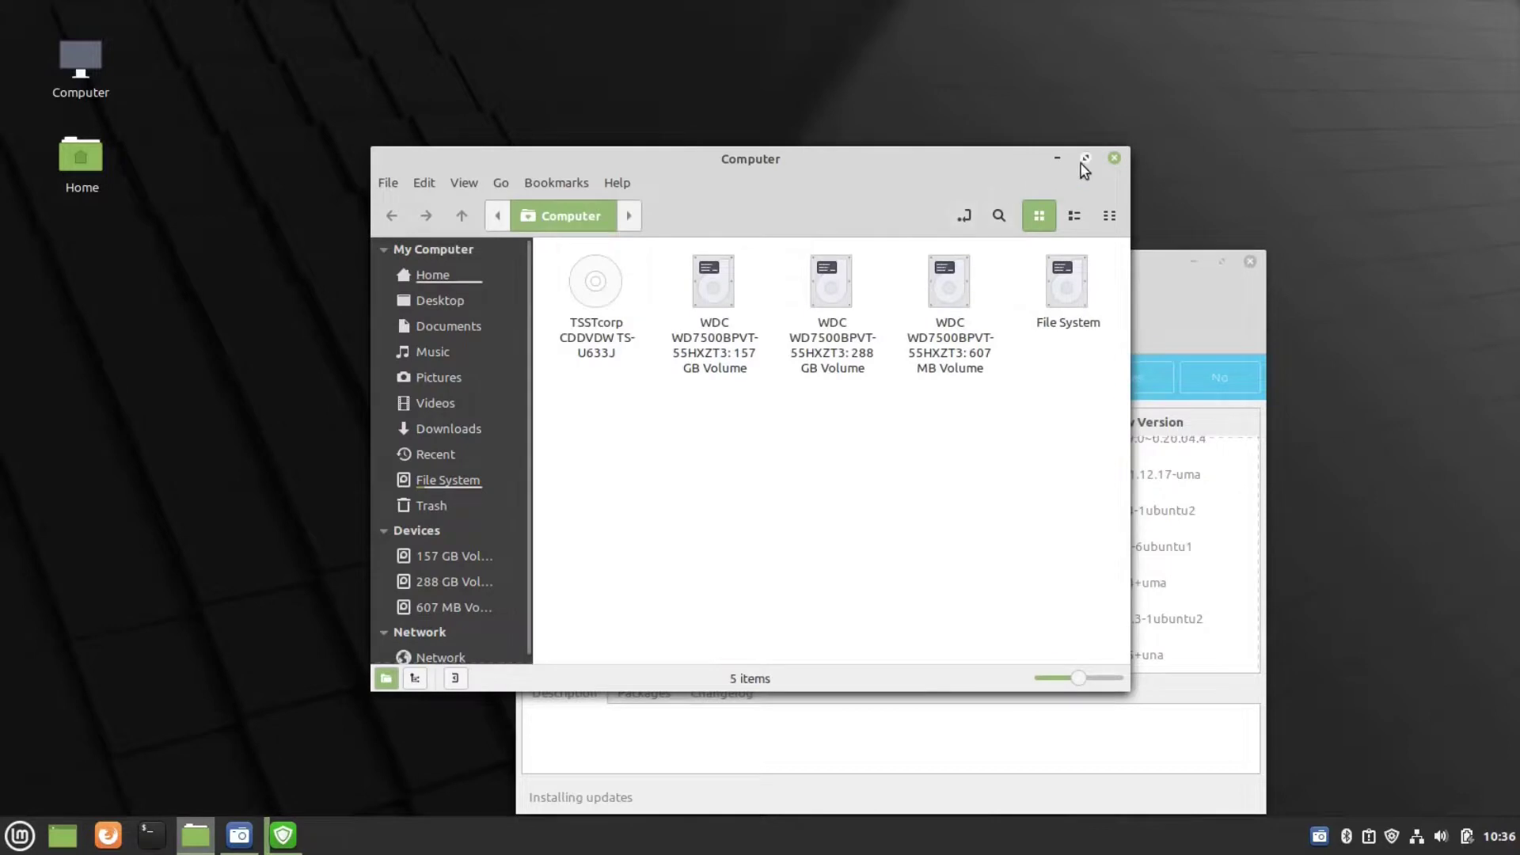
left_click(1085, 158)
left_click(596, 228)
left_click(469, 212)
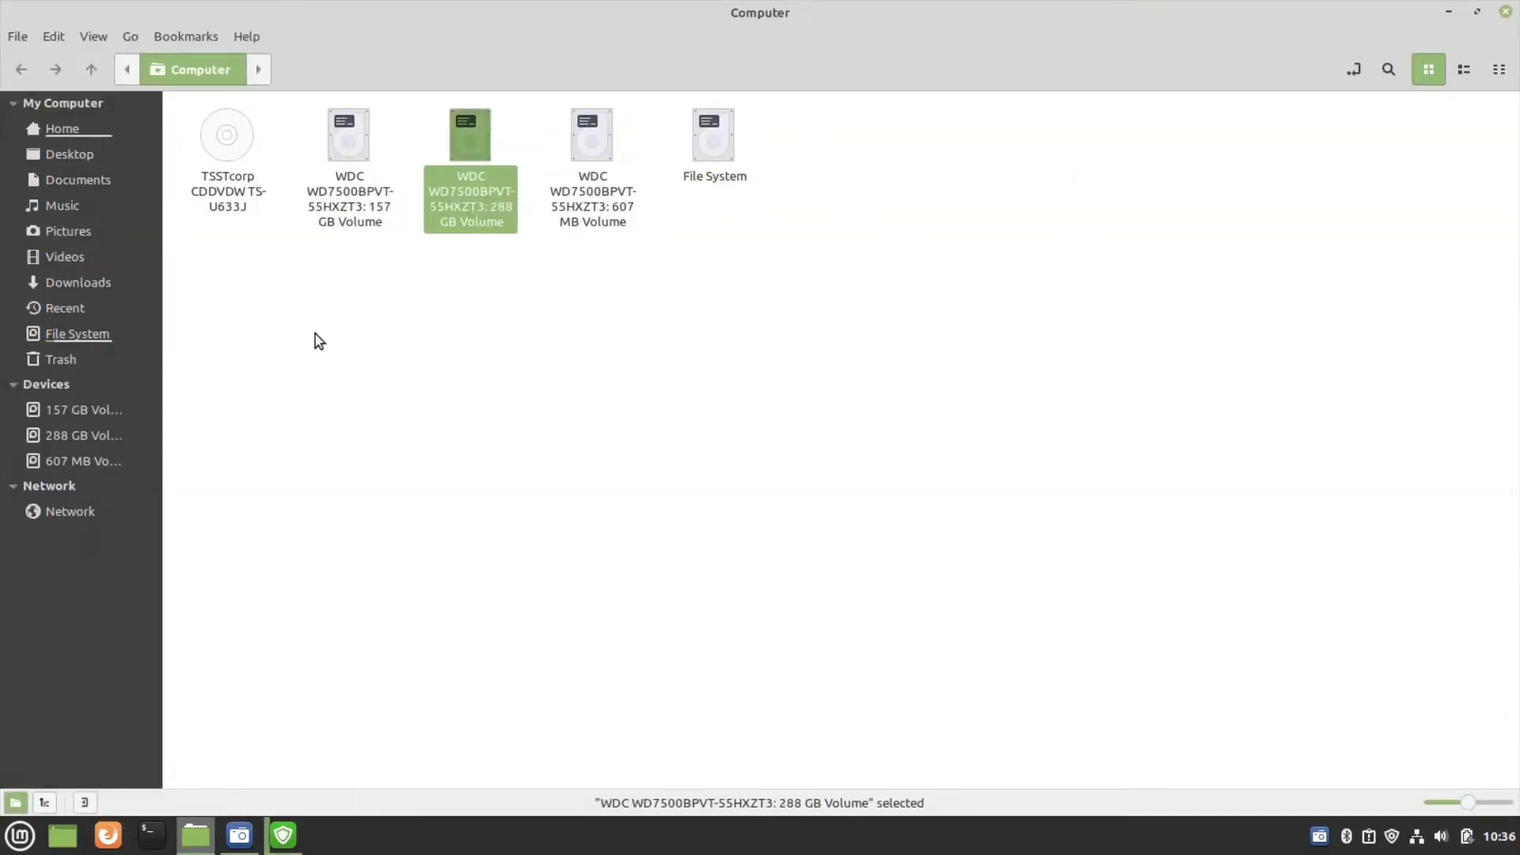
left_click(326, 317)
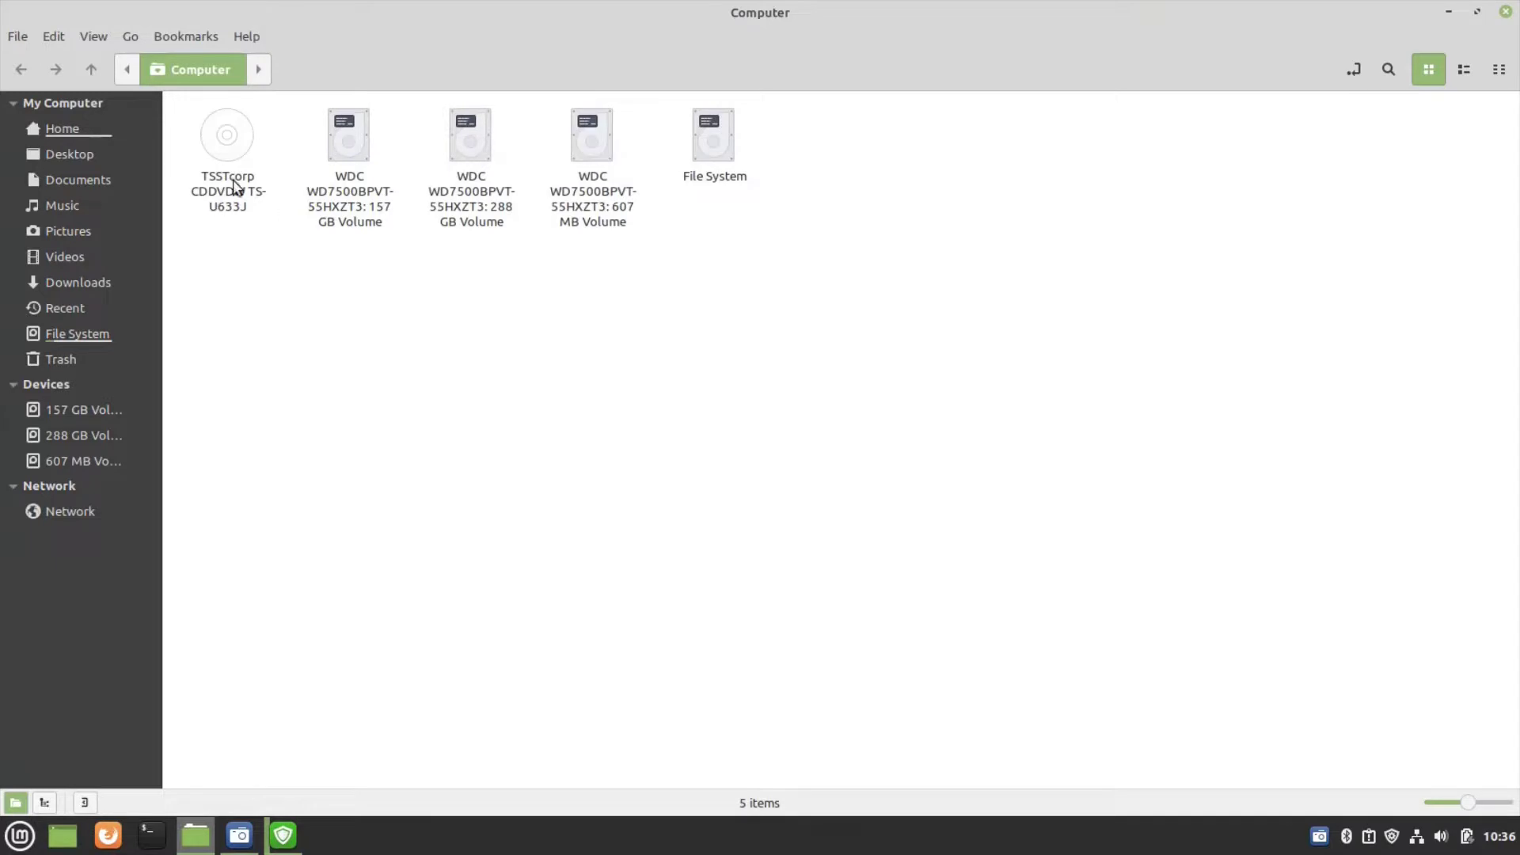
left_click(368, 159)
left_click(169, 340)
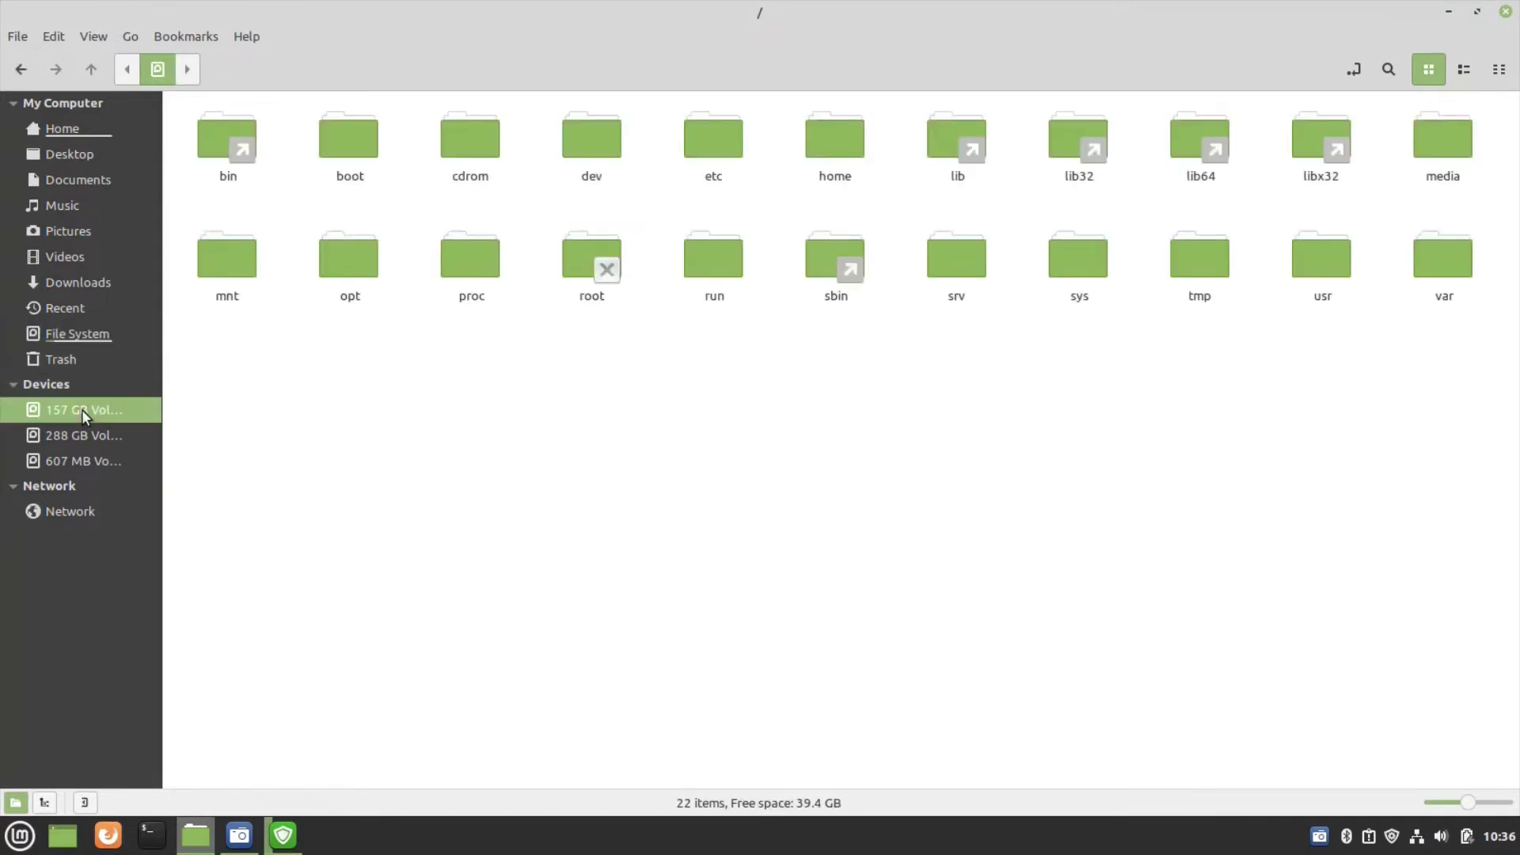
- Mount the 157 GB Windows volume, then browse Downloads, Pictures, Music, Documents and Desktop, ending in Home
left_click(77, 427)
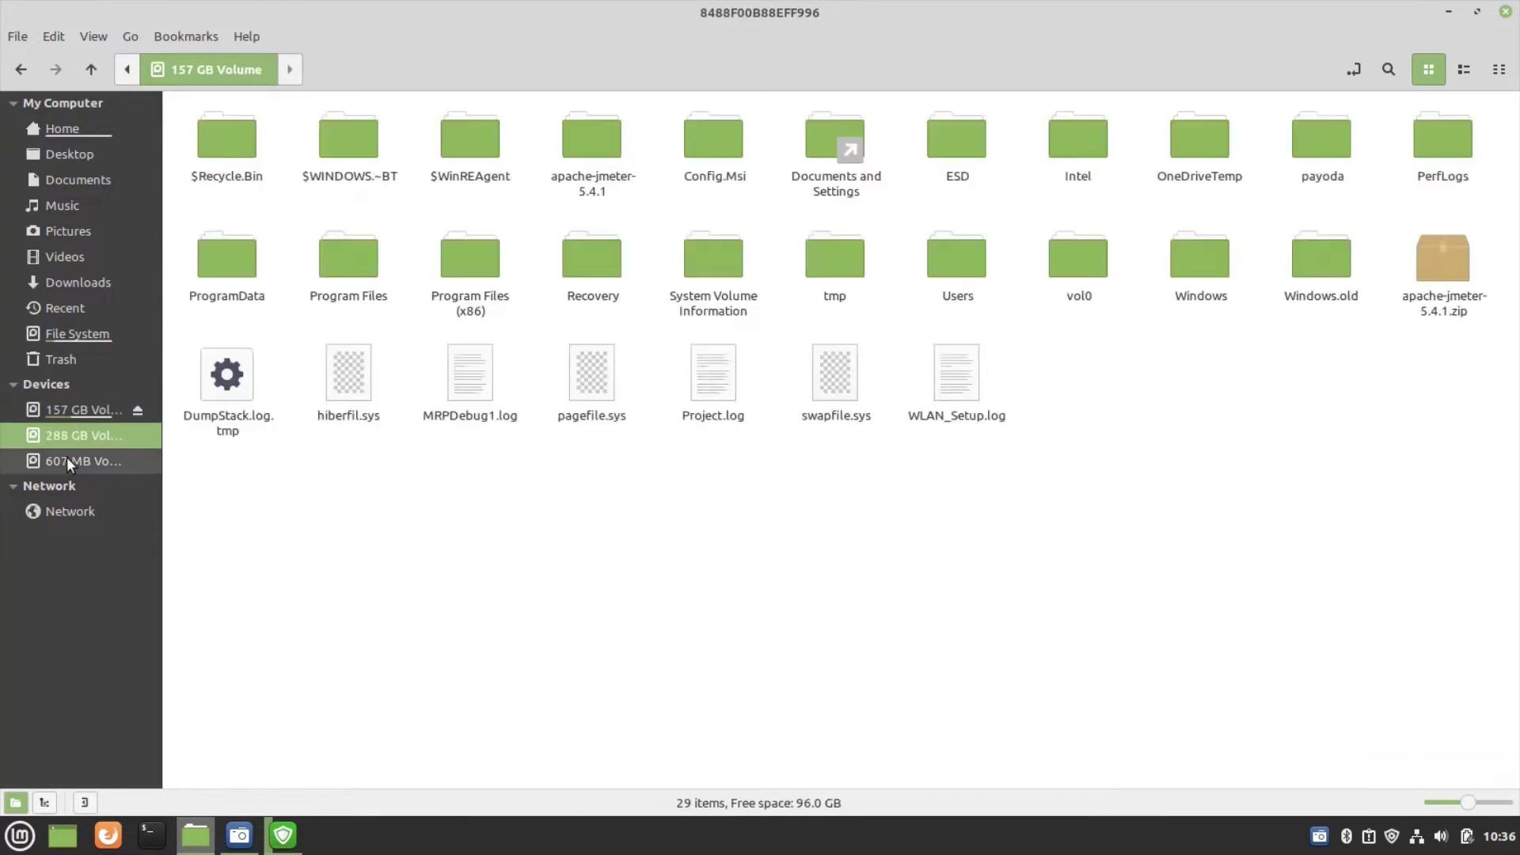
left_click(88, 282)
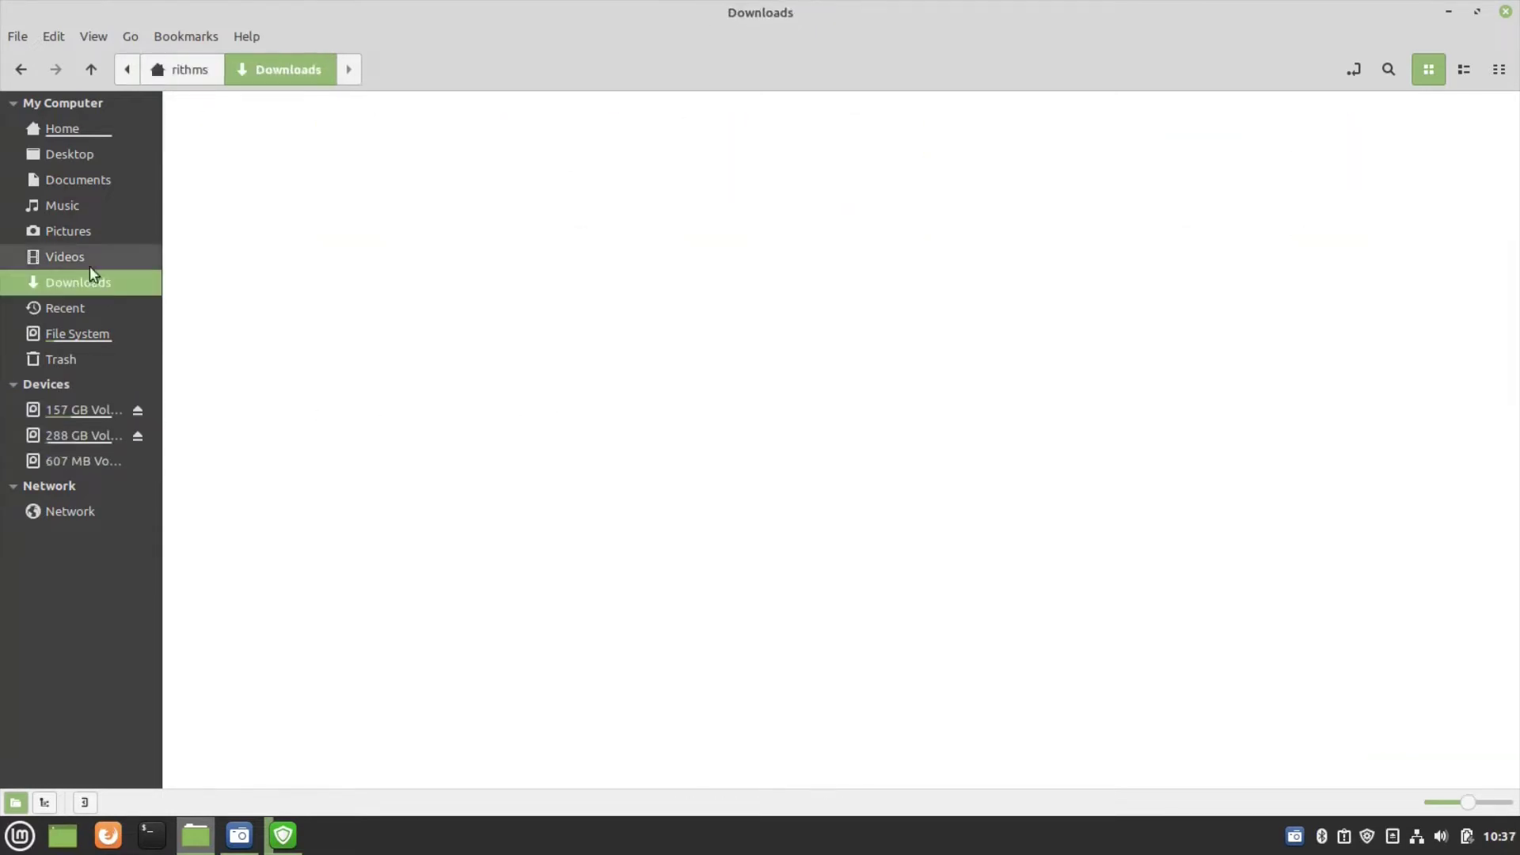
left_click(98, 236)
left_click(104, 205)
left_click(108, 189)
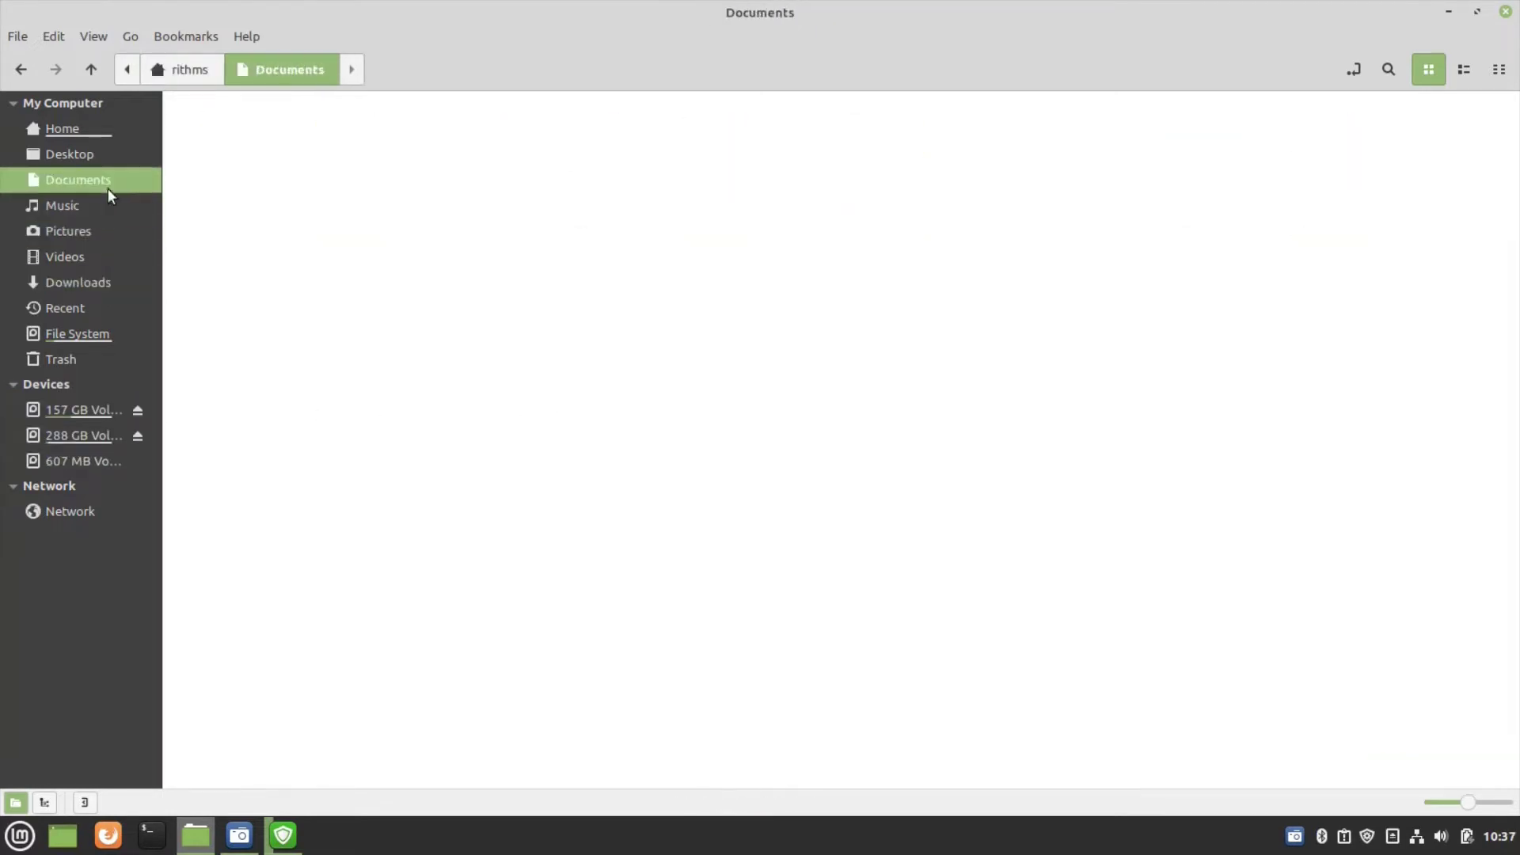
left_click(111, 162)
left_click(116, 130)
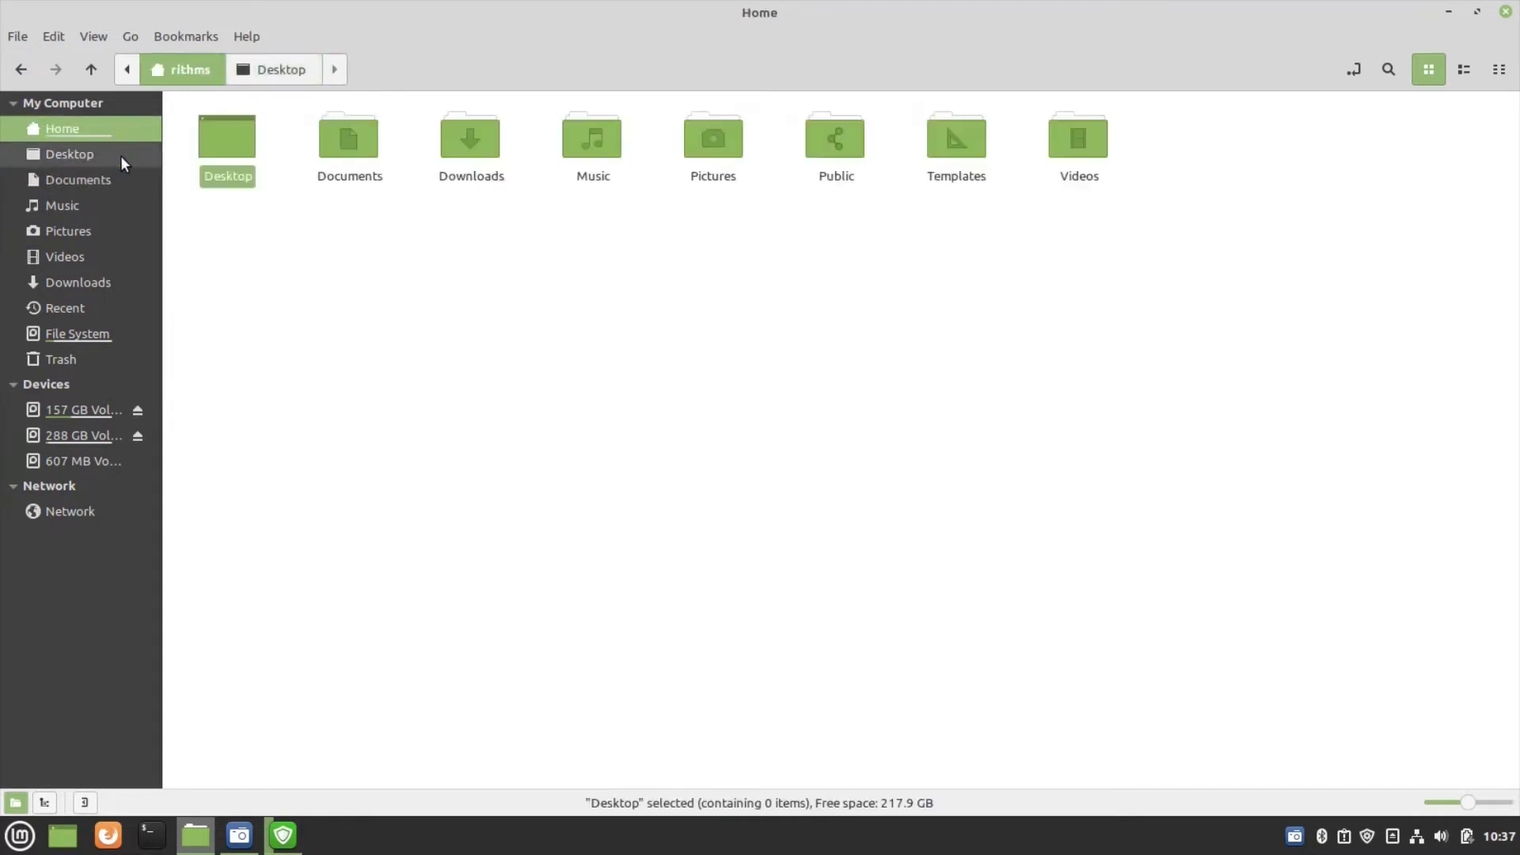
left_click(582, 239)
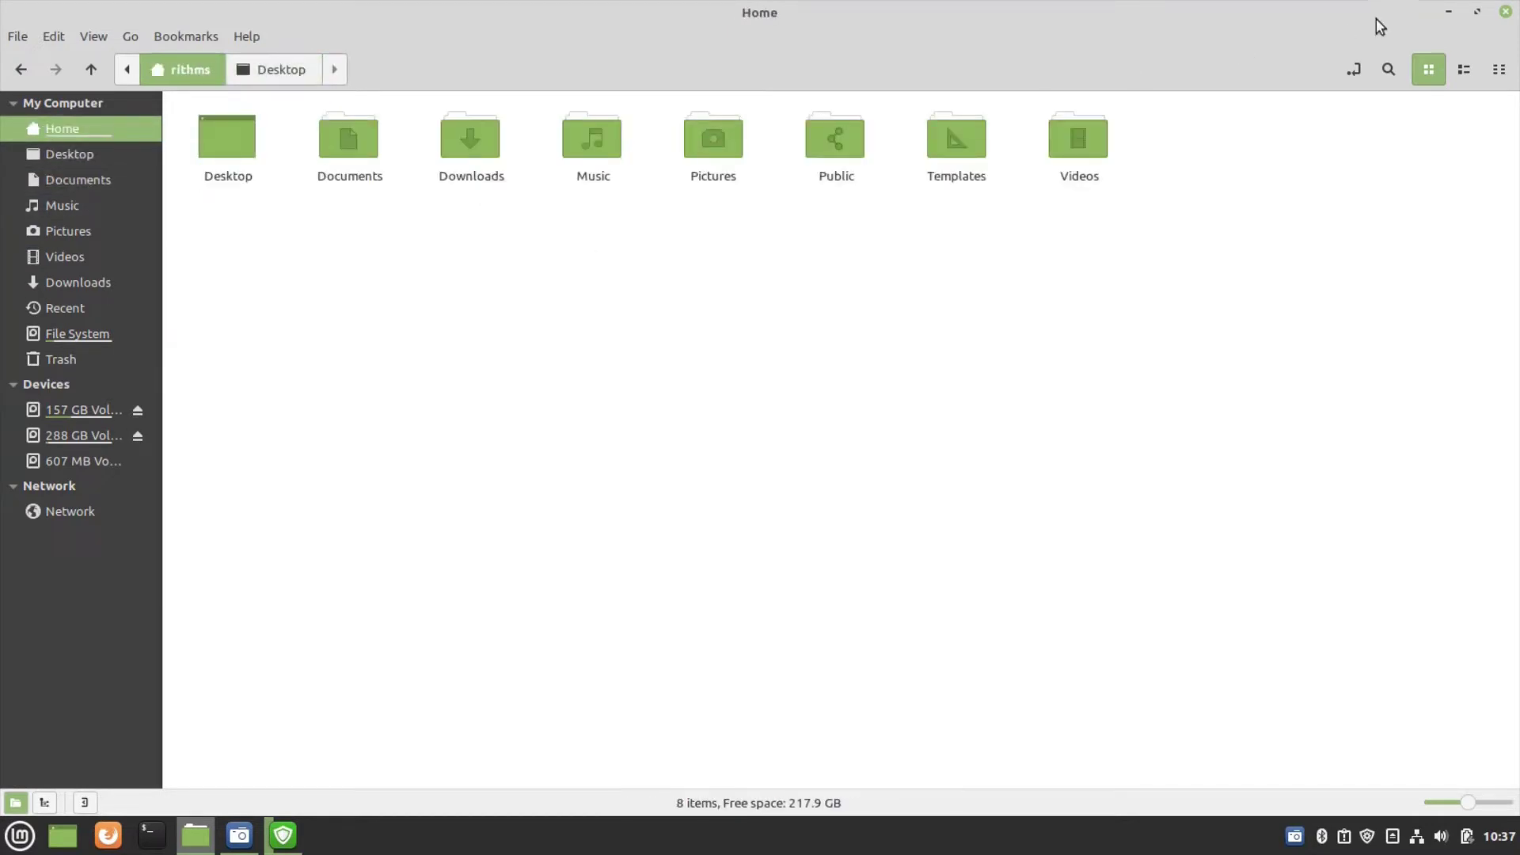
- Close Nemo and glance at the battery/brightness and removable drives tray applets
left_click(1503, 12)
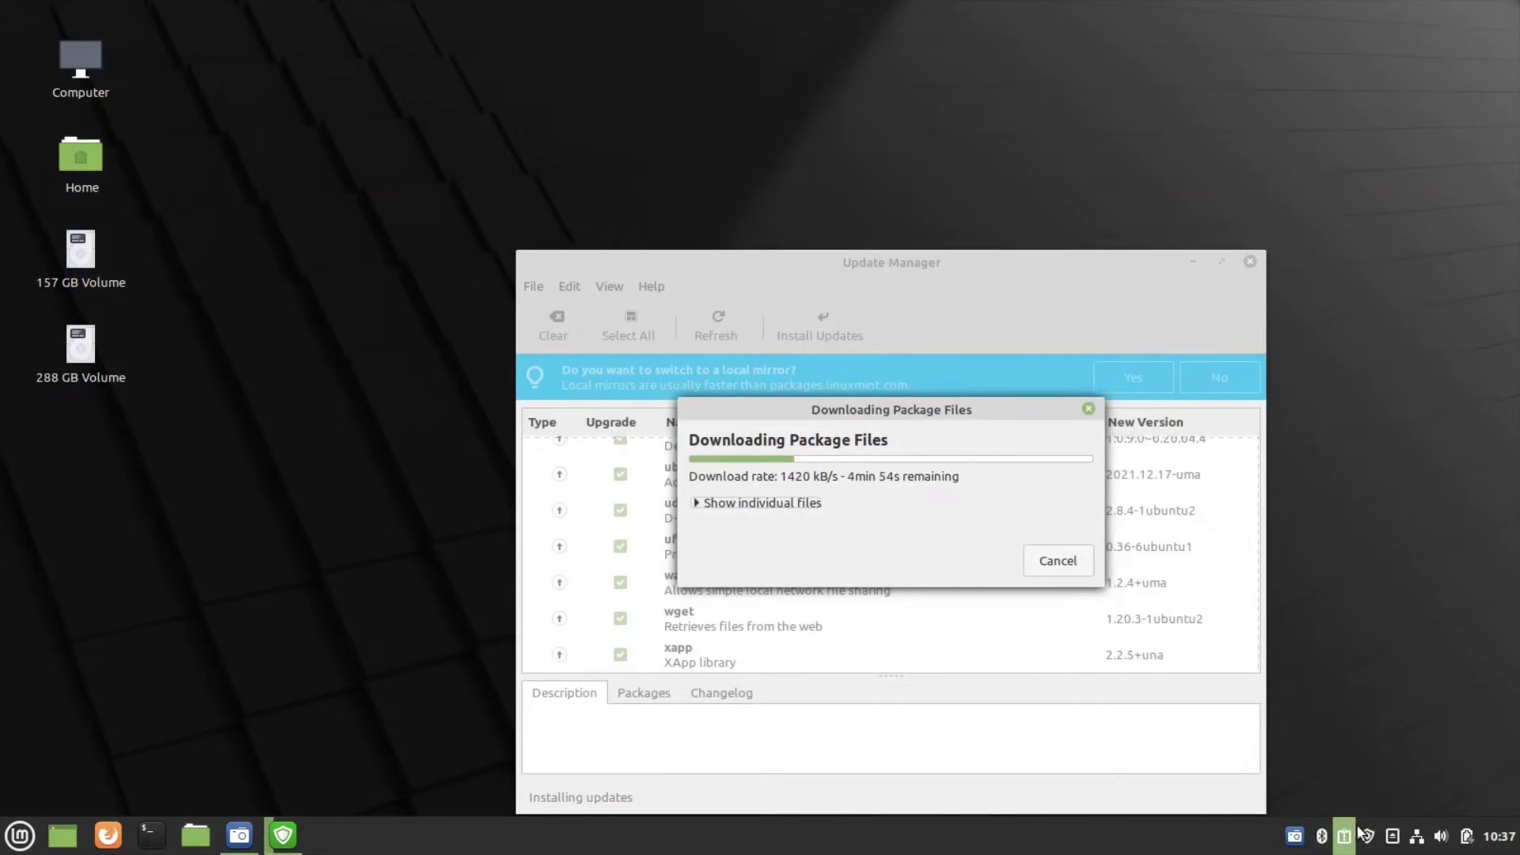
left_click(1466, 836)
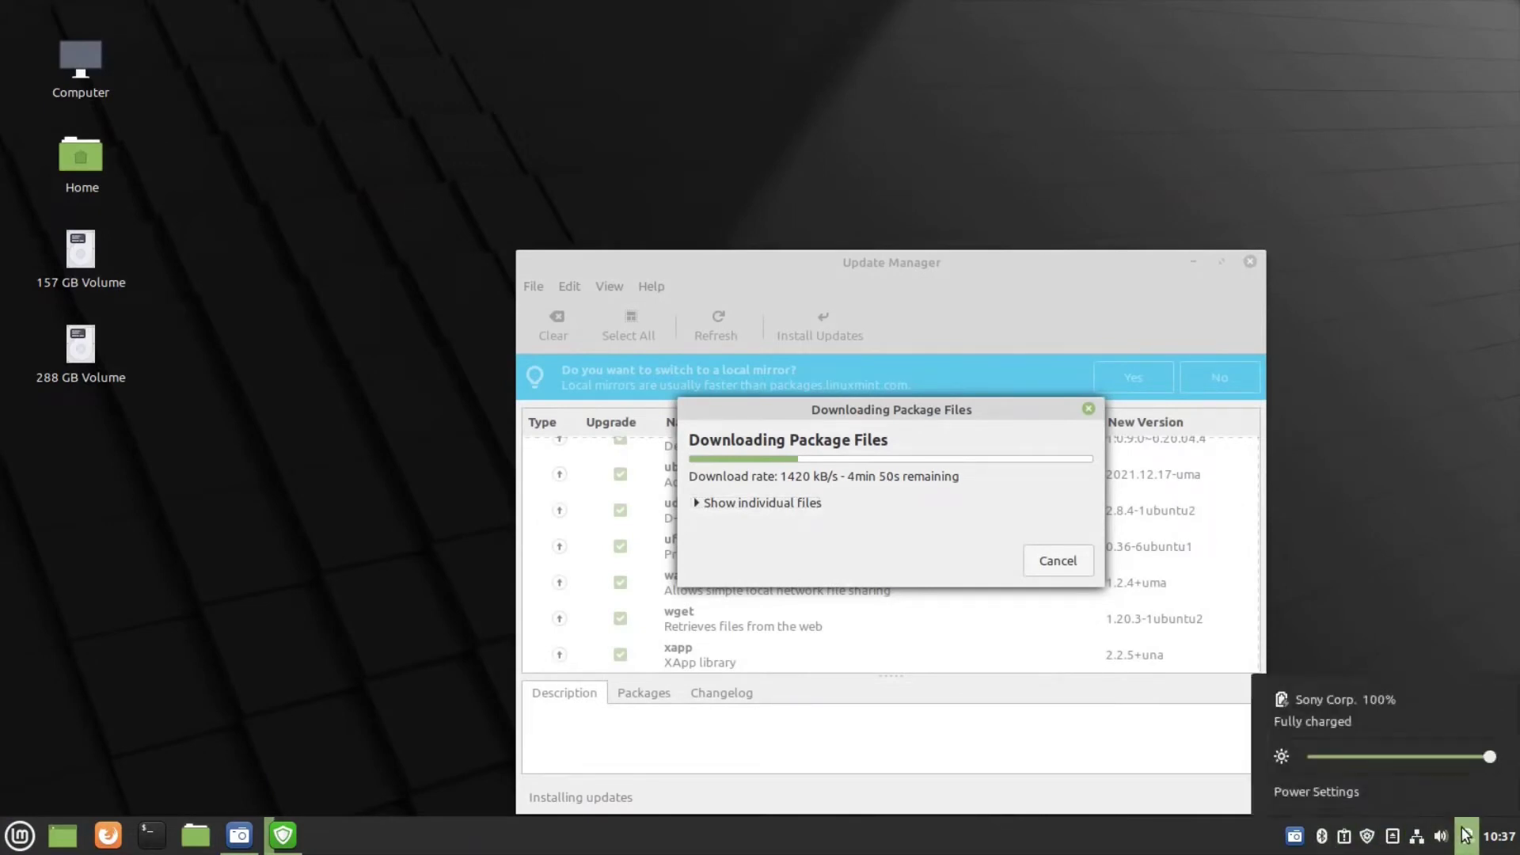
left_click(1421, 581)
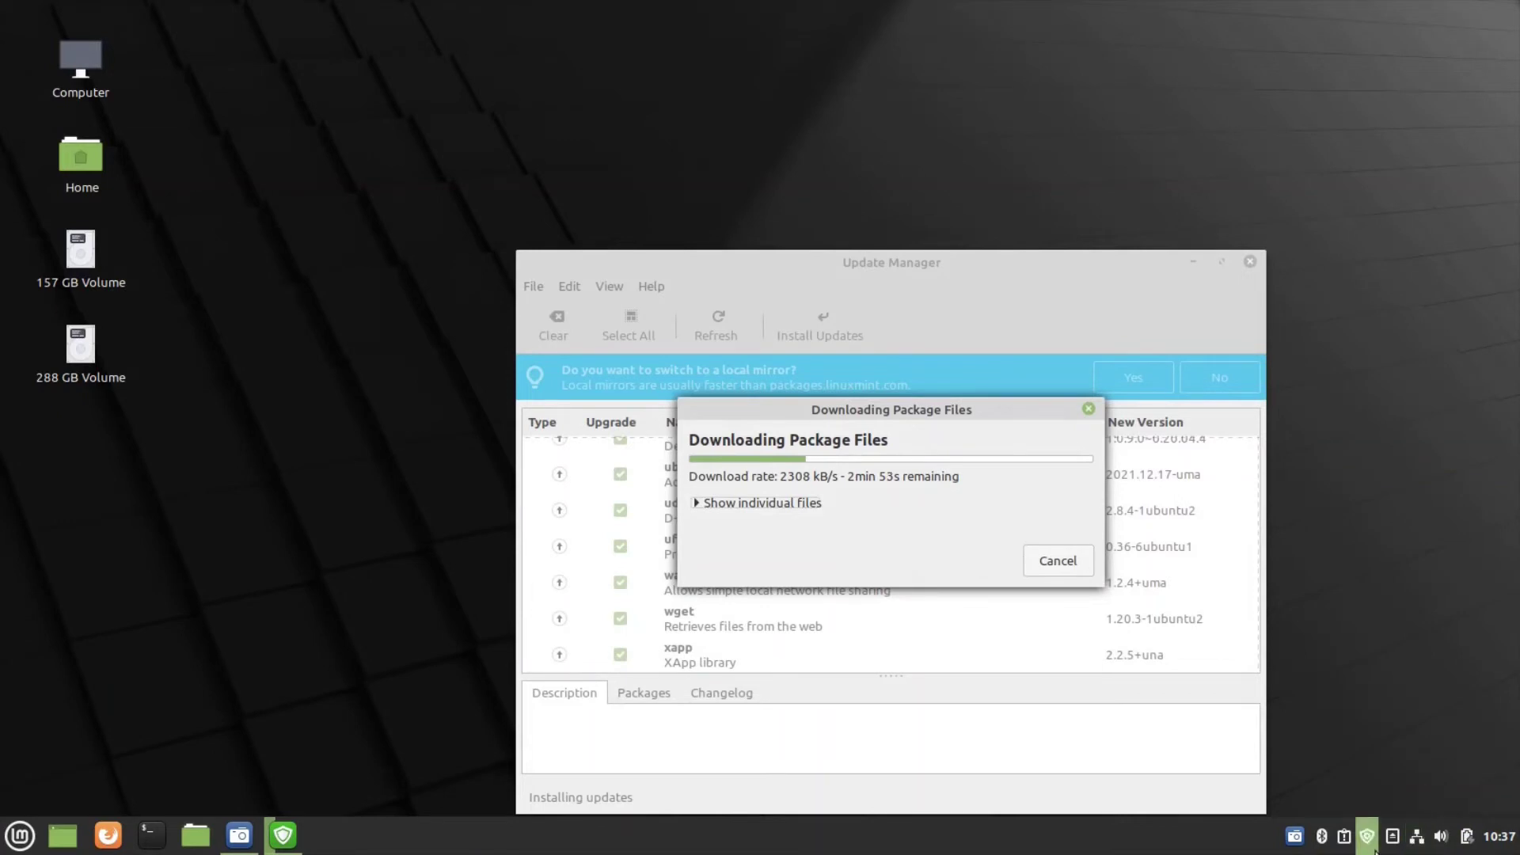
left_click(1390, 839)
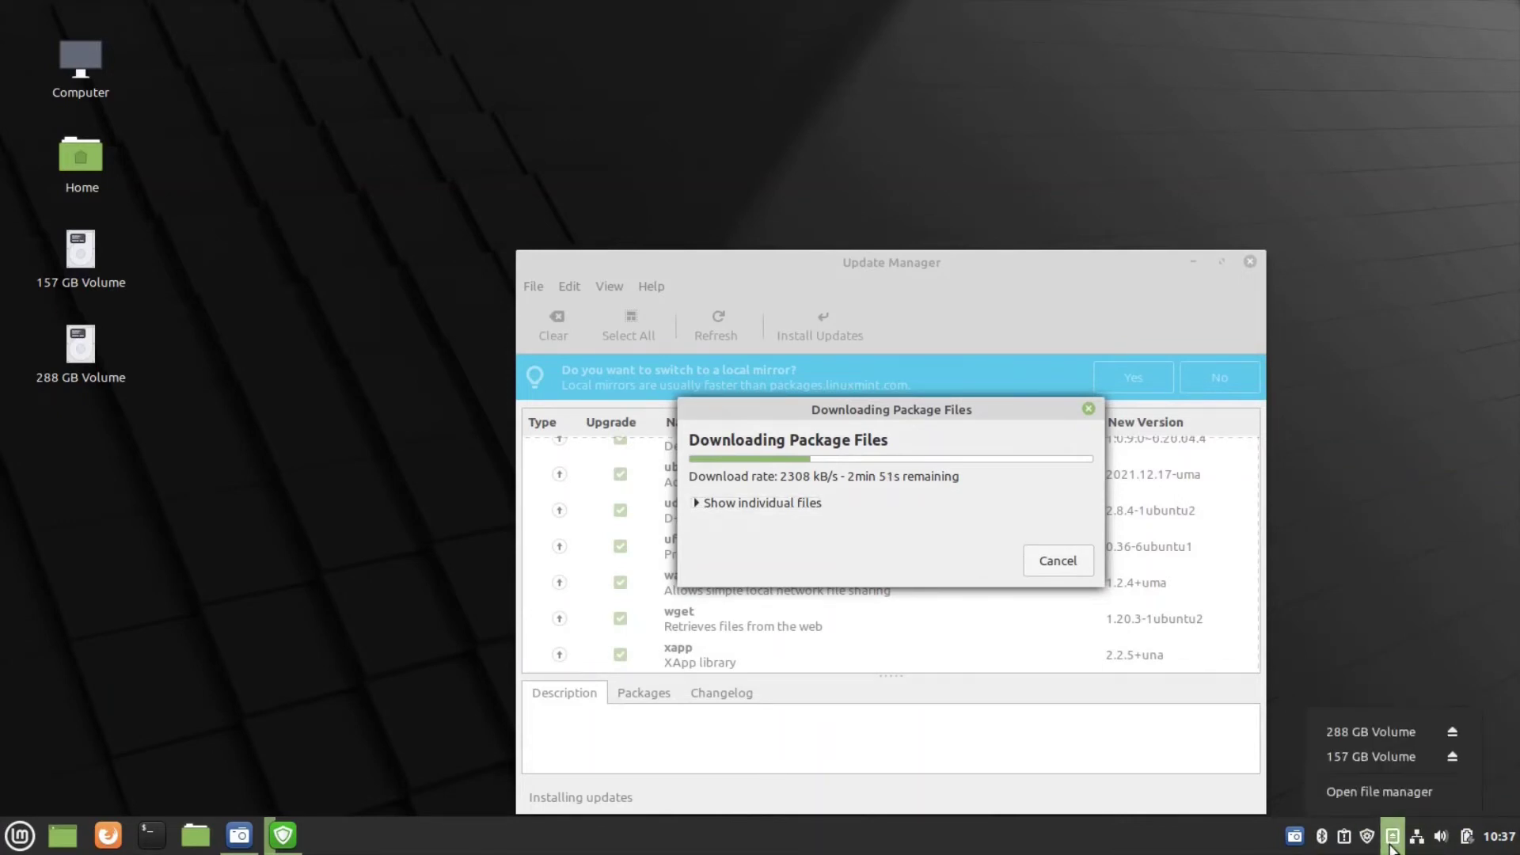
left_click(1308, 593)
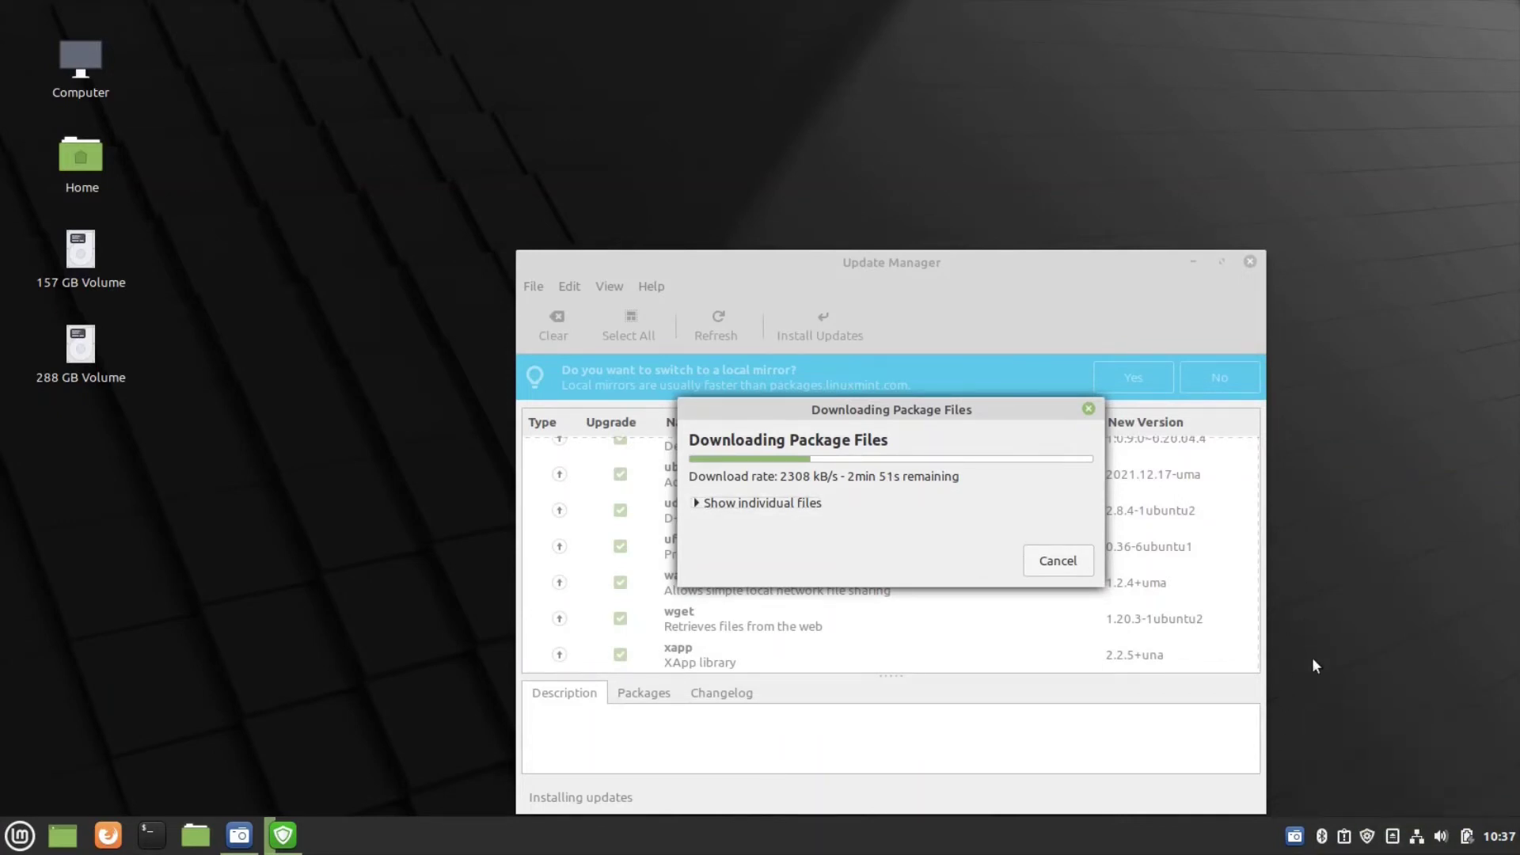